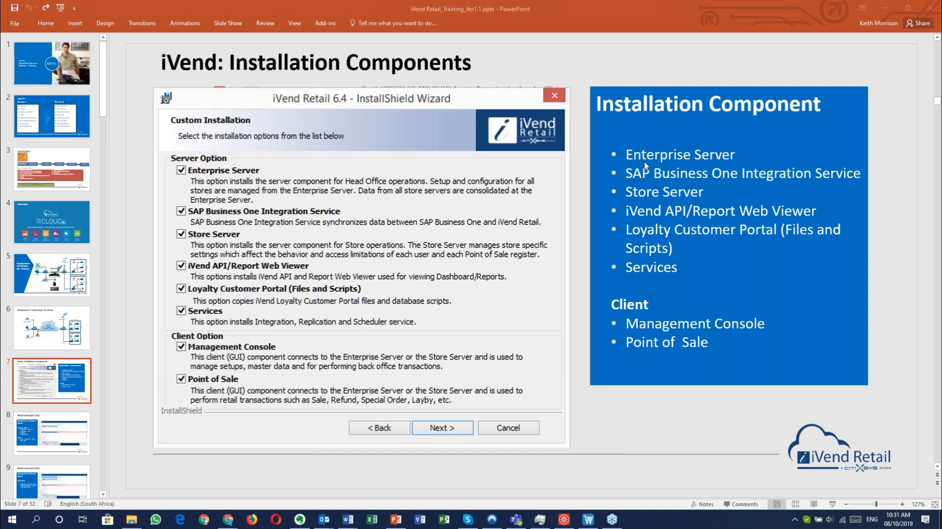
- Review the On Premise deployment landscape slide, including the iVend Enterprise Server picture, and return to the Installation Components slide
click(48, 292)
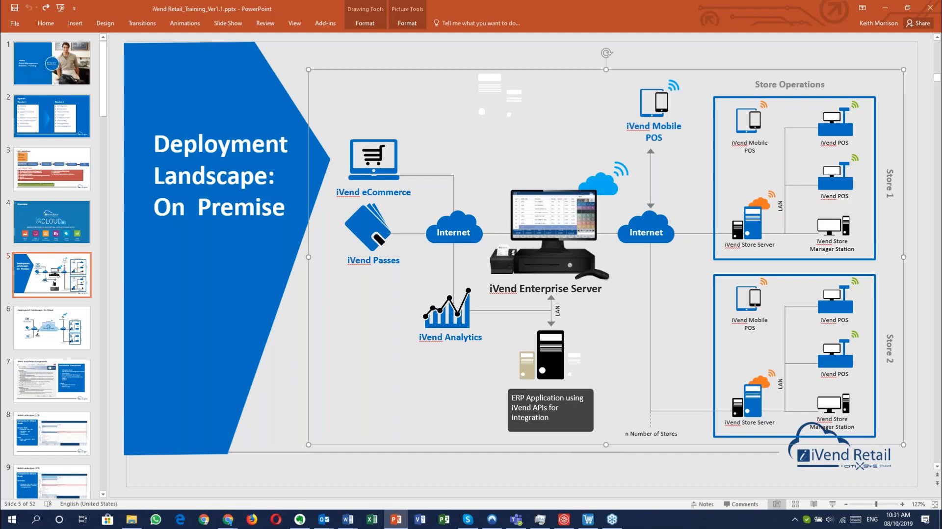
click(548, 229)
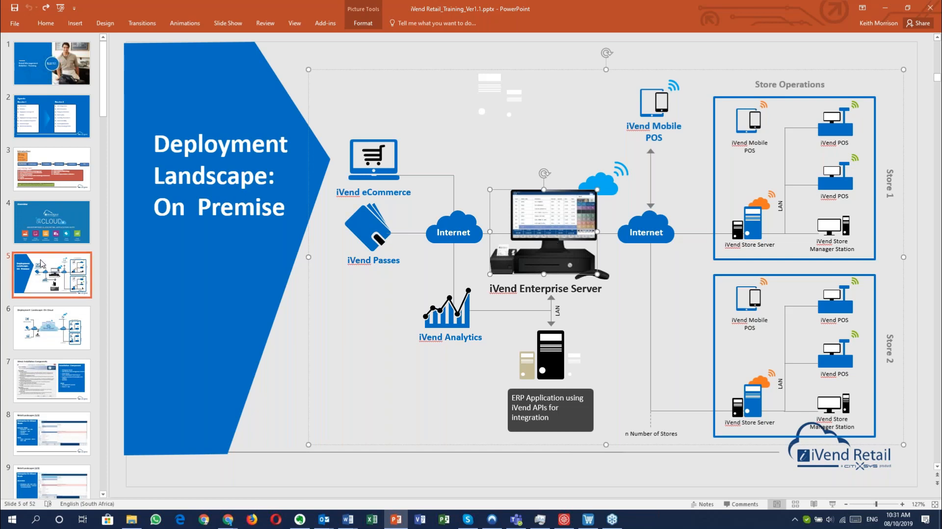
click(40, 387)
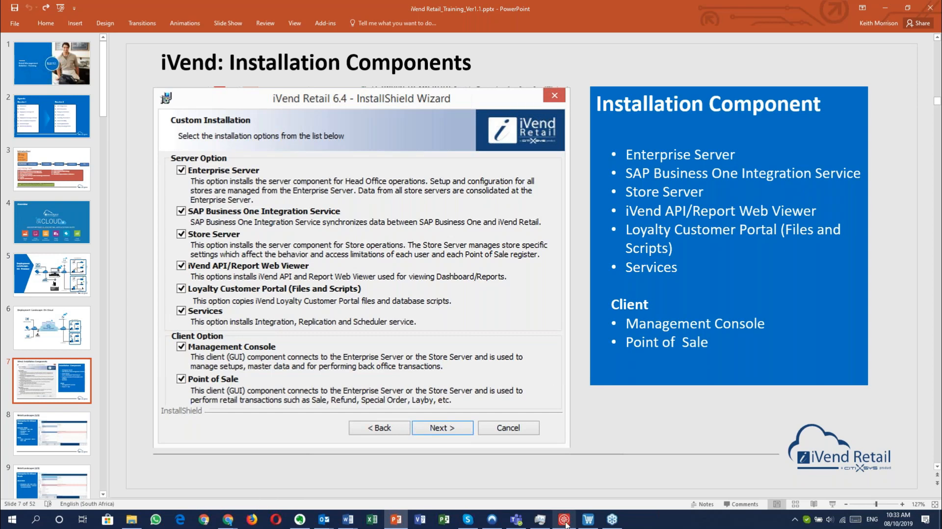
- Switch to the iVend Management Console and open the Apparel Template POS layout in the POS Designer
mouse_move(565, 524)
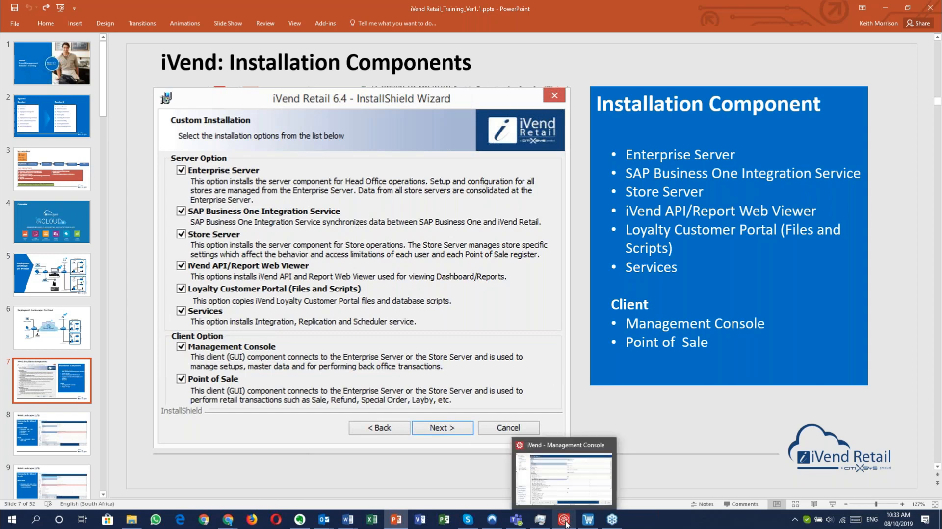
click(565, 524)
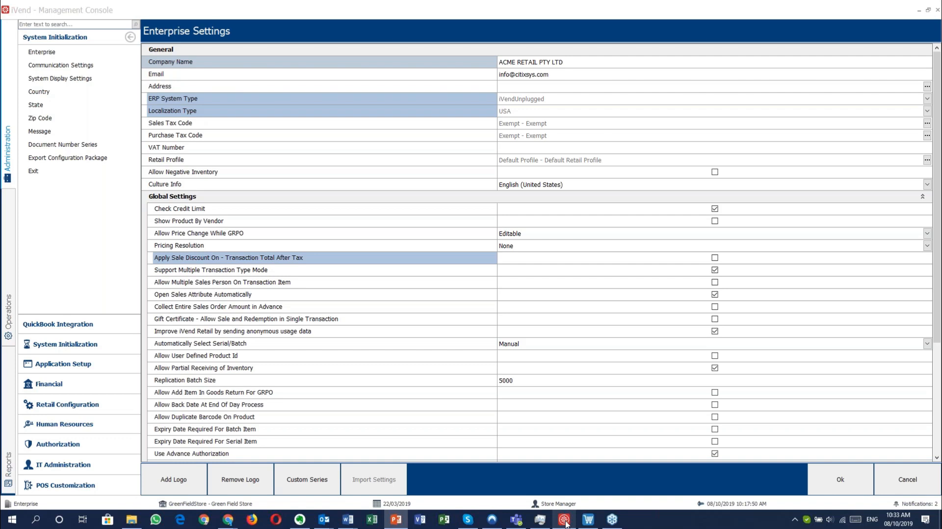
click(66, 485)
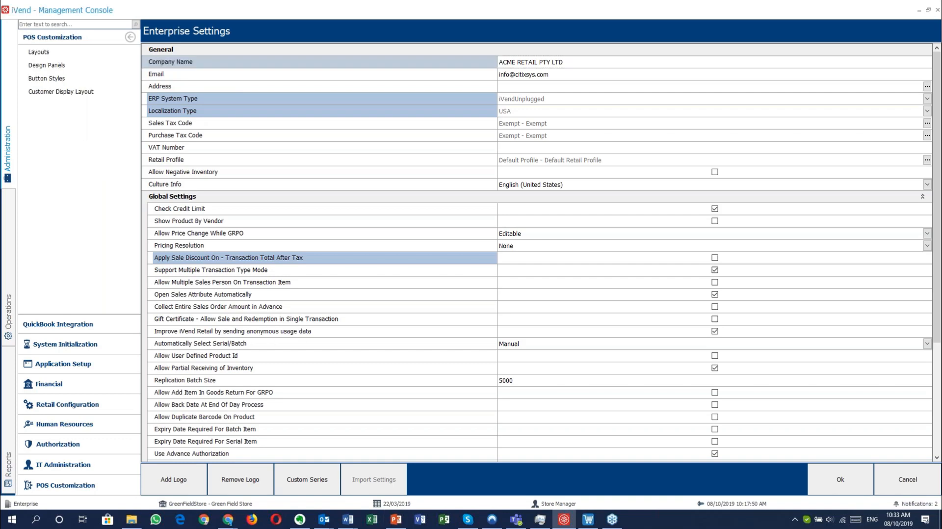
click(46, 79)
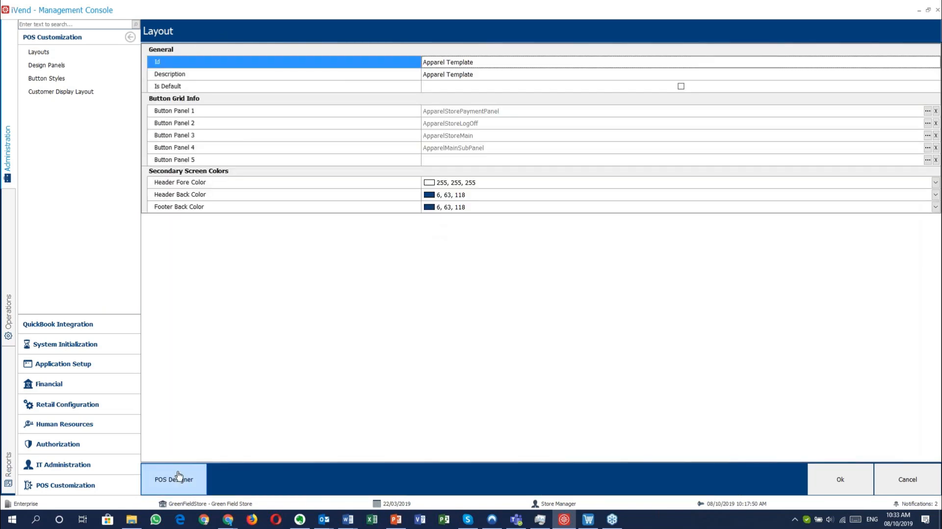
click(178, 476)
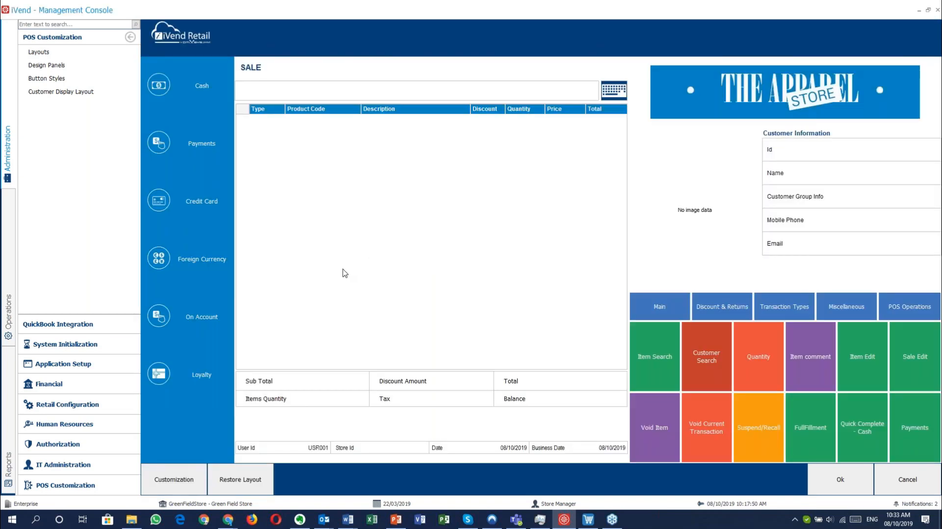
- Compare the designer layout with the live sale screen in iVend Point of Sale, ending back in the Management Console
mouse_move(589, 522)
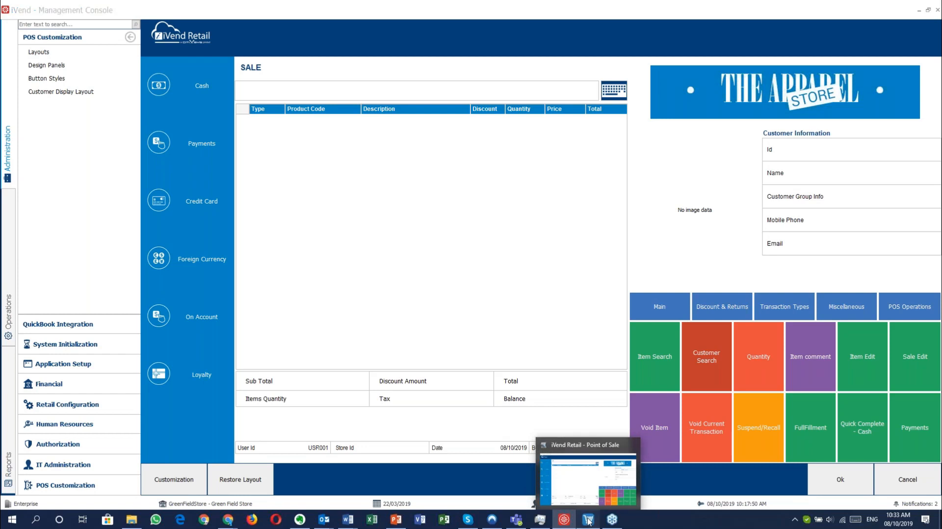
click(588, 521)
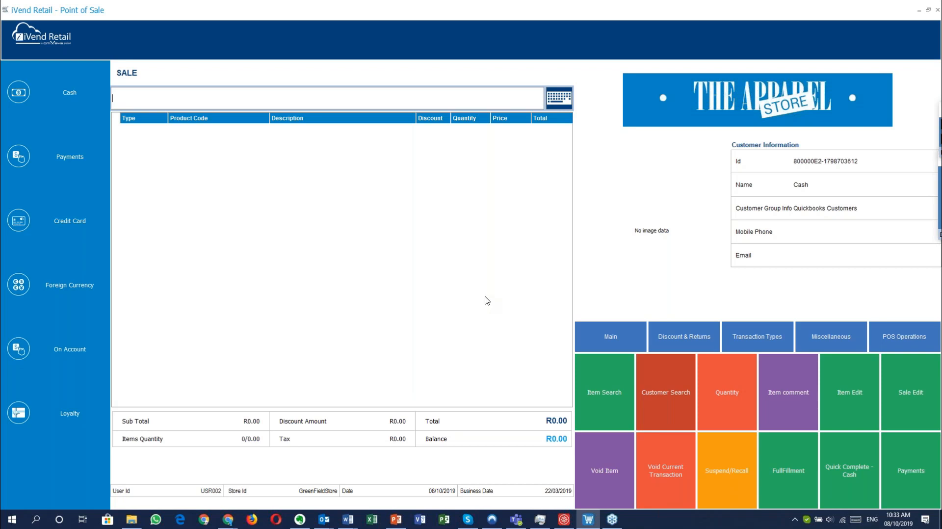
click(564, 523)
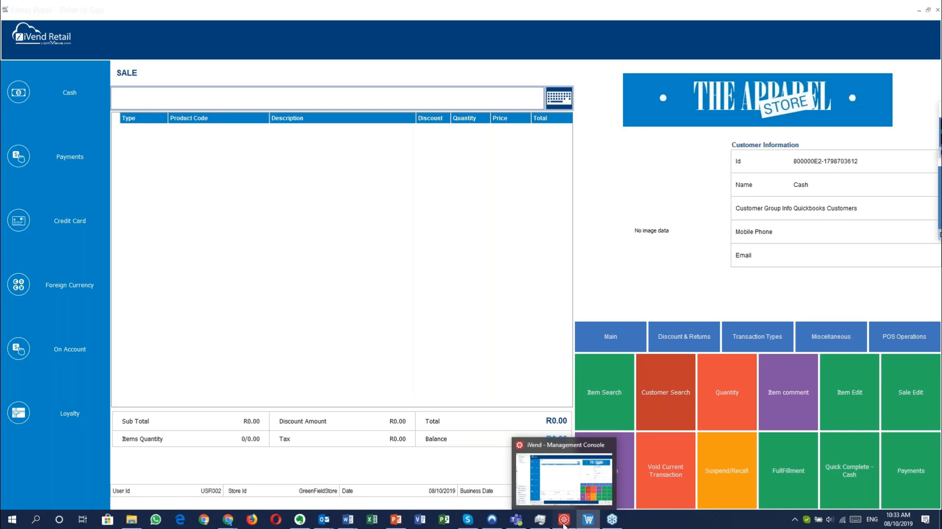
click(563, 523)
click(593, 518)
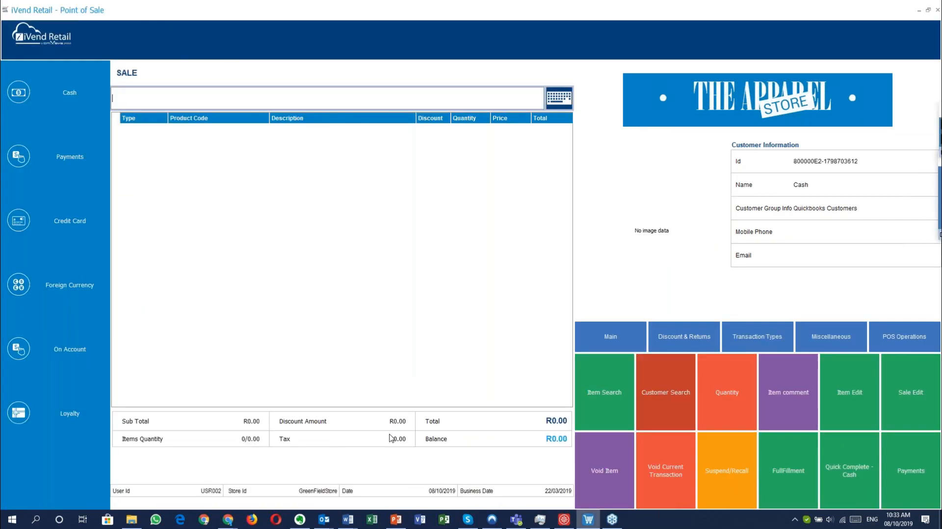
click(568, 522)
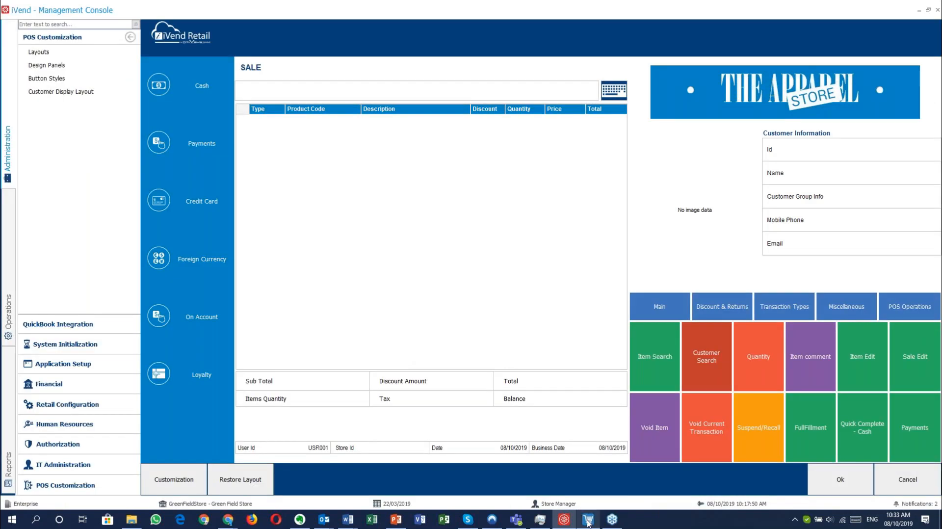
mouse_move(588, 524)
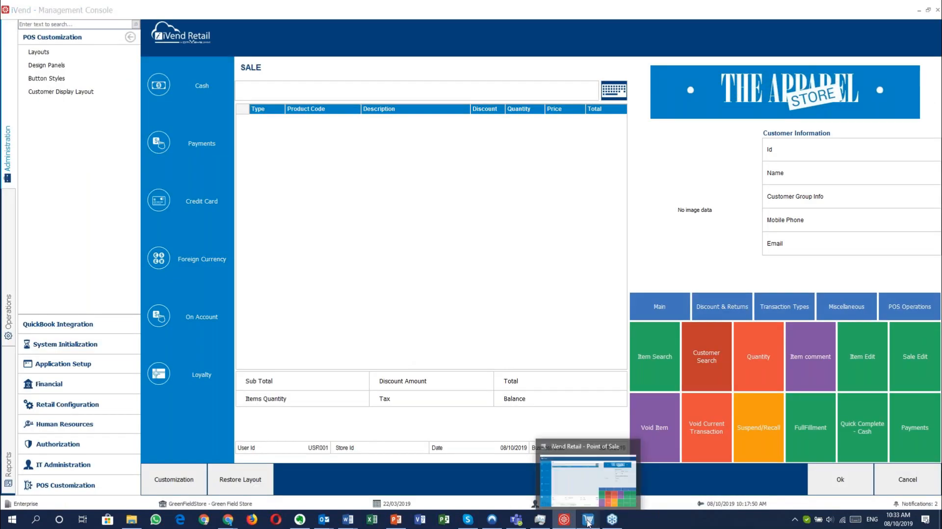
click(588, 523)
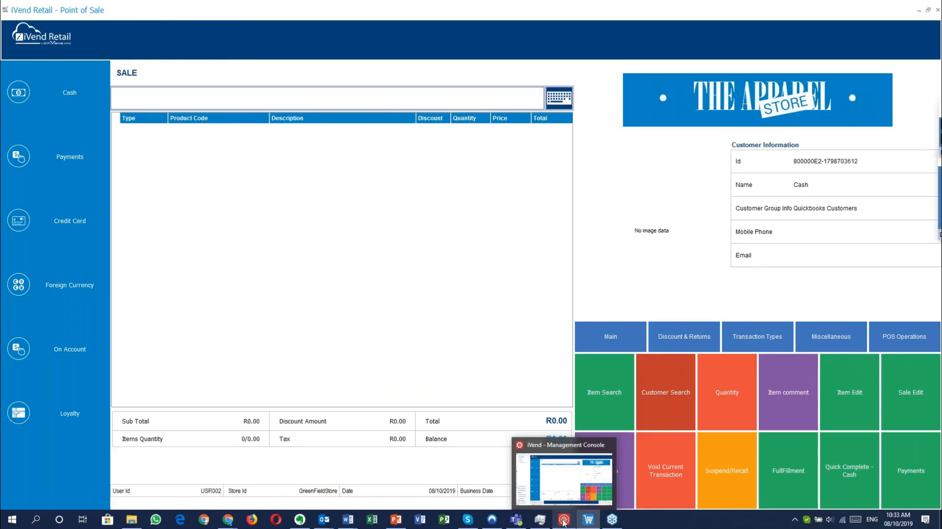
click(564, 522)
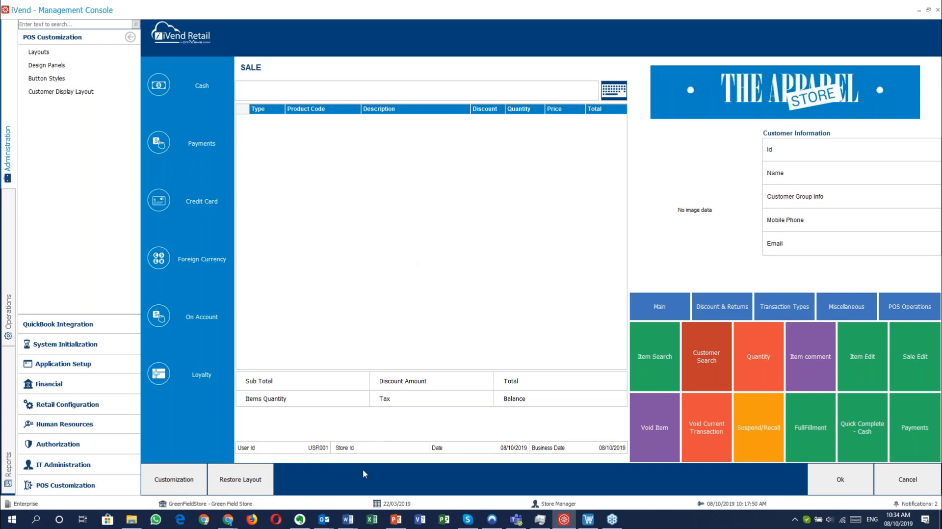
- Switch to the PowerPoint training deck, revisit the On Premise deployment slide and return to the Installation Components slide
mouse_move(393, 527)
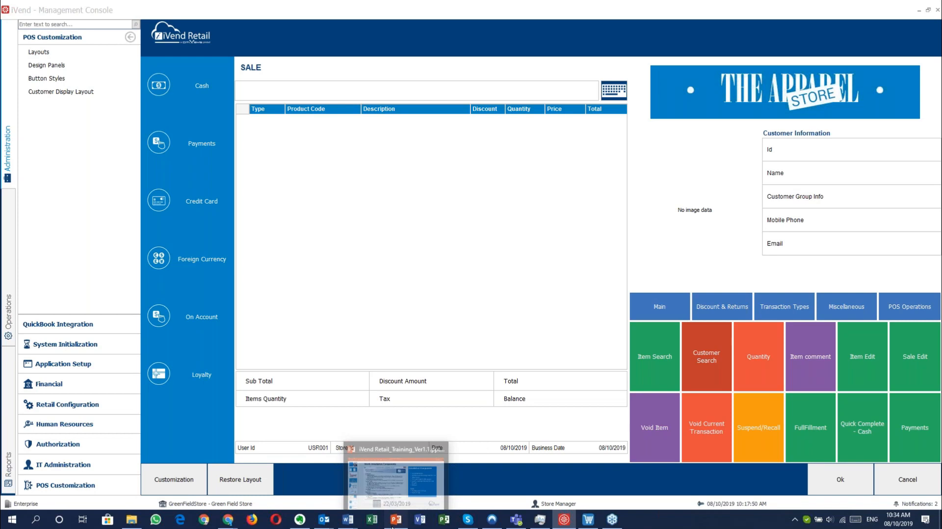
click(393, 527)
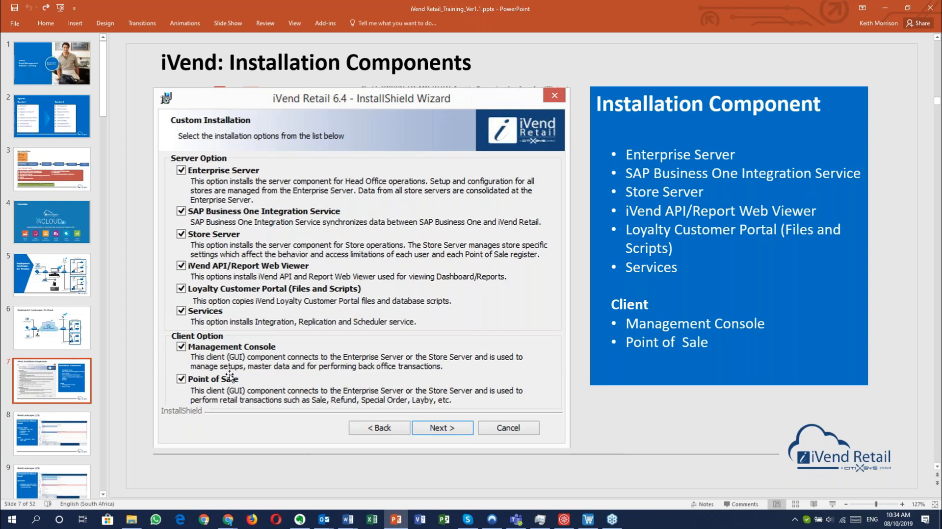
click(39, 285)
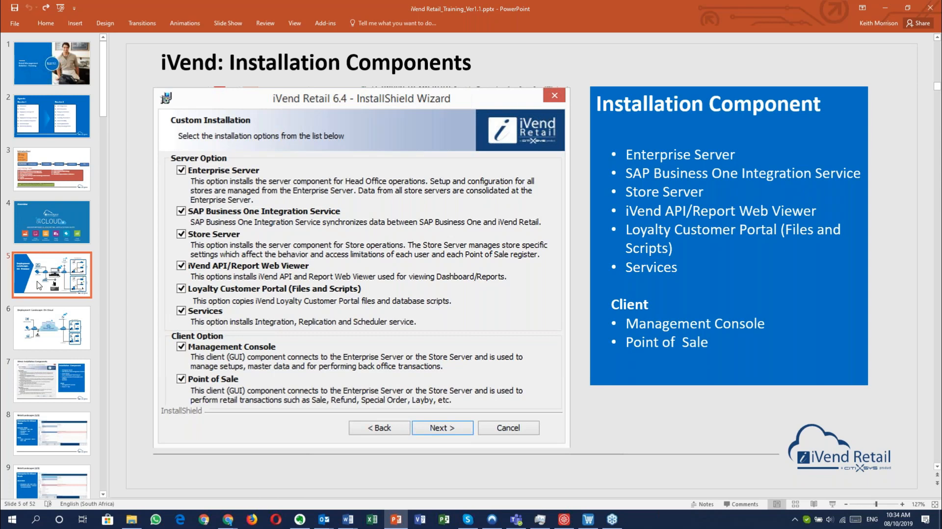
click(60, 378)
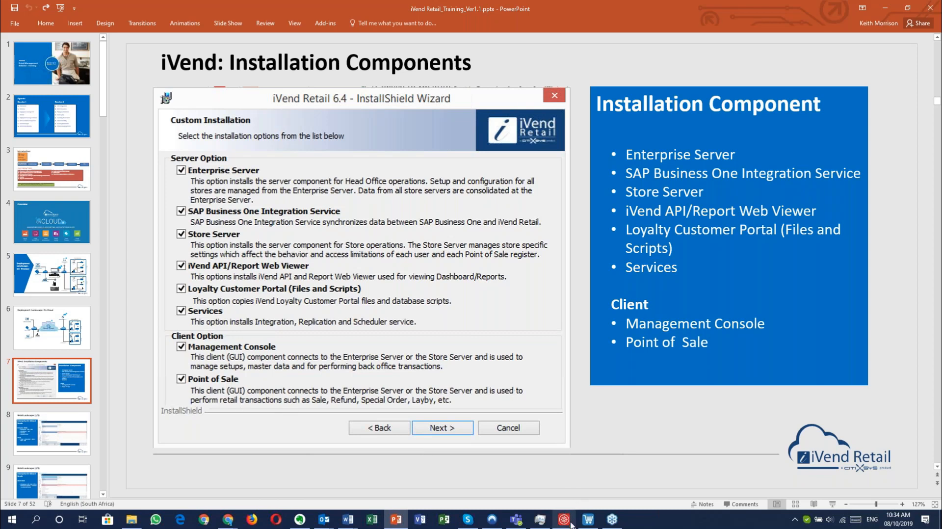
- Switch to the Management Console, leave the POS layout without saving and display the System Initialization options with Enterprise Settings
mouse_move(570, 523)
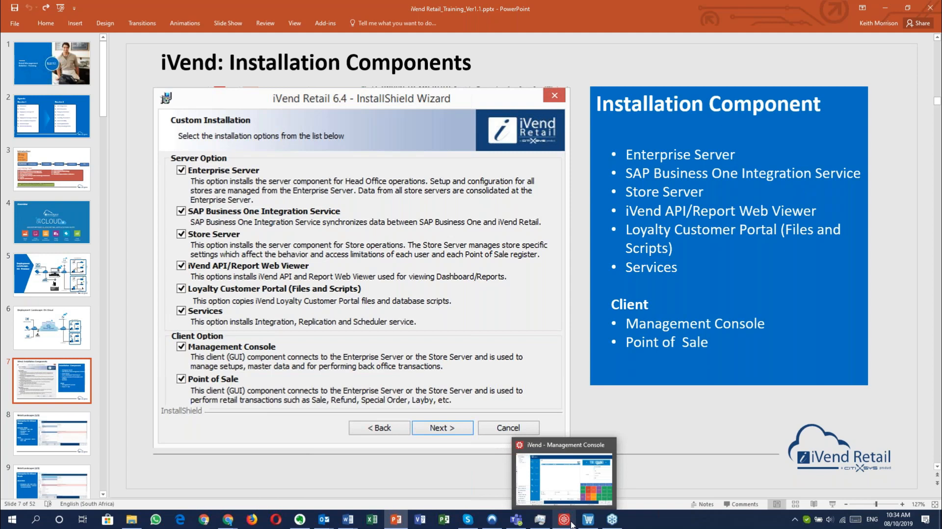
click(572, 523)
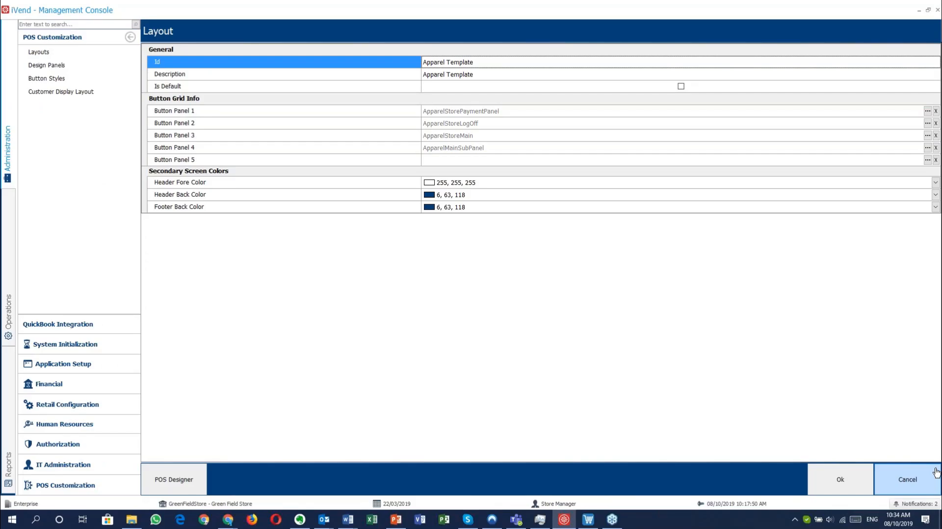
click(935, 473)
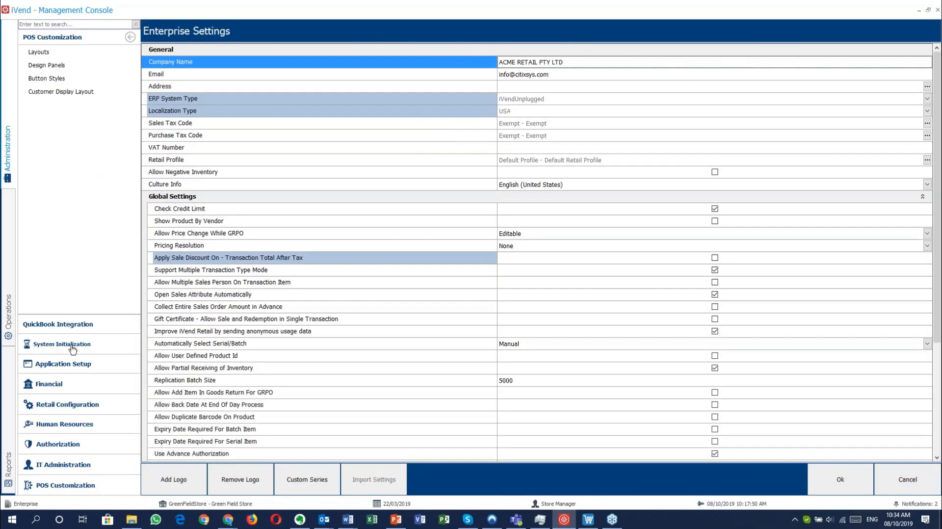
click(73, 346)
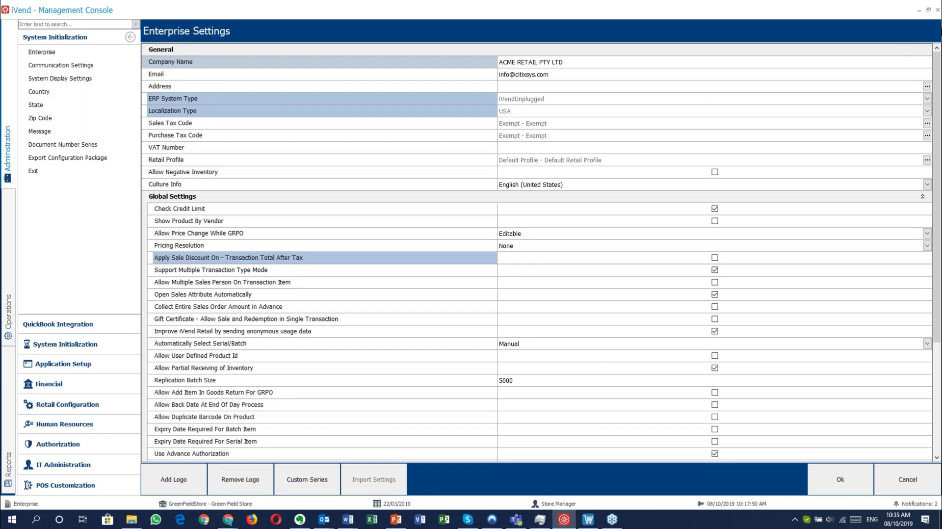
- Examine the company name and email fields in Enterprise Settings and open the company address form
click(245, 65)
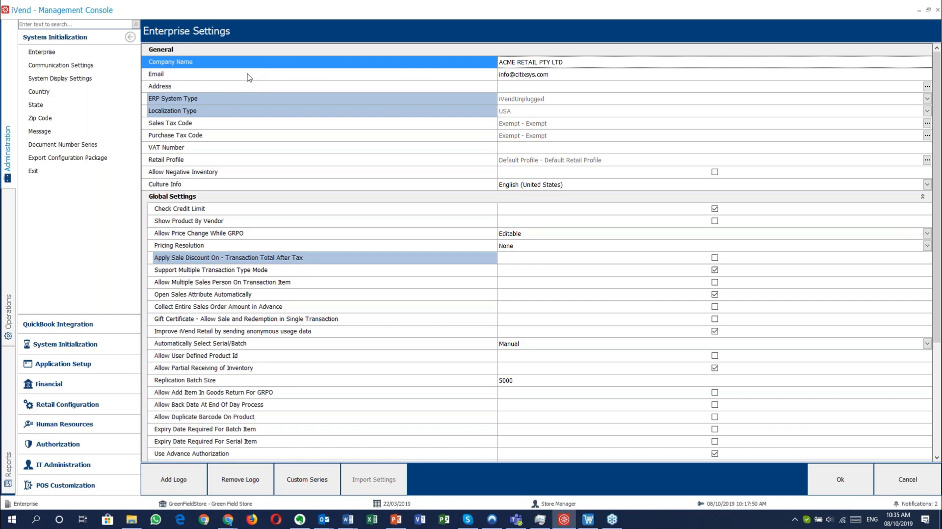
click(249, 76)
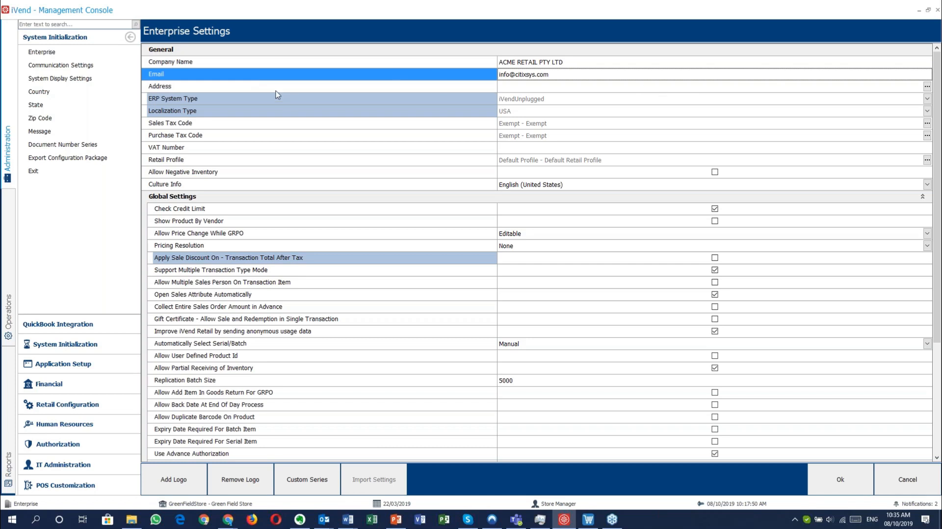
click(260, 87)
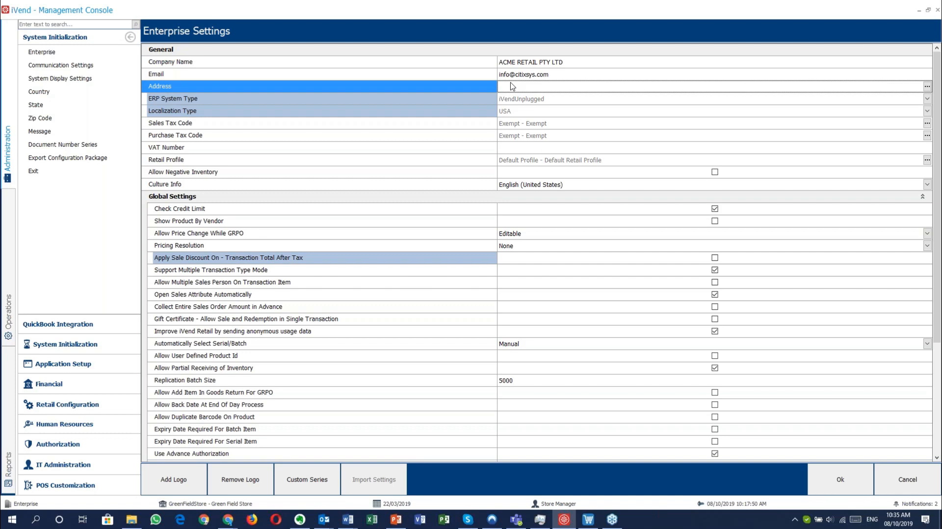
click(927, 88)
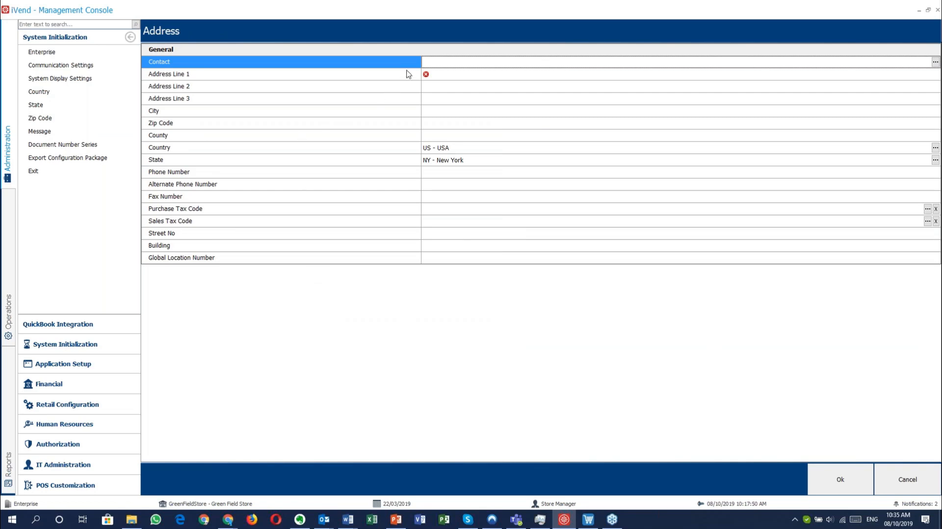
- Open the contact form from the company address, try an entry for the gender, and discard the contact
click(356, 78)
click(934, 61)
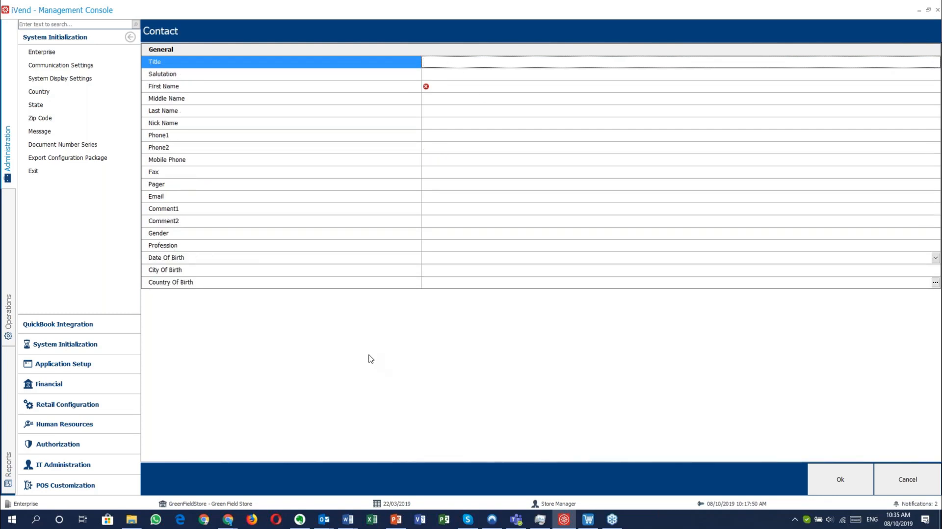
click(210, 234)
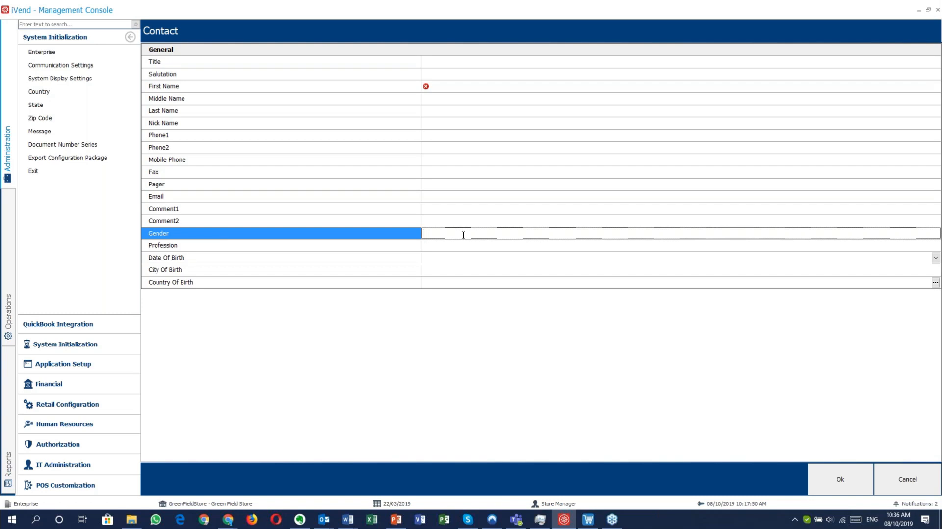
text(His Majex)
text(ty)
click(895, 475)
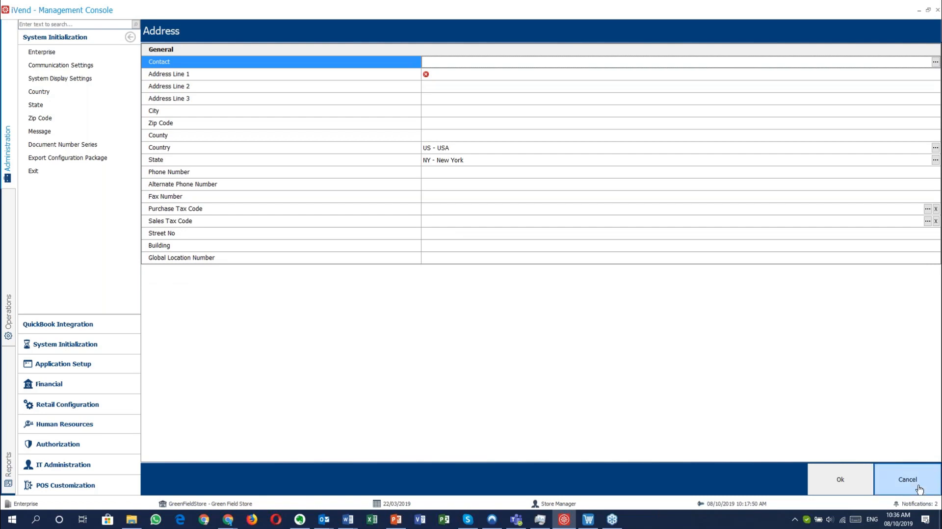
- Examine the company address fields from the address lines to the Global Location Number and close the form without saving
click(237, 76)
click(242, 122)
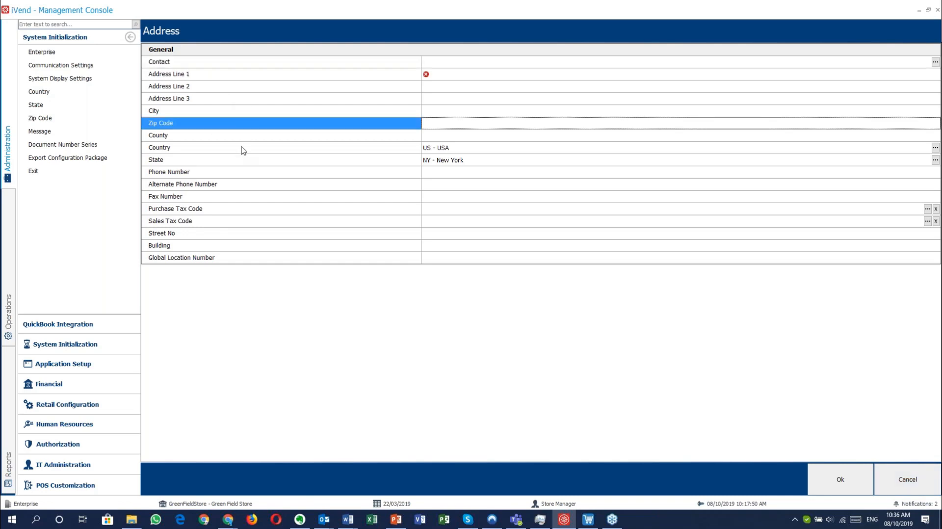
click(216, 137)
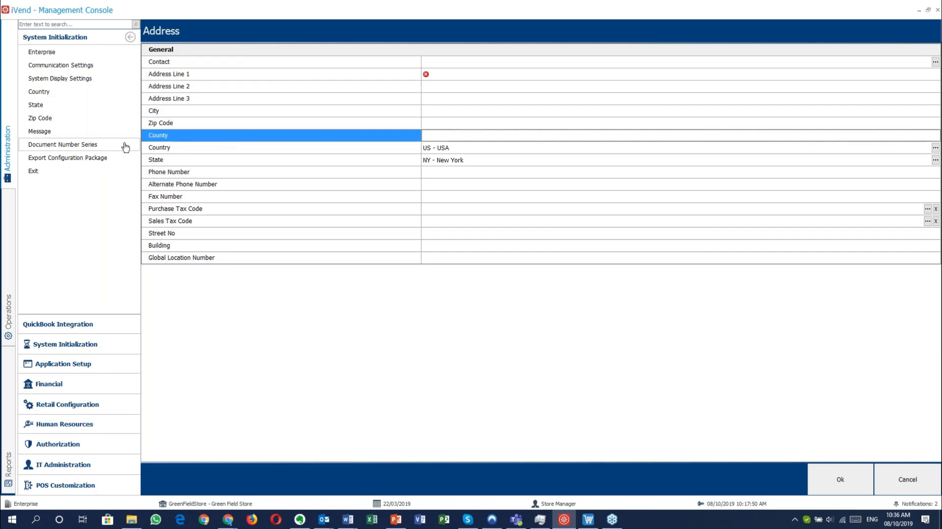
click(166, 149)
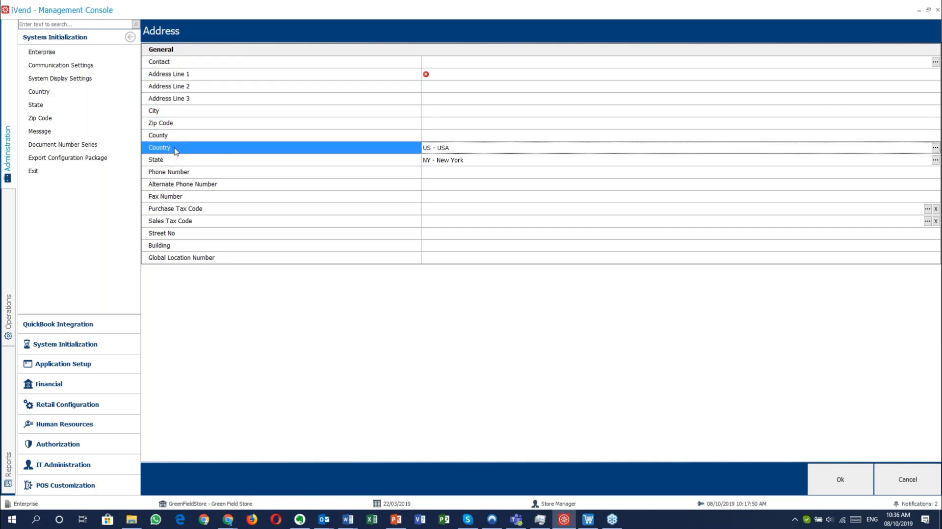
click(551, 148)
click(254, 165)
click(258, 176)
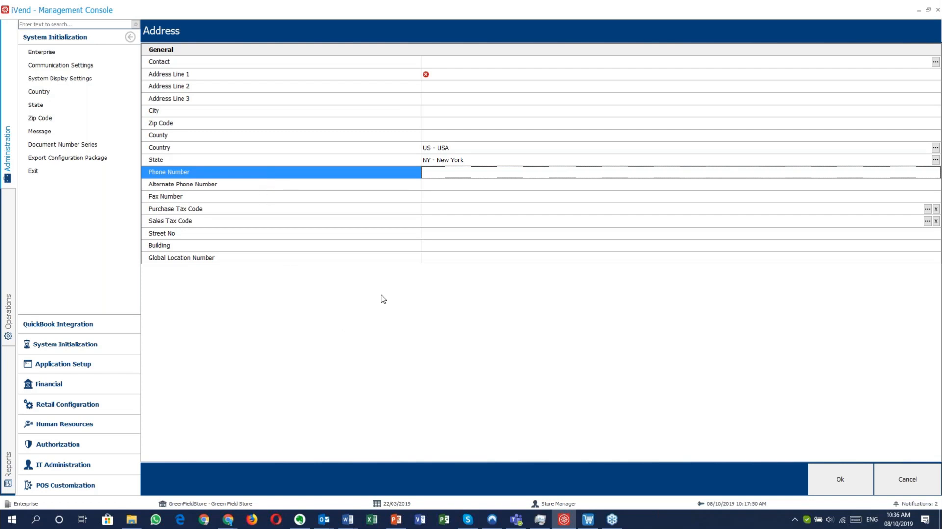
click(369, 259)
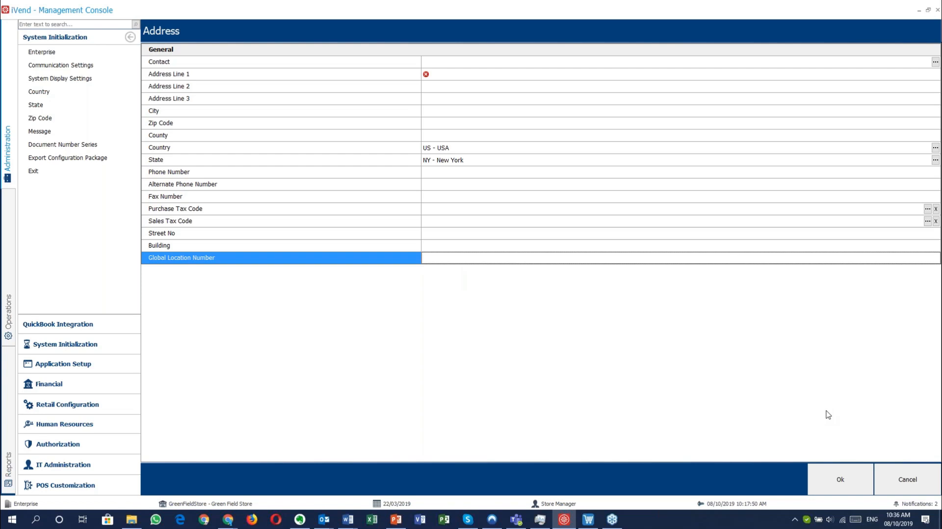
click(924, 473)
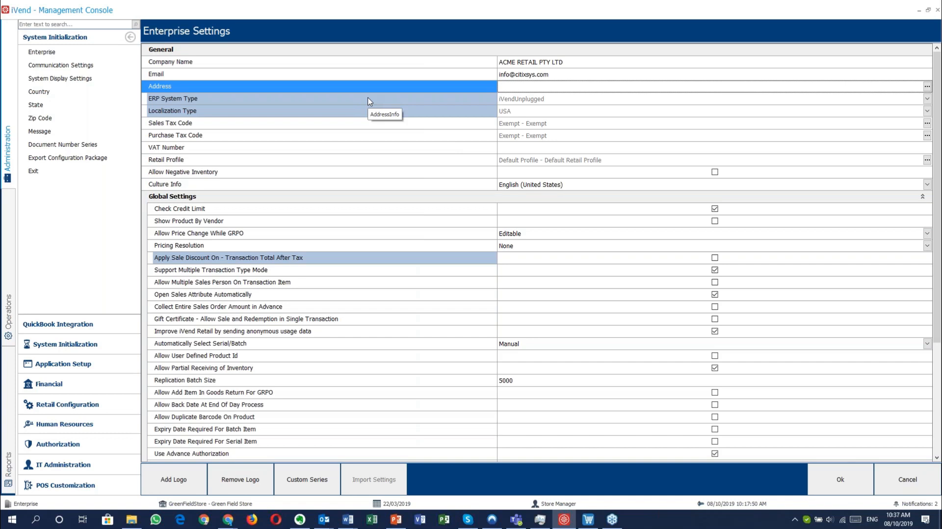
- Examine the ERP System Type and Localization Type fields in the general Enterprise Settings
click(369, 99)
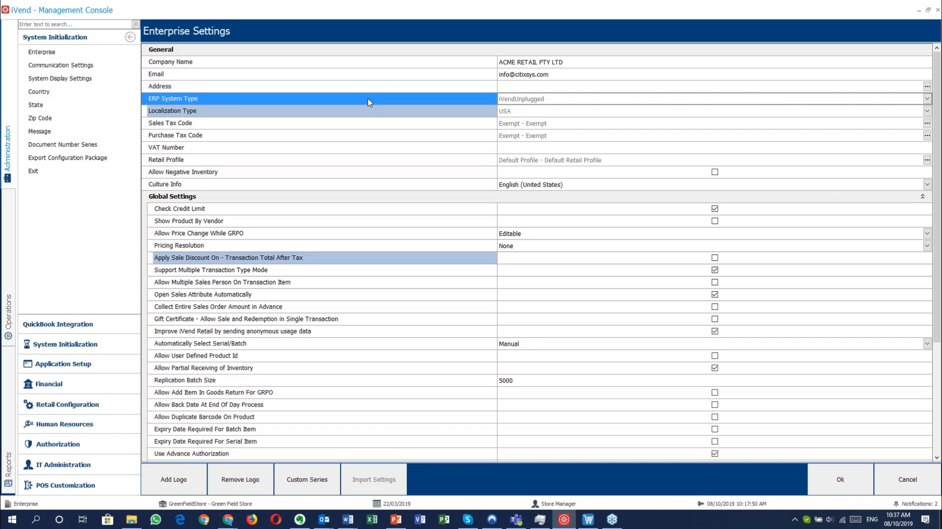
click(223, 115)
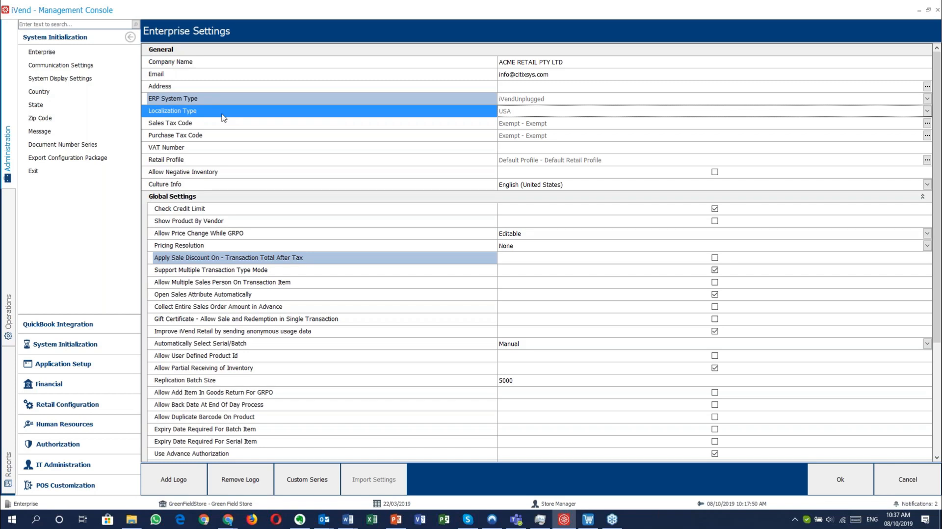
click(382, 102)
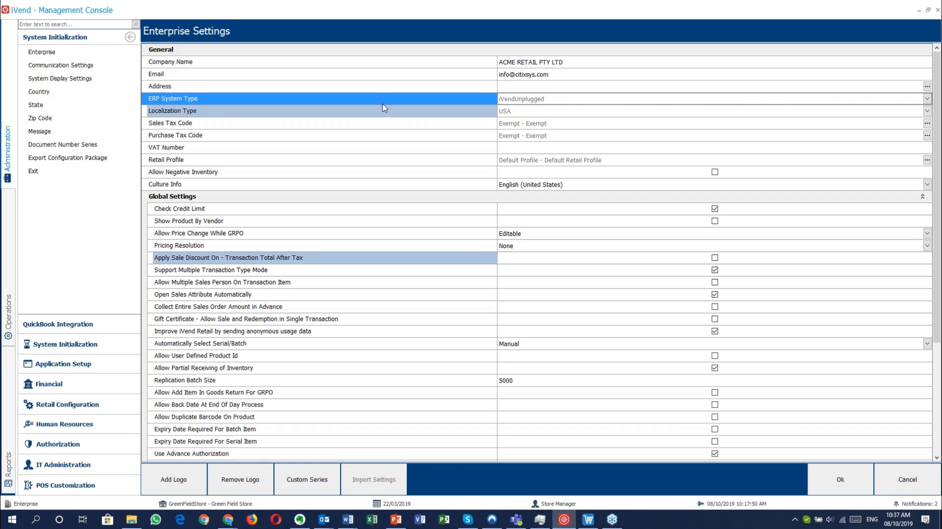
click(413, 115)
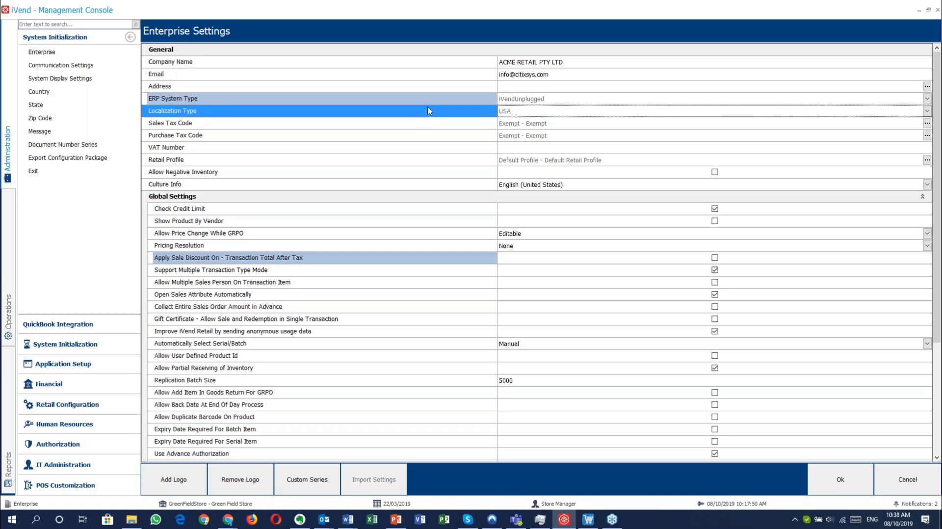
click(427, 98)
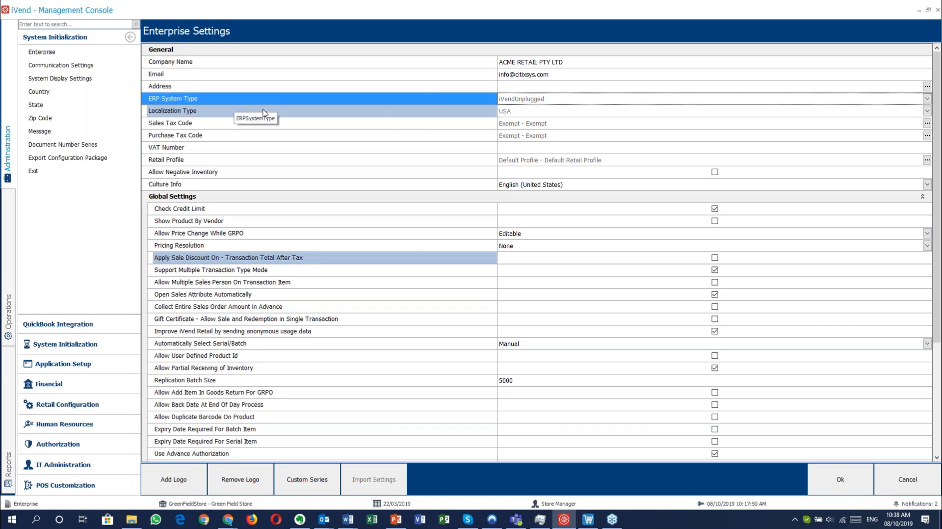
click(182, 111)
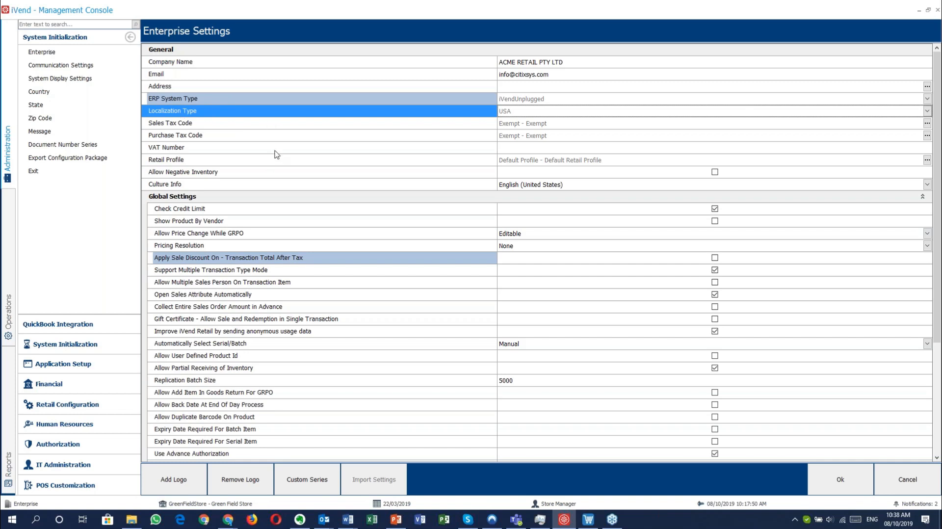
- Examine the default purchase and sales tax code fields and revisit the ERP System Type
click(298, 137)
click(297, 126)
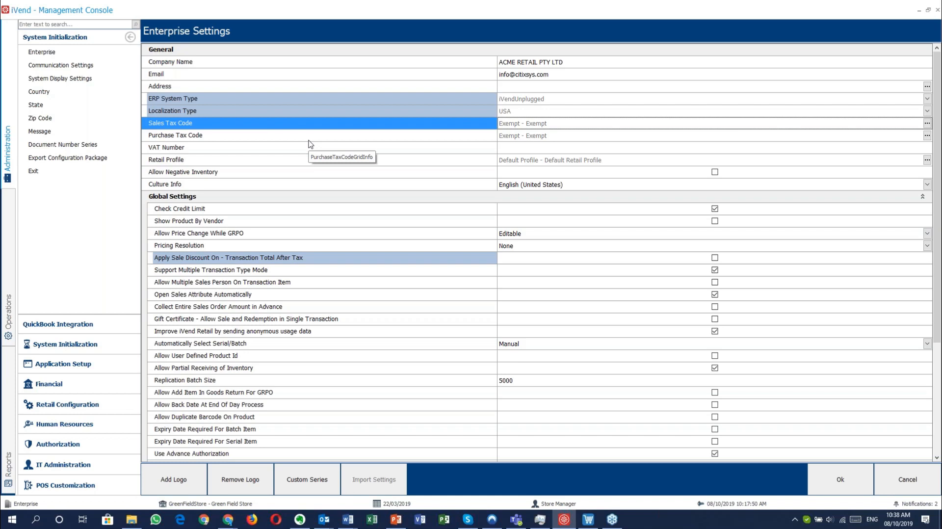
click(447, 136)
click(447, 127)
click(461, 100)
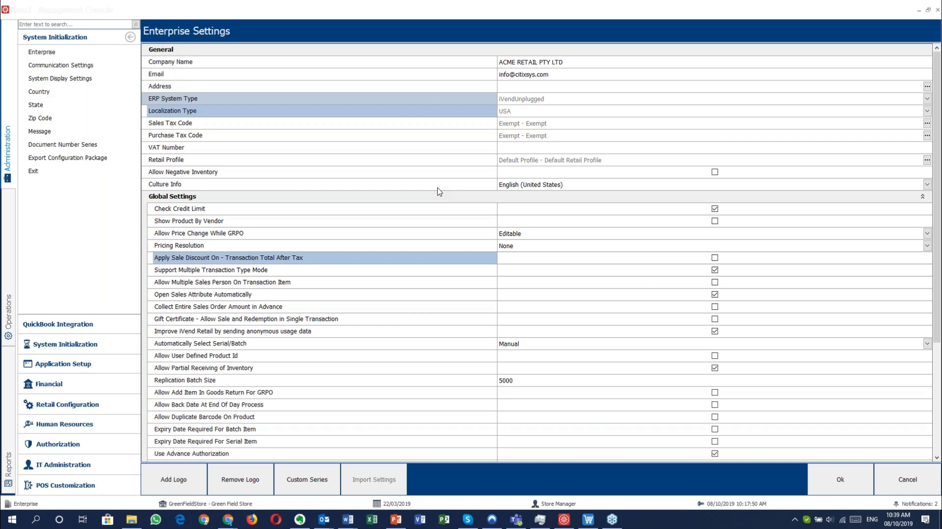
click(353, 95)
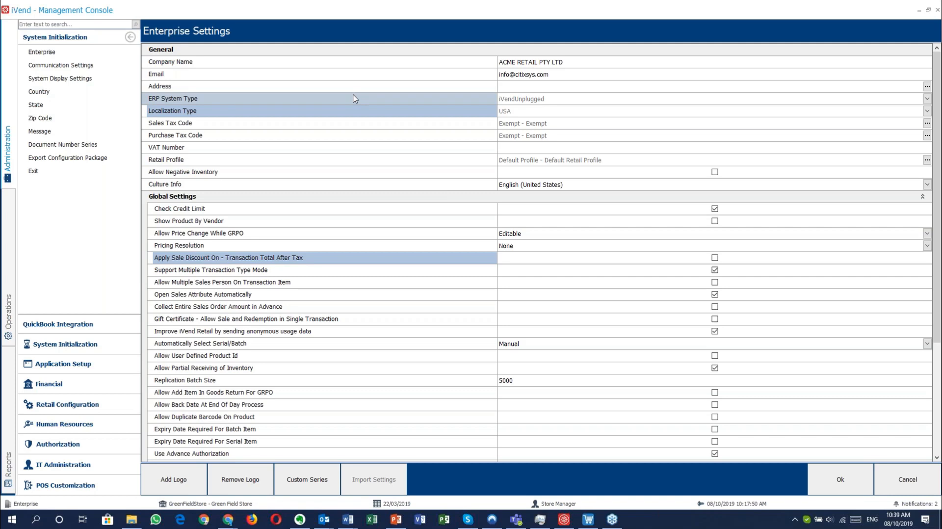
click(353, 98)
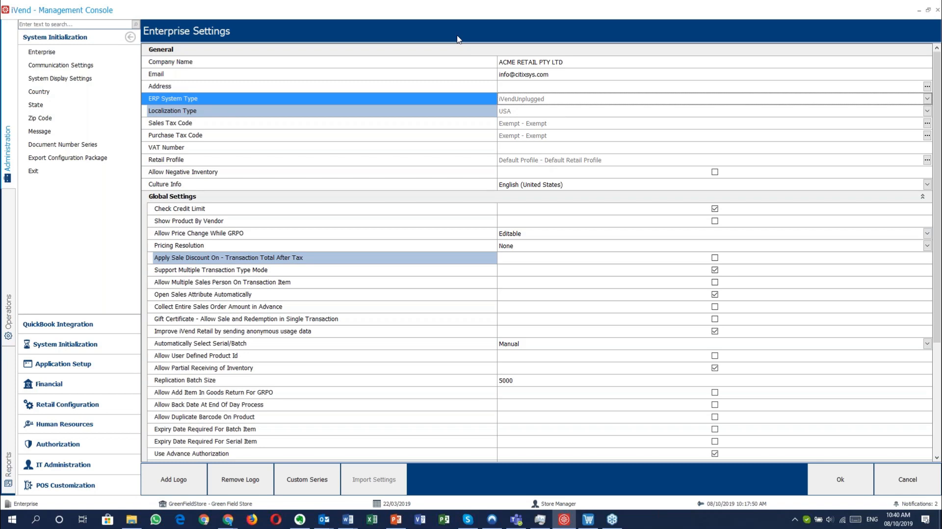
- Review the Localization Type together with the enterprise's sales and purchase tax code fields
click(375, 114)
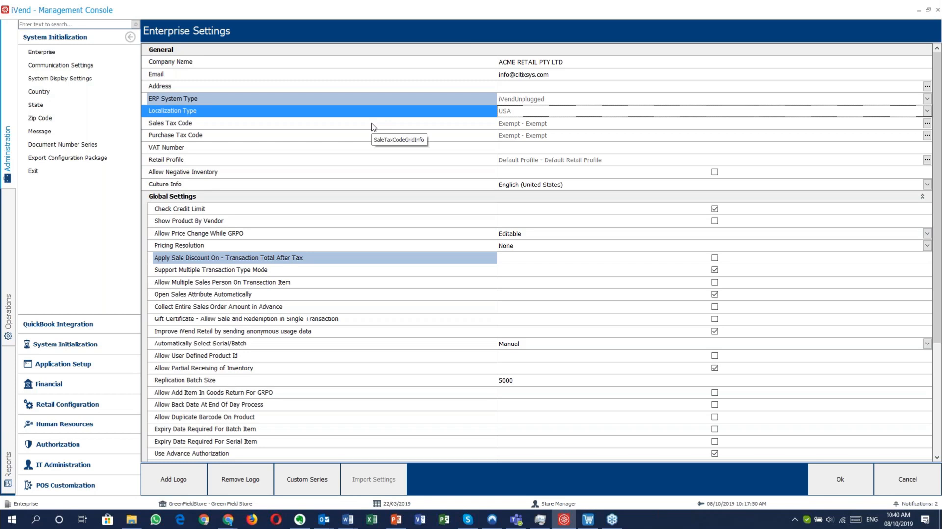
click(372, 127)
click(385, 136)
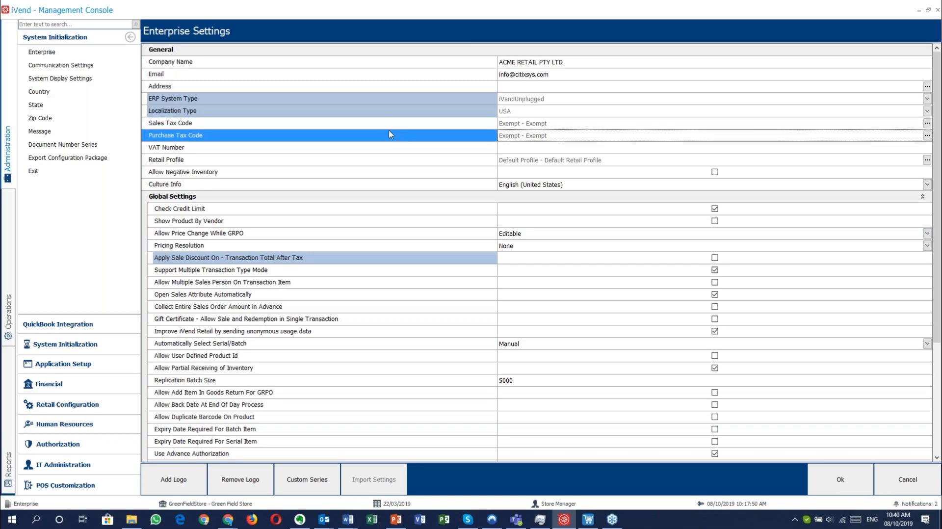
click(414, 129)
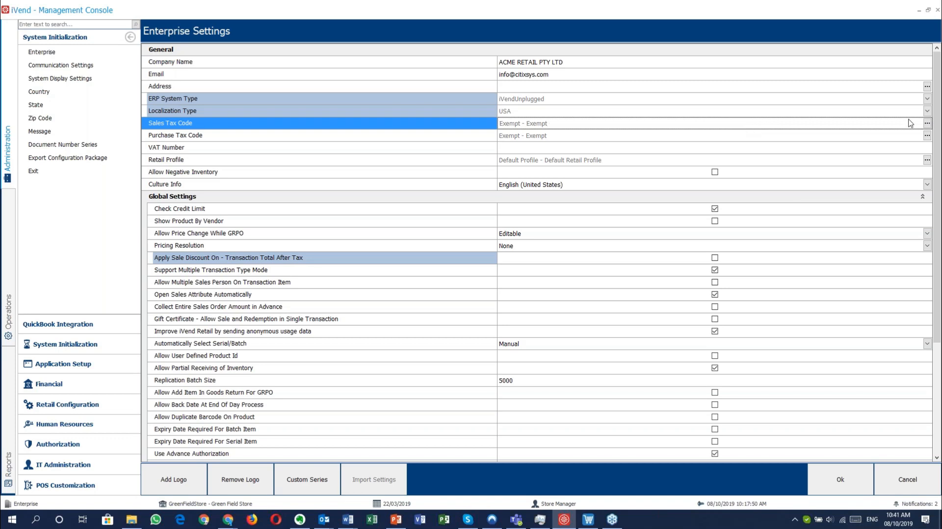
- Set the enterprise's Sales Tax Code to AL - Alabama
click(926, 124)
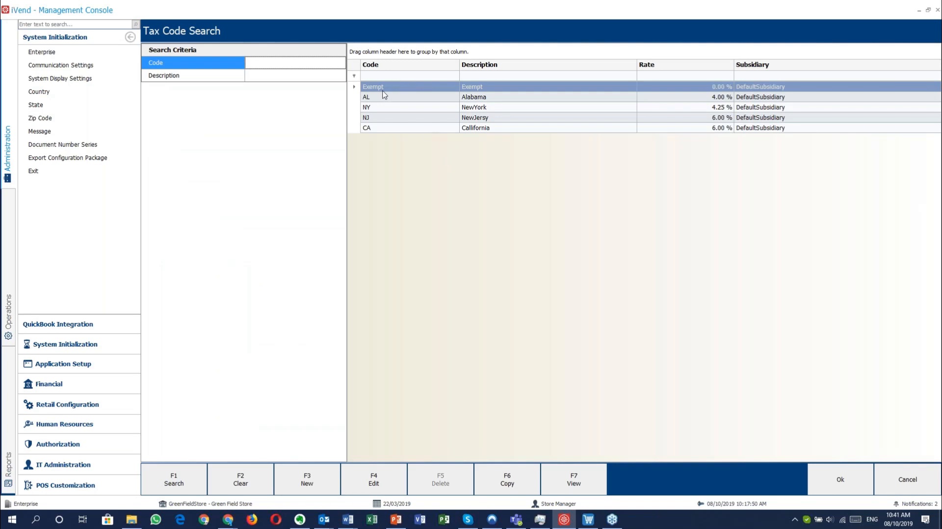
click(418, 97)
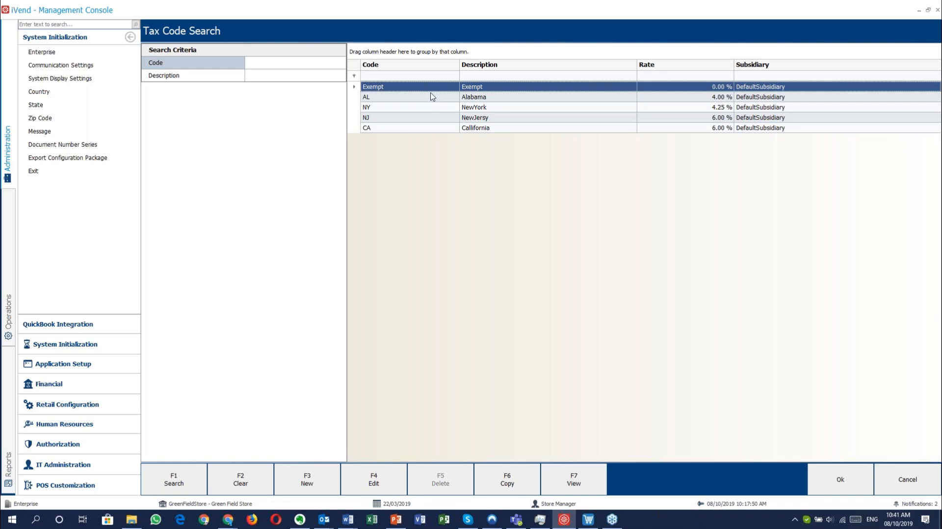
click(449, 100)
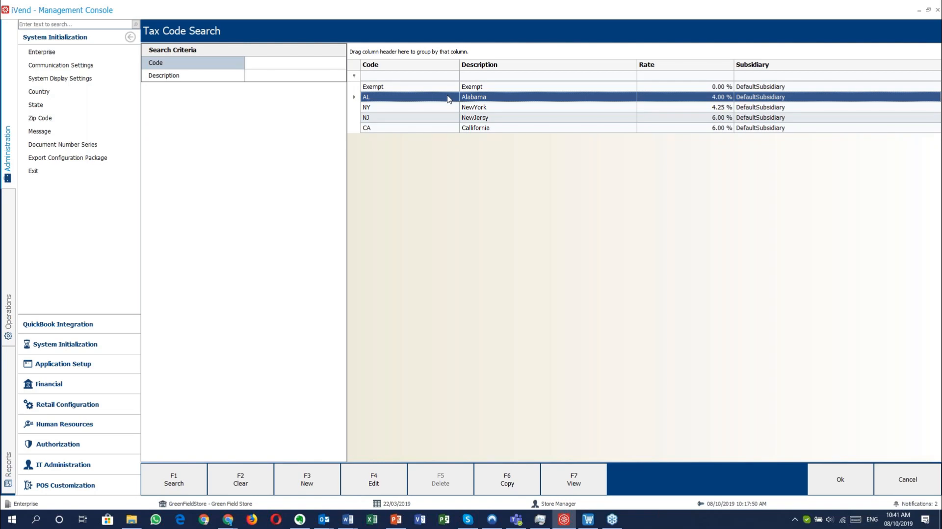
double_click(448, 98)
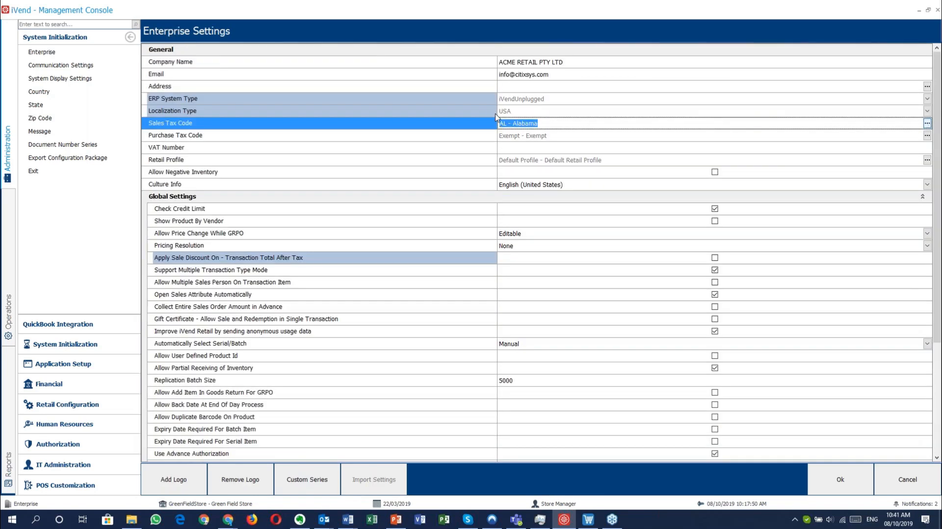
- Open the Exempt tax code for editing from the sales tax code search and examine its Tax Type, Load on Item Cost and Subsidiary
click(926, 123)
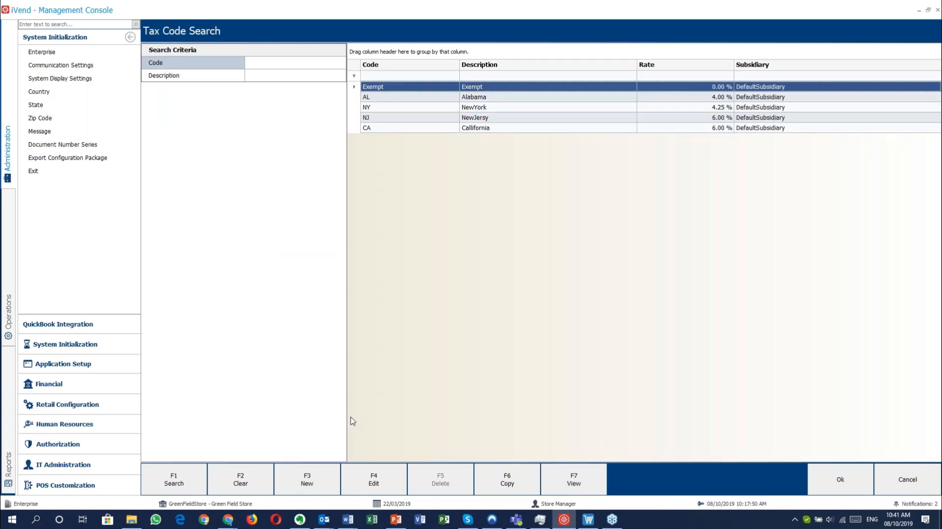
click(374, 479)
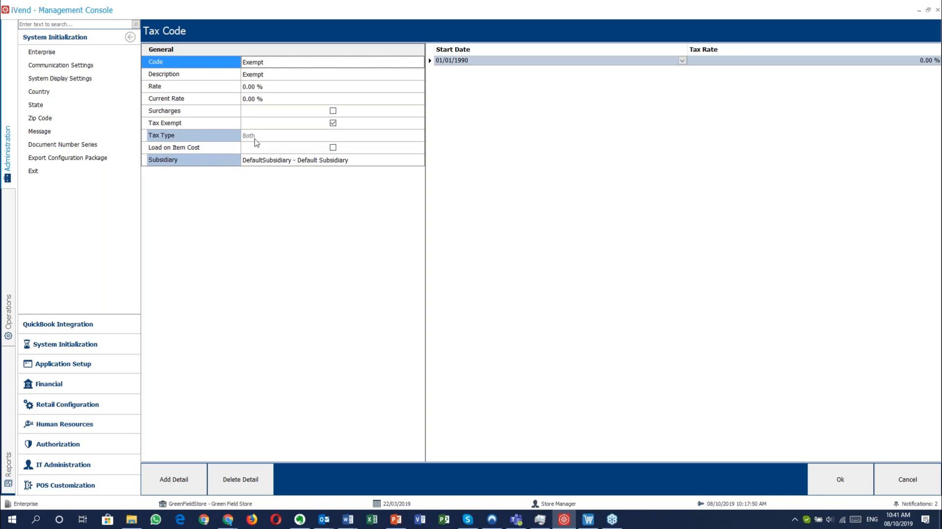
click(209, 137)
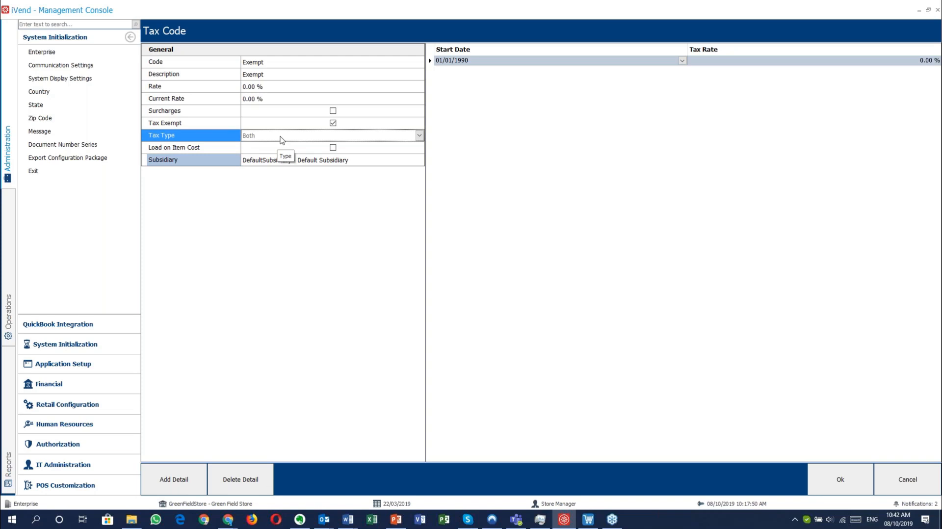
click(226, 147)
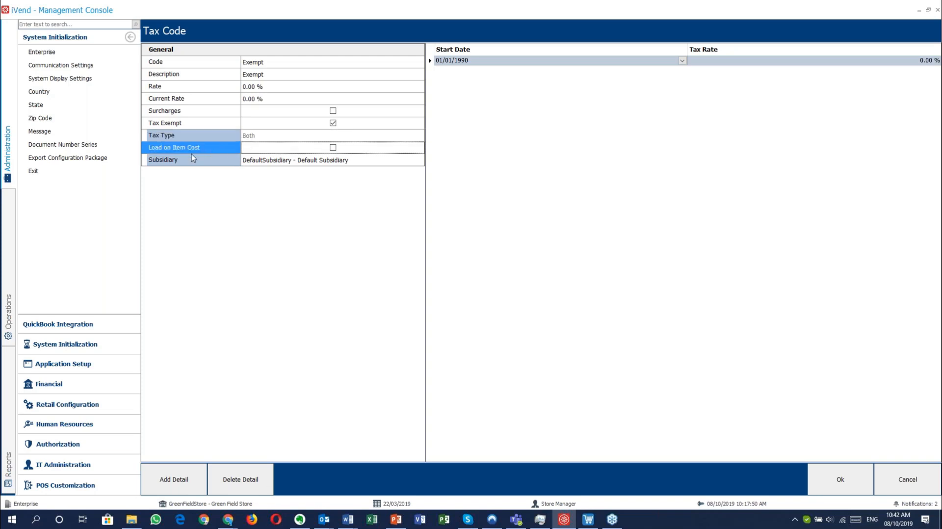
click(167, 162)
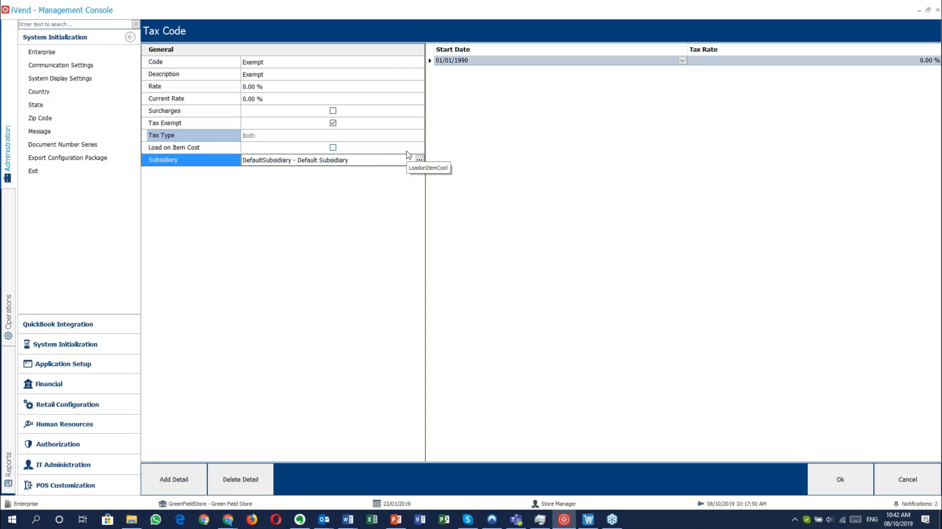
- Try adding four start date and rate detail rows to the Exempt tax code, review its Surcharges option and discard the changes
click(185, 482)
click(184, 484)
click(184, 485)
click(185, 485)
click(658, 72)
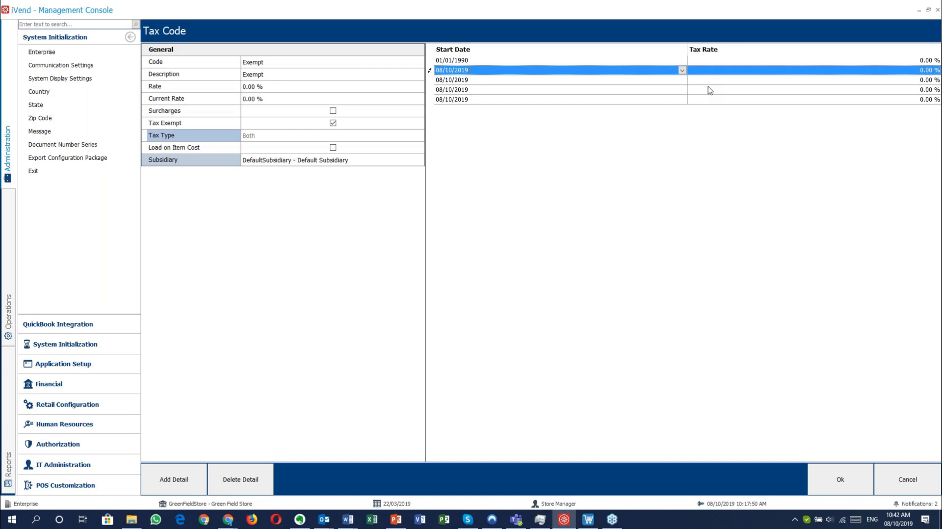
click(205, 116)
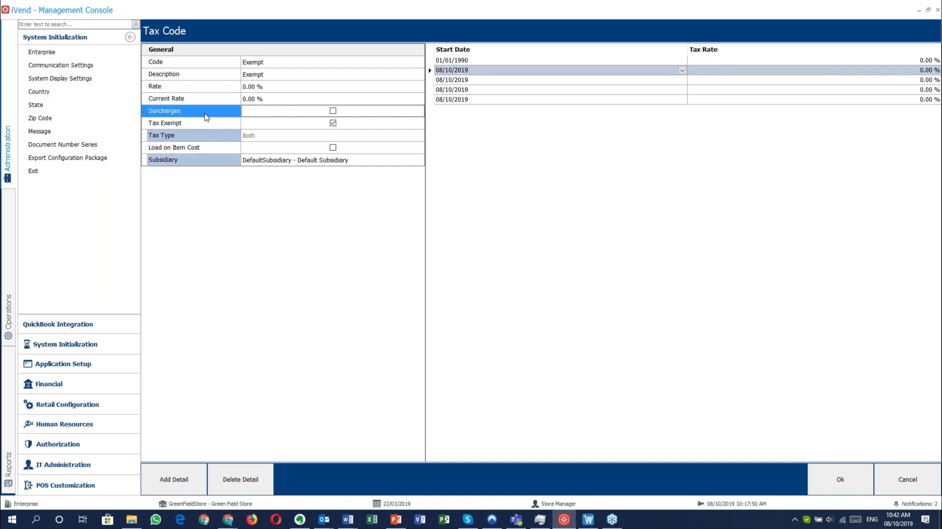
click(920, 487)
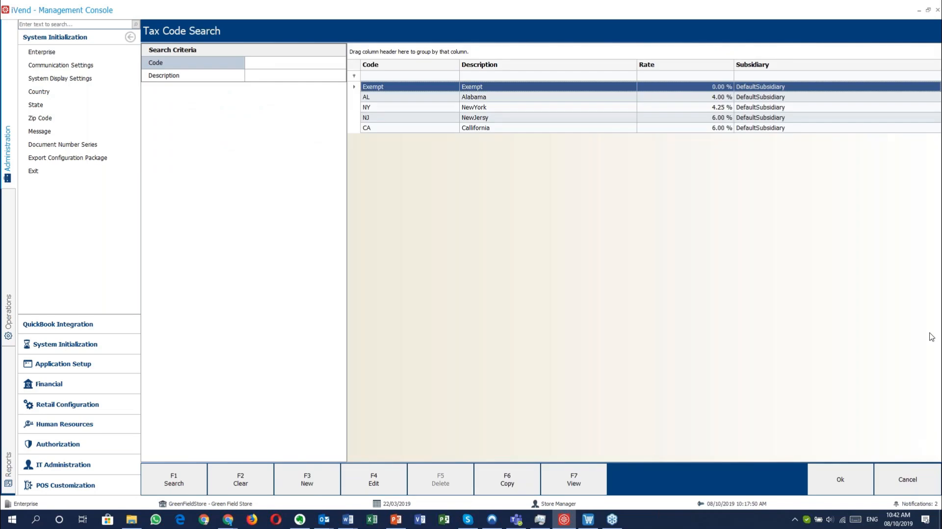
- Set the enterprise's Sales Tax Code back to Exempt from the tax code search
key(alt+Tab)
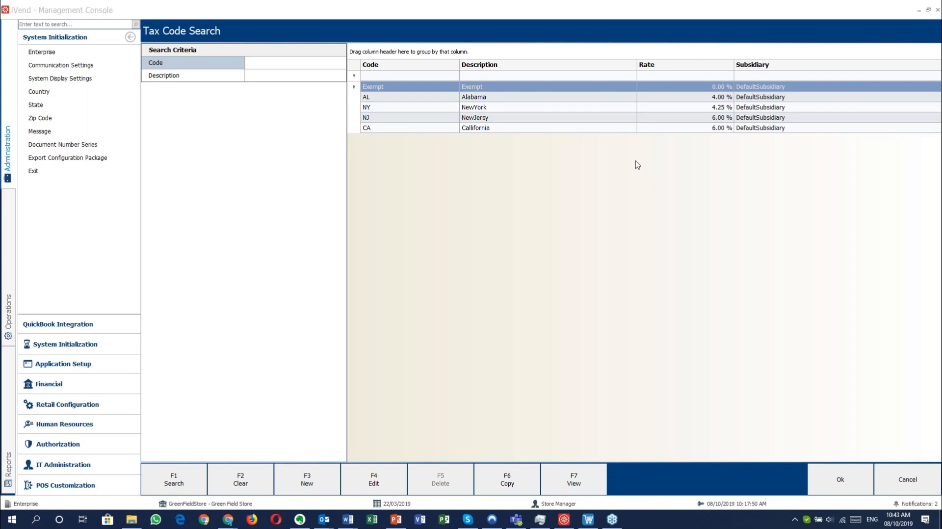
double_click(532, 97)
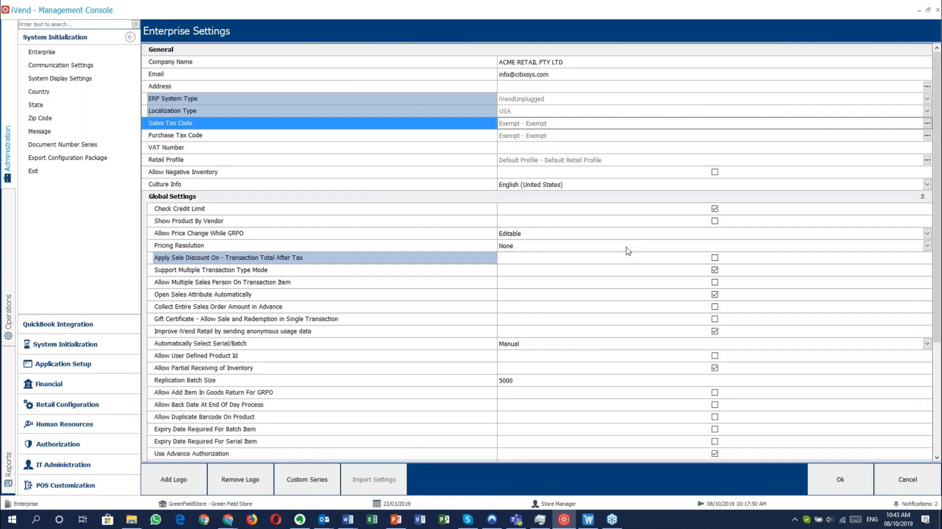
- Switch to the PowerPoint training deck and display the On Premise deployment landscape slide
mouse_move(395, 524)
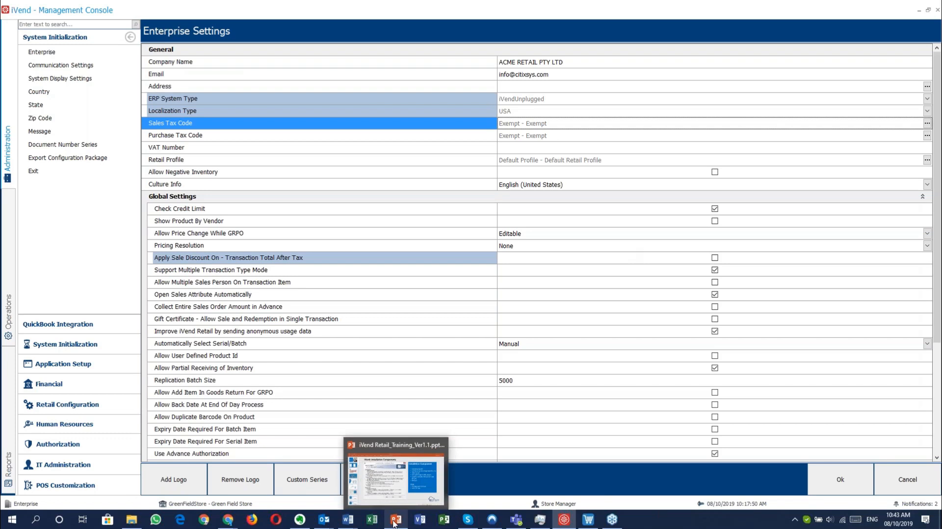
click(394, 523)
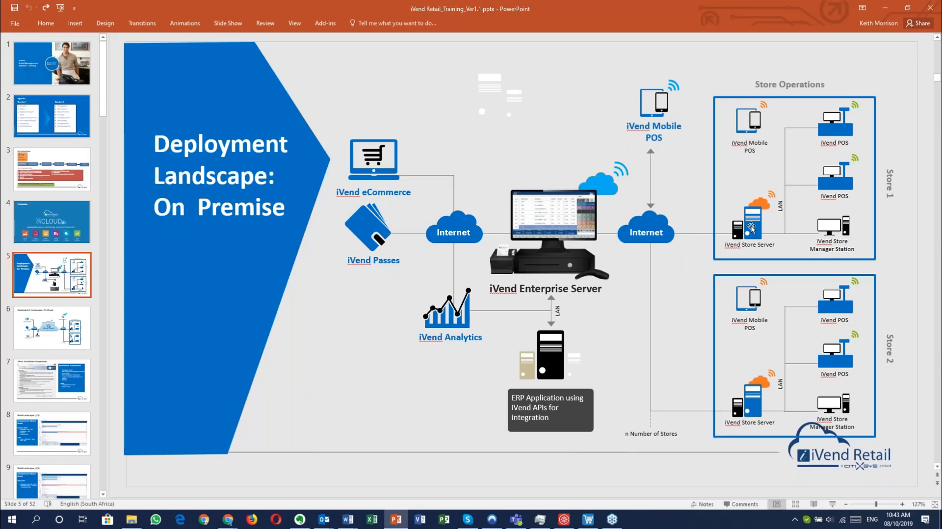
- Select the iVend Store Server graphic of Store 1 on the On Premise deployment slide
click(751, 229)
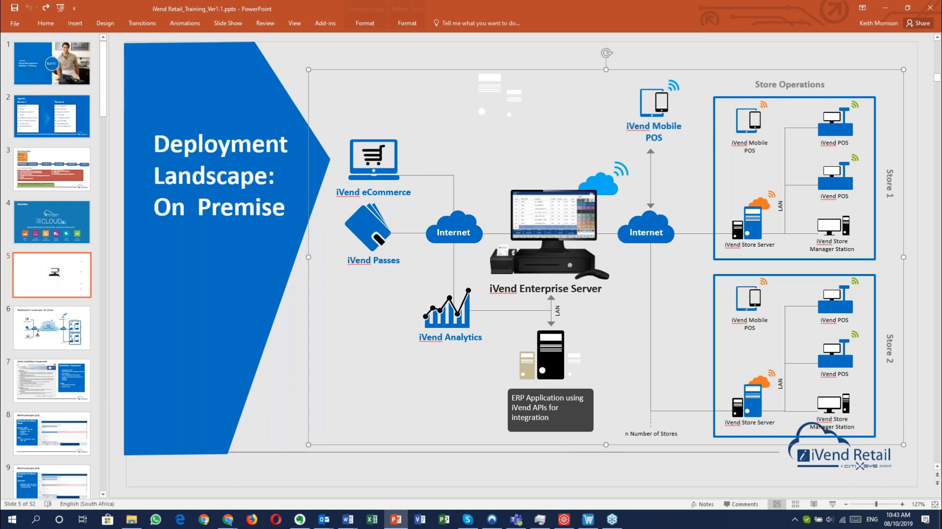
click(750, 228)
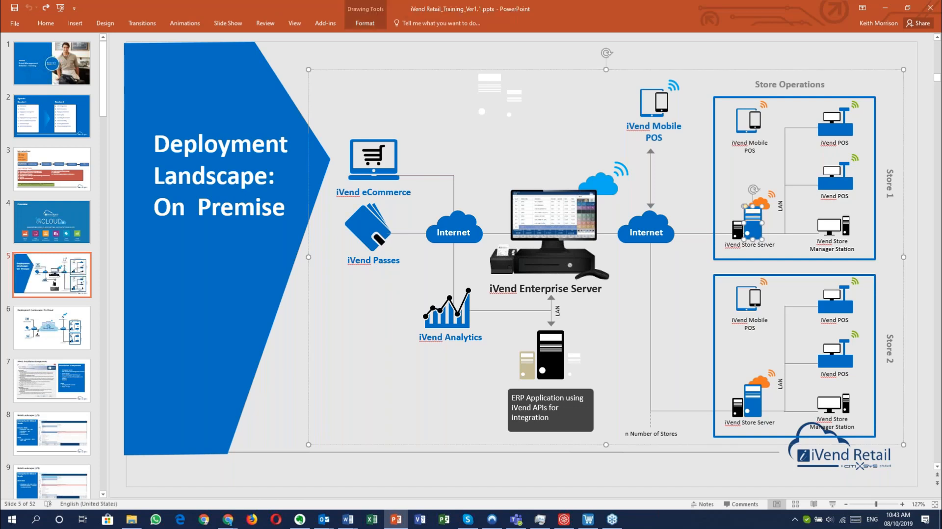
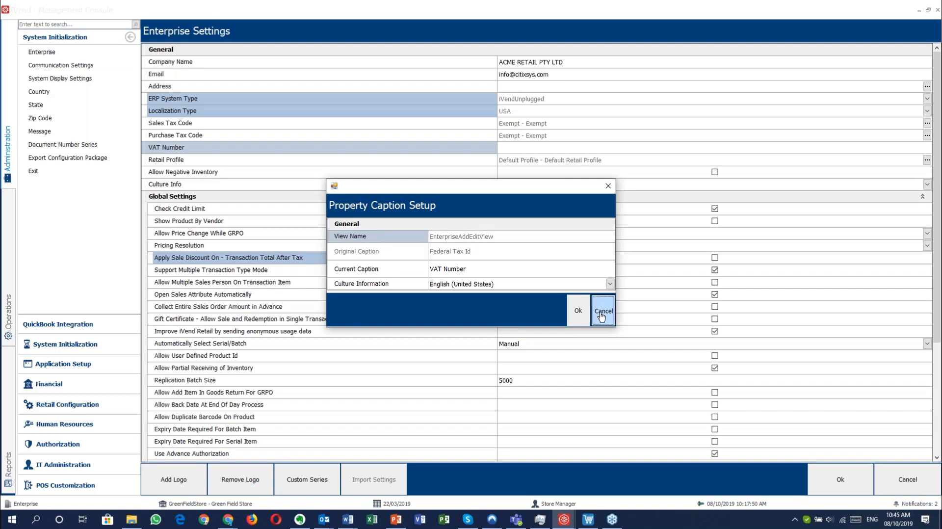
- Cancel the VAT Number caption setup in the iVend Management Console and review the Retail Profile, Allow Negative Inventory and Culture Info settings
click(602, 317)
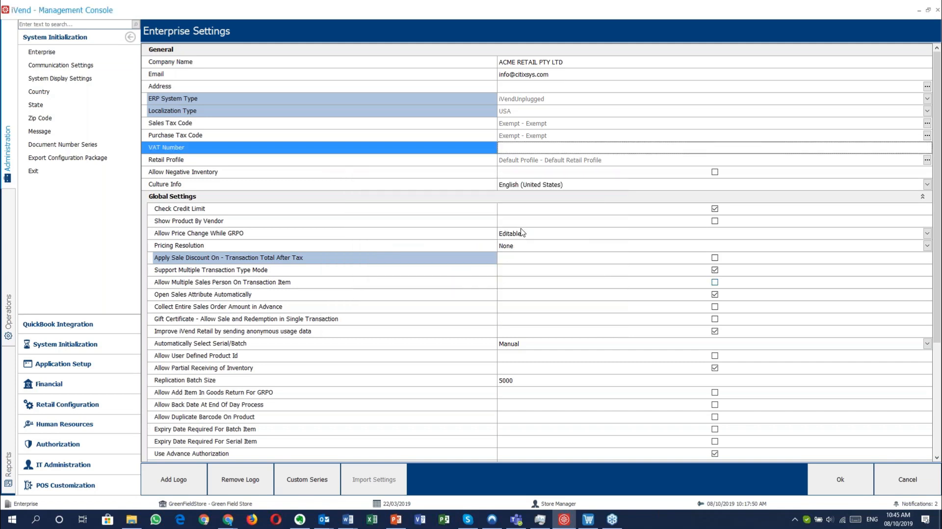
click(932, 218)
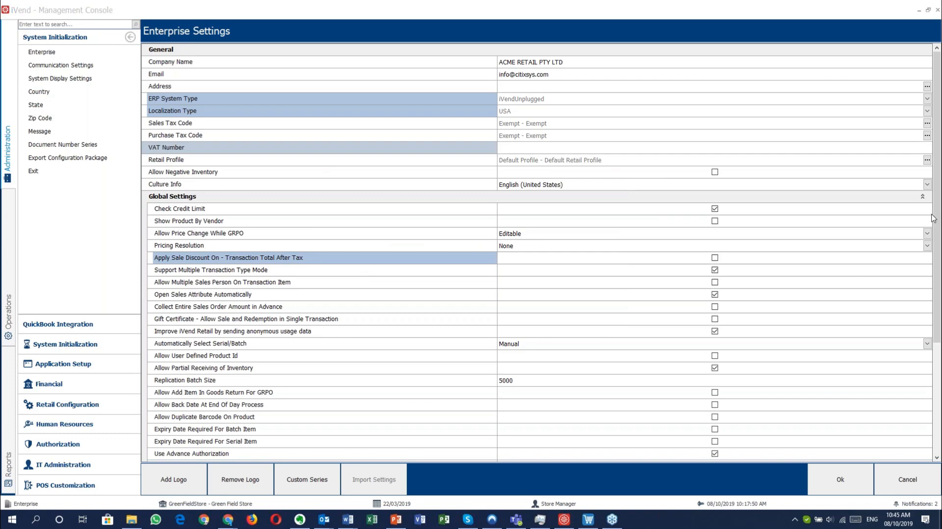
click(527, 159)
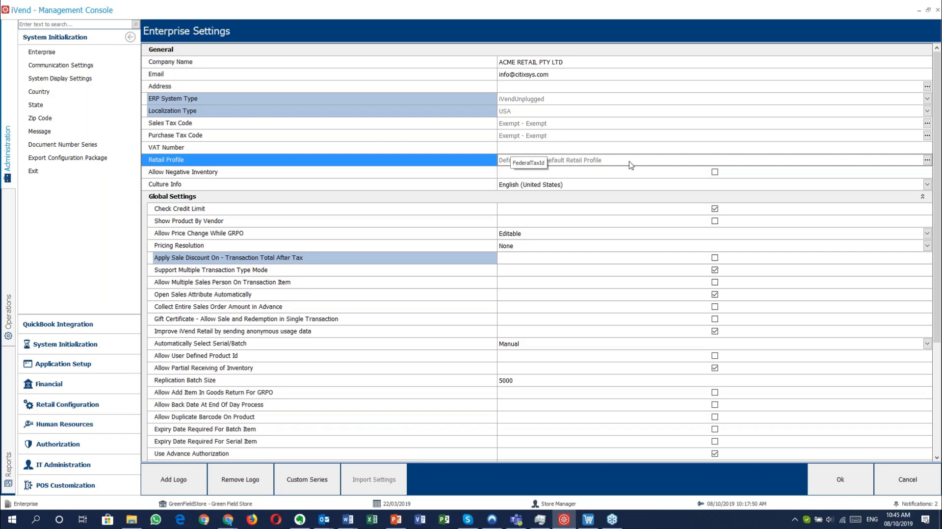
click(462, 173)
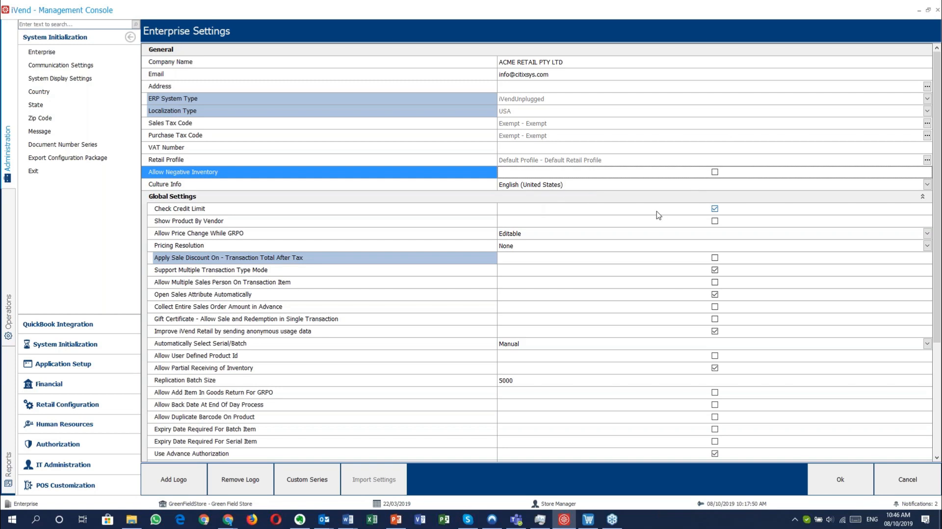
click(343, 185)
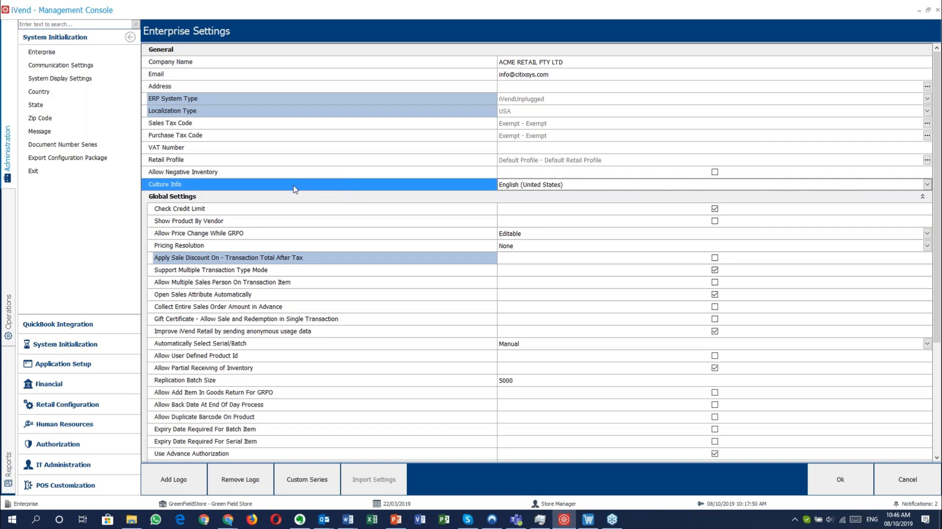
click(399, 172)
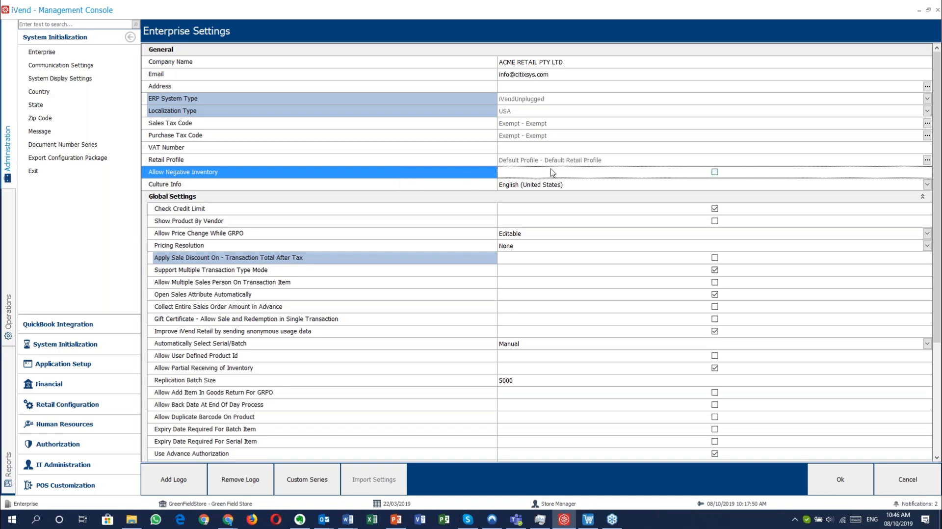
click(334, 185)
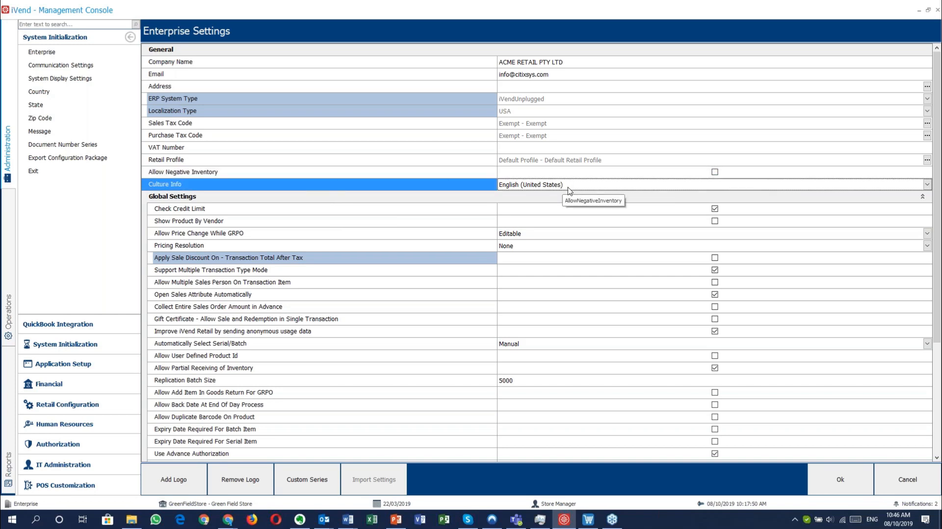
- Browse the available languages for Culture Info from beginning to end and compare the setting with Localization Type
click(492, 110)
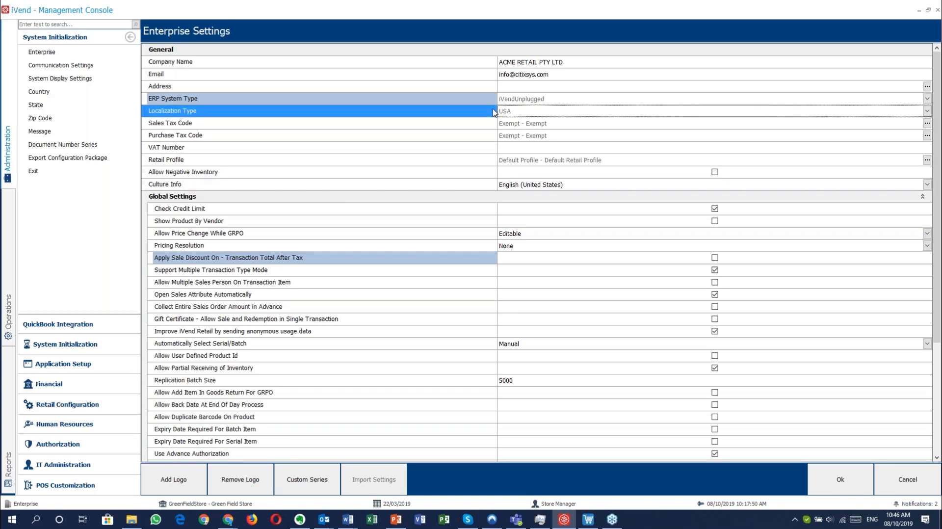
click(479, 187)
click(651, 188)
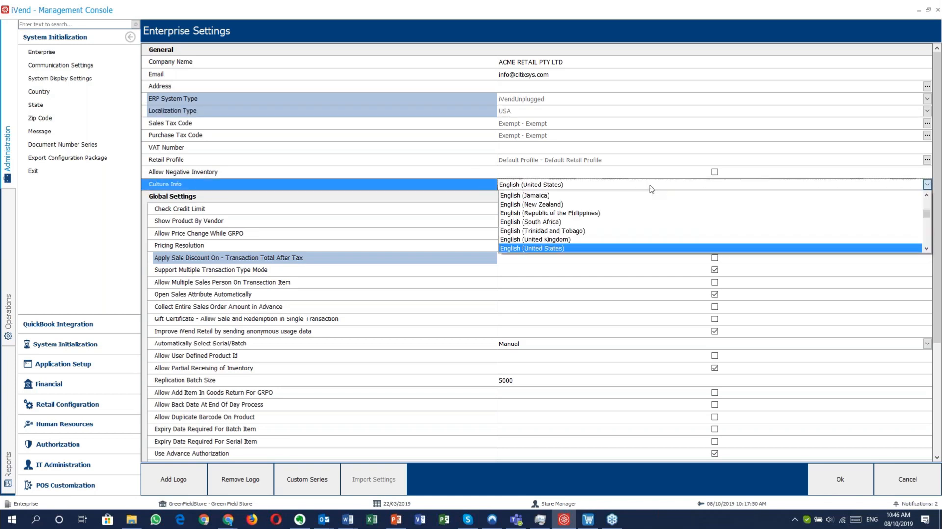
scroll(653, 248, up, 5)
scroll(653, 251, up, 10)
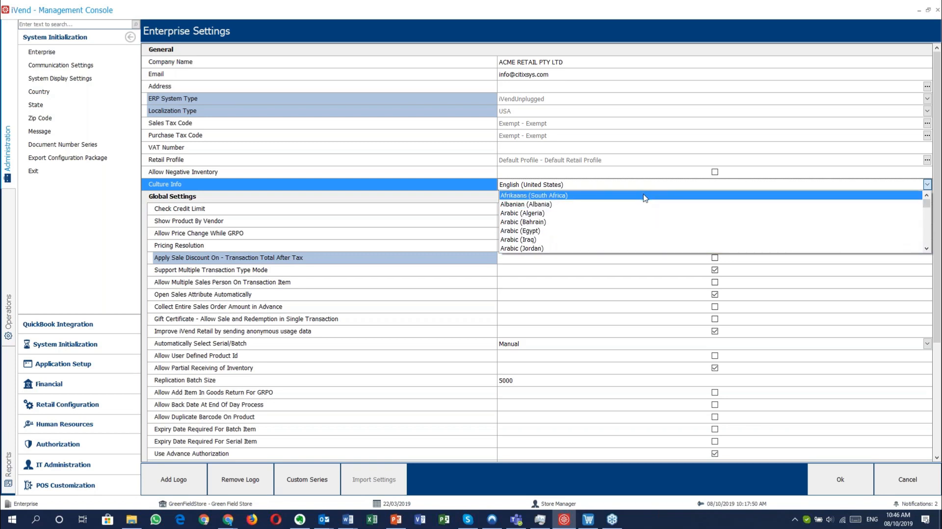
scroll(645, 199, down, 20)
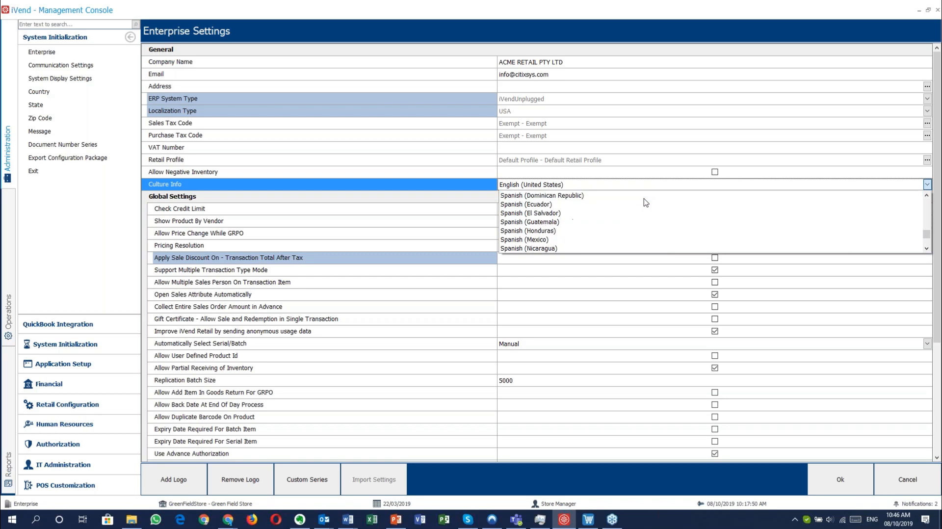
scroll(645, 202, down, 12)
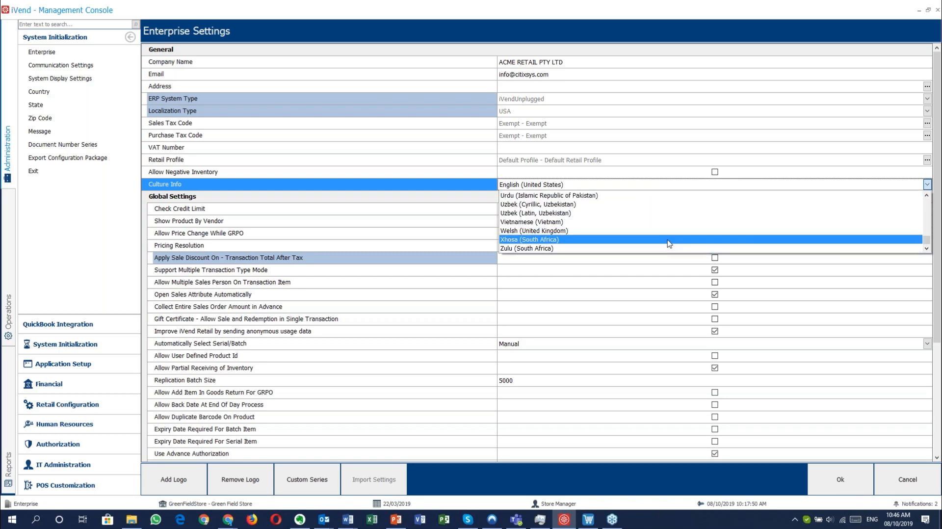
scroll(668, 243, up, 4)
scroll(669, 243, down, 5)
scroll(660, 243, up, 20)
scroll(660, 243, up, 20)
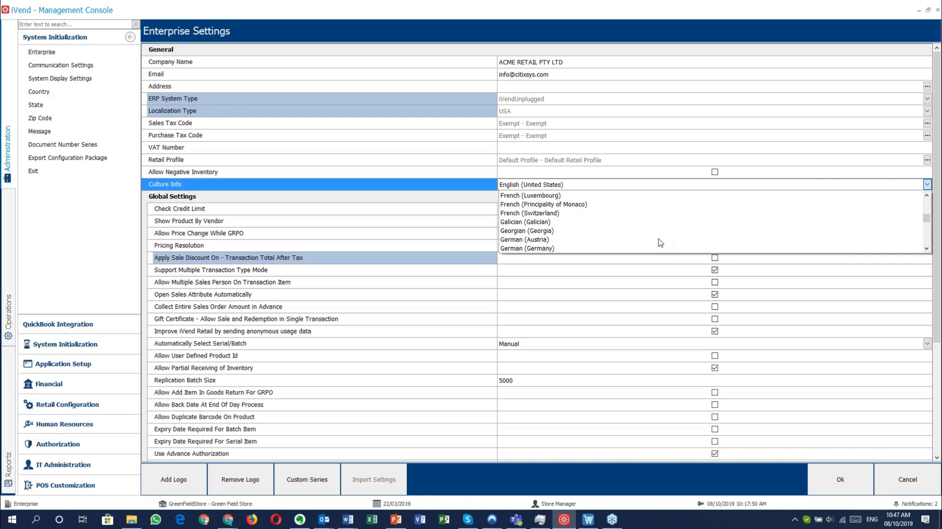
scroll(660, 242, up, 15)
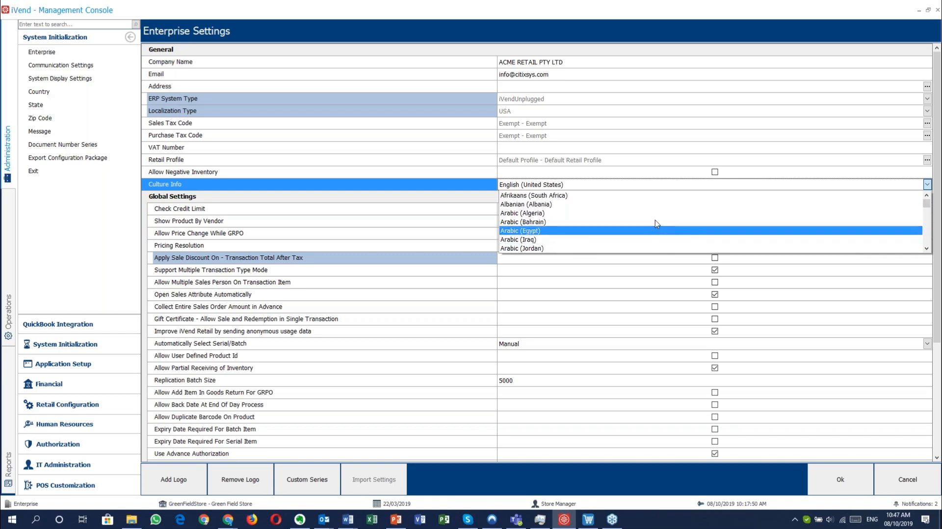
click(438, 185)
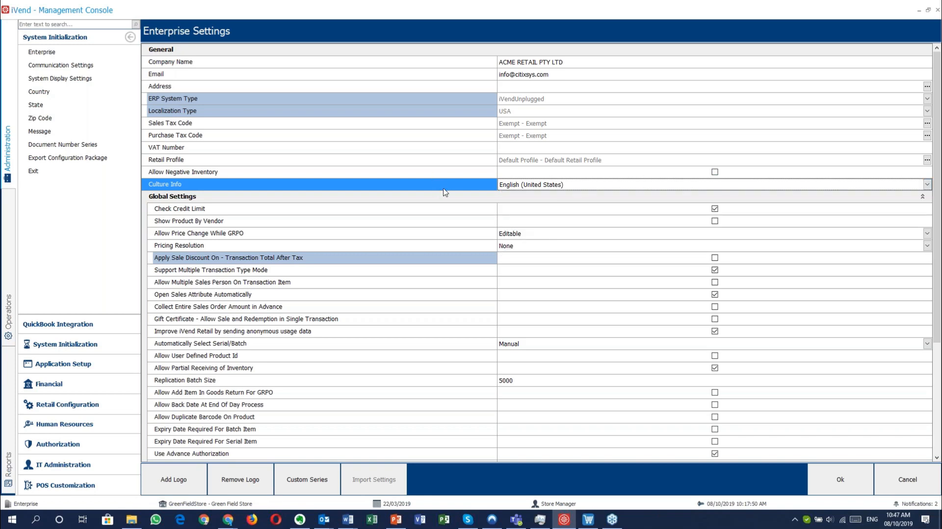
click(427, 110)
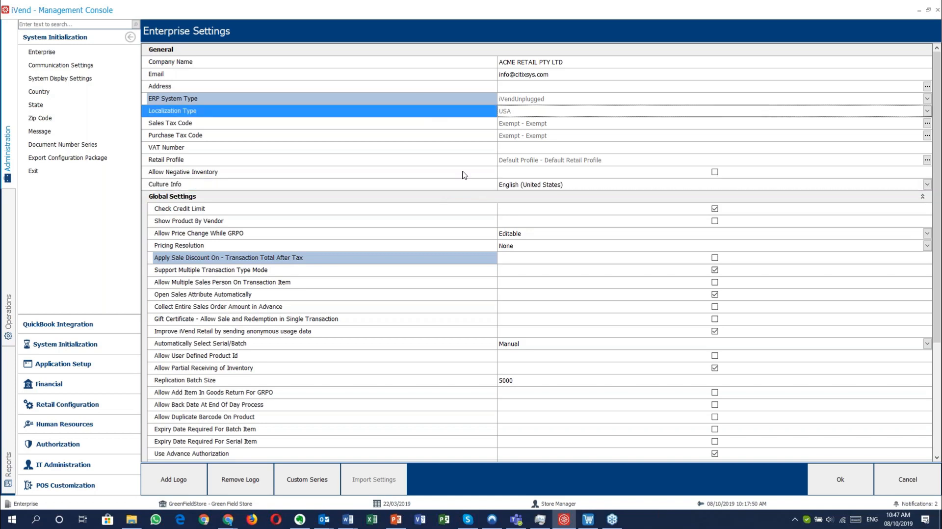
click(464, 183)
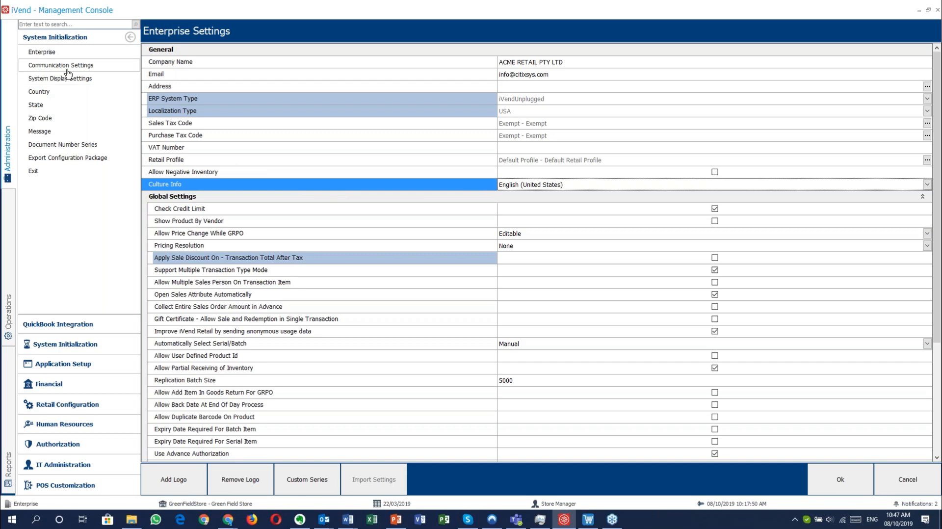
- Review the Check Credit Limit and Show Product By Vendor options in Global Settings
click(413, 212)
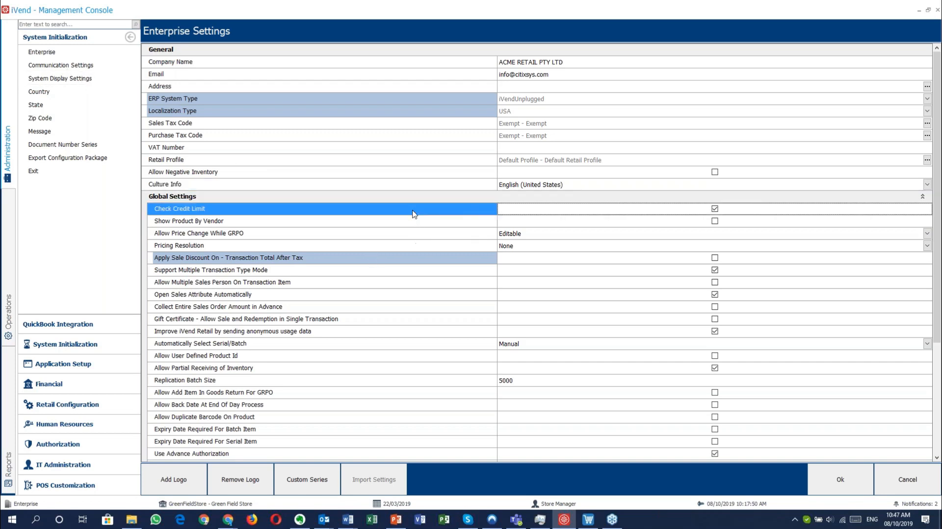
click(410, 224)
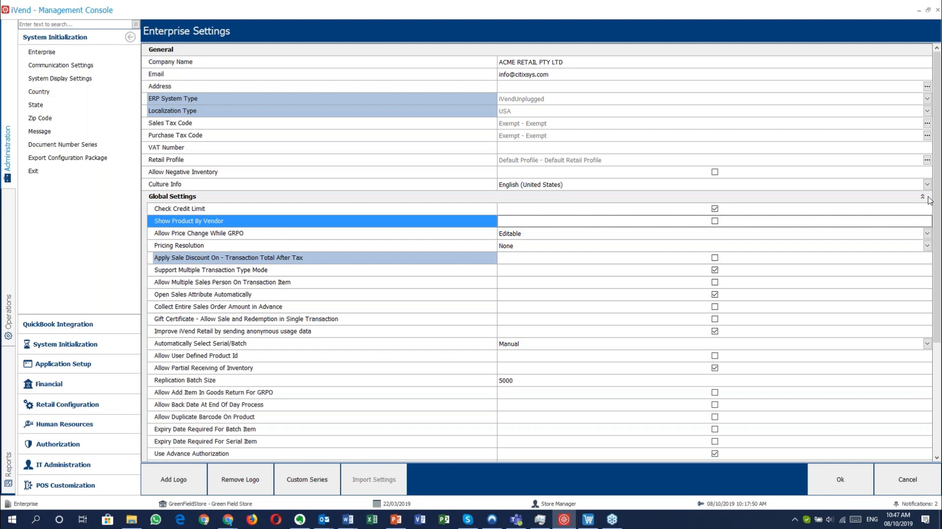
click(200, 210)
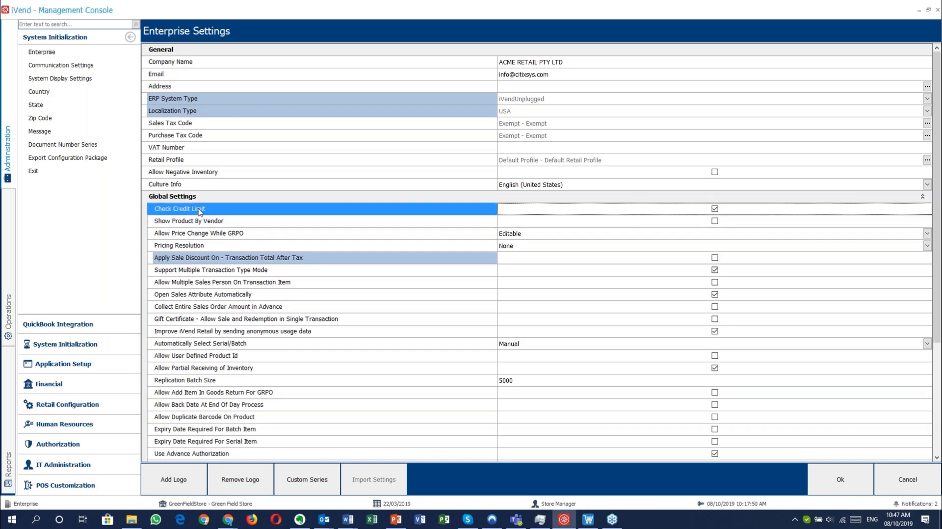
click(255, 225)
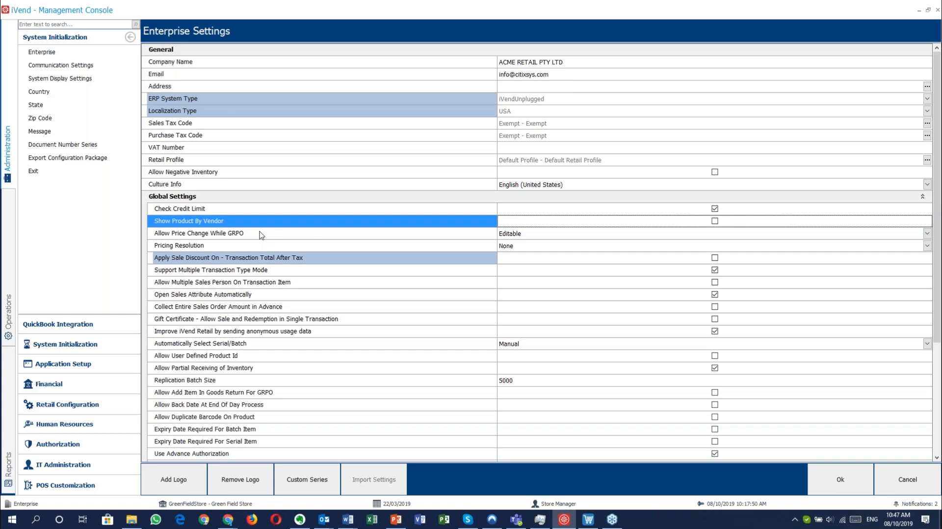
- Examine the choices offered for Allow Price Change While GRPO and Pricing Resolution without changing either setting
click(304, 240)
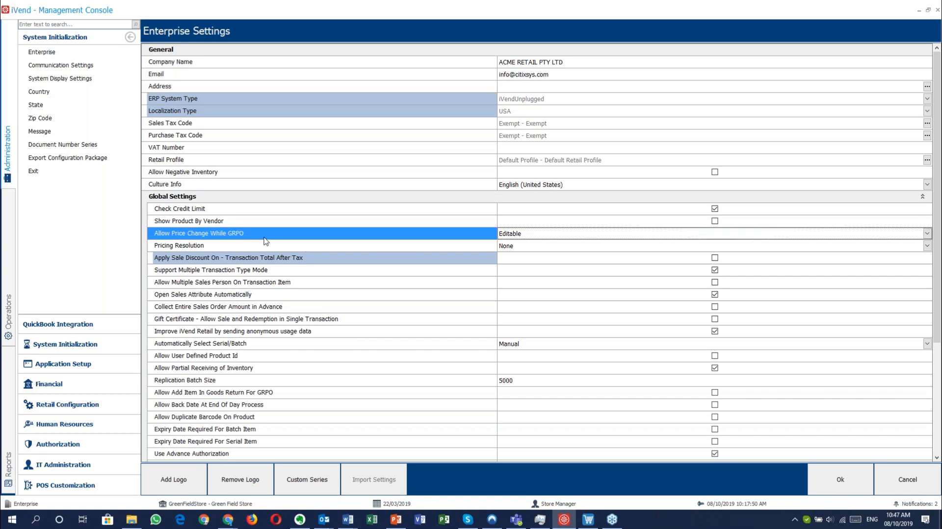
click(542, 235)
key(Up)
key(Up)
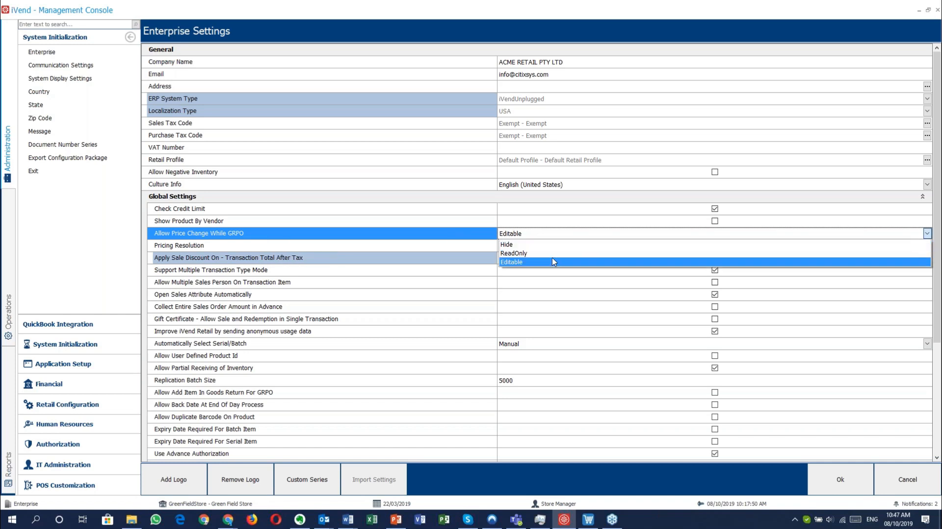
click(431, 244)
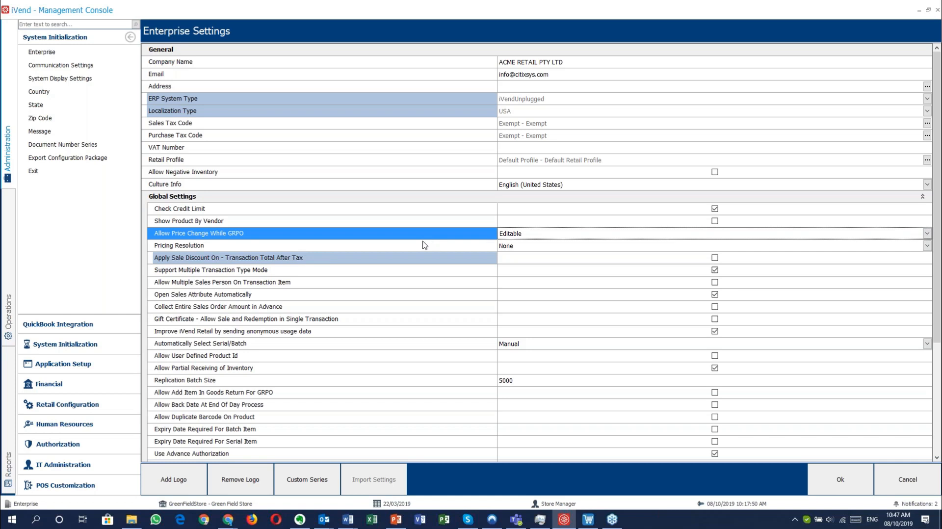
click(418, 246)
click(528, 250)
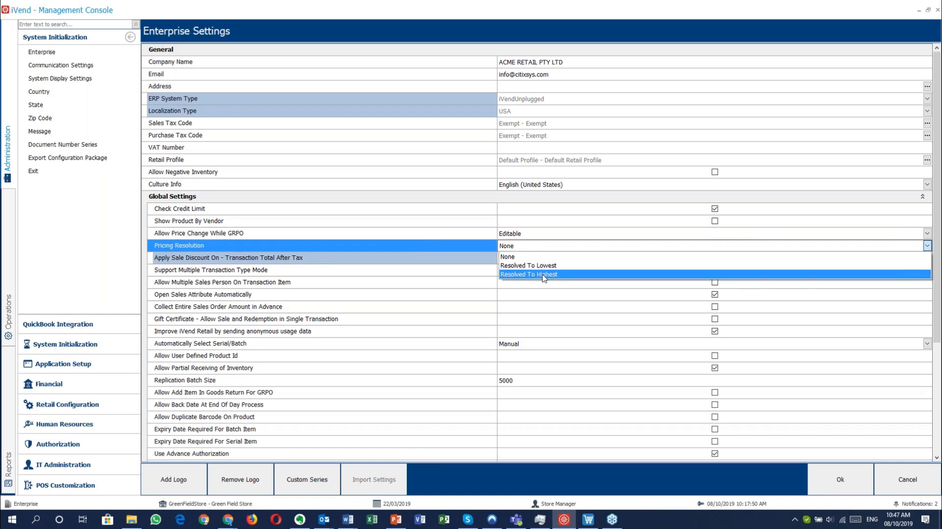
click(541, 247)
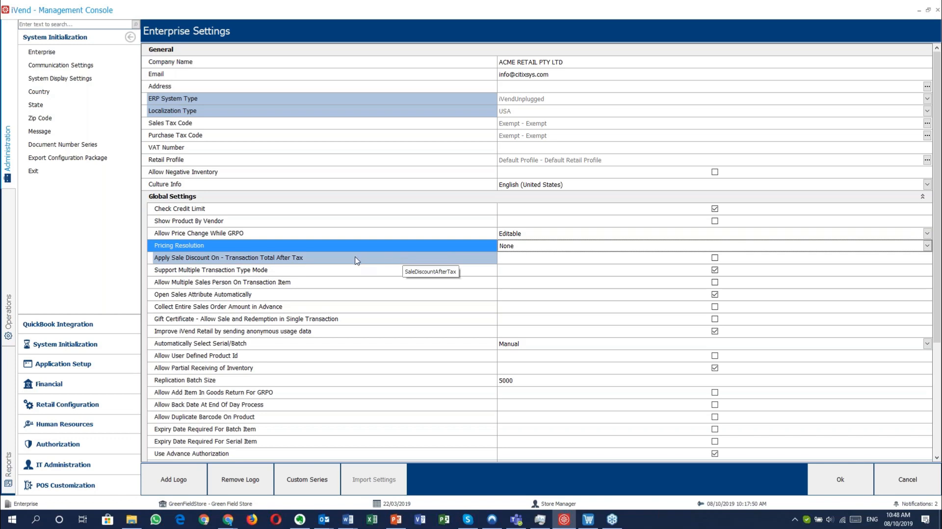
- Review the Apply Sale Discount On - Transaction Total After Tax and Support Multiple Transaction Type Mode options
click(452, 265)
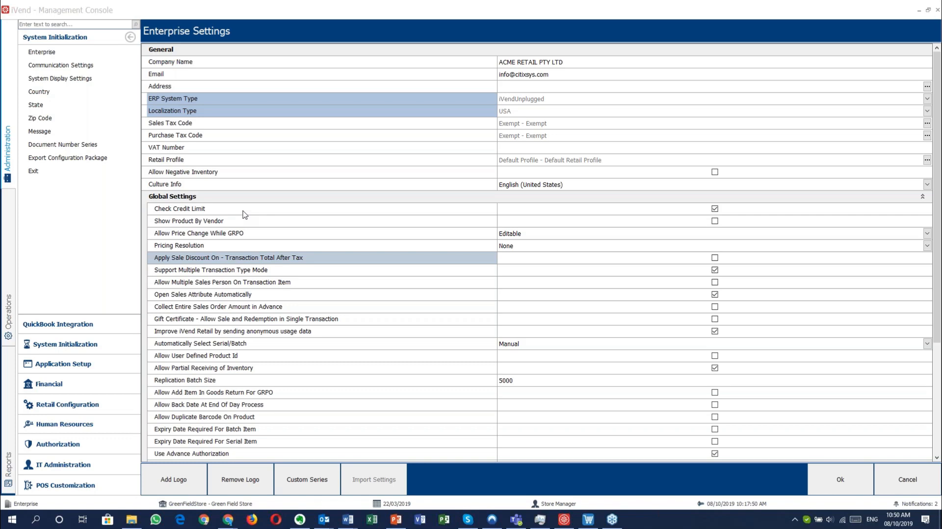
click(251, 262)
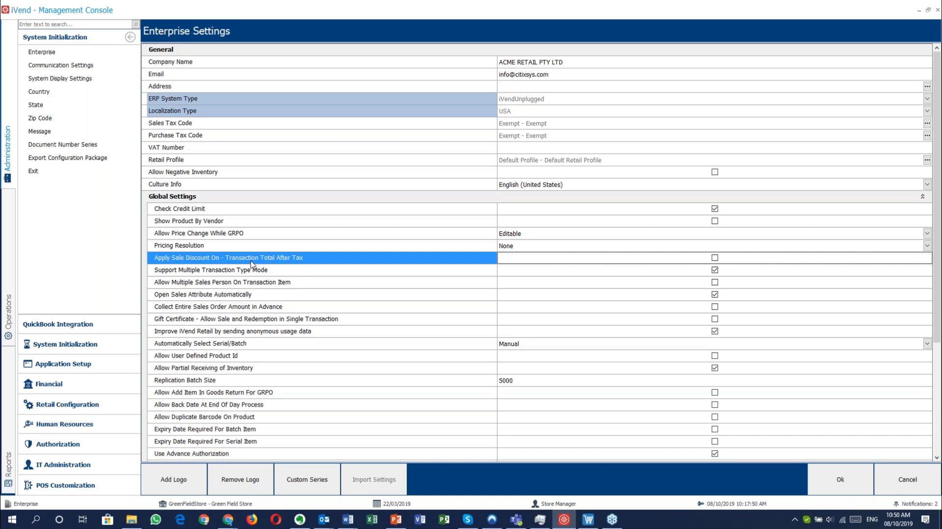
click(936, 164)
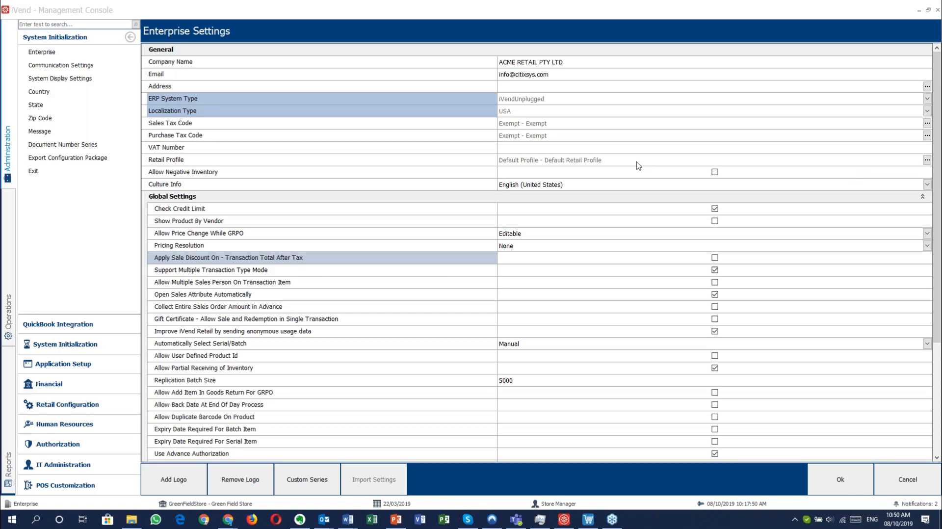
click(284, 258)
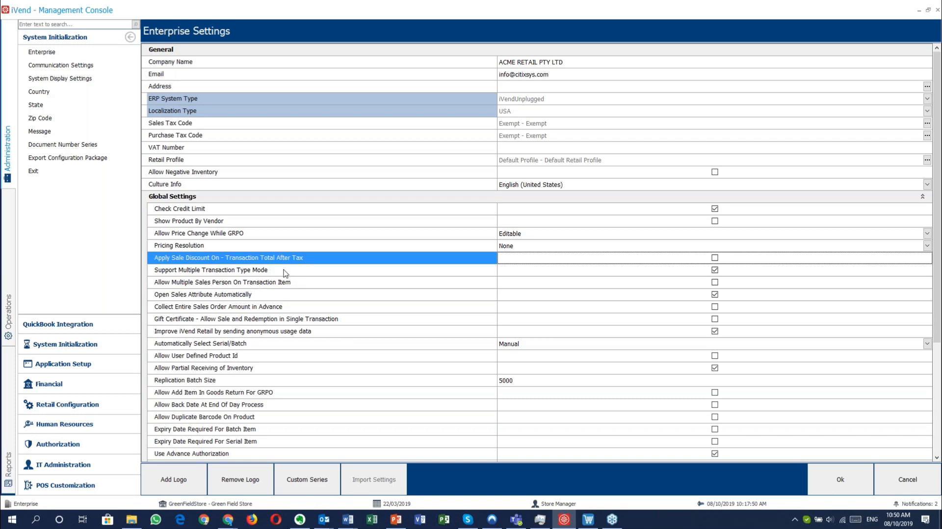
click(287, 274)
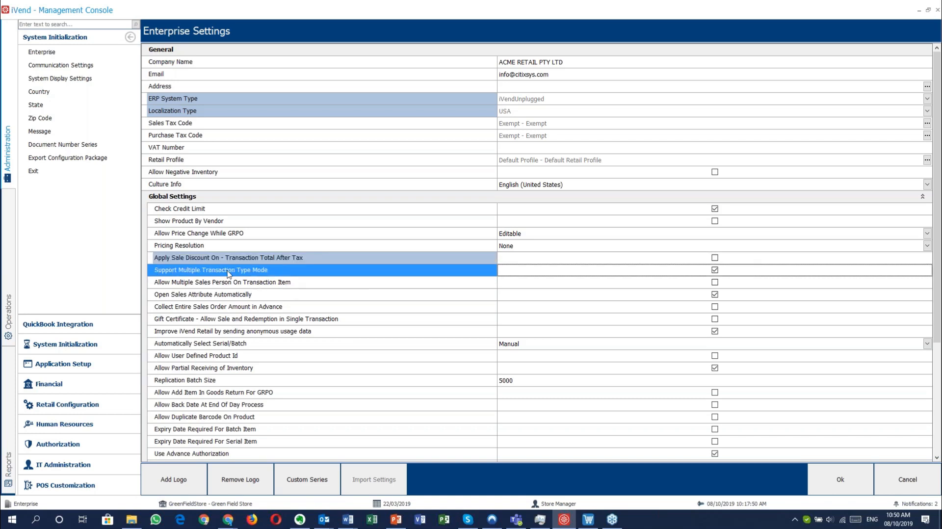
click(169, 260)
click(173, 272)
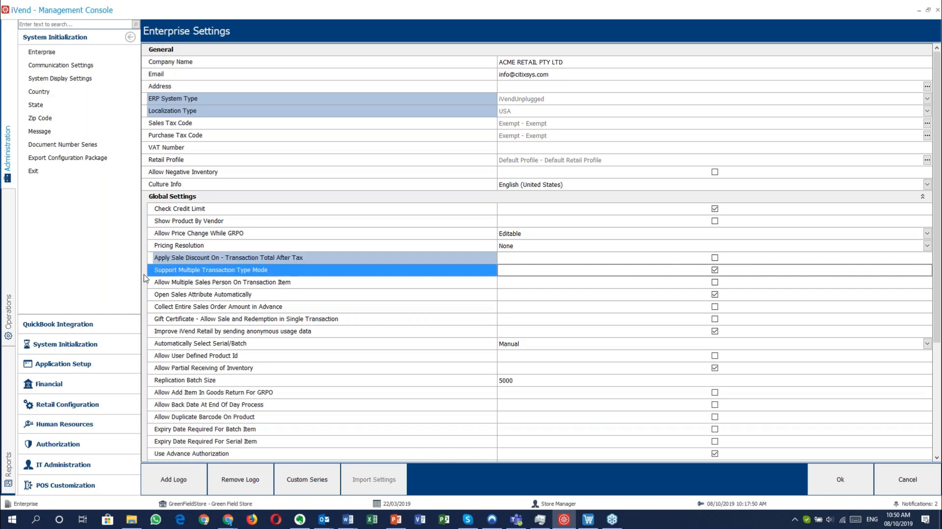
- Switch to iVend Retail Point of Sale and add product 100103, Mens Ralp Lauren Suit, to the sale
click(588, 524)
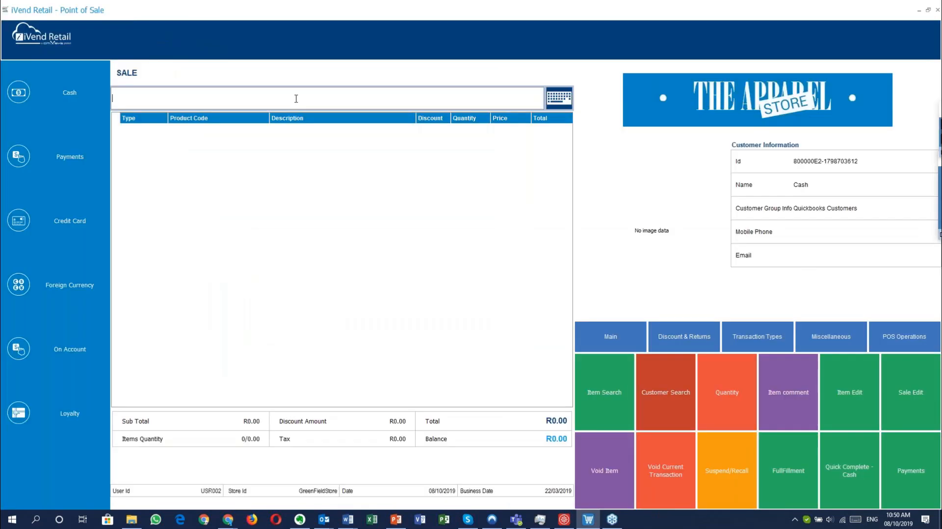
text(000001)
key(Return)
- Change the transaction type to Refund and add product 100102, Men's Solid Polo, to the same transaction
click(757, 337)
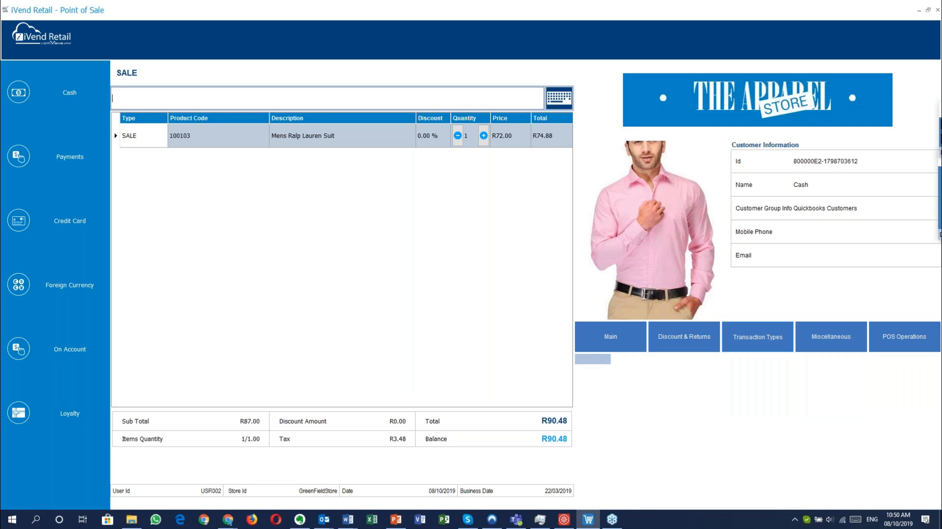
click(710, 392)
text(10)
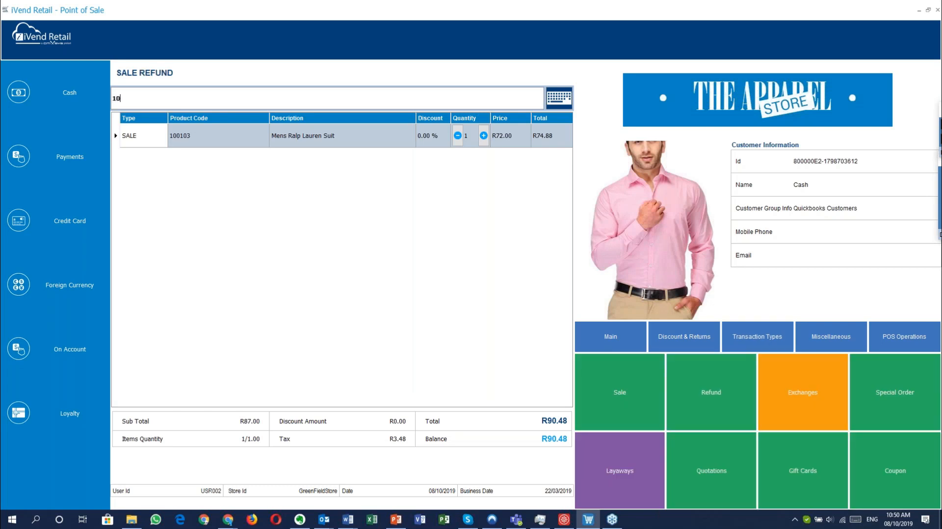
text(0103)
key(Return)
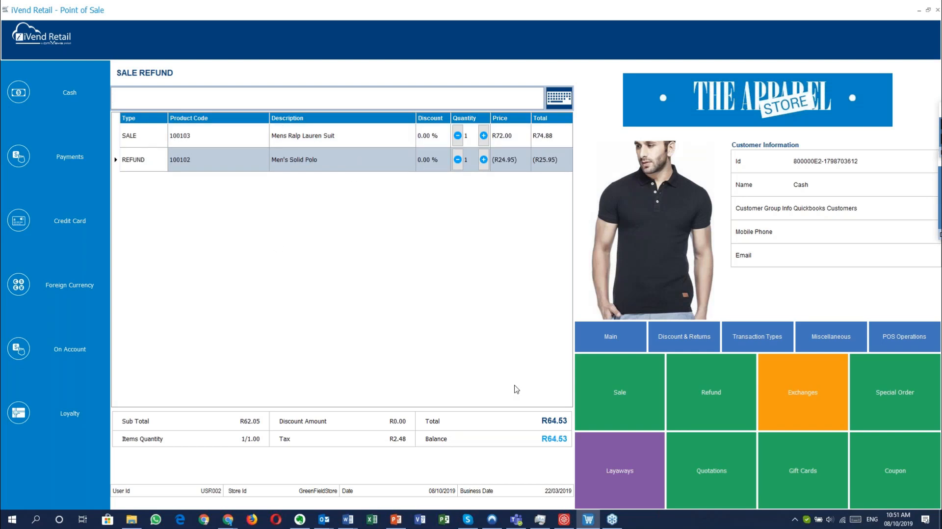
- Return to the Management Console and review the Allow Multiple Sales Person On Transaction Item and Open Sales Attribute Automatically options
click(564, 520)
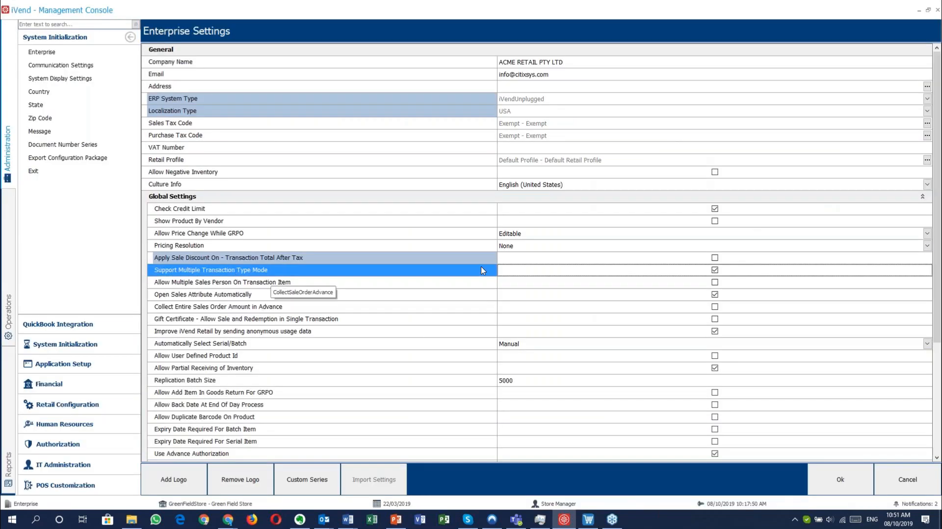
click(376, 285)
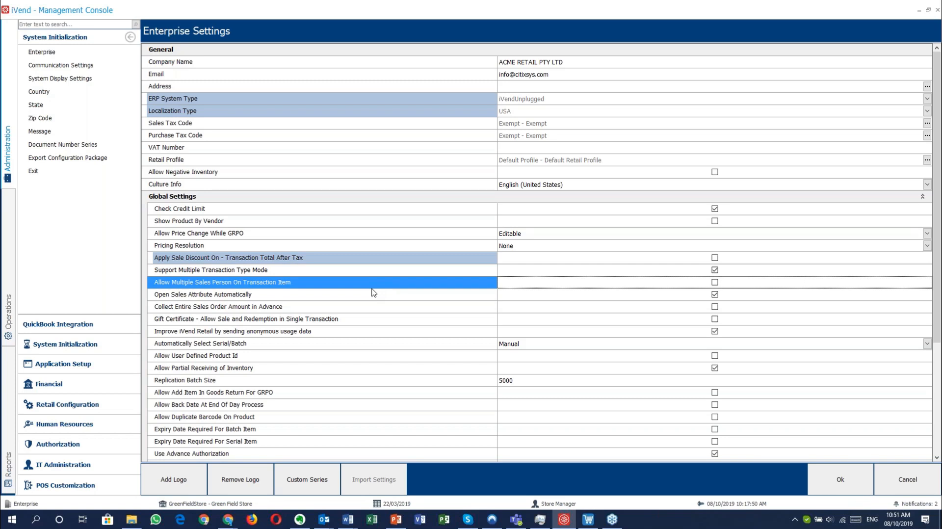
click(367, 296)
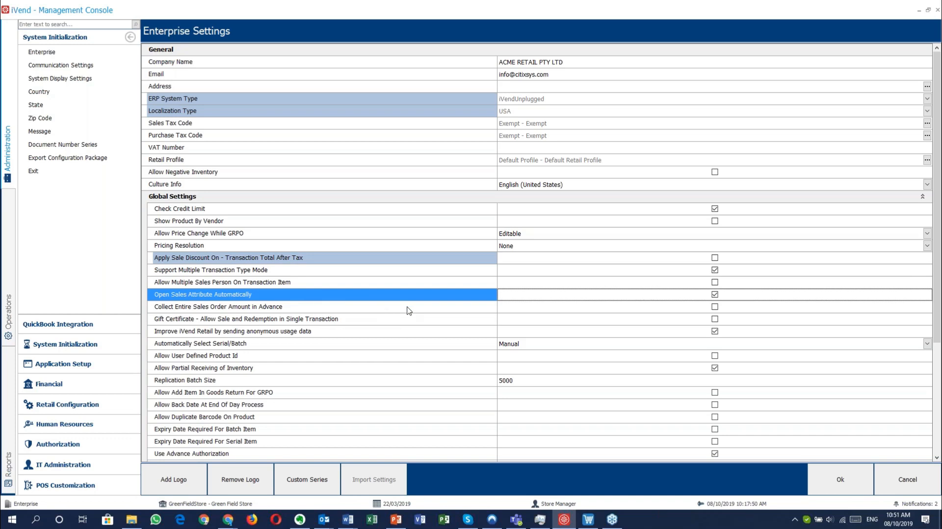
- In the Point of Sale, inspect the Sale Edit details and attribute collection for the current transaction, and leave without making changes
mouse_move(591, 521)
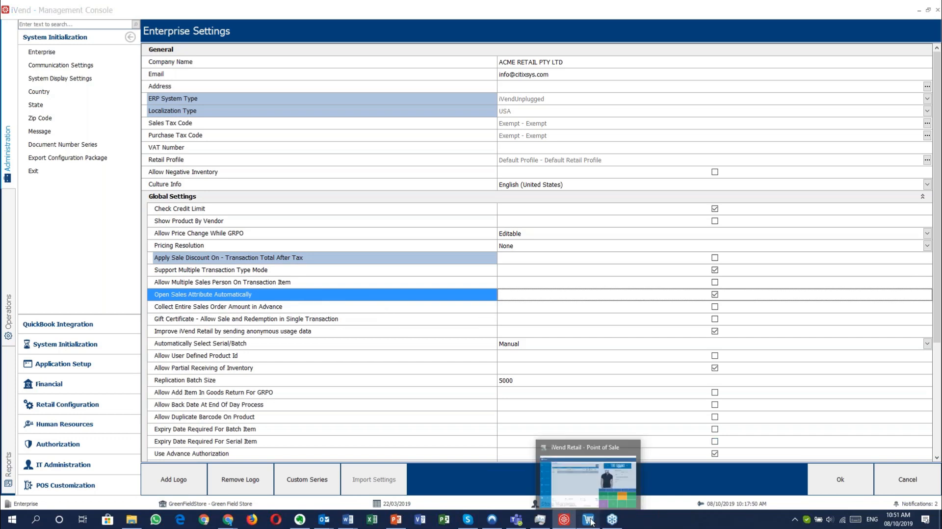
click(591, 521)
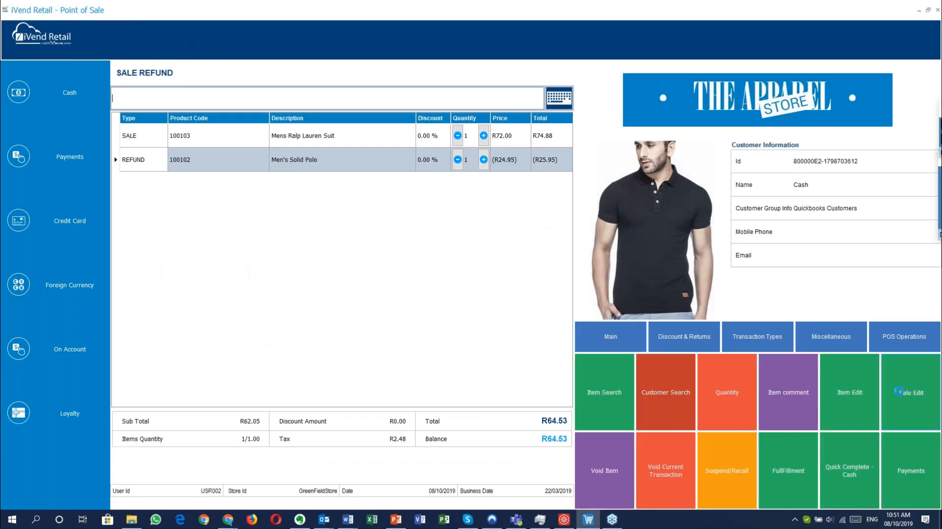
click(882, 387)
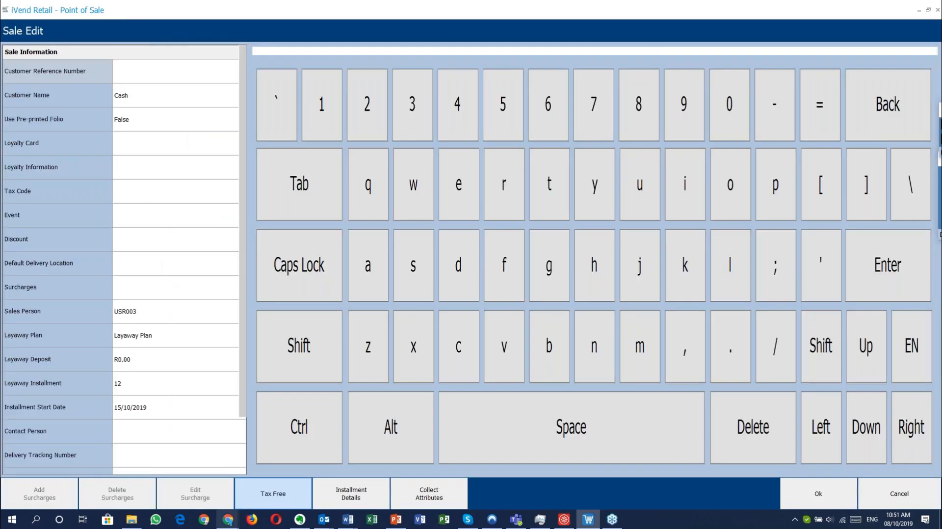
click(429, 496)
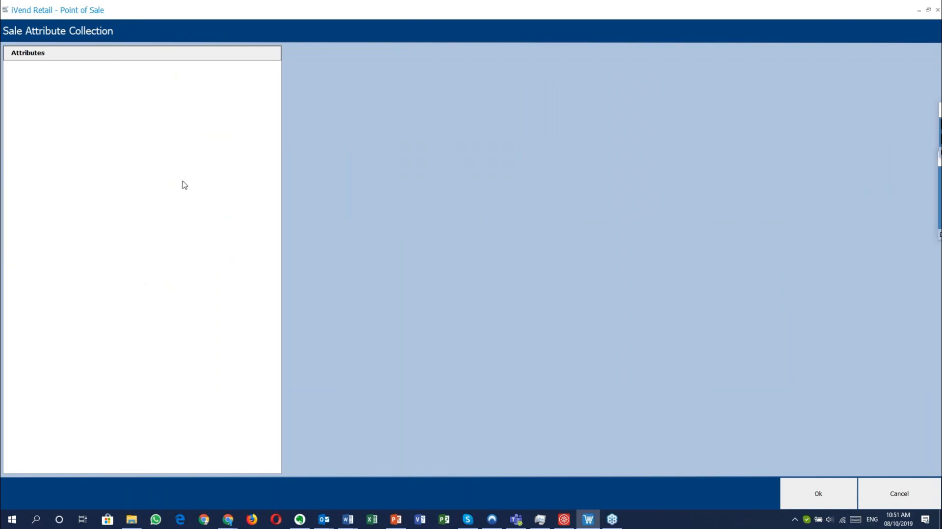
click(911, 492)
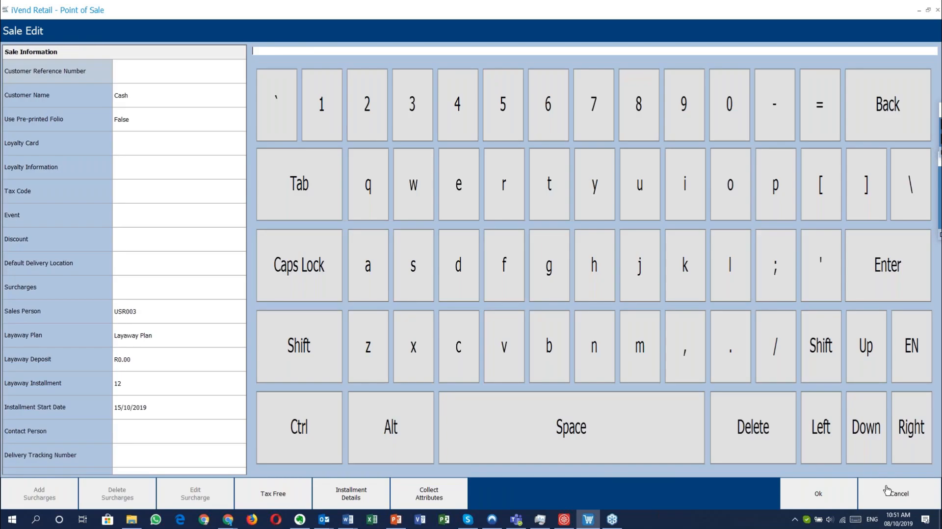
click(282, 339)
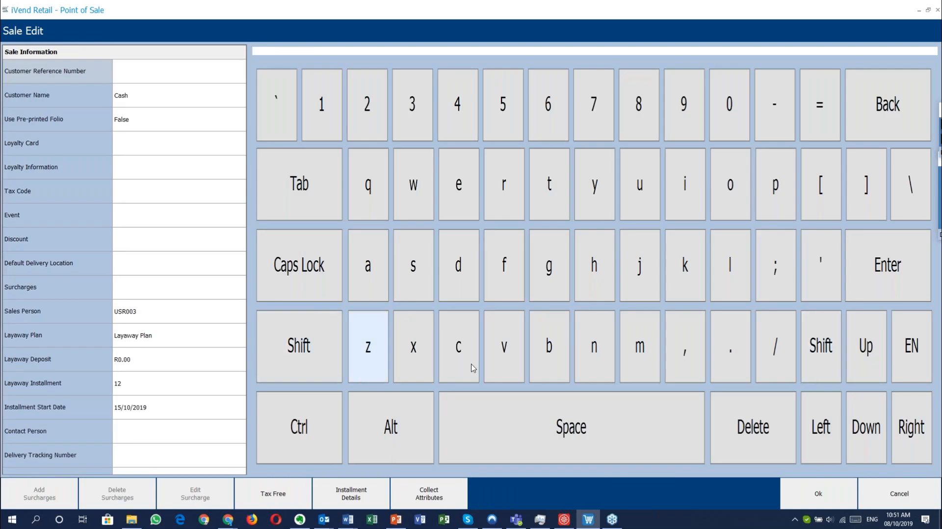
click(893, 487)
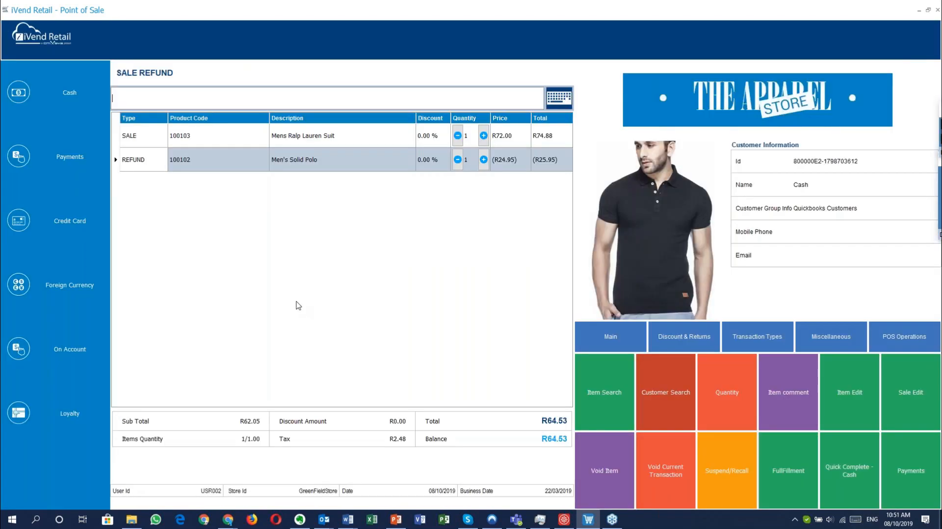
- Switch back to the Management Console and review the Collect Entire Sales Order Amount in Advance option in Global Settings
click(564, 520)
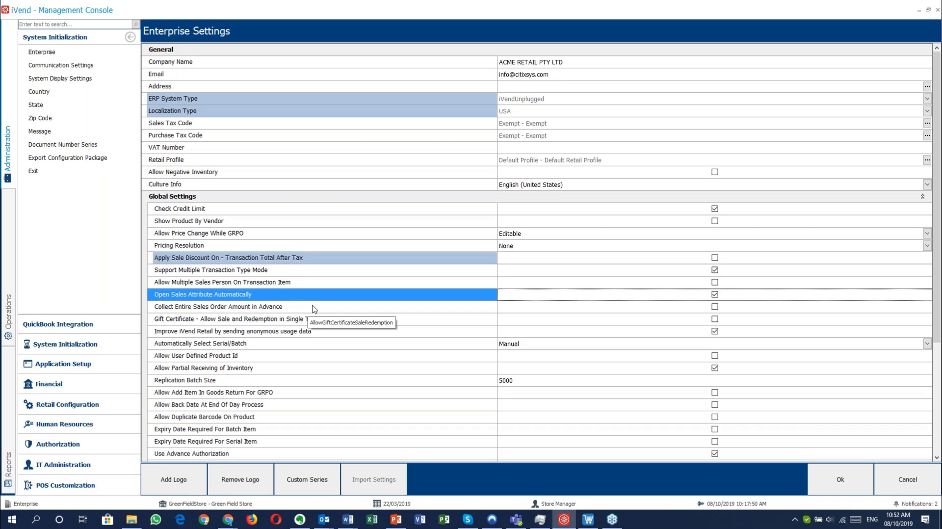
click(310, 308)
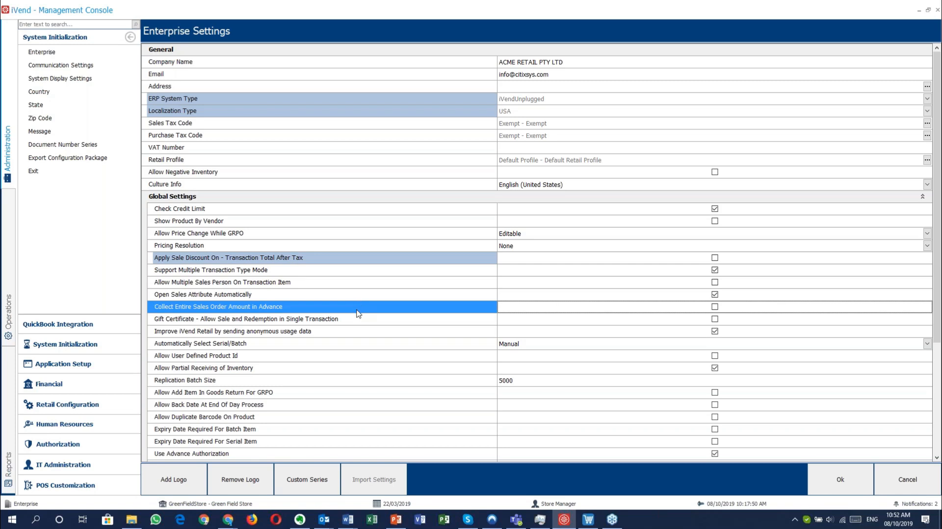
click(930, 170)
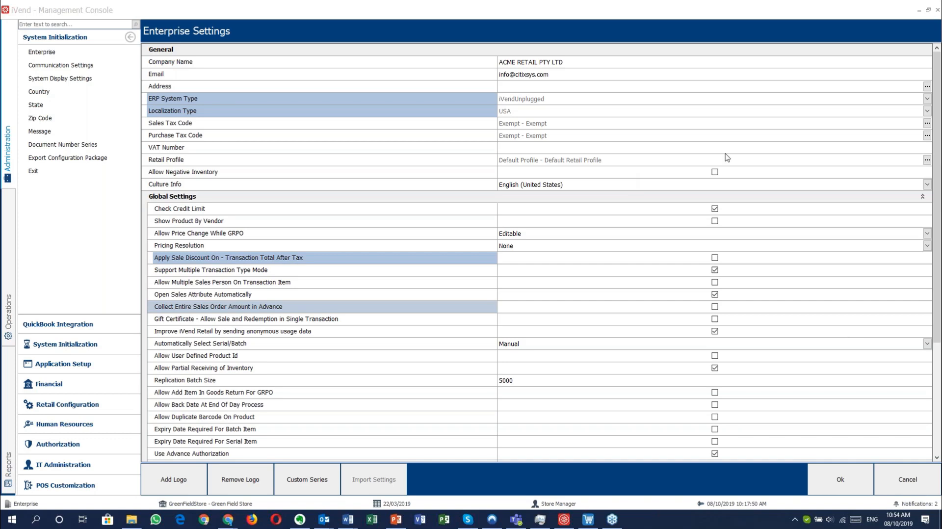
click(223, 335)
click(157, 318)
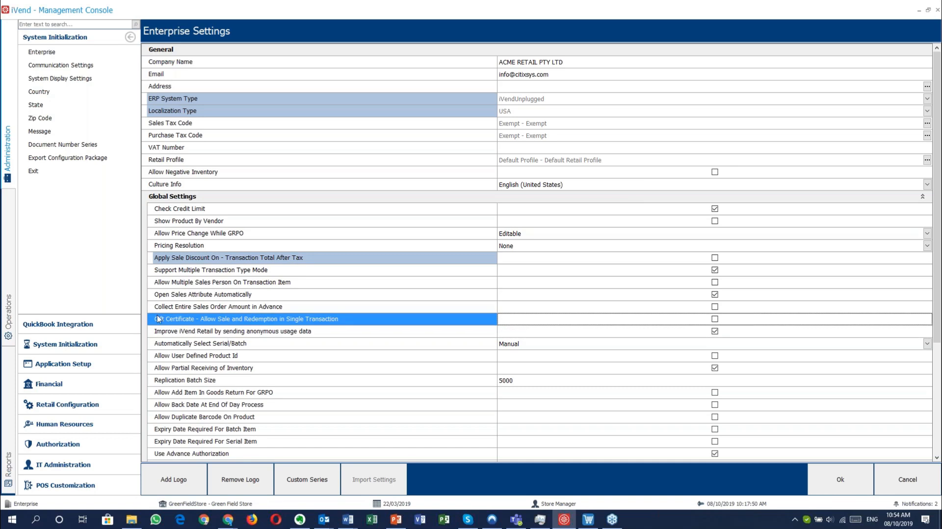
click(183, 308)
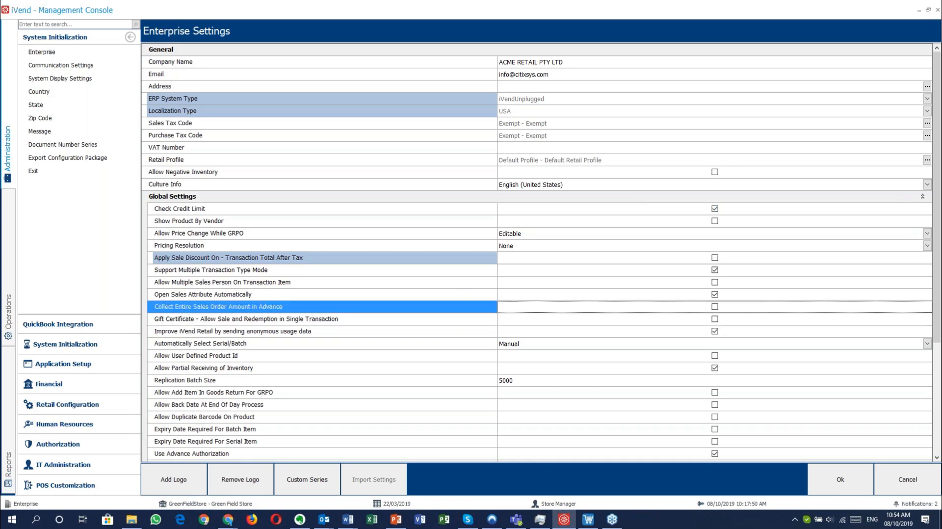
click(938, 159)
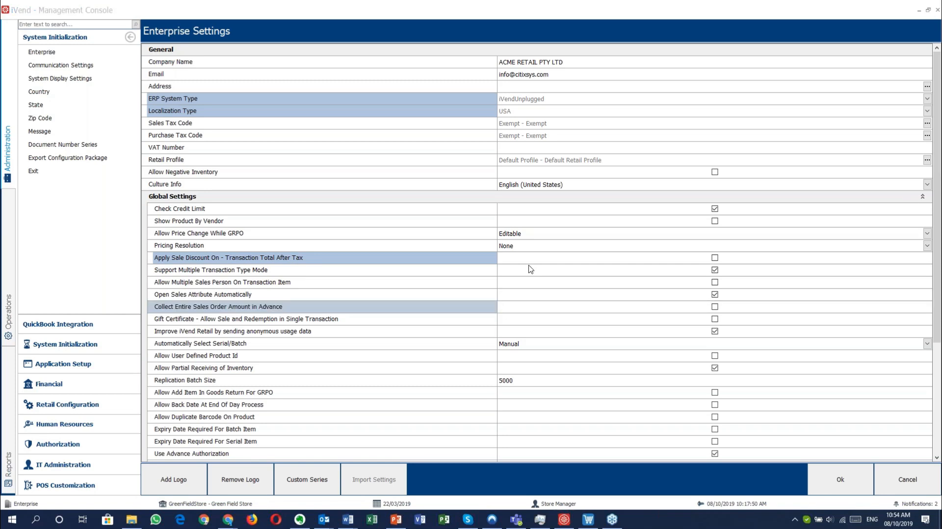
- Go through the Global Settings options from Support Multiple Transaction Type Mode to Improve iVend Retail by sending anonymous usage data
click(202, 270)
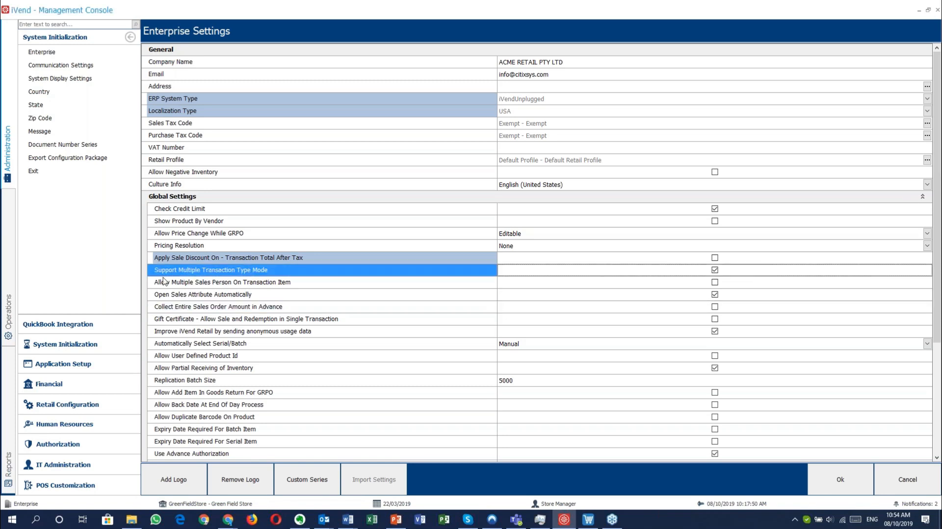
click(206, 283)
click(178, 295)
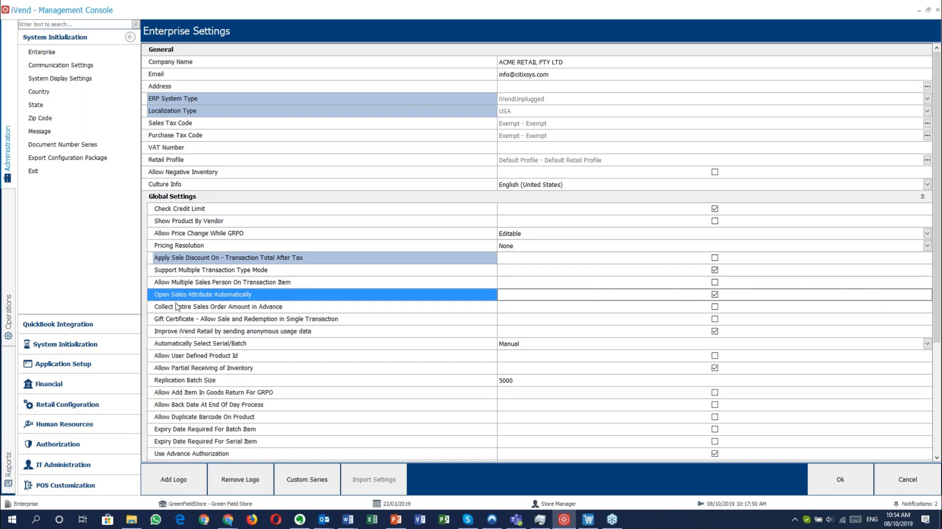
click(187, 307)
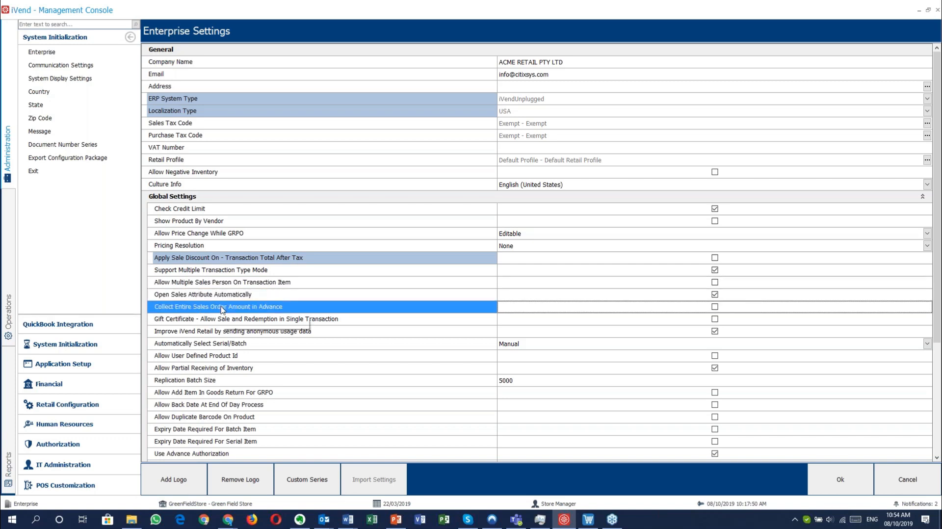
click(156, 322)
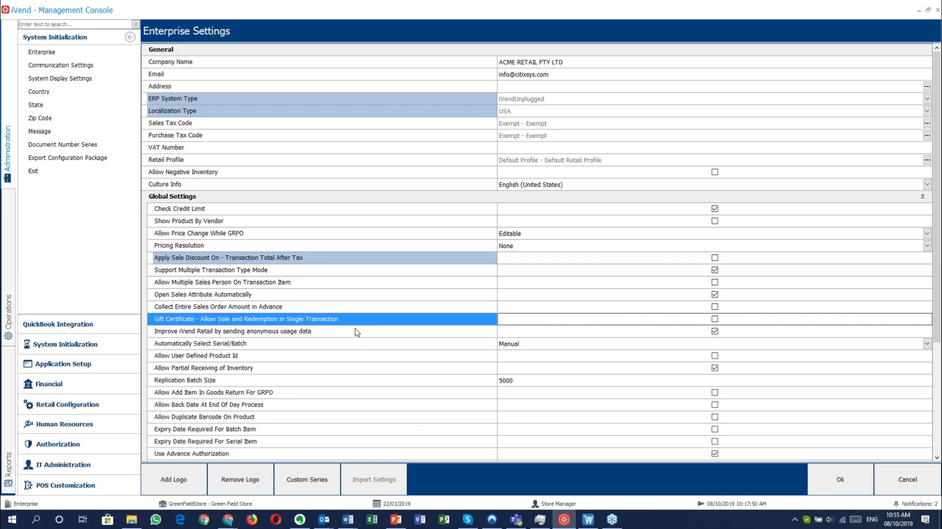
click(357, 332)
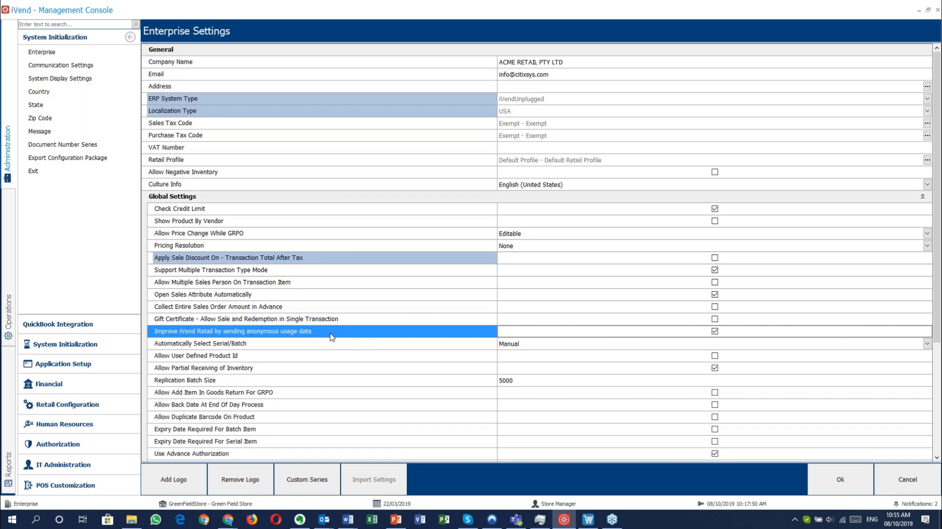
- Examine the choices offered for Automatically Select Serial/Batch without changing the setting
scroll(331, 337, down, 1)
scroll(331, 337, down, 4)
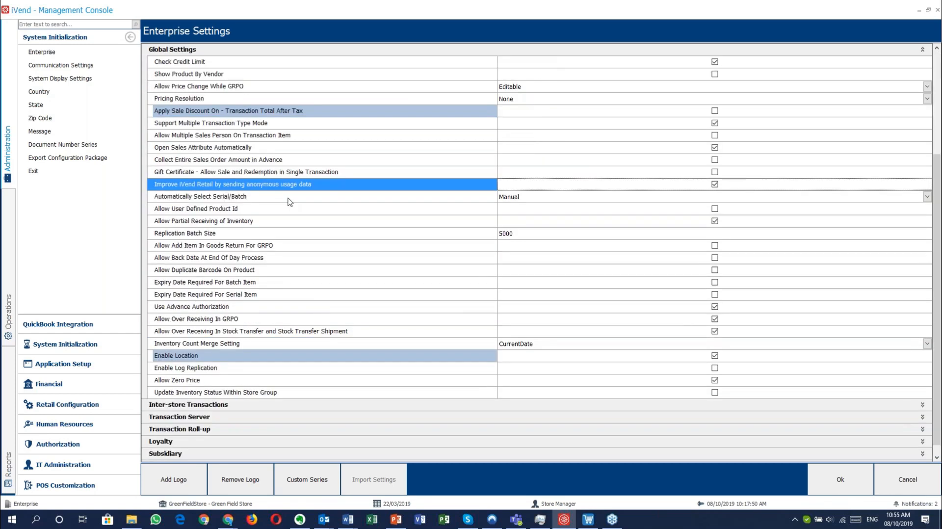
click(288, 199)
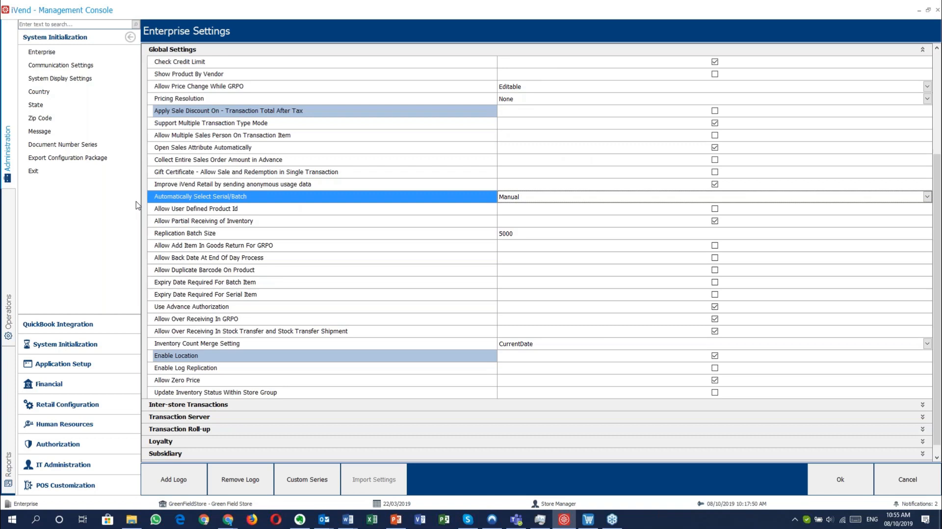
click(548, 199)
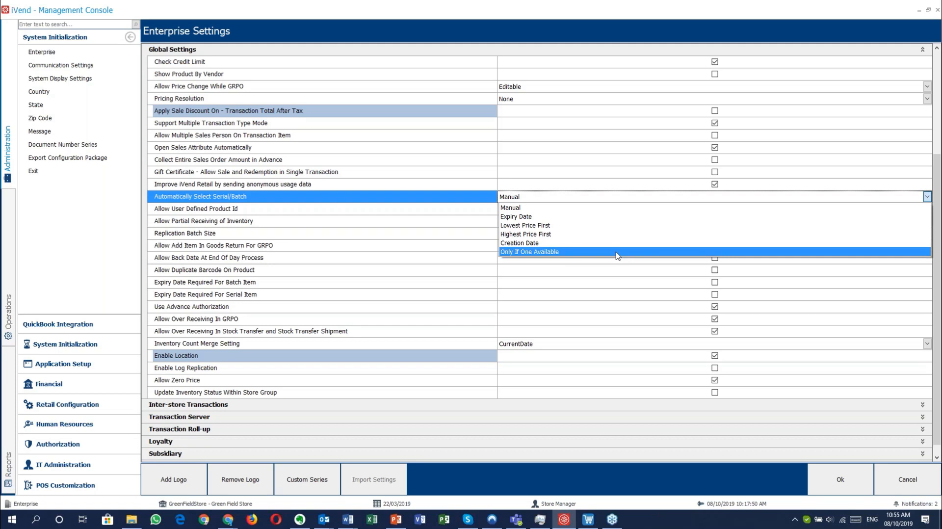
click(542, 200)
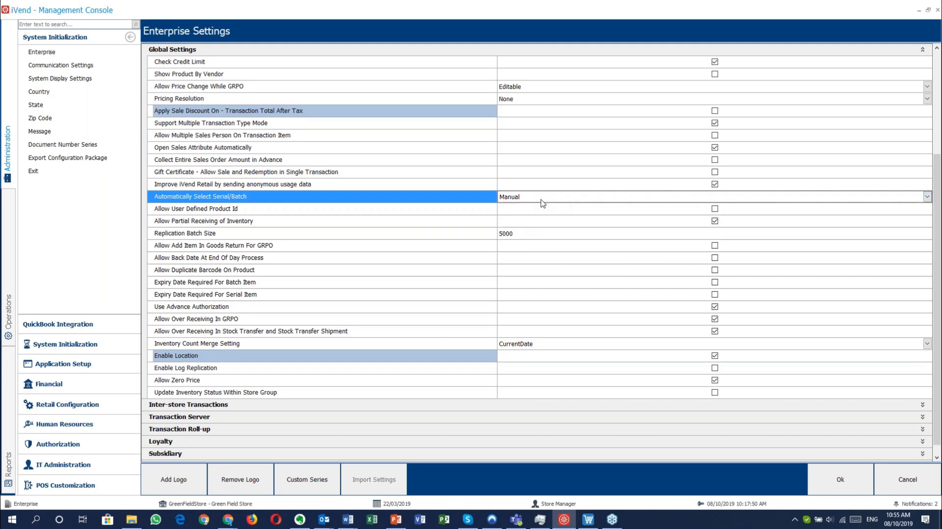
- Review Allow User Defined Product Id by comparing the Custom Series product numbering with the code on a new product form, and close both forms
click(322, 210)
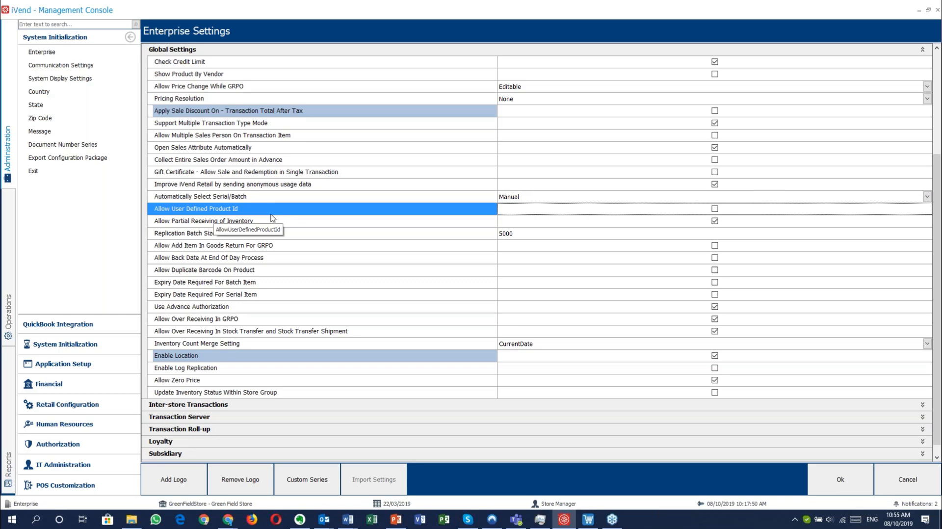
click(328, 484)
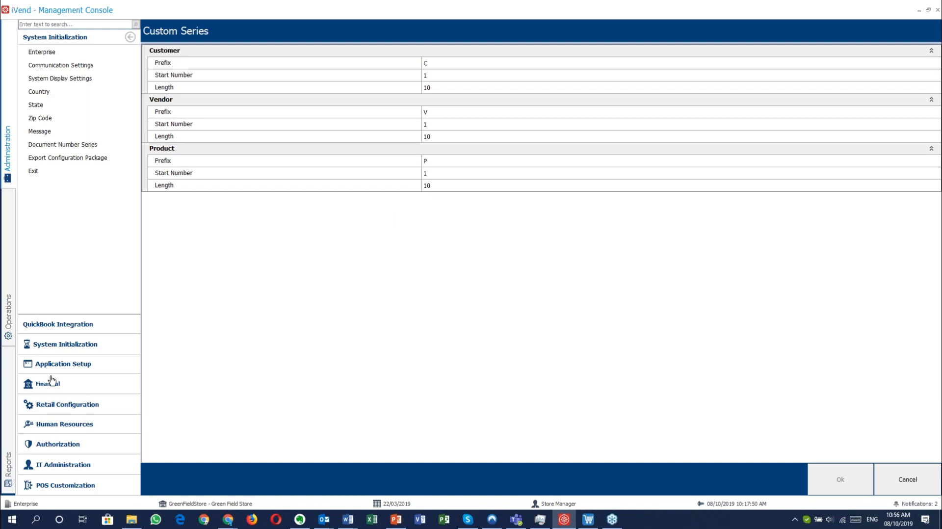
click(9, 313)
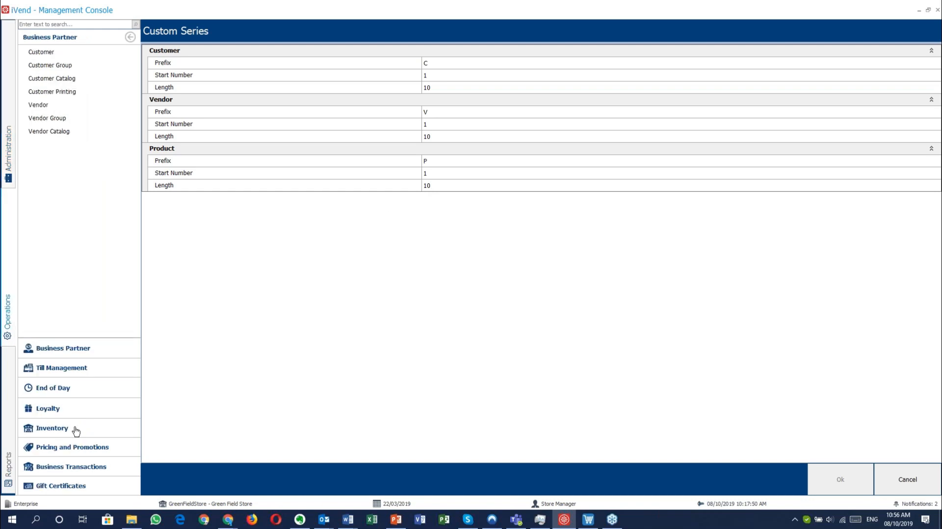
click(76, 429)
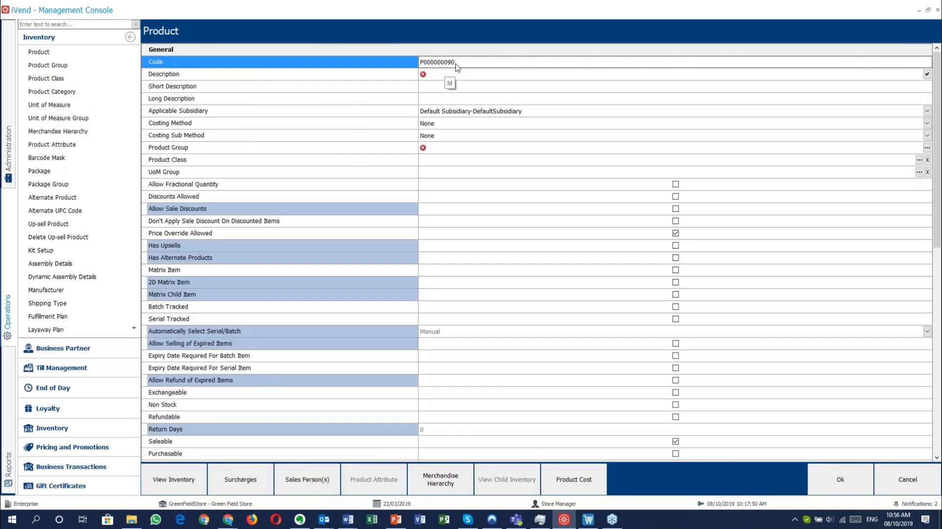
click(908, 482)
click(908, 482)
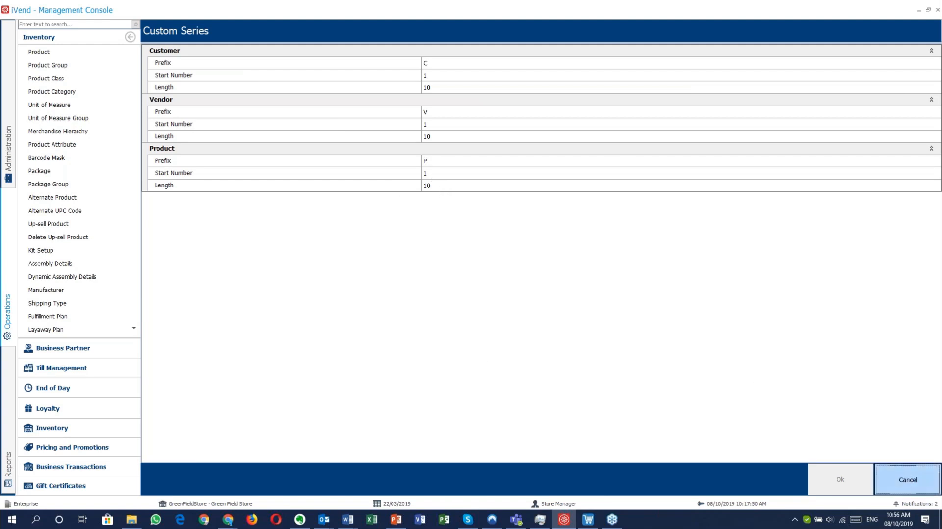
click(908, 480)
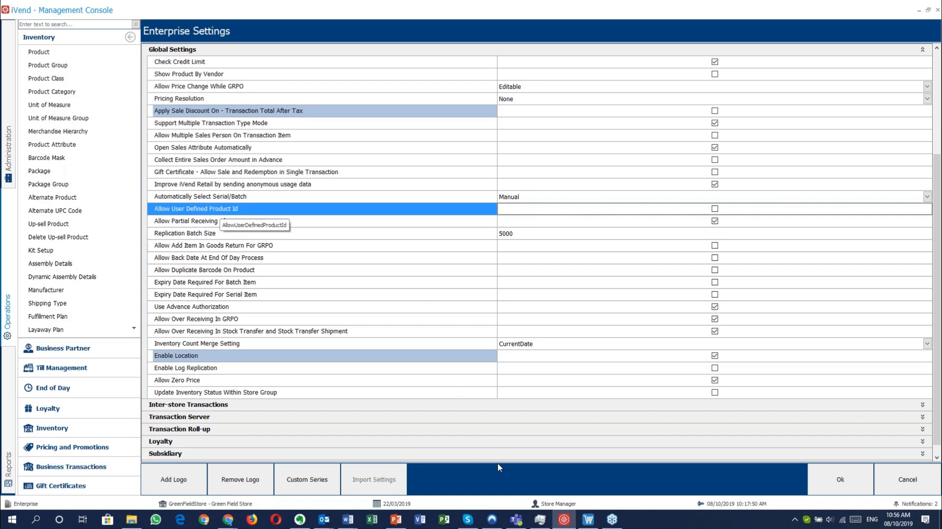
- Switch to the iVend Retail training deck in PowerPoint and point out both store servers on the Deployment Landscape: On Premise slide
mouse_move(405, 525)
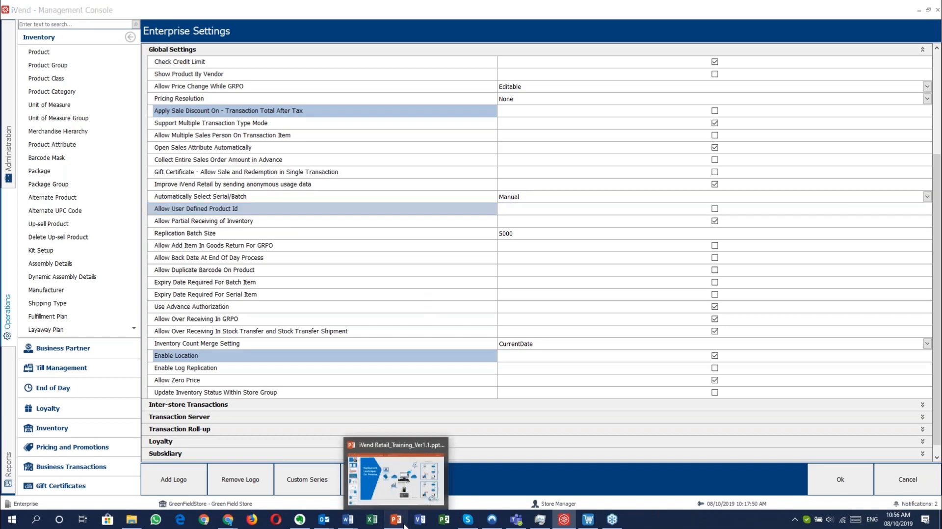
click(403, 523)
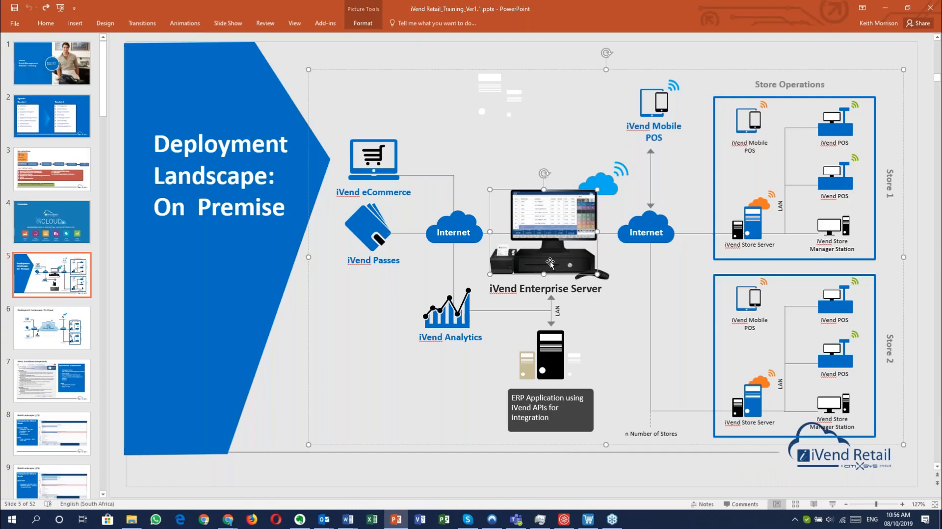
click(756, 226)
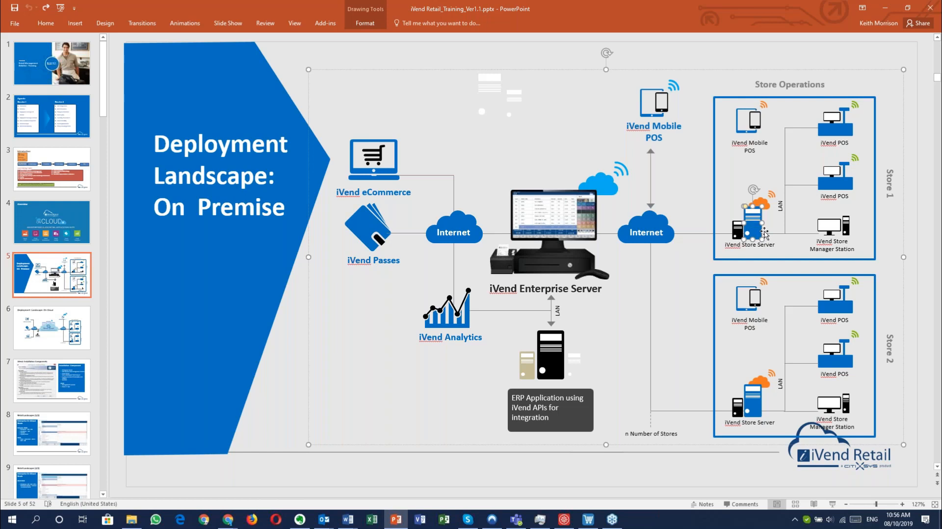
click(749, 405)
click(752, 223)
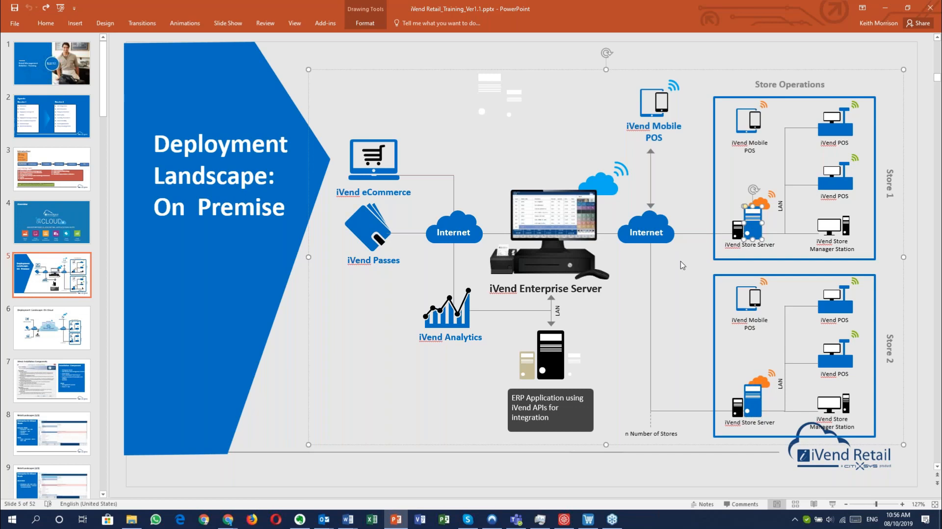
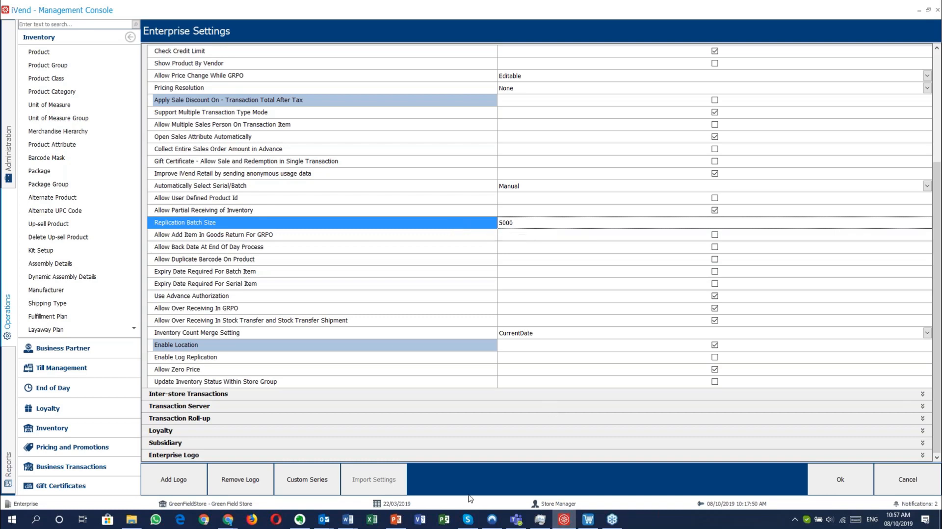
- Point out the Store 1 server and the iVend Enterprise Server on the PowerPoint deployment slide, and return to the Management Console
click(396, 519)
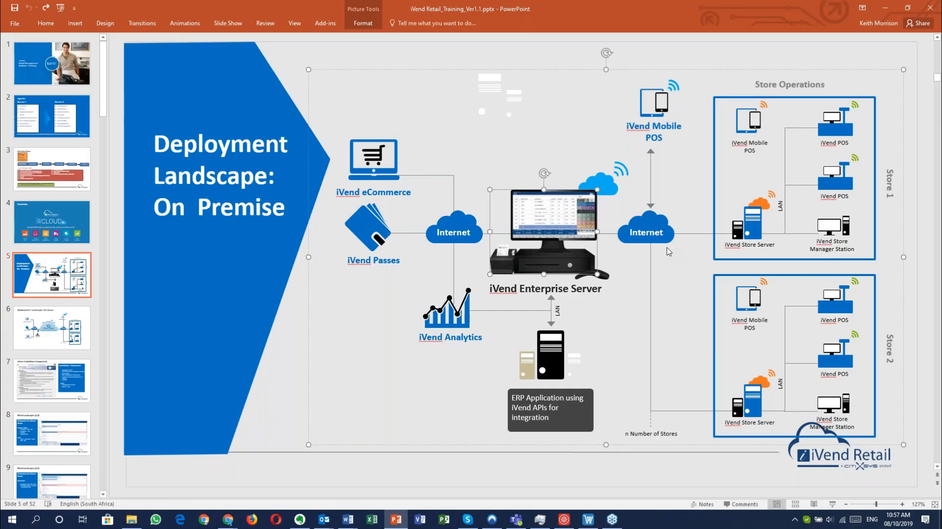
click(752, 223)
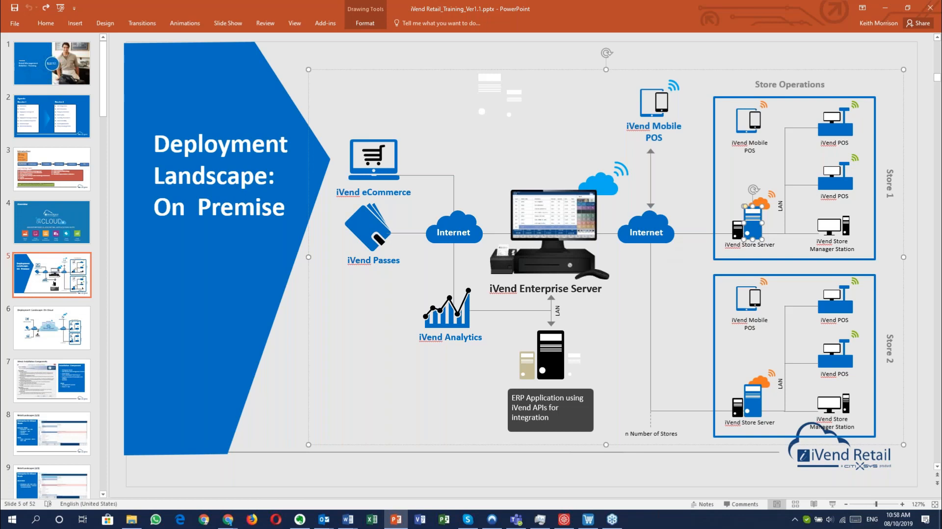
click(553, 227)
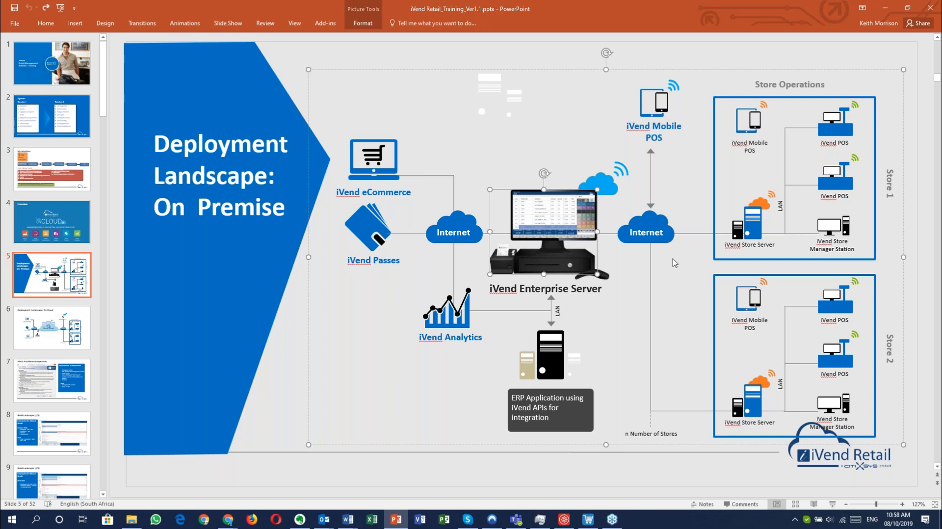
click(564, 522)
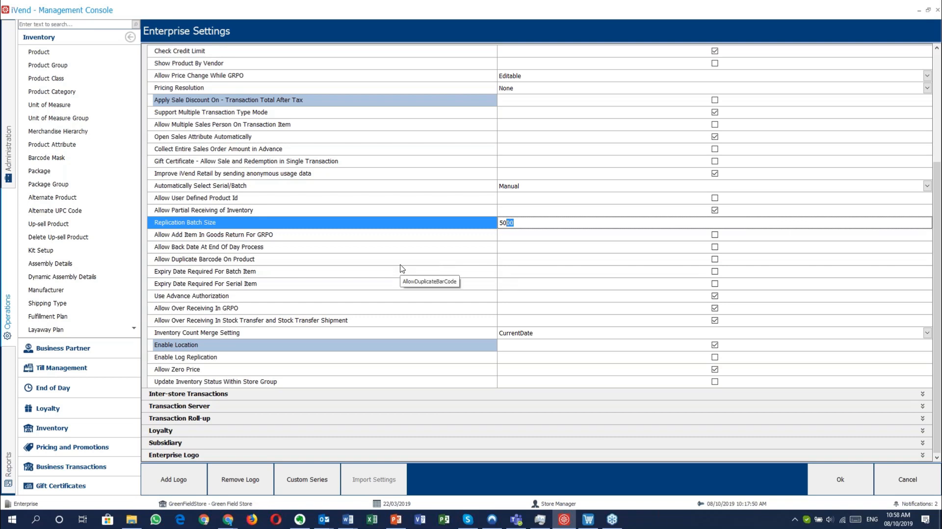
- Review Replication Batch Size, Allow Add Item In Goods Return For GRPO and Allow Back Date At End Of Day Process in Global Settings
click(522, 223)
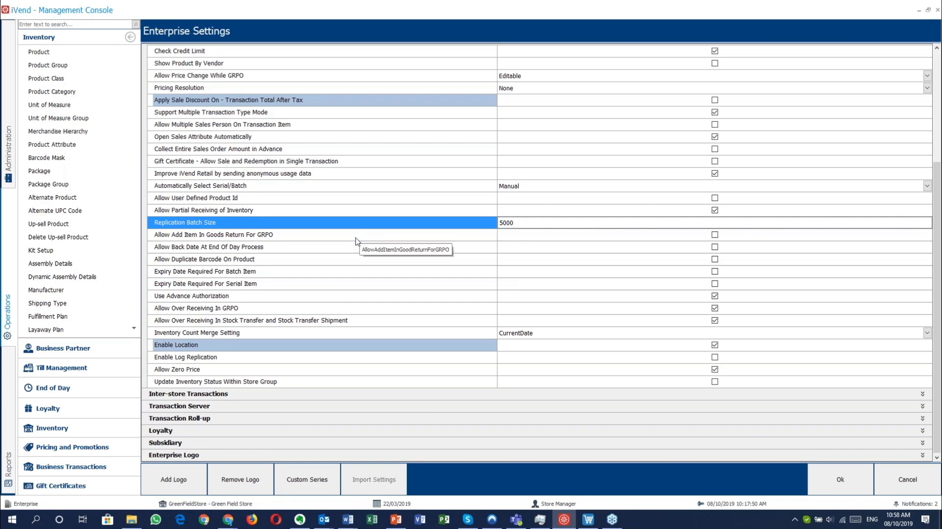
key(Down)
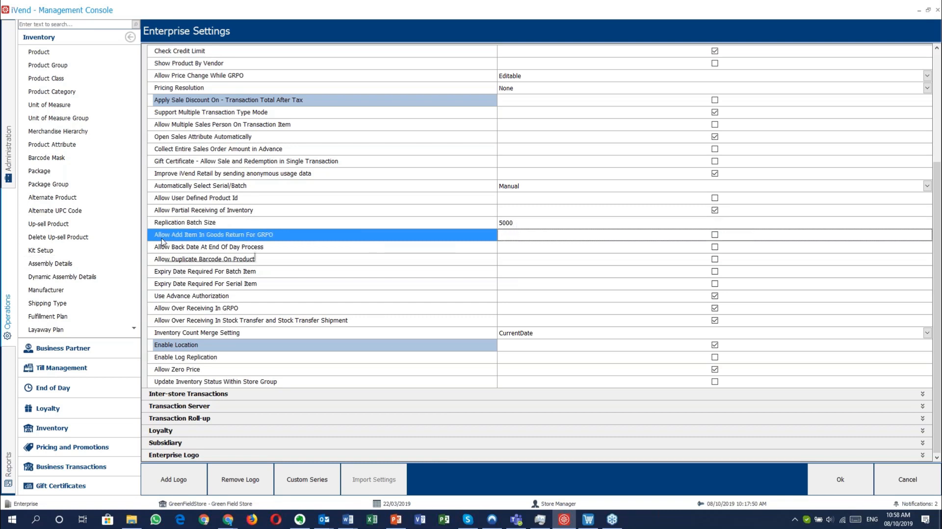
click(931, 60)
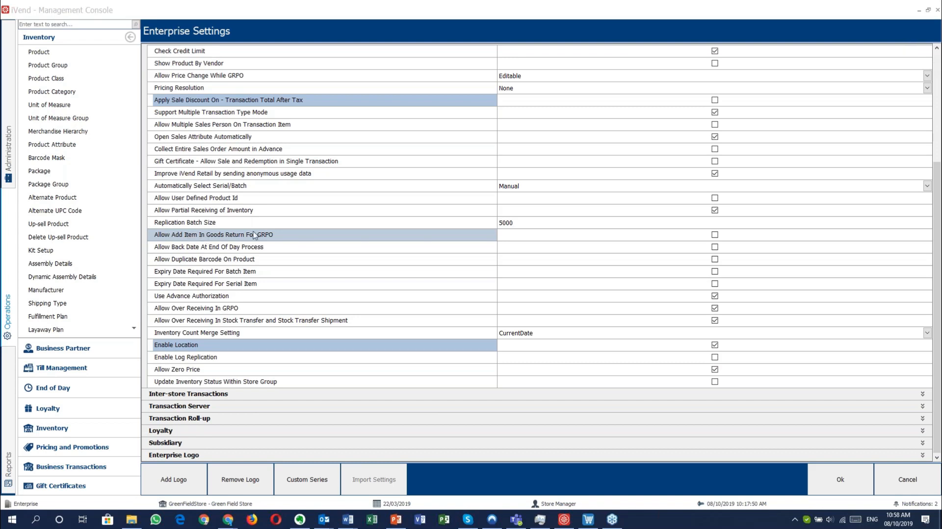
click(276, 249)
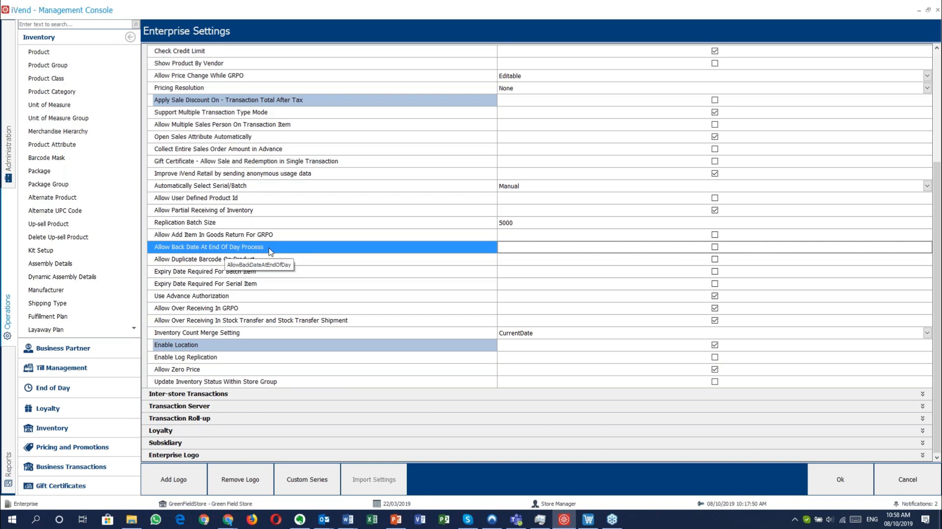
click(235, 237)
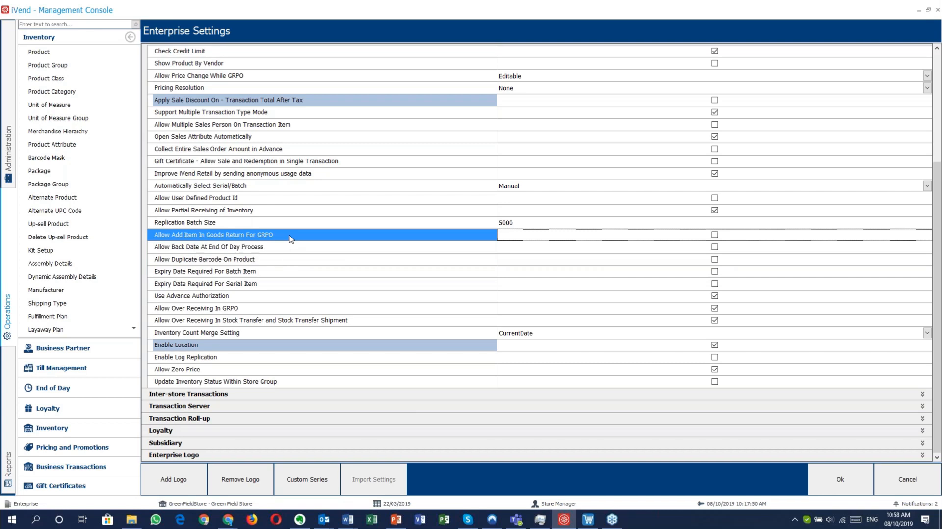
click(265, 249)
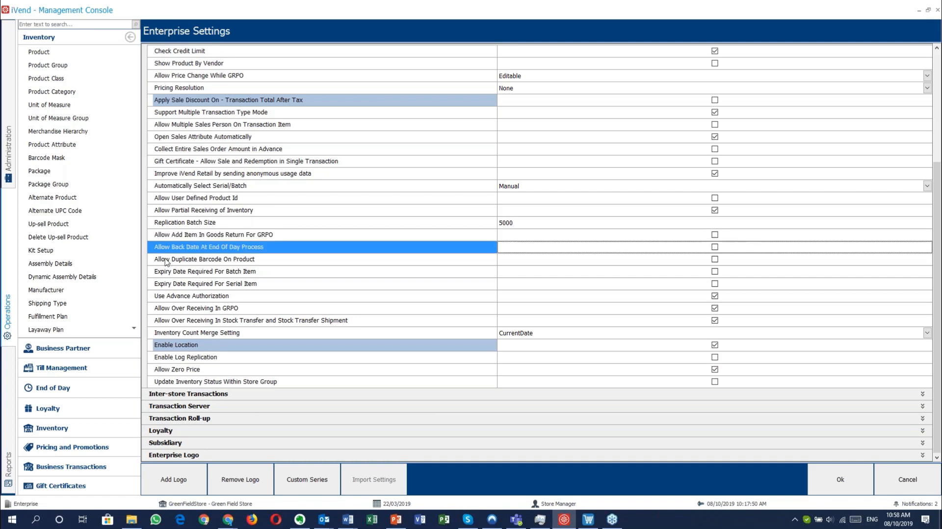
- Review Allow Duplicate Barcode On Product and the expiry date requirements for batch and serial items
click(315, 260)
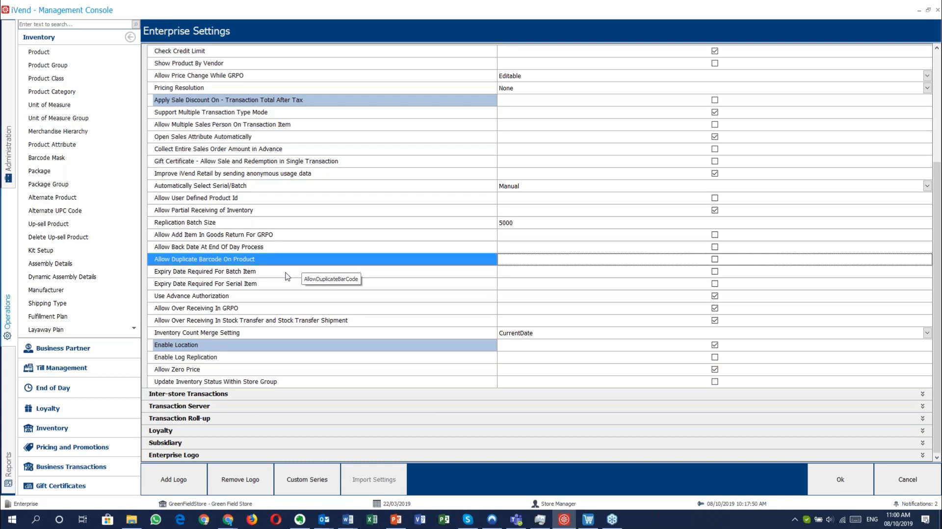
click(287, 274)
click(280, 288)
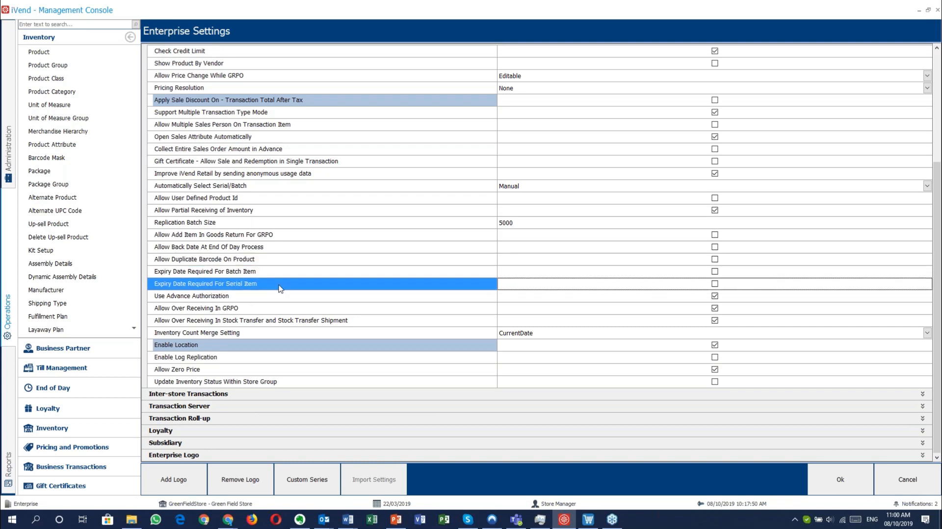
click(262, 273)
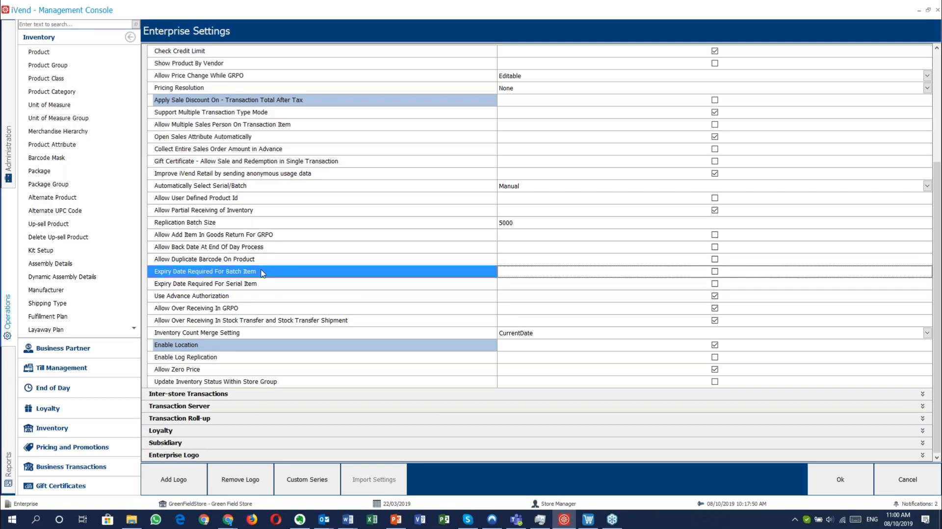
click(271, 287)
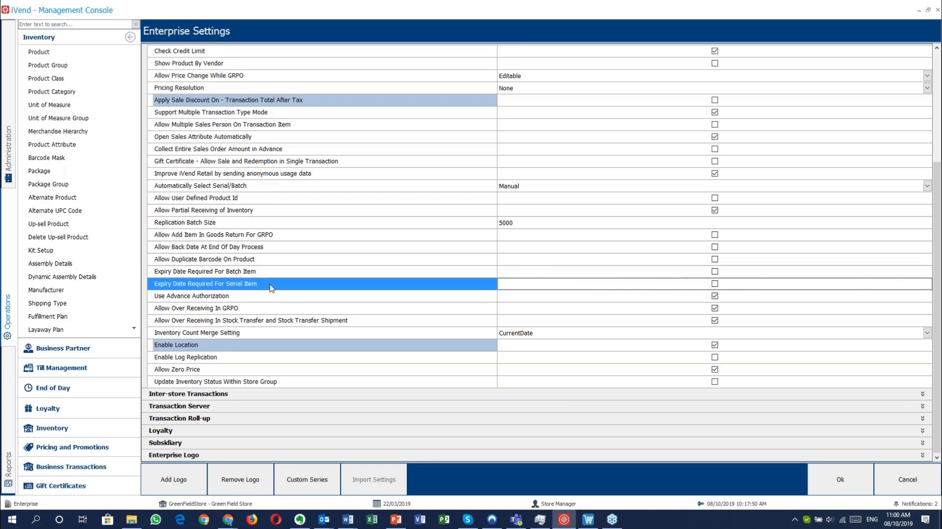
- Review Use Advance Authorization alongside the Administration area's Authorization module, plus the over-receiving options for GRPO and stock transfers
click(265, 295)
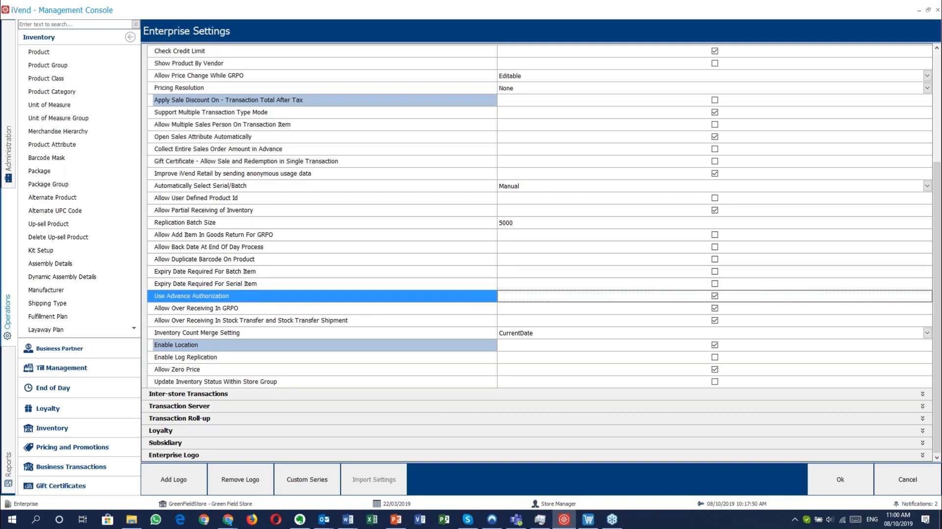
click(8, 173)
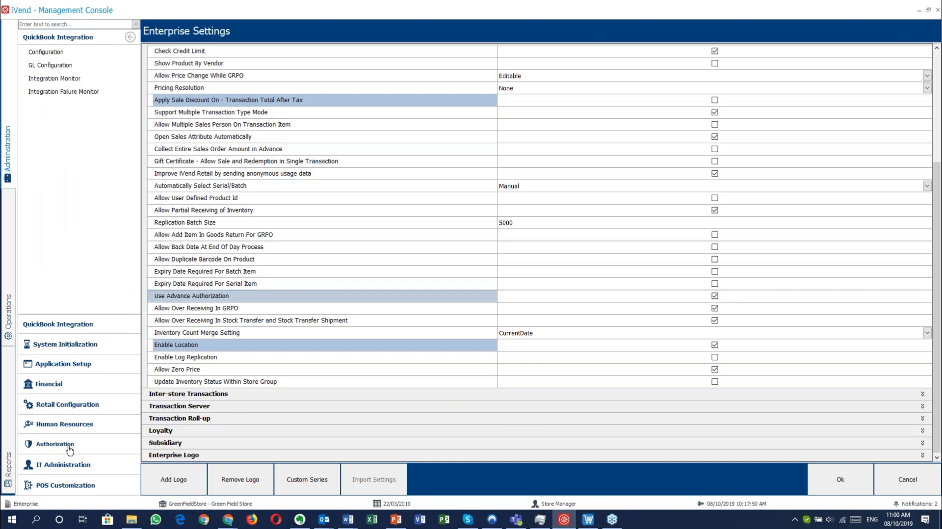
click(255, 309)
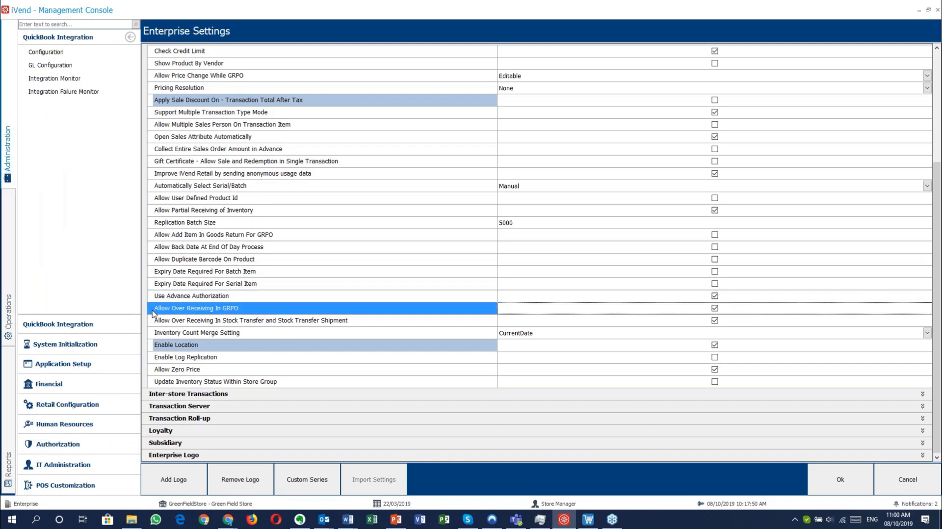
click(178, 321)
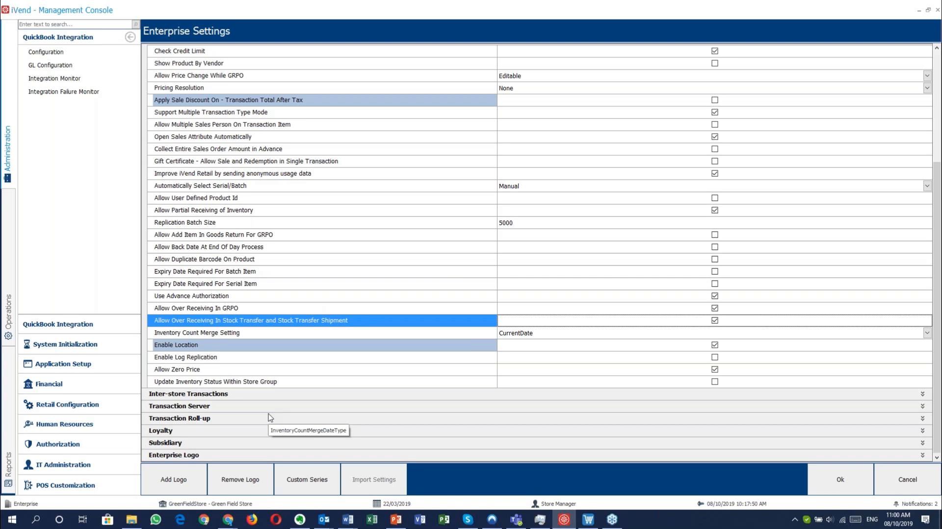
- Examine the choices offered for Inventory Count Merge Setting without changing the setting
click(284, 334)
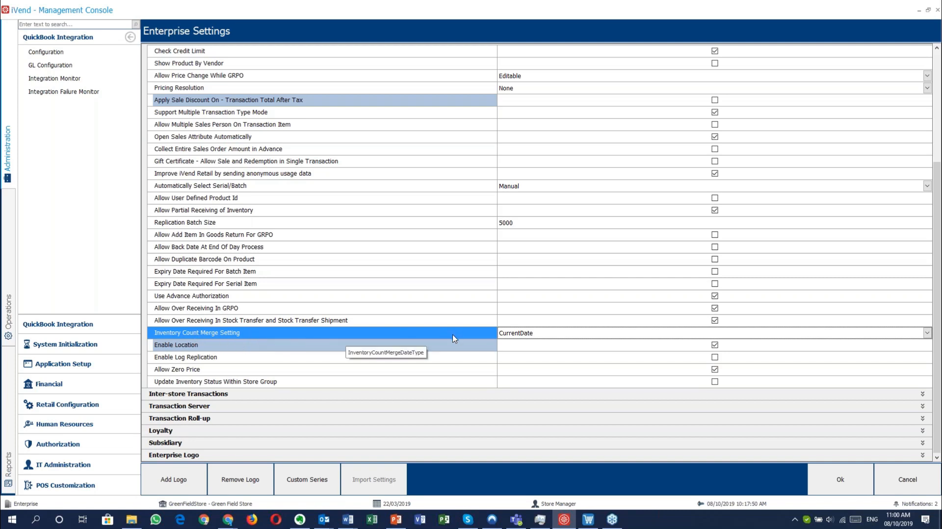
click(523, 332)
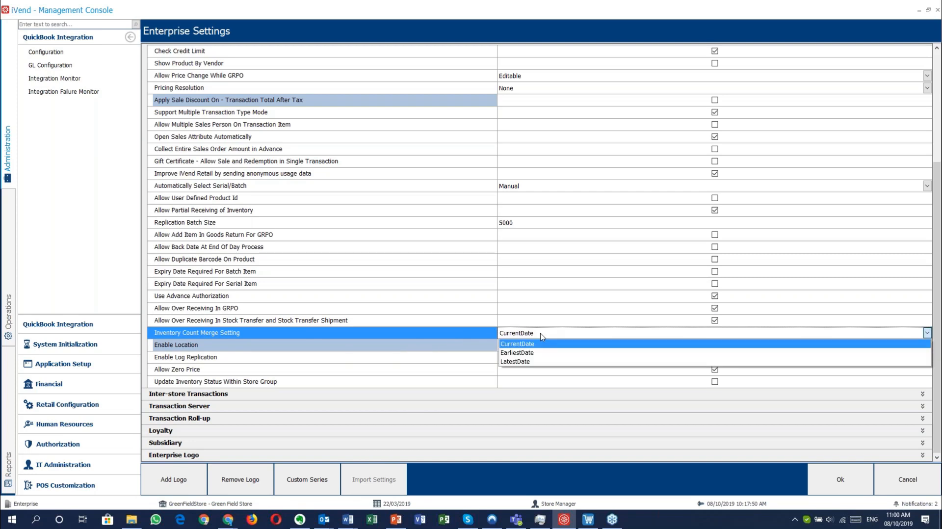
click(532, 333)
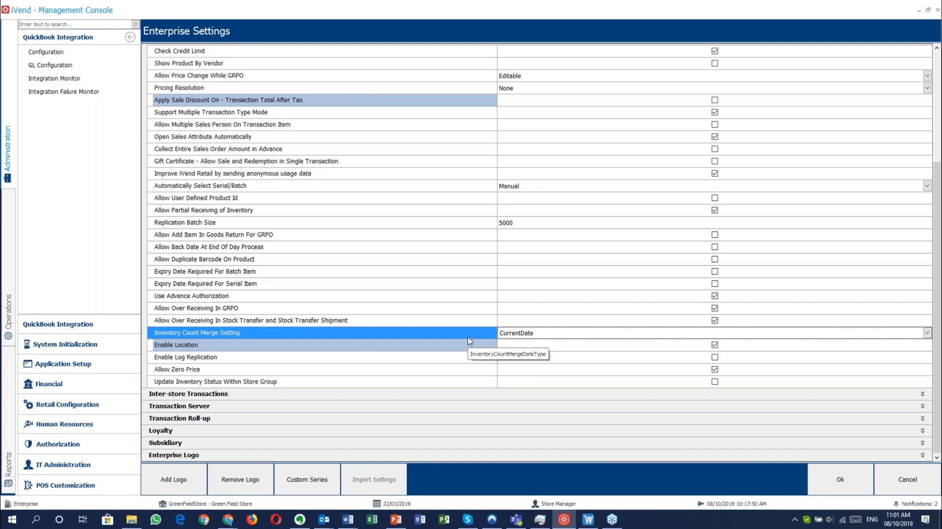
- Go through the last Global Settings options from Enable Location to Update Inventory Status Within Store Group
click(406, 346)
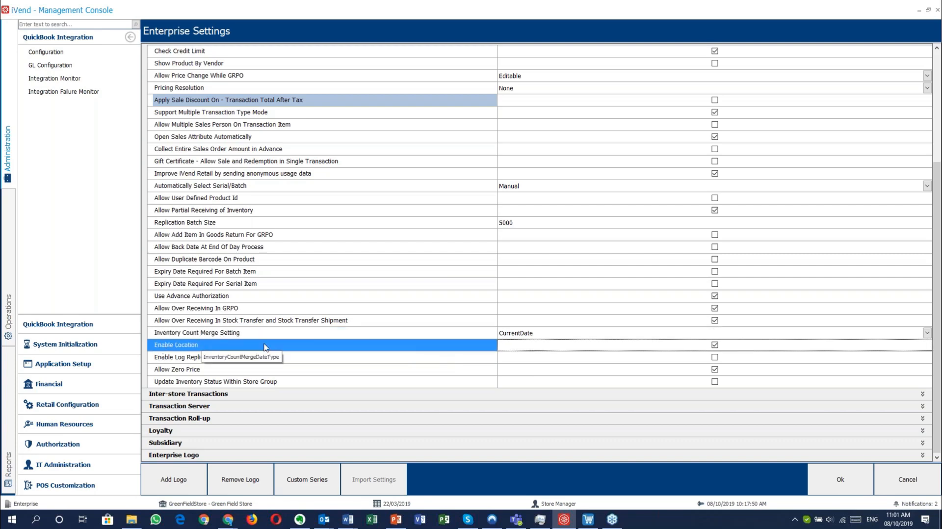
click(306, 359)
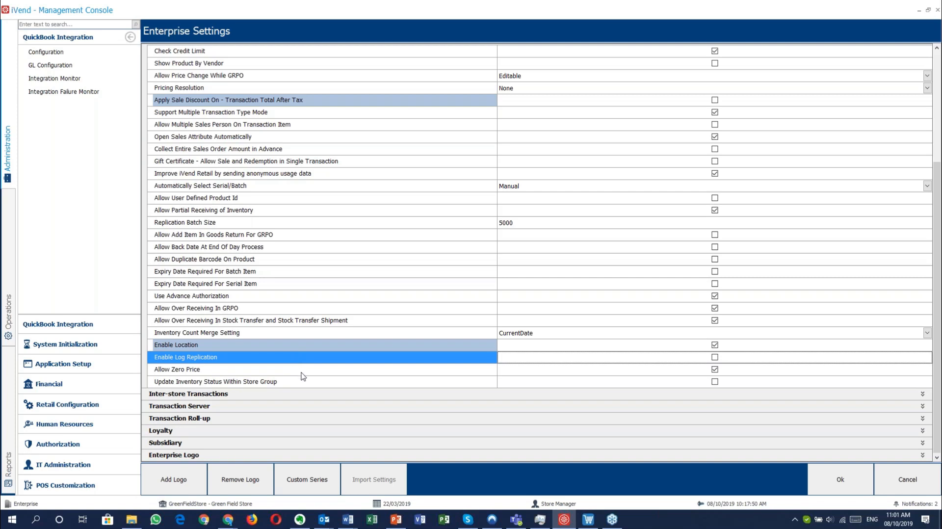
click(299, 369)
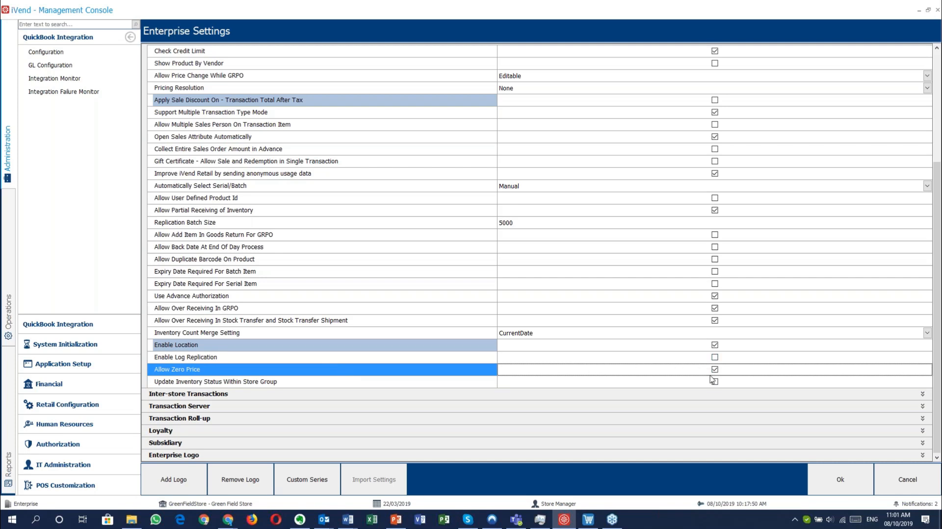
click(382, 384)
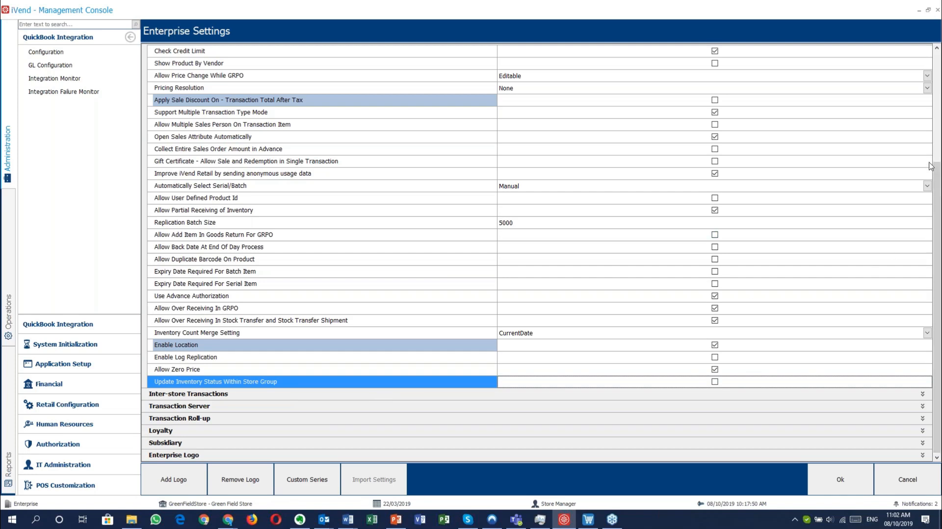
key(alt+Tab)
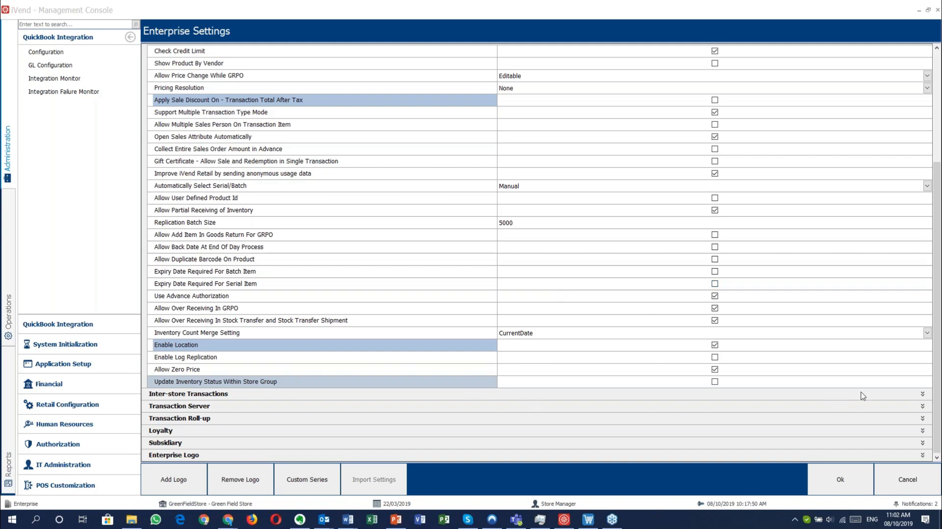
- Expand the Inter-store Transactions section and review the Allow Delivery From General Warehouse option
click(922, 398)
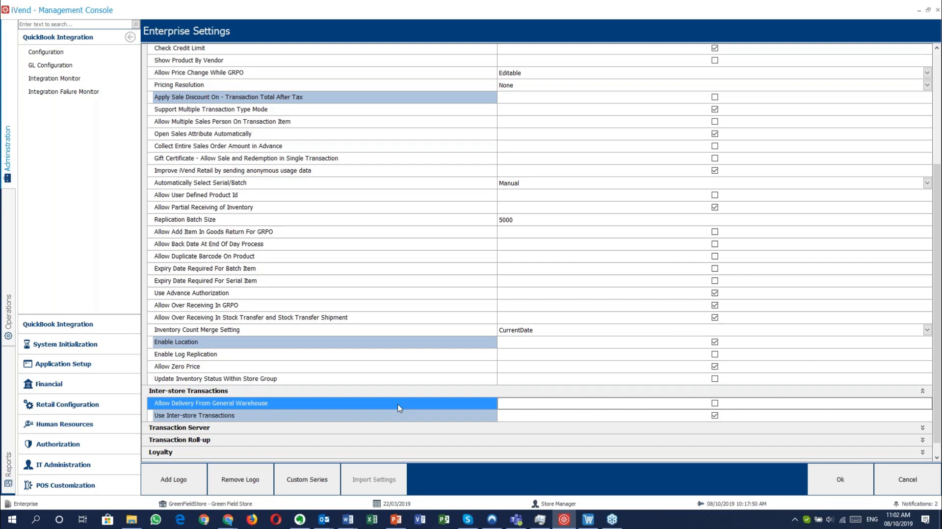
scroll(388, 407, down, 2)
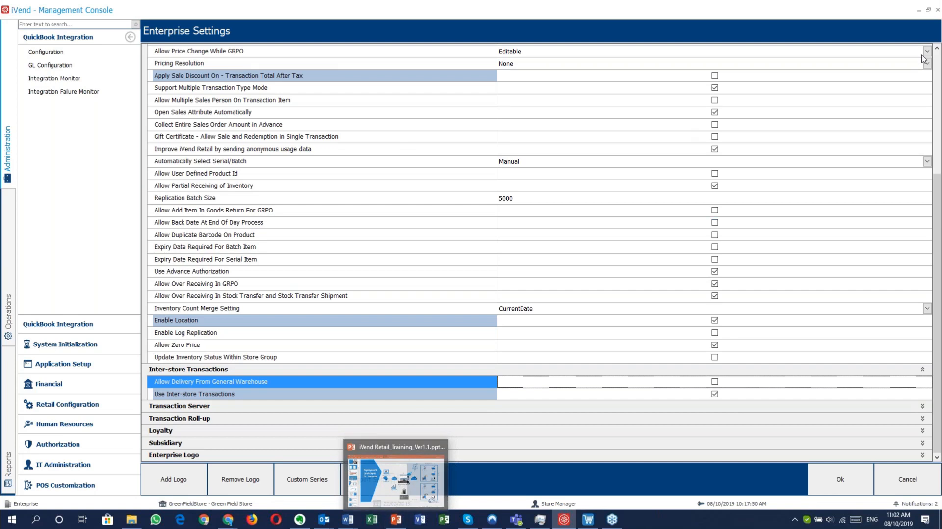
click(933, 95)
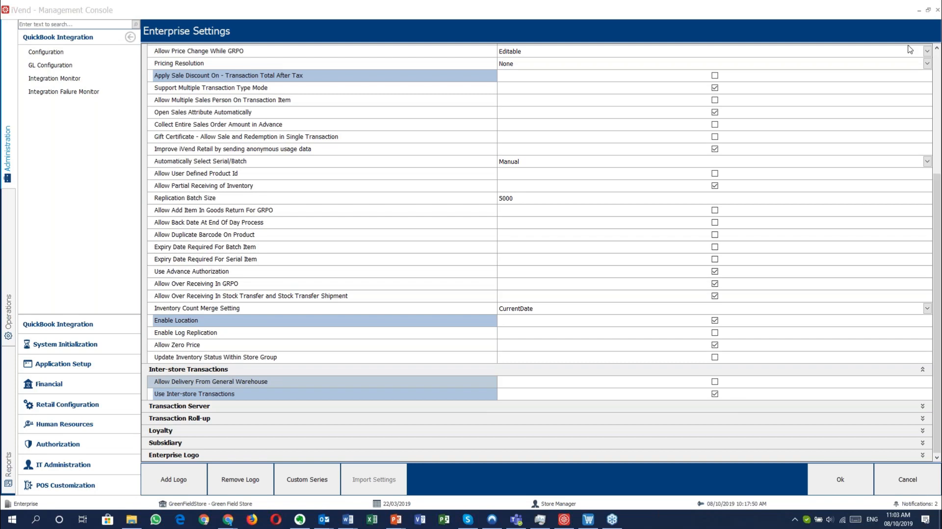
click(255, 386)
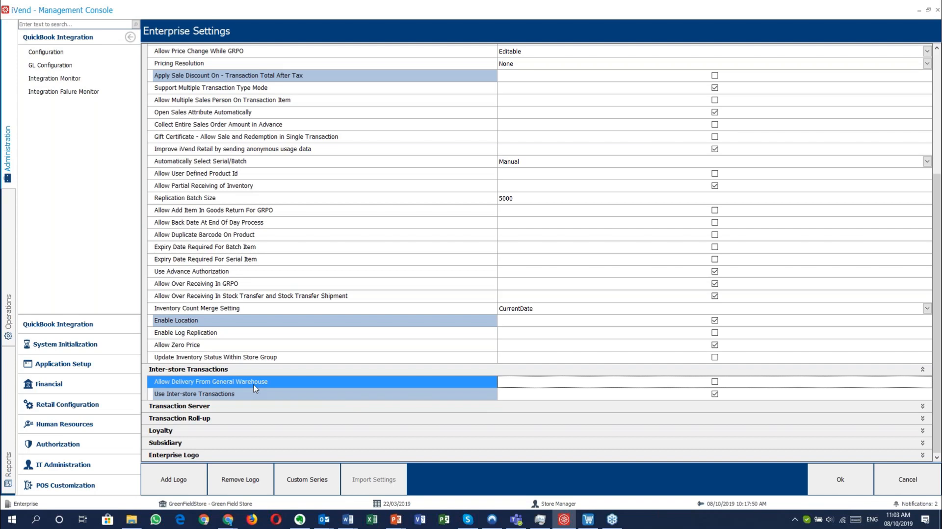
- Compare the Use Inter-store Transactions option with Allow Delivery From General Warehouse
click(271, 398)
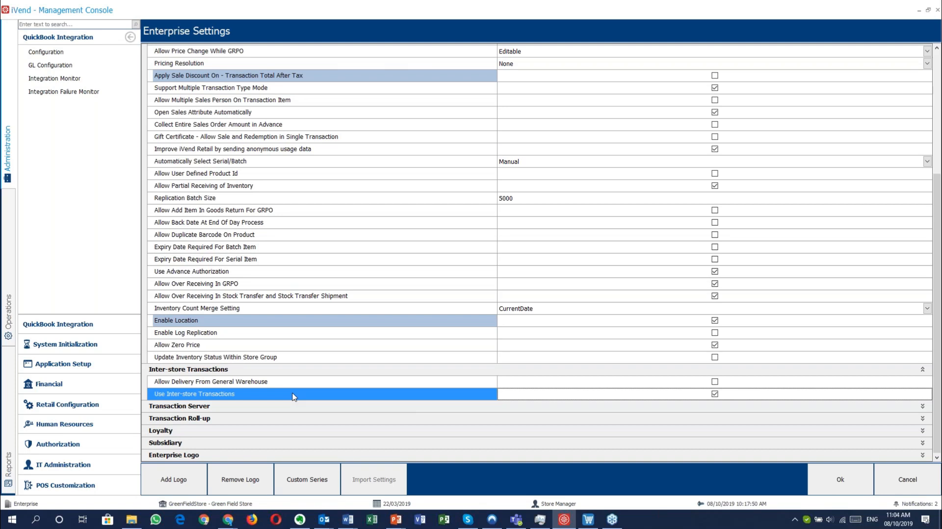
click(286, 381)
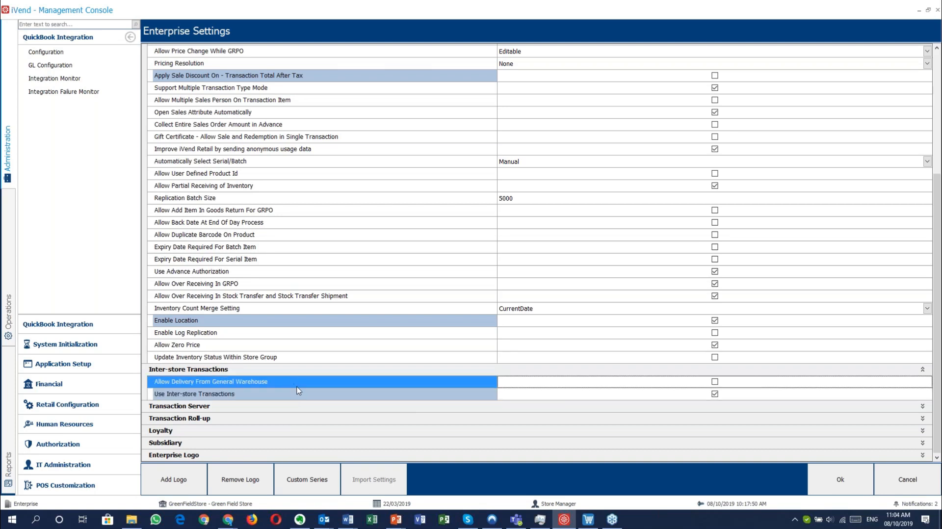
click(302, 394)
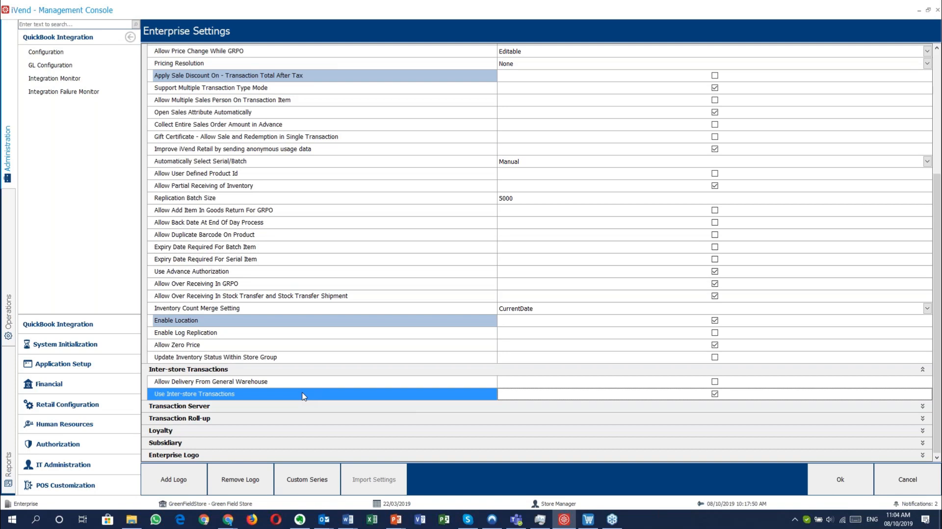
- Switch to PowerPoint to view the single view of inventory example on The Path To Purchase slide, and return to the Management Console
click(401, 526)
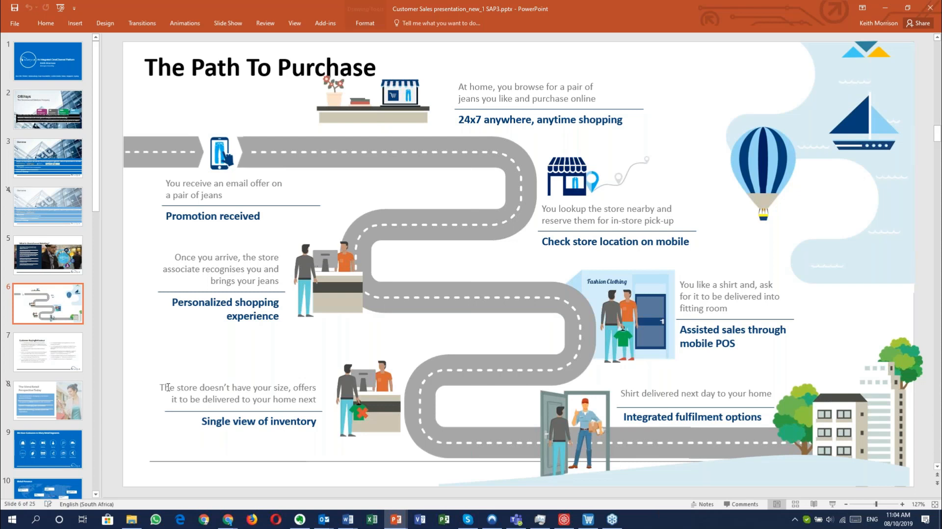
click(167, 387)
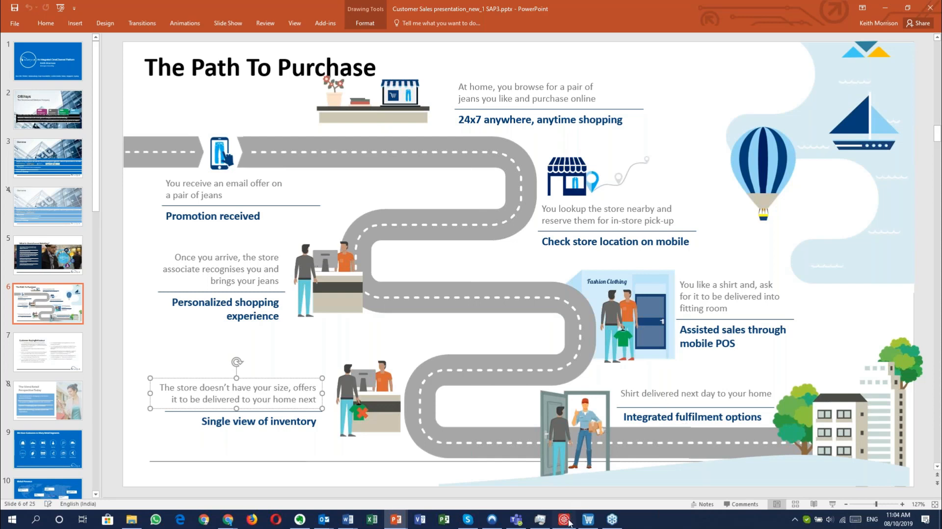
mouse_move(569, 523)
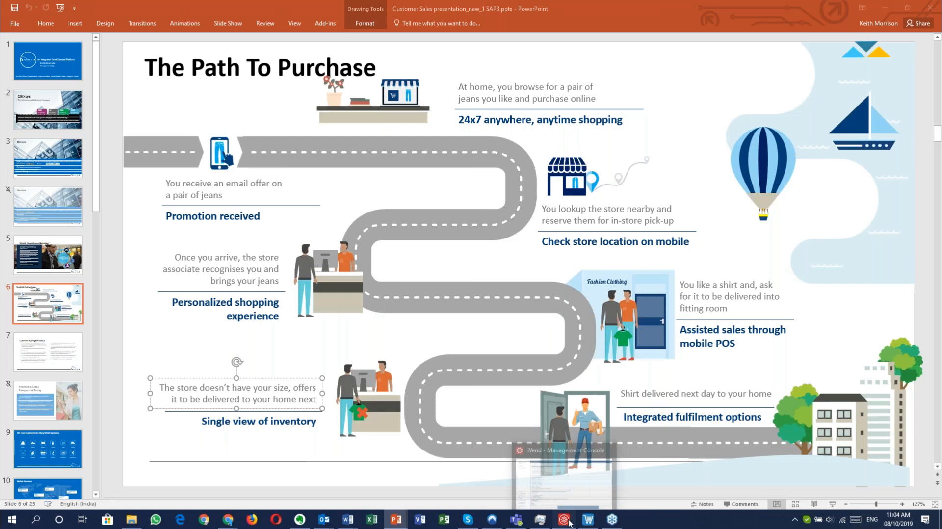
click(569, 523)
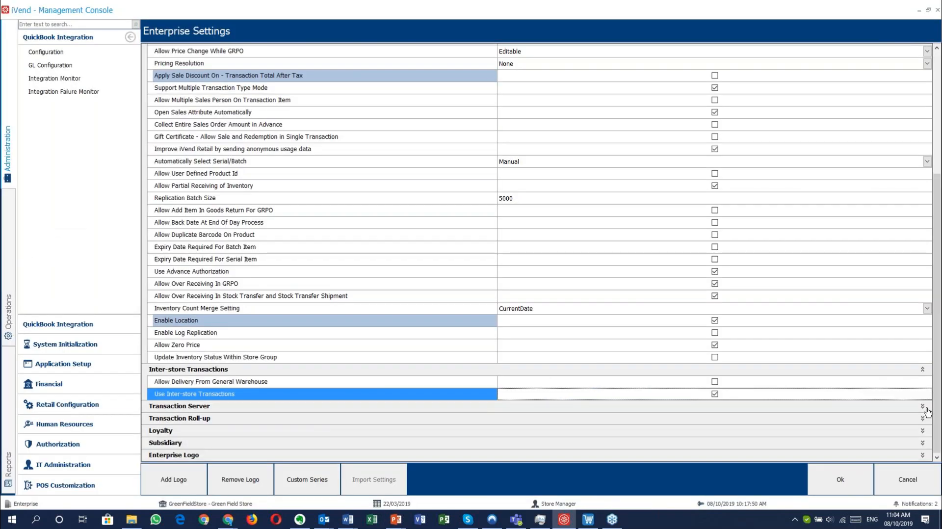
- Expand the Transaction Server section to show all its options and collapse Inter-store Transactions
click(927, 411)
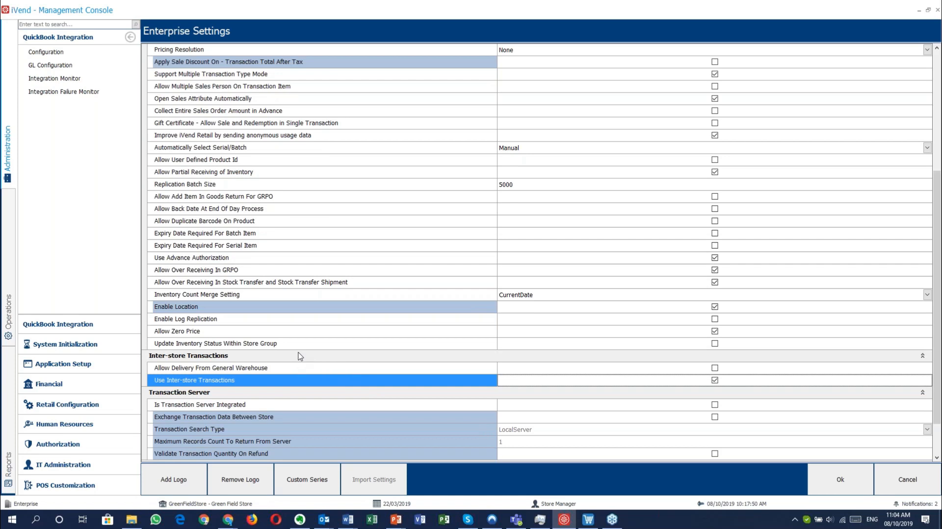
click(929, 161)
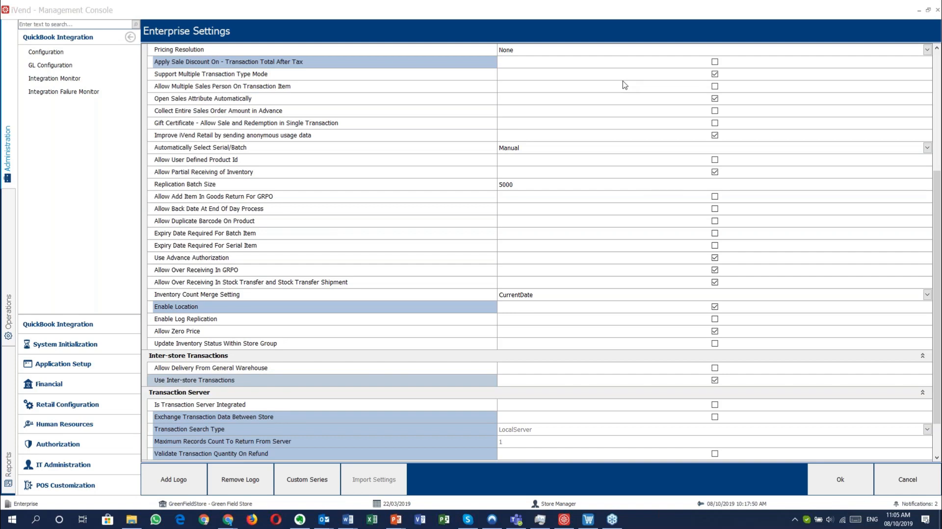
click(936, 394)
scroll(417, 388, down, 2)
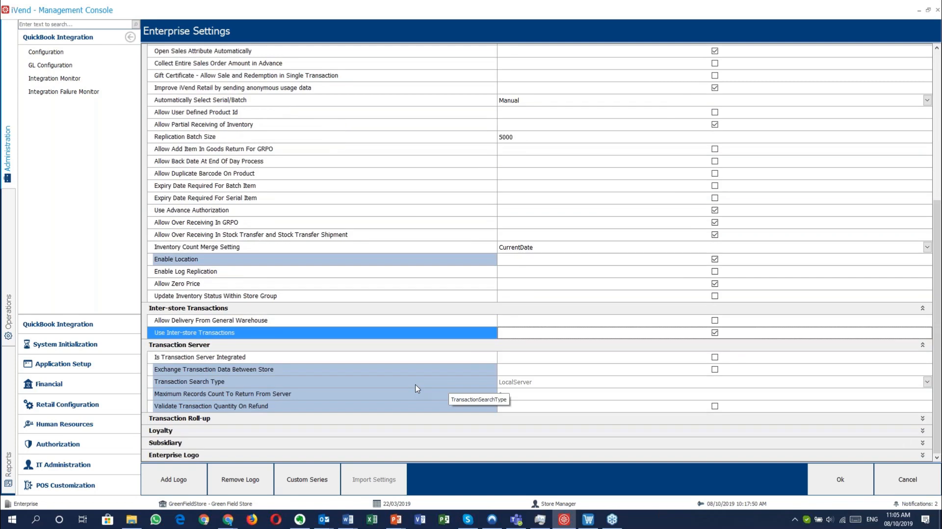
click(923, 309)
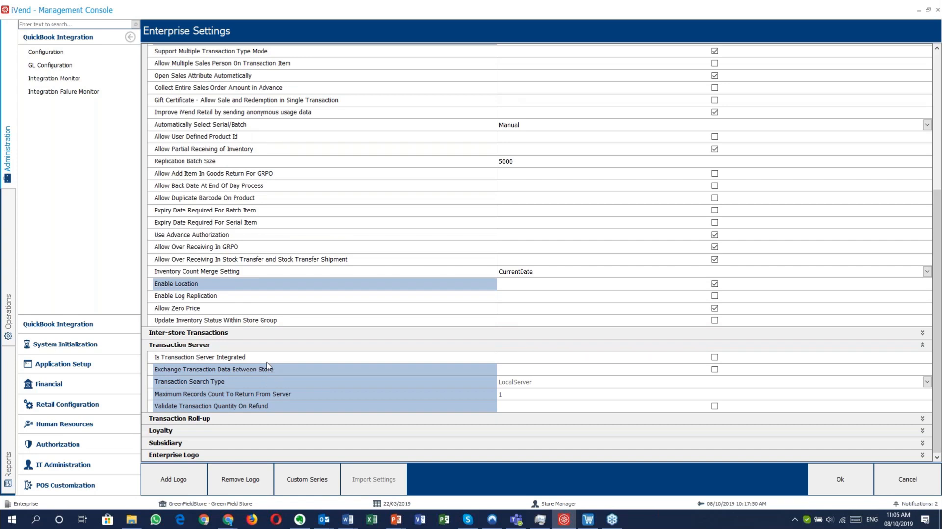
- Enable Is Transaction Server Integrated and disable it again, checking which Transaction Server options depend on it
click(208, 357)
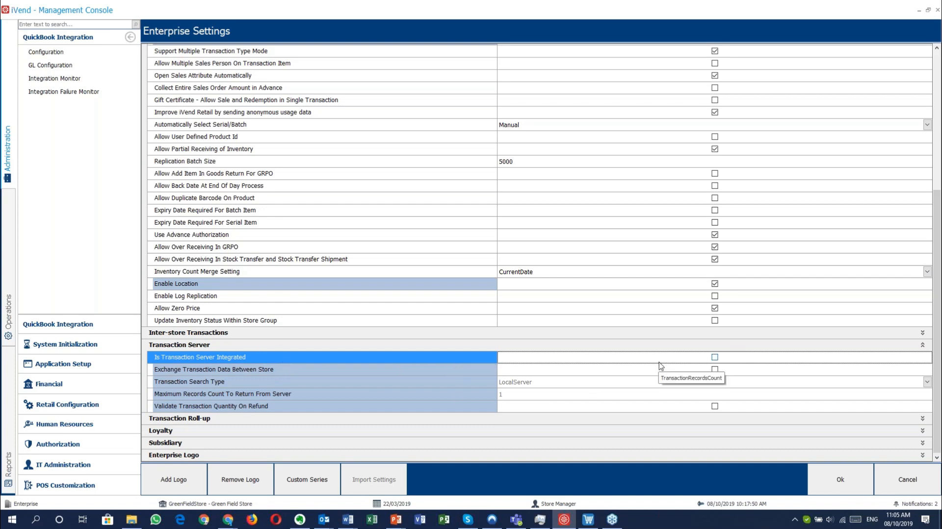
click(714, 358)
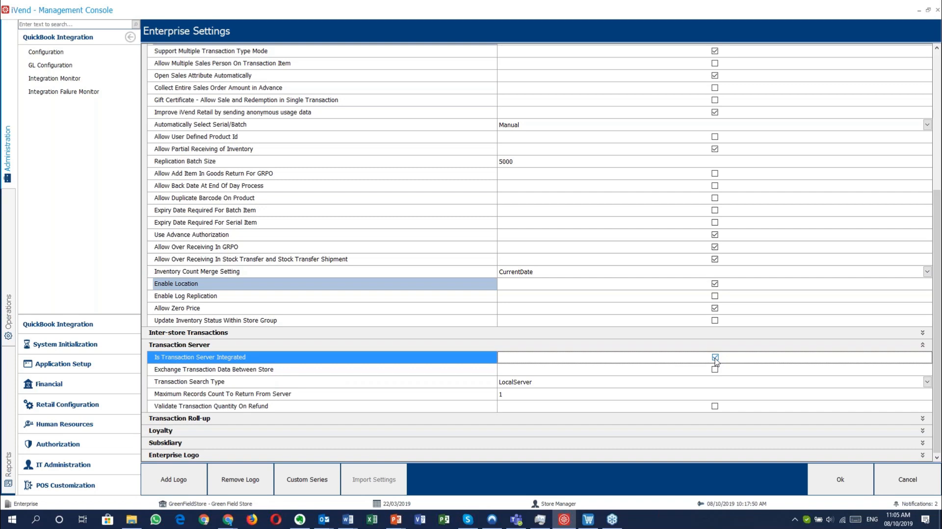
click(715, 358)
click(838, 481)
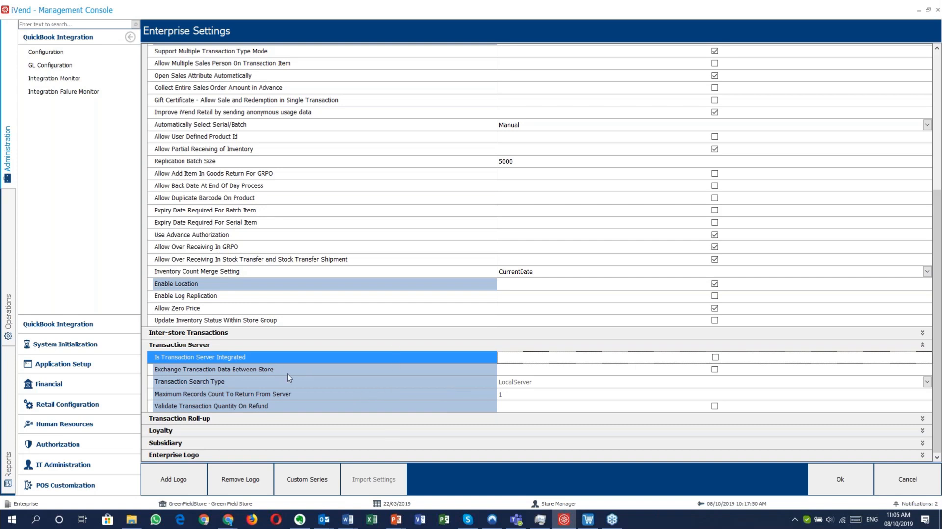
key(Down)
key(Down)
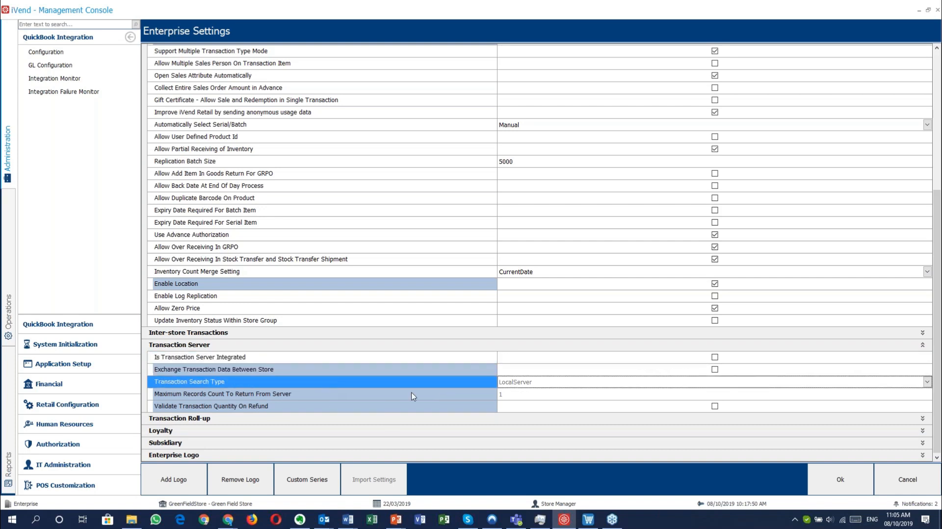
- Enable Is Transaction Server Integrated, review the Transaction Search Type choices and Validate Transaction Quantity On Refund, and collapse the section
click(714, 357)
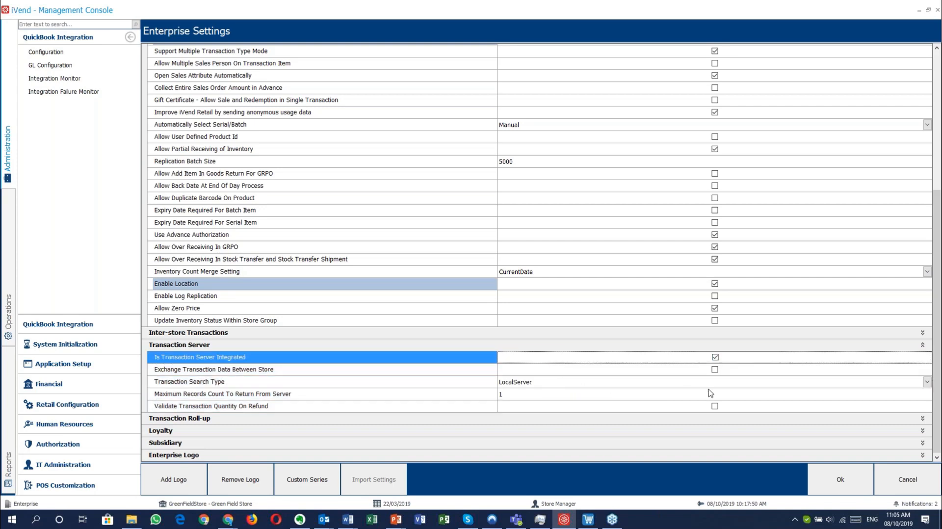
click(706, 383)
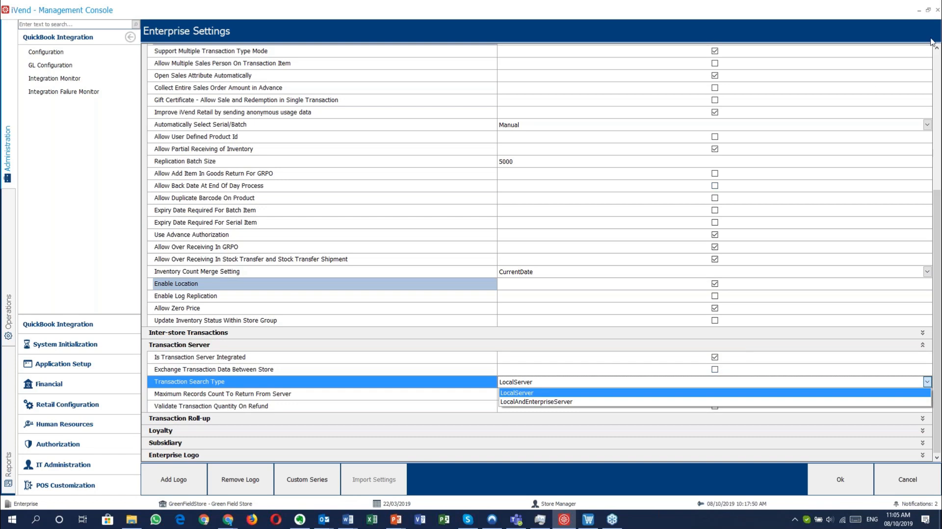
click(934, 66)
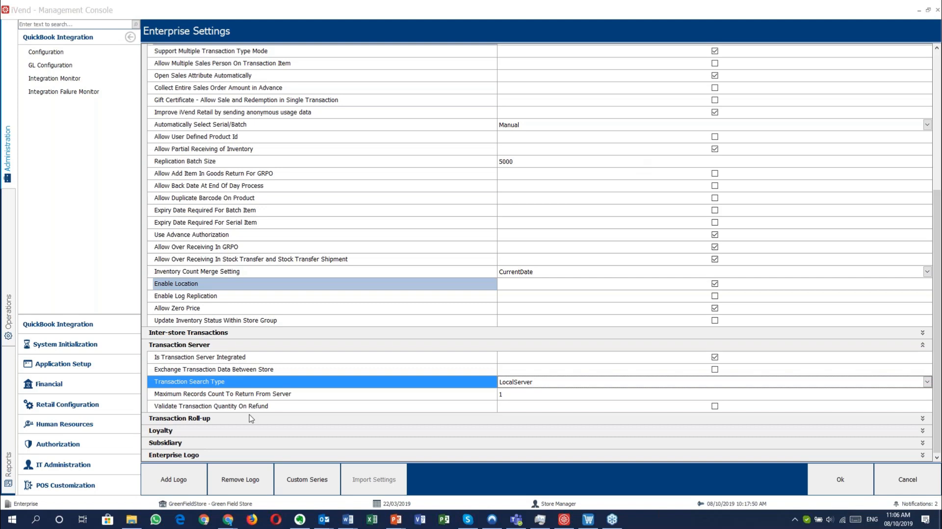
click(187, 408)
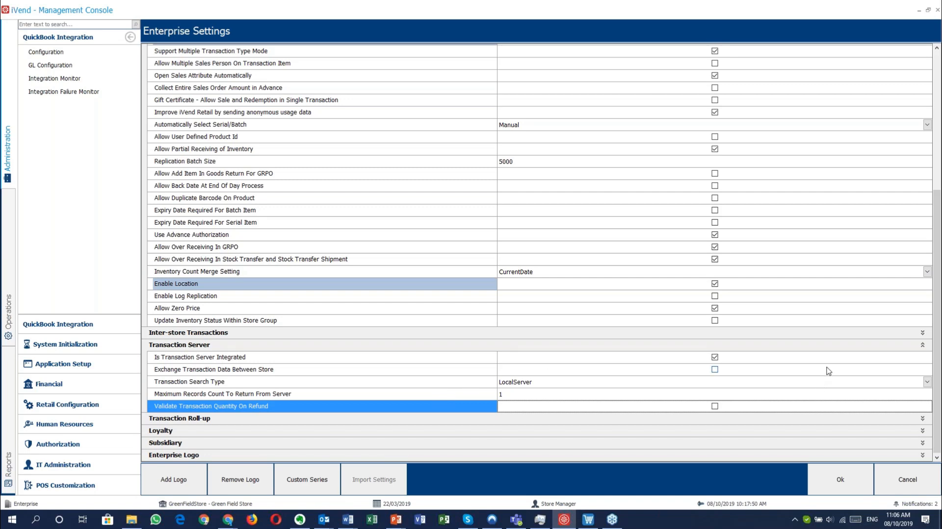
click(922, 345)
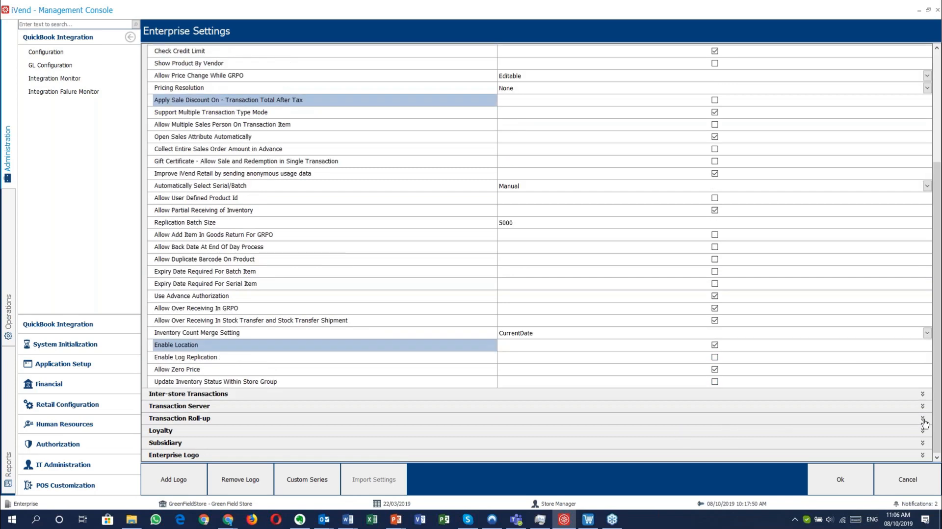
- Expand the Transaction Roll-up section and review the Use Transaction Rollup option
click(922, 419)
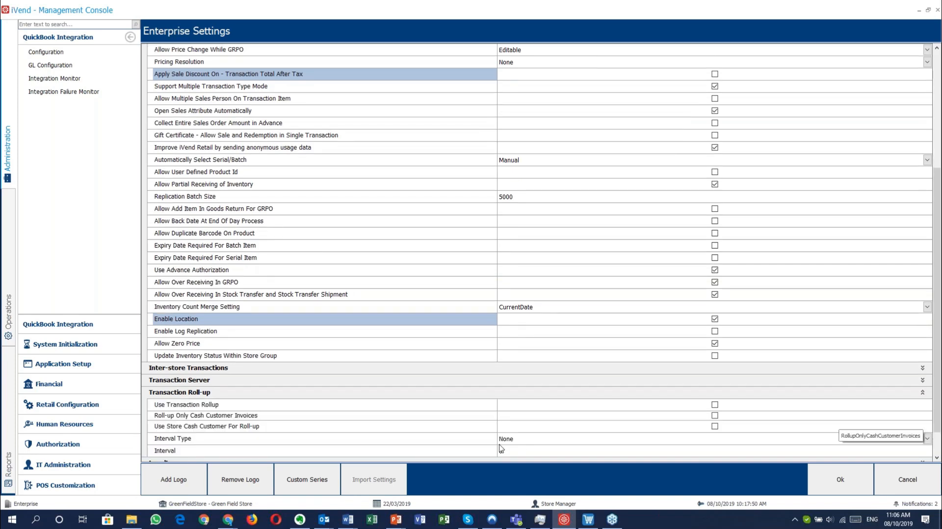
scroll(396, 373, down, 1)
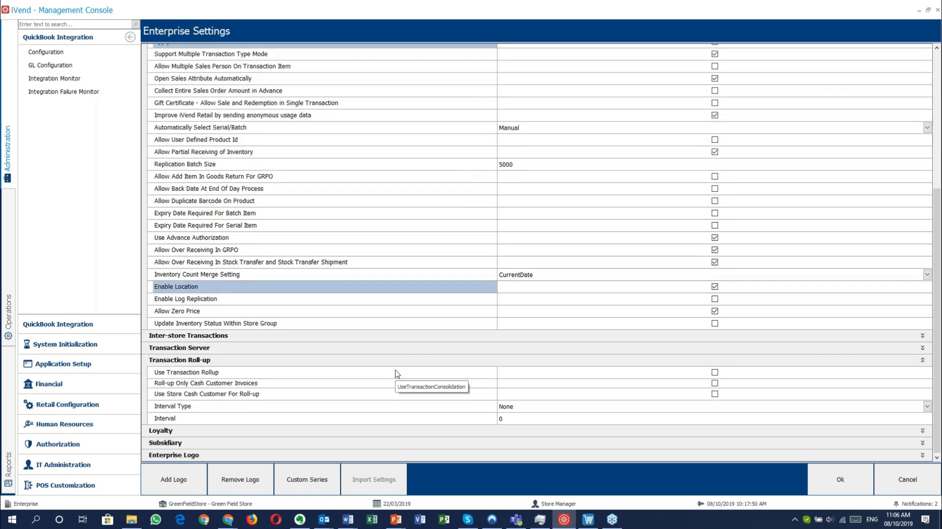
click(397, 373)
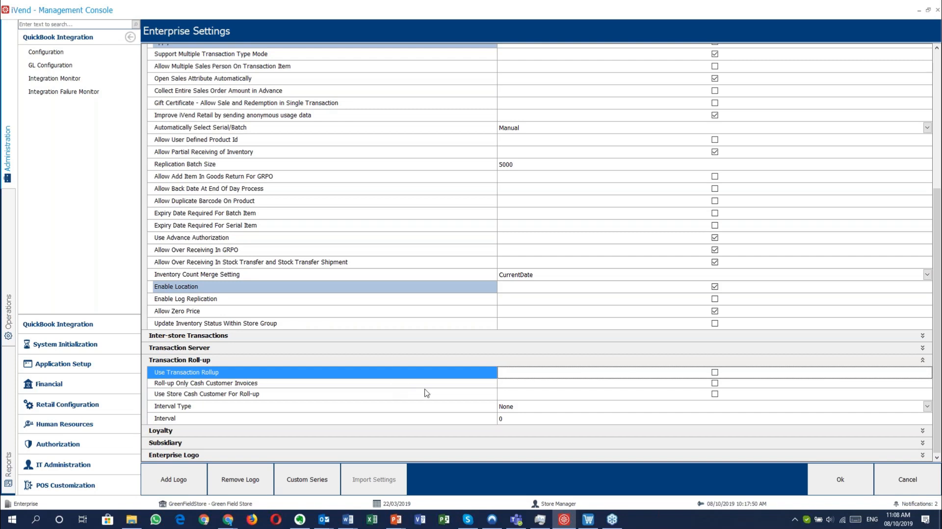
- View the sale and refund transaction in iVend Point of Sale, and return to review Roll-up Only Cash Customer Invoices
click(589, 525)
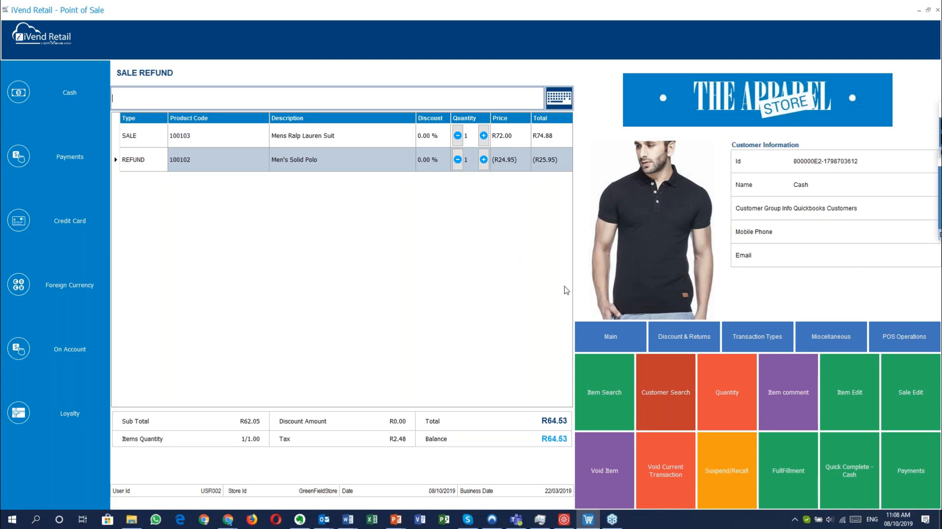
click(567, 525)
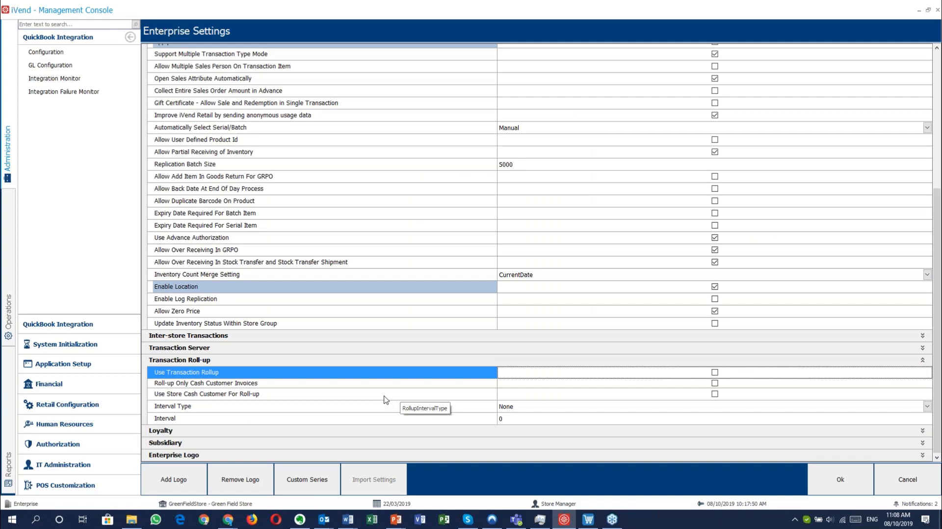
click(304, 383)
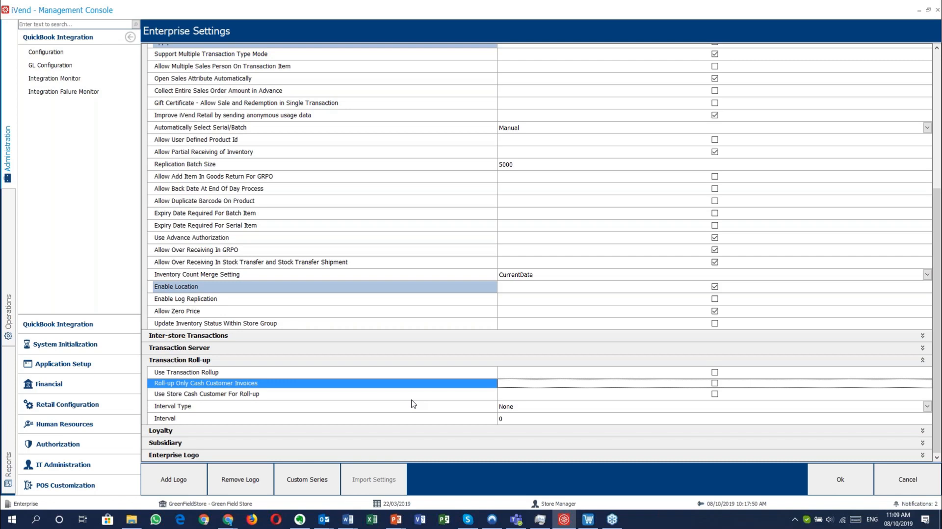
- Expand the Loyalty section and review its Is Active option
click(923, 430)
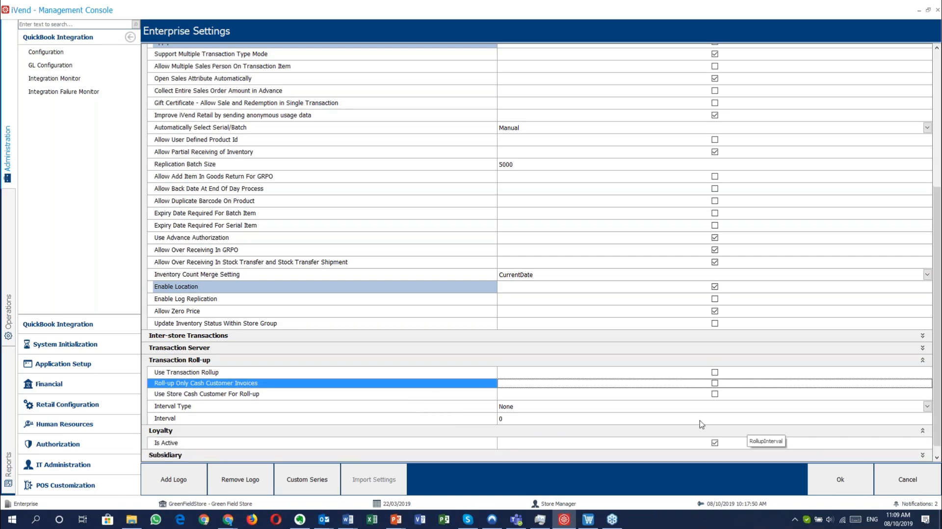
scroll(701, 425, down, 1)
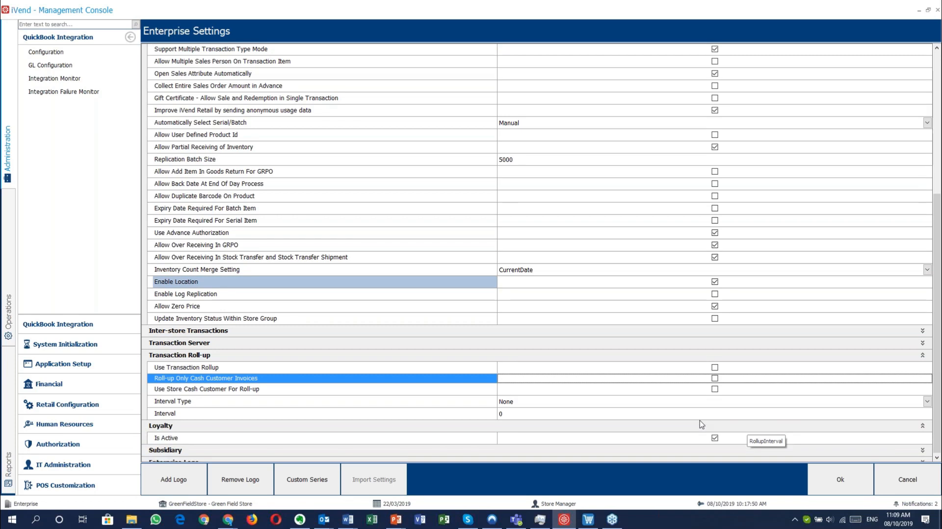
scroll(702, 424, down, 1)
click(487, 435)
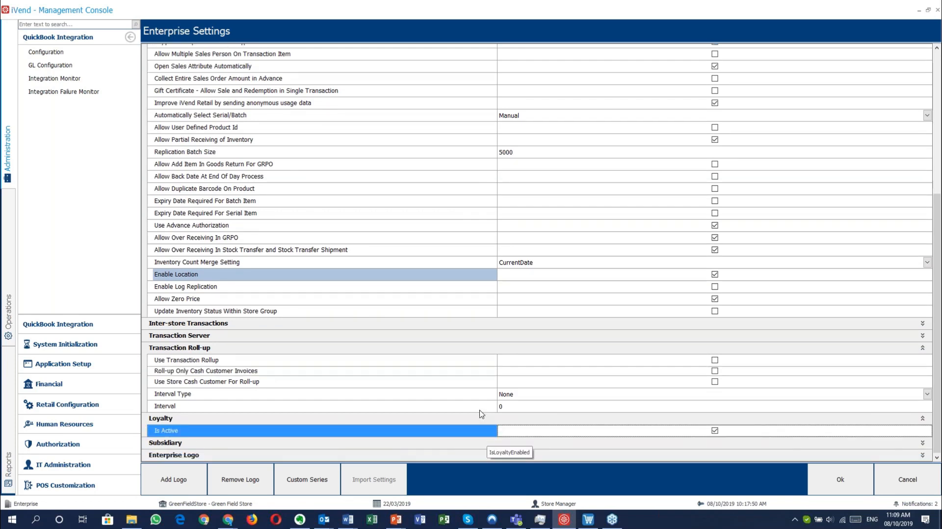
- Expand the Subsidiary section, collapse Transaction Roll-up and Loyalty, and review Multiple Subsidiary Enabled and Assign Customers to all Subsidiary
click(923, 443)
click(922, 331)
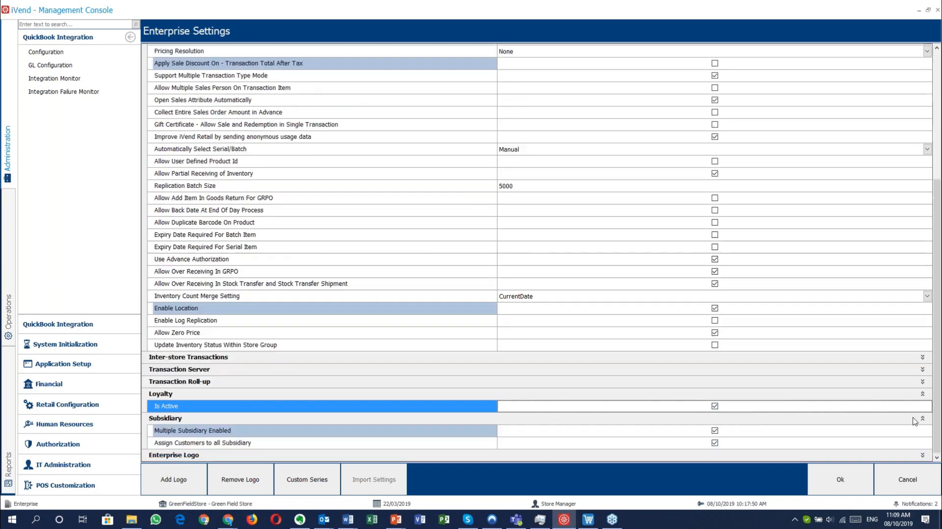
click(923, 395)
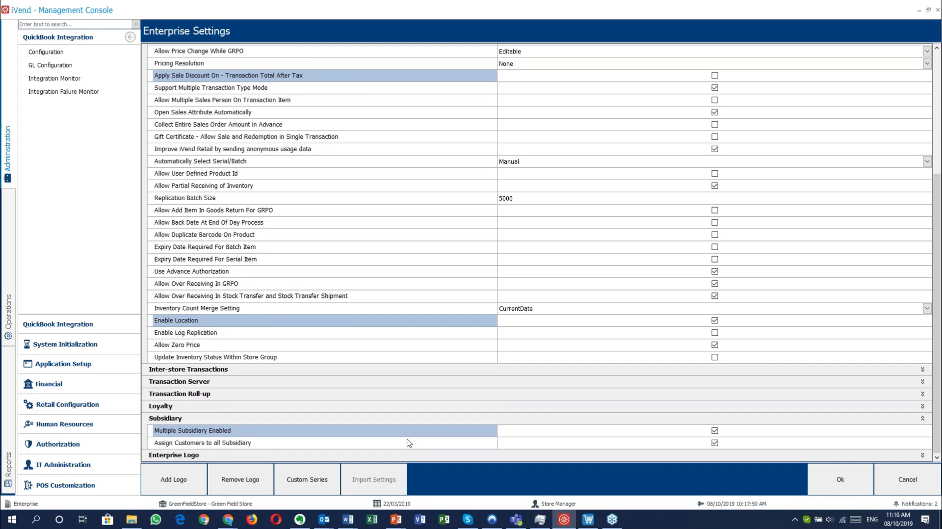
click(462, 443)
click(460, 435)
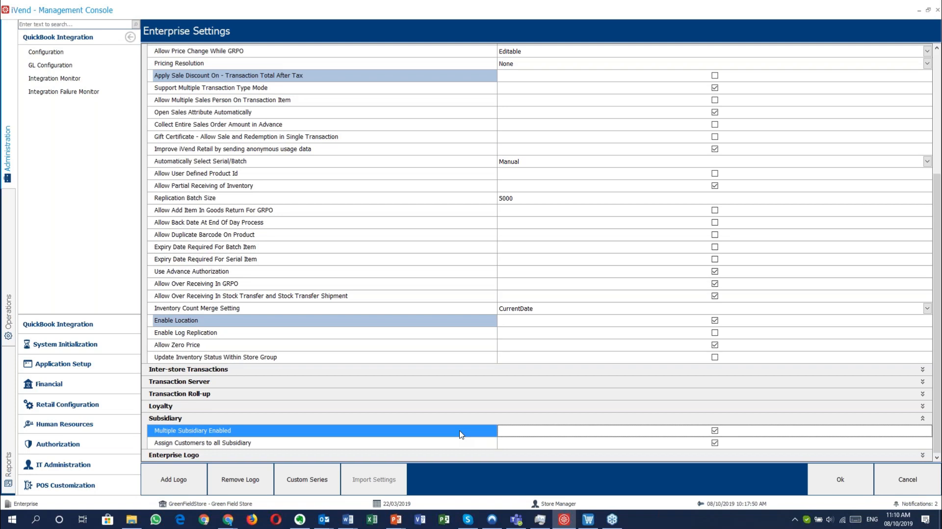
- Check the General section's ERP System Type and Localization Type in relation to the Subsidiary options
scroll(521, 250, up, 1)
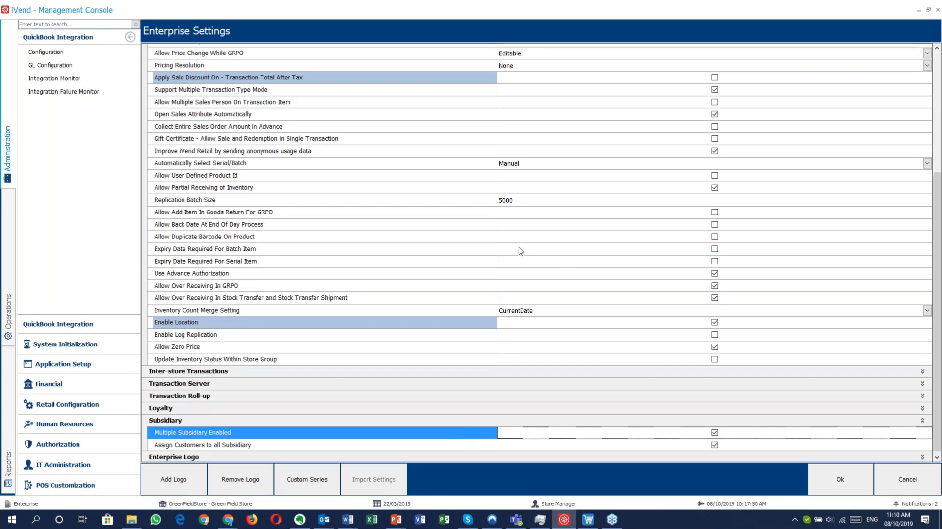
scroll(521, 250, up, 5)
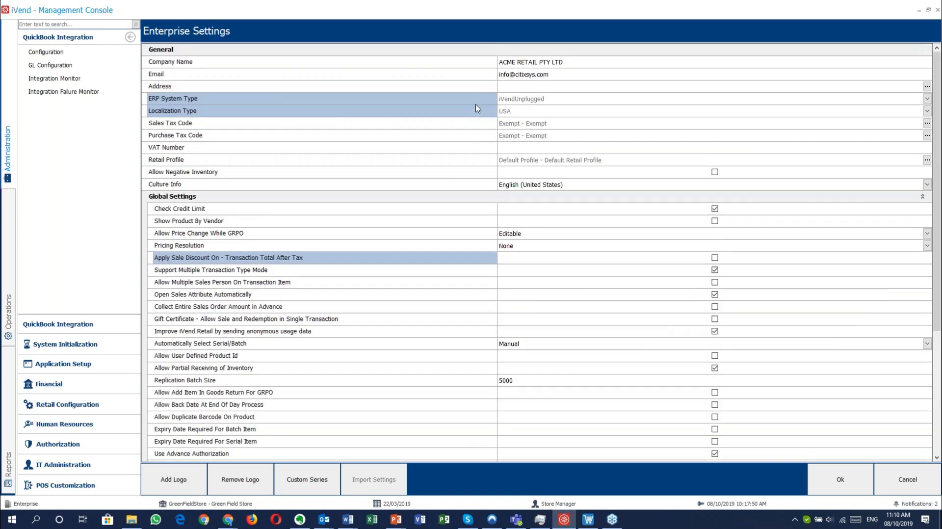
scroll(398, 418, down, 5)
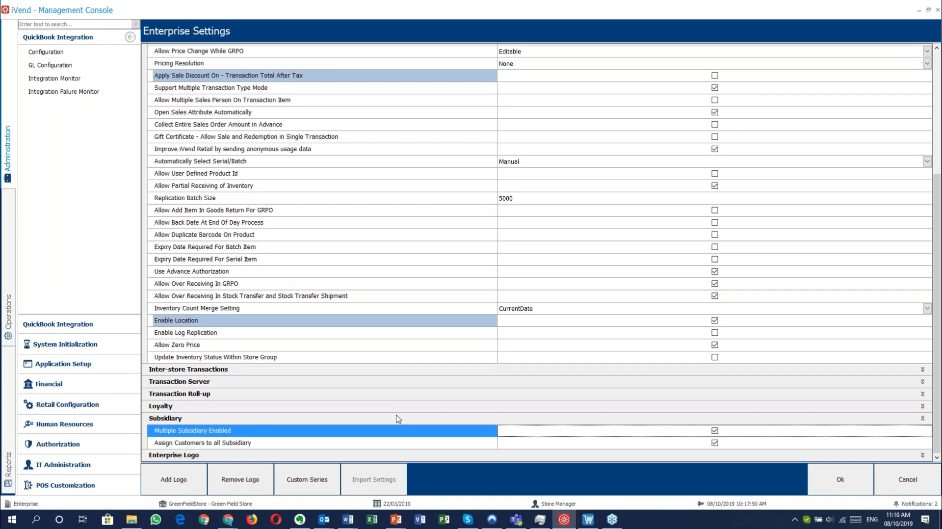
- Review the Assign Customers to all Subsidiary option and expand the Enterprise Logo section
click(464, 442)
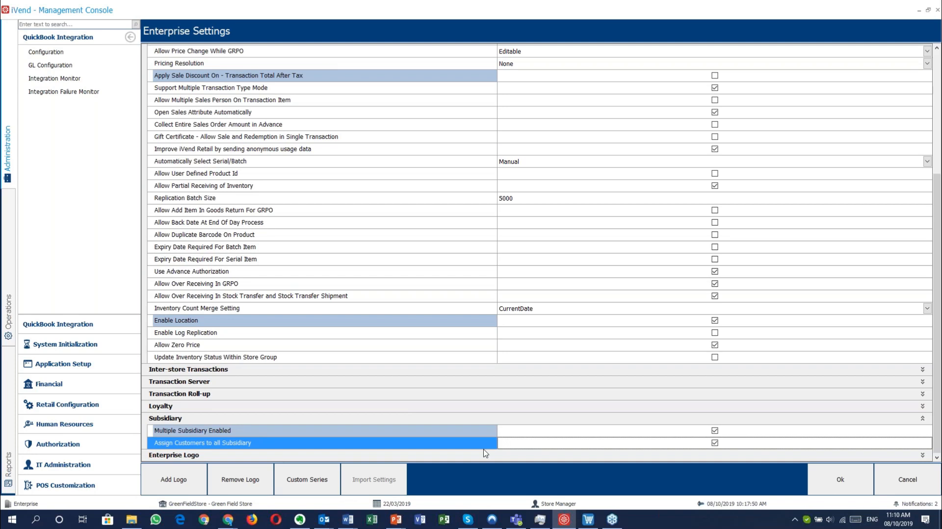
click(84, 347)
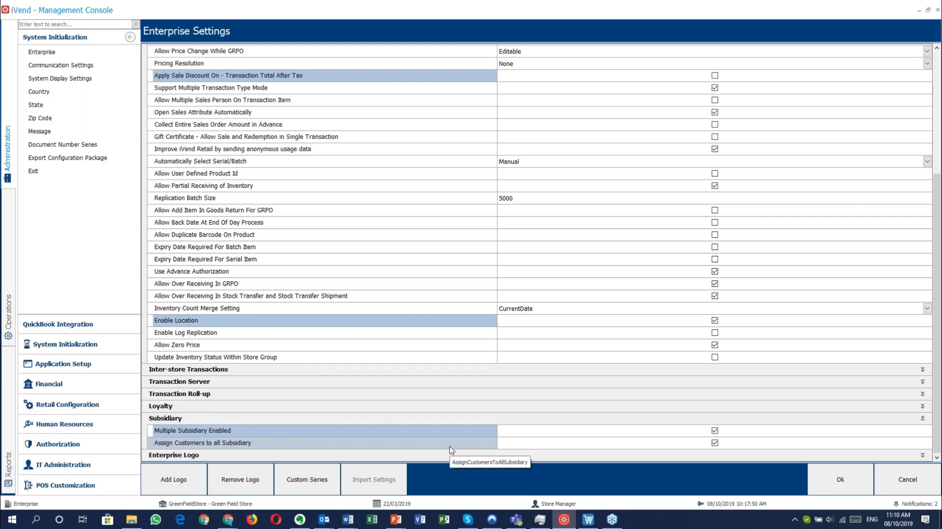
click(924, 460)
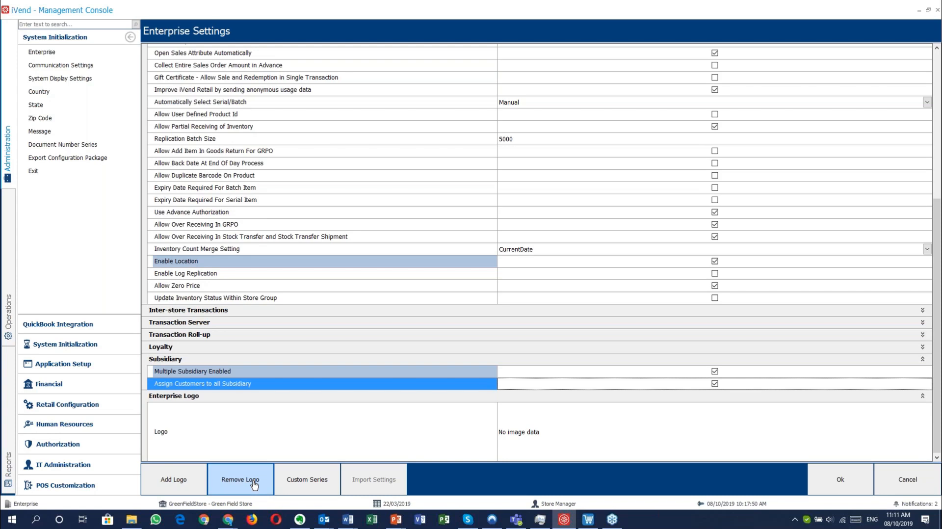
- Review the Custom Series numbering, check a new customer's code in iVend Point of Sale, and return to close Custom Series and Enterprise Settings
click(322, 483)
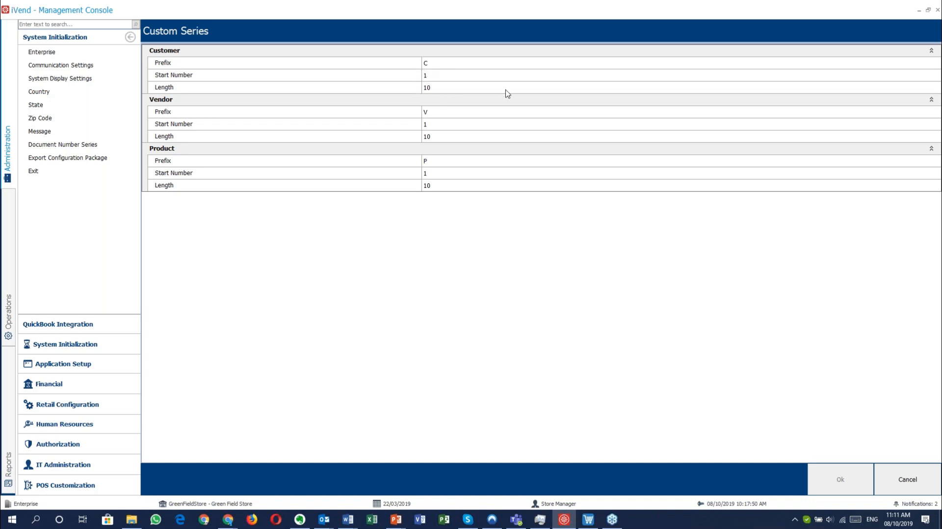
click(591, 525)
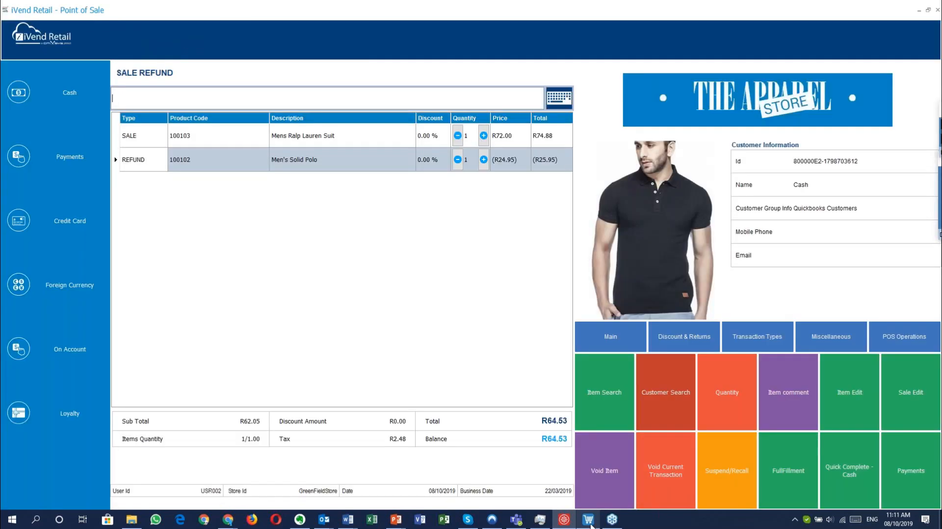
click(674, 408)
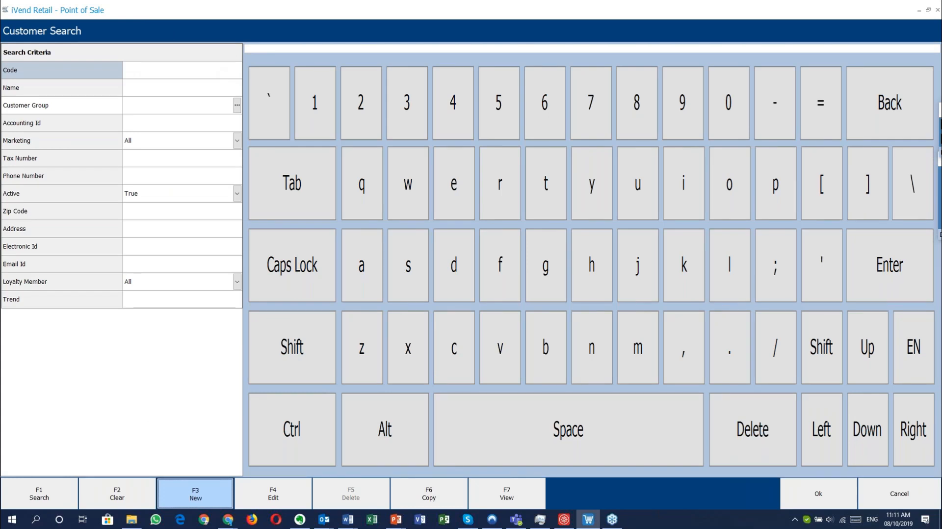
click(195, 493)
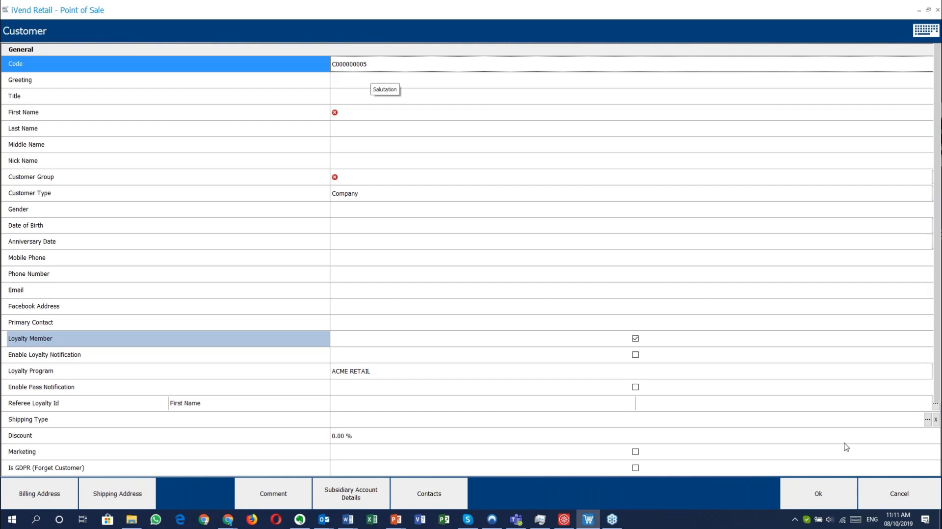
click(886, 495)
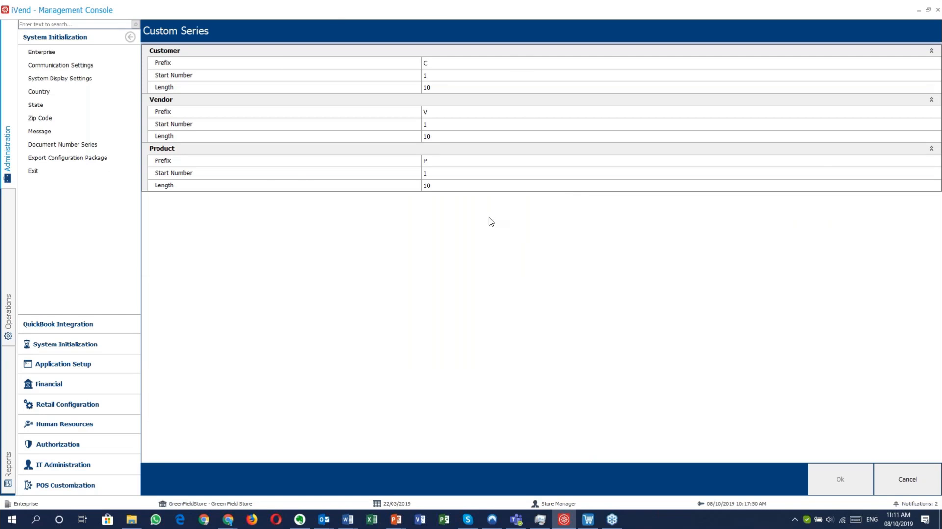
click(912, 492)
click(912, 491)
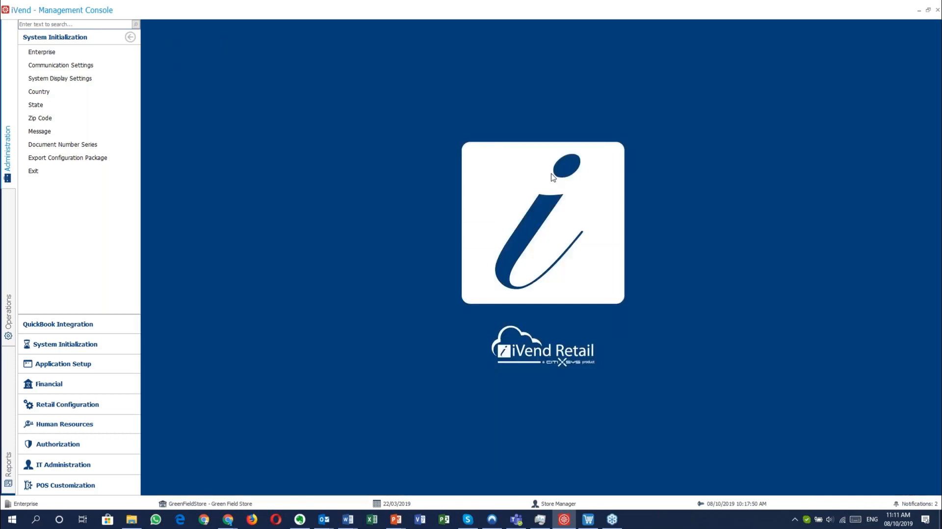
- Open Communication Settings and review the Passbook, API Server and SMTP server host settings
click(80, 66)
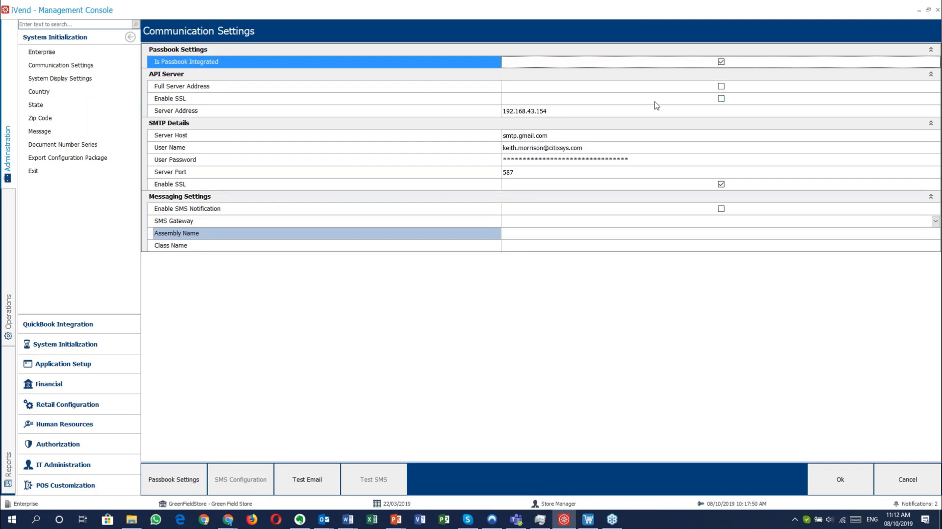
click(244, 87)
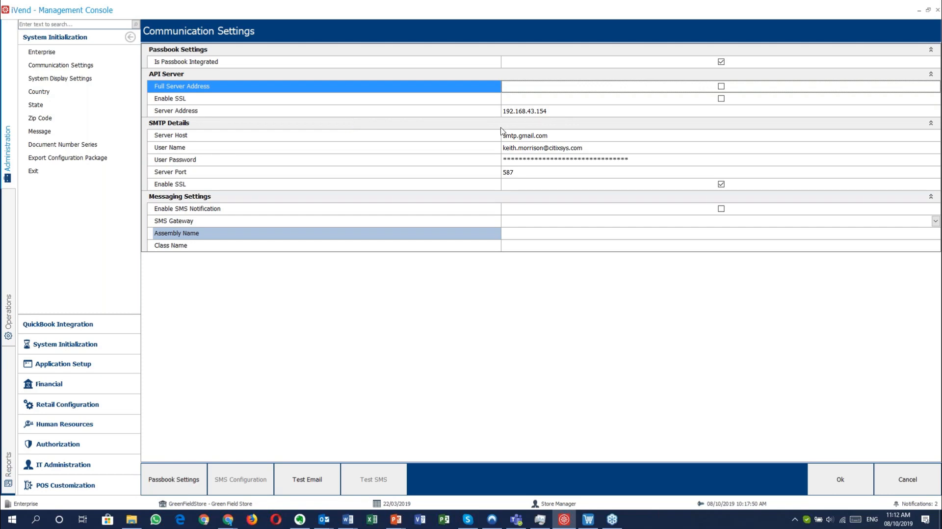
click(298, 135)
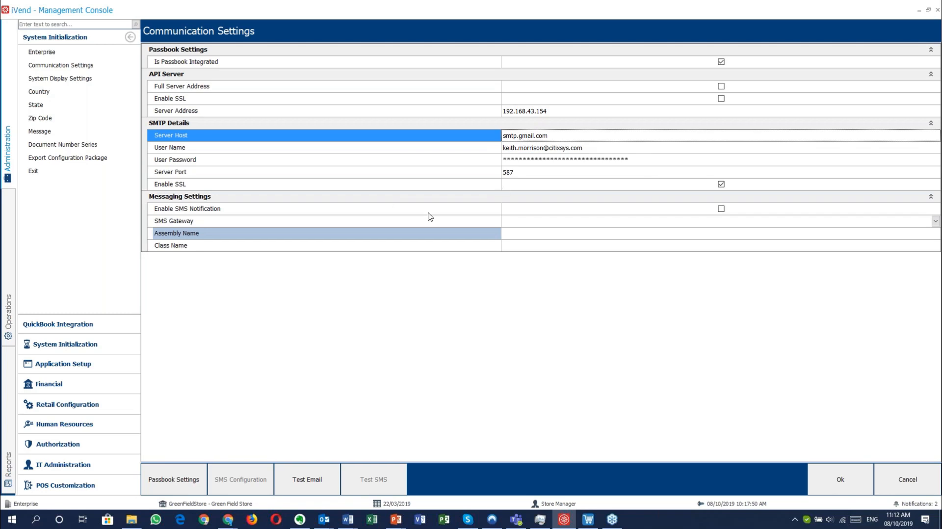
- Turn on Enable SMS Notification to view the available SMS Gateway providers, and turn it off again
click(395, 213)
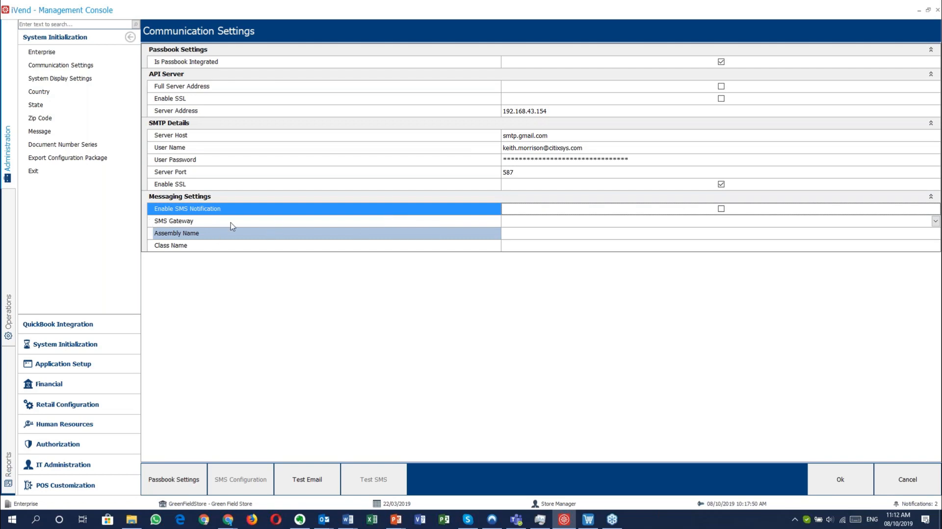
click(721, 210)
click(754, 225)
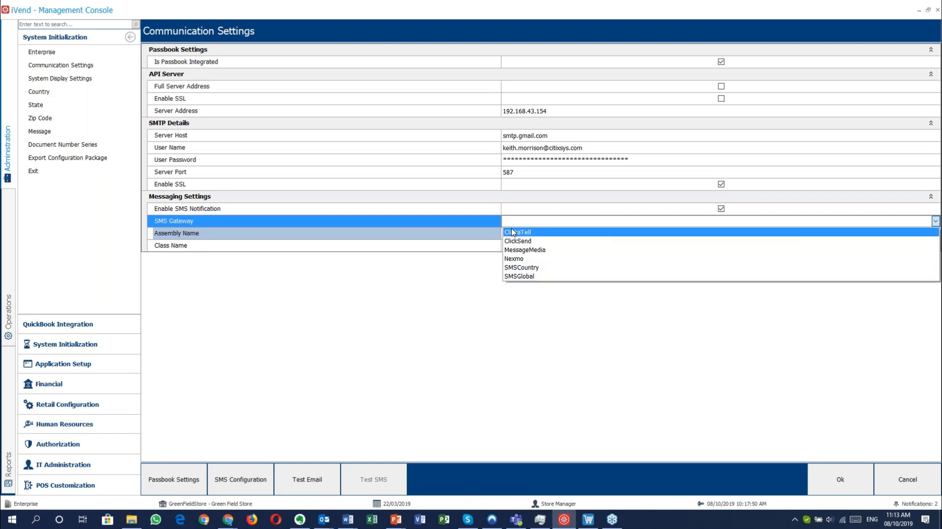
click(542, 209)
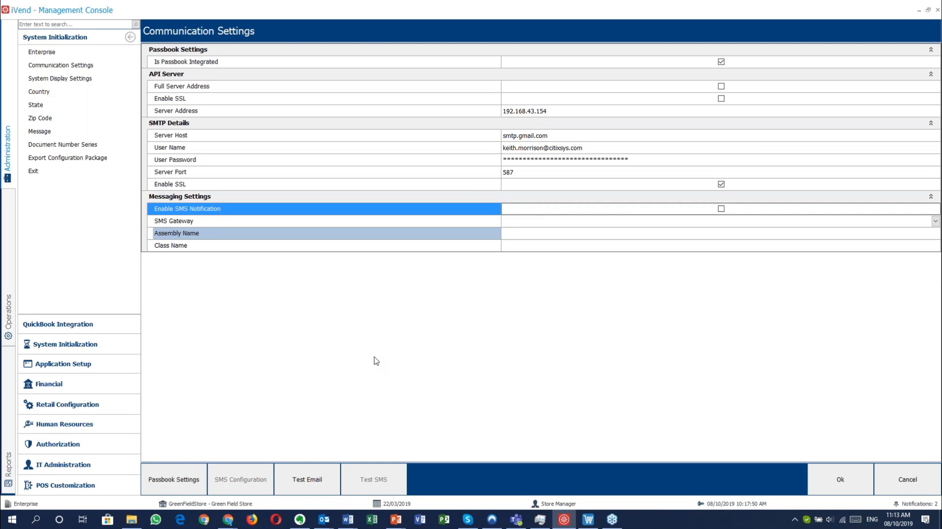
- Open Passbook Settings and review its integration credentials and the gift certificate, coupon and loyalty pass templates
click(170, 479)
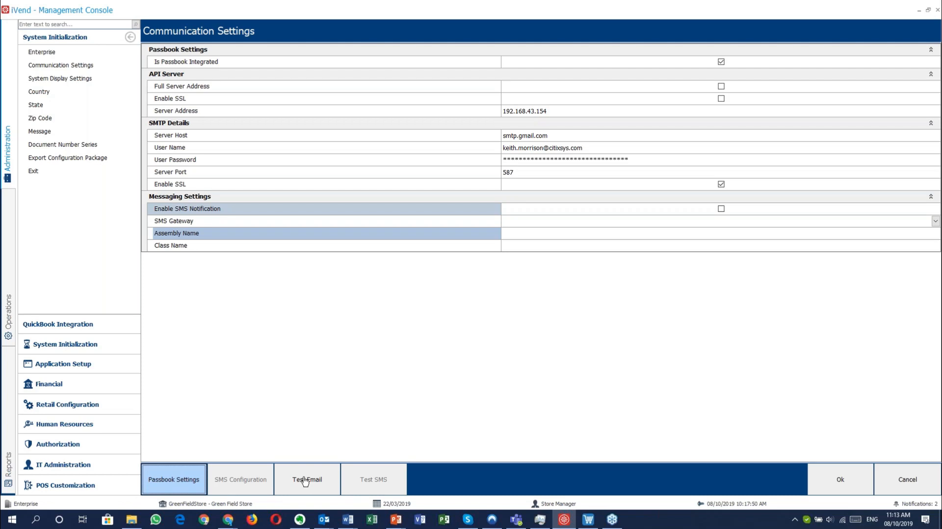
click(165, 490)
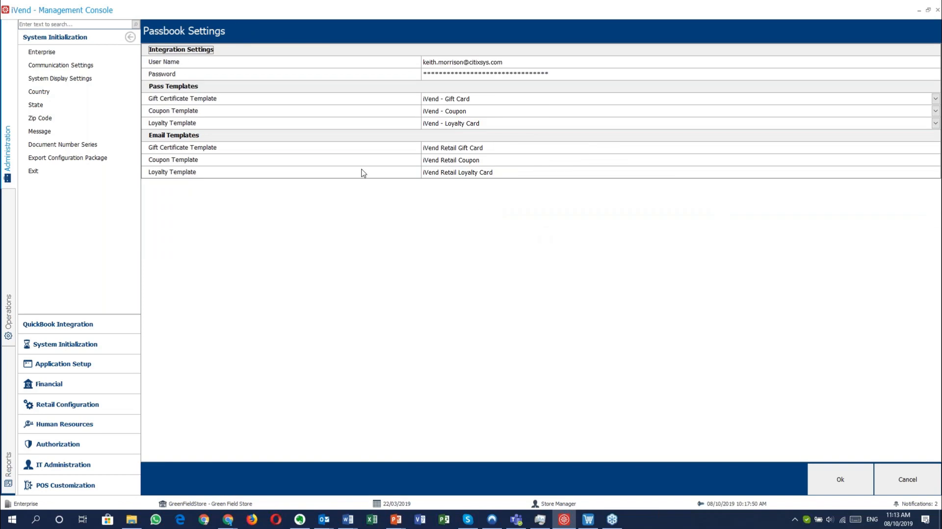
click(370, 65)
click(372, 74)
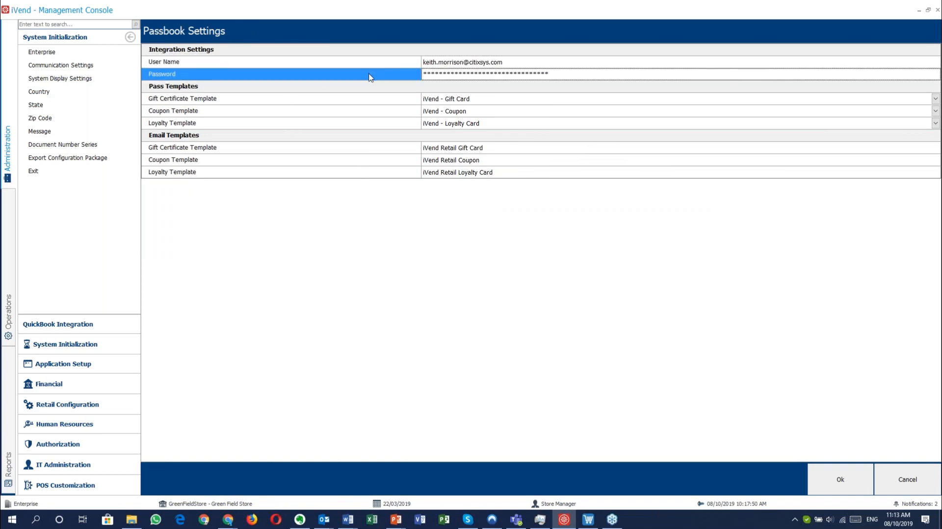
click(376, 101)
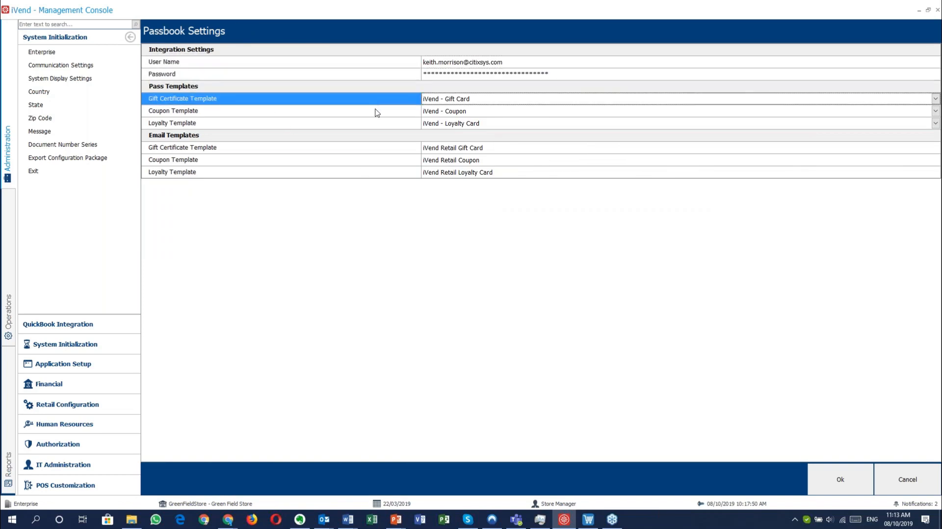
click(376, 111)
click(371, 126)
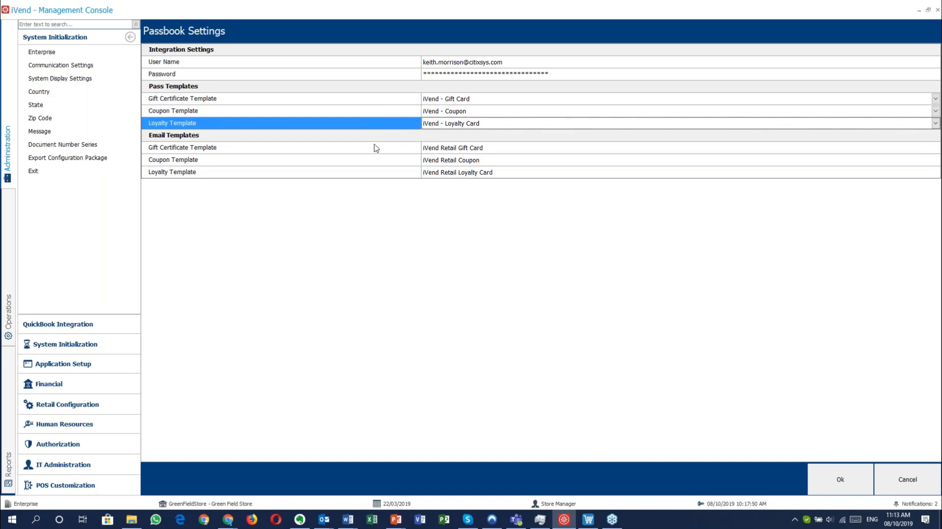
- Review the gift certificate, coupon and loyalty email templates, and close Passbook Settings and Communication Settings without saving
click(374, 147)
click(378, 160)
click(380, 173)
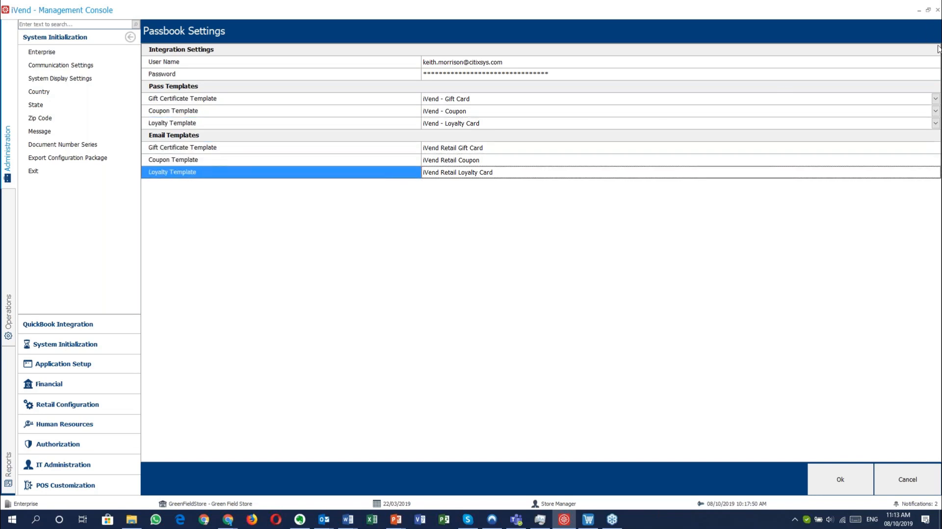
click(940, 49)
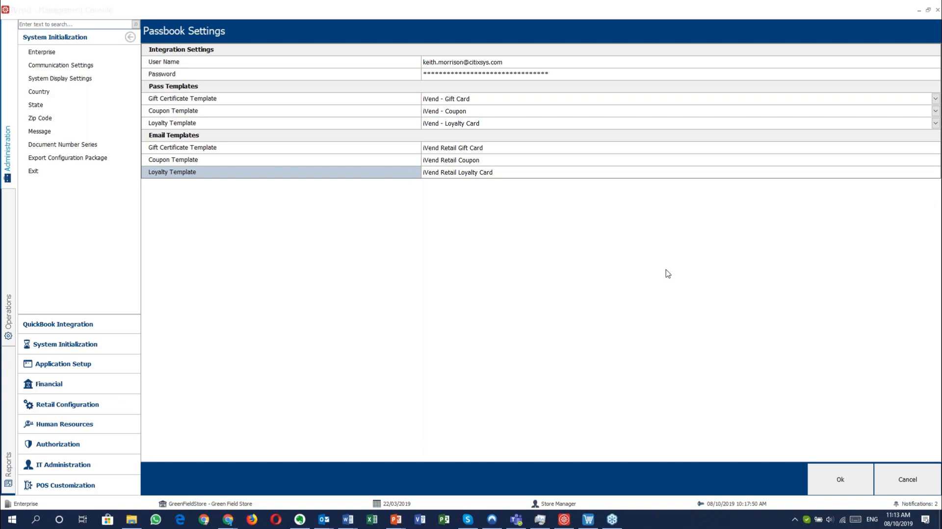
click(921, 487)
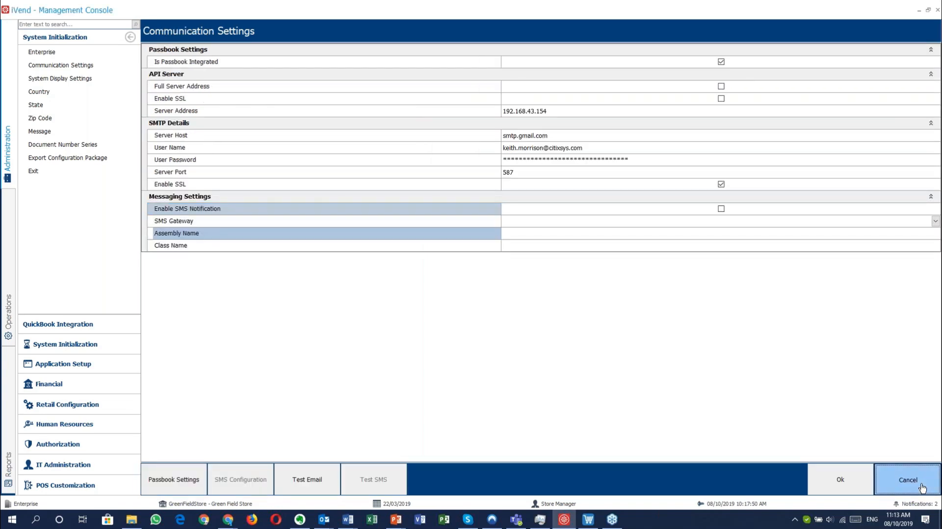
click(921, 487)
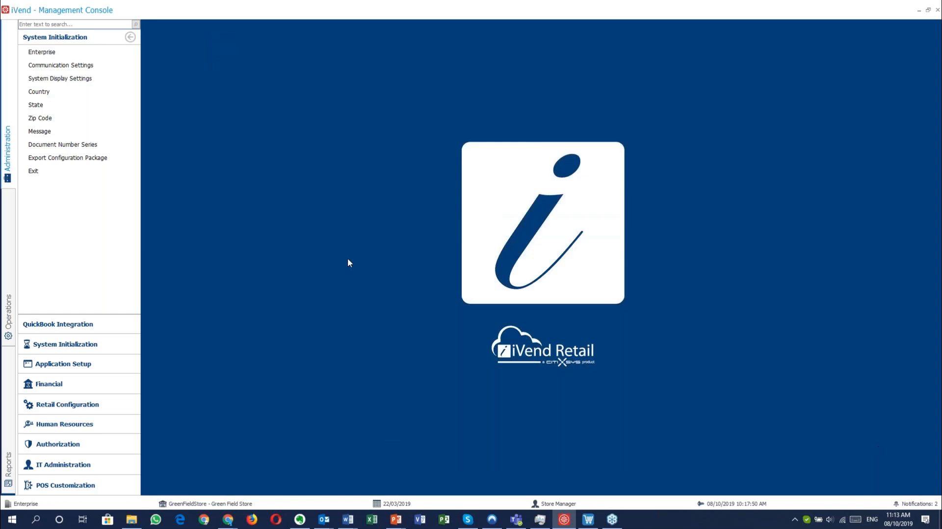
- Open System Display Settings, sort the cultures alphabetically by description, and open the English (United States) record
click(63, 79)
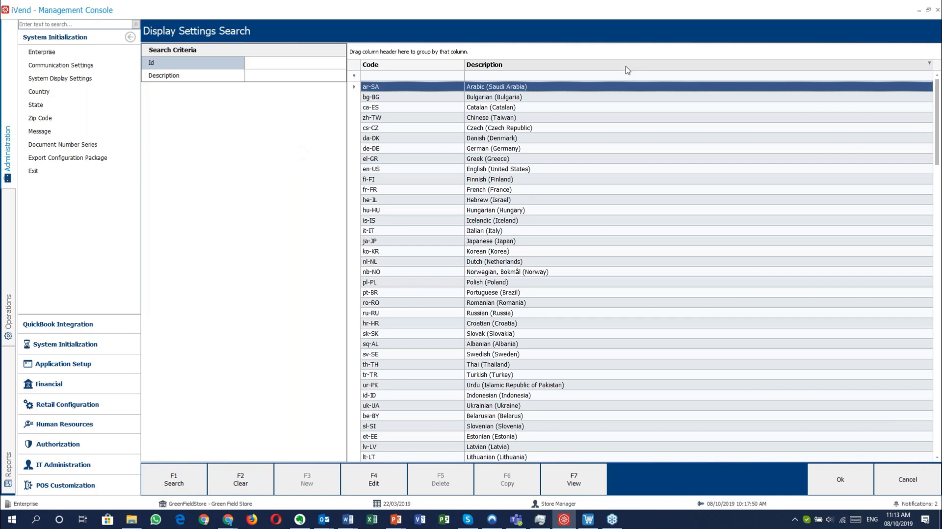
click(626, 66)
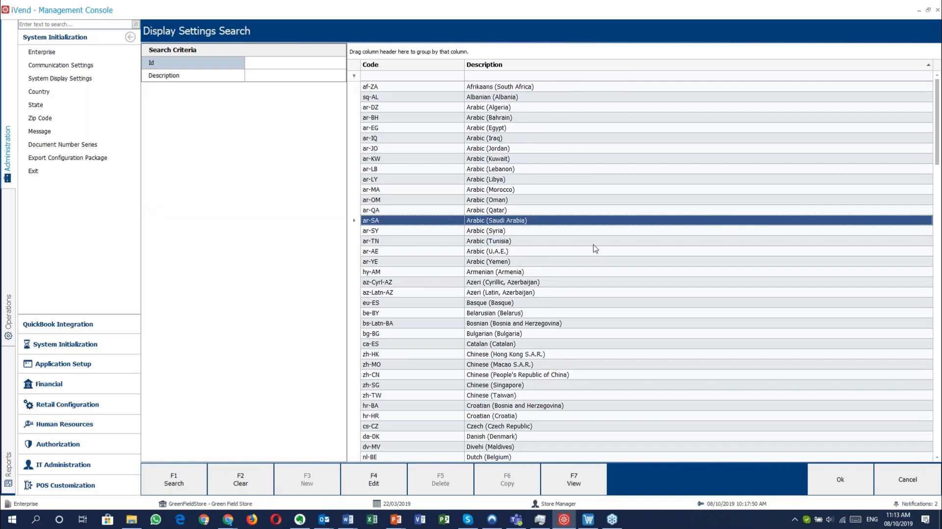
scroll(595, 248, down, 1)
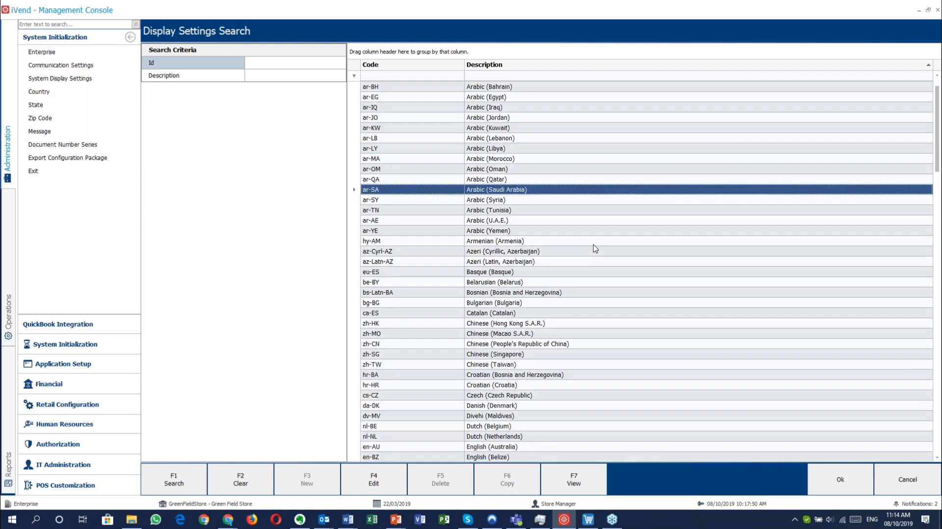
scroll(595, 248, down, 7)
click(529, 344)
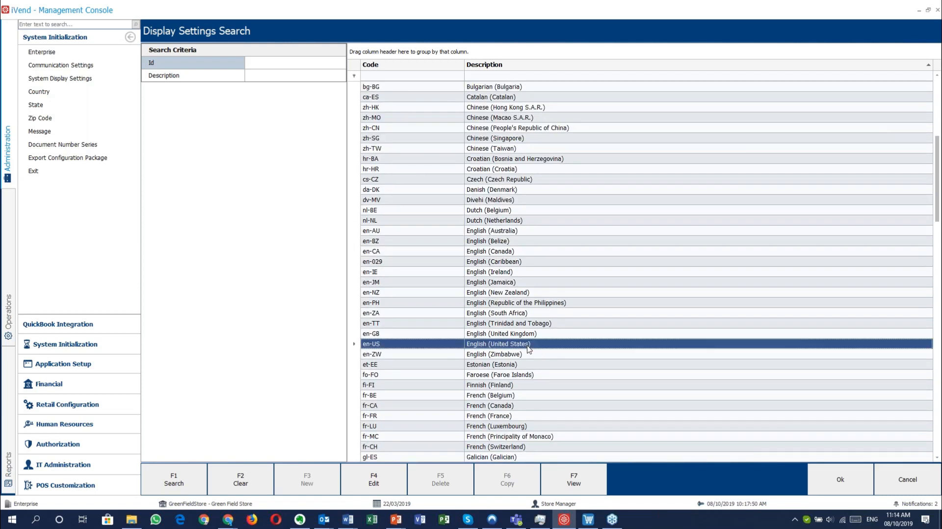
double_click(527, 345)
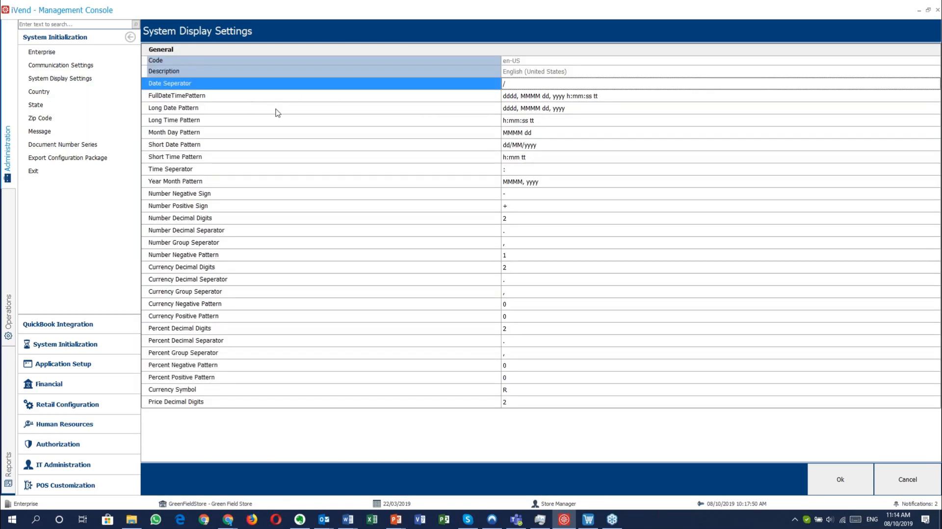
- Review the date, time and number formats and the Currency Symbol for English (United States)
click(276, 111)
click(270, 120)
click(270, 134)
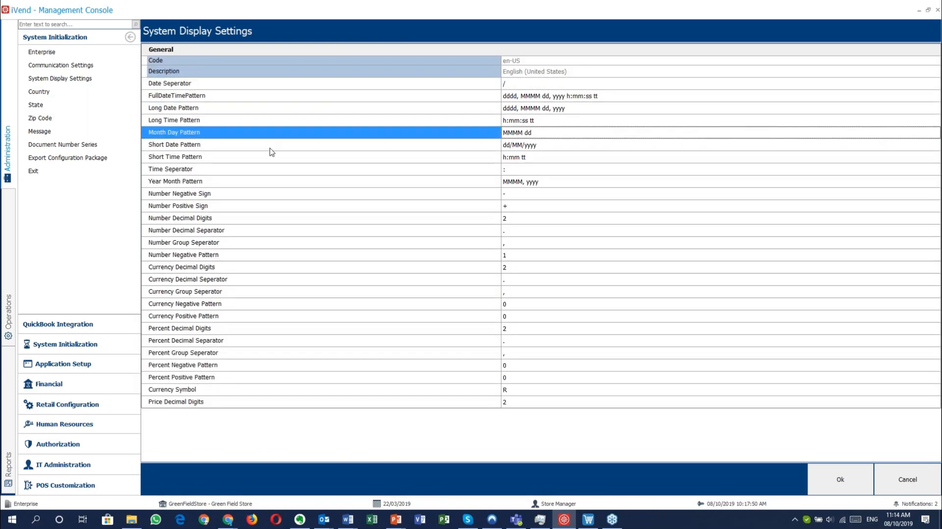
click(268, 146)
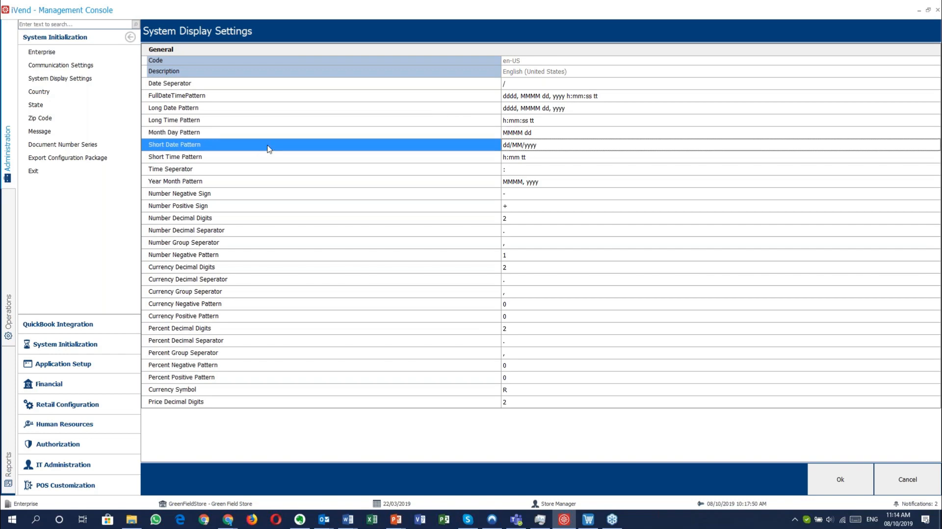
click(278, 170)
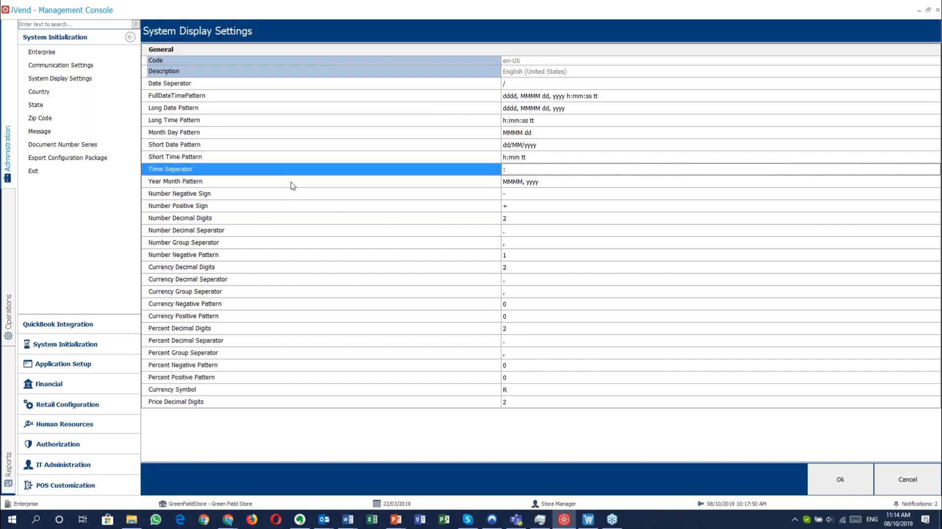
click(293, 184)
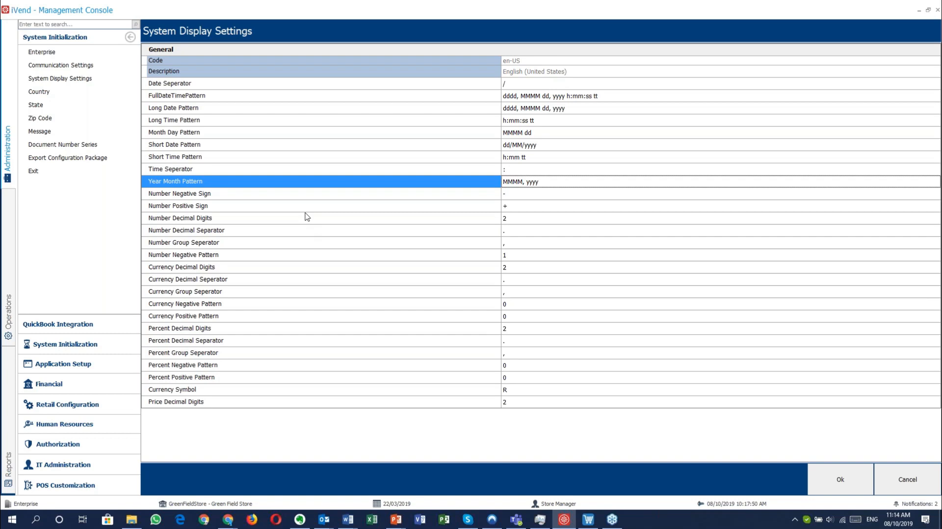
click(306, 217)
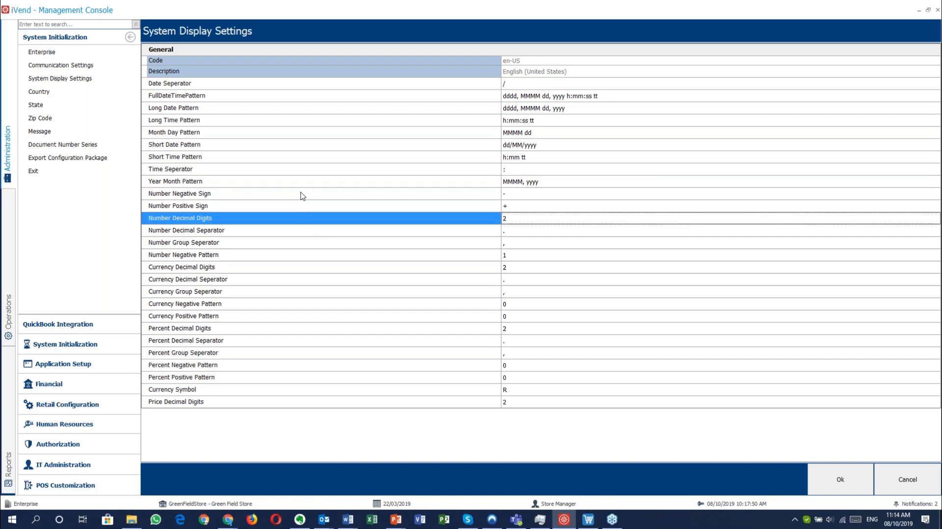
click(319, 394)
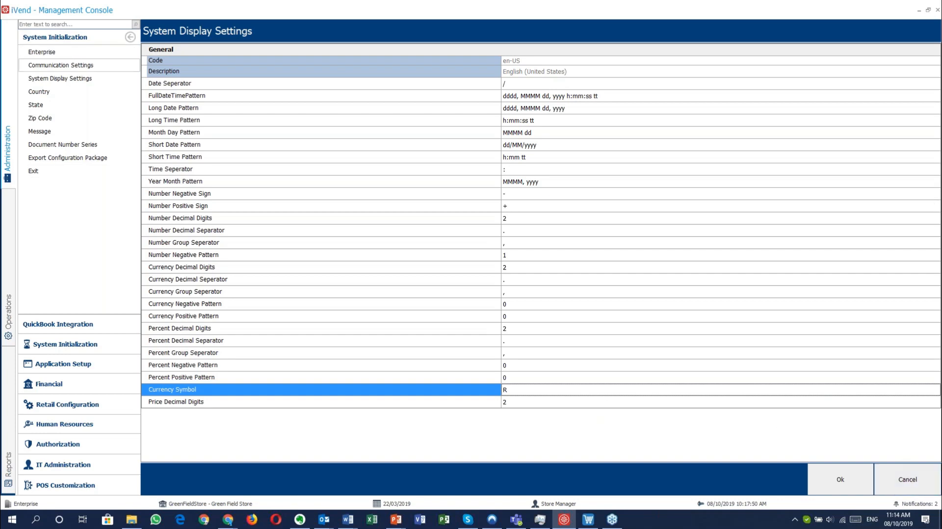
- Close the English (United States) record and the Display Settings search without saving
click(887, 480)
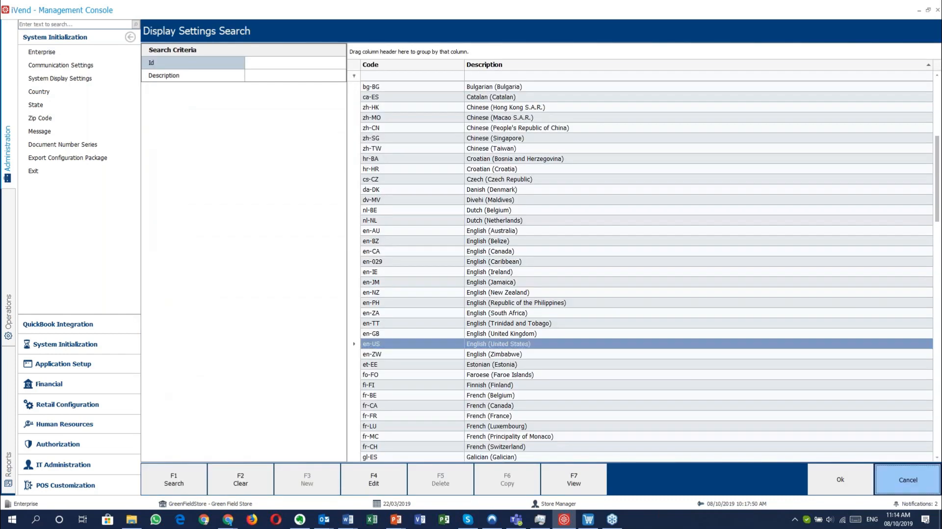
click(898, 479)
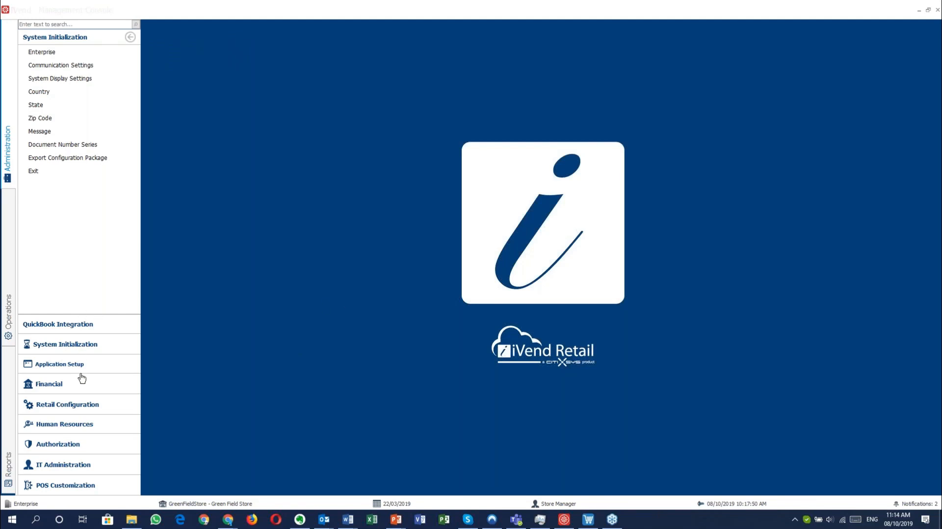
click(64, 385)
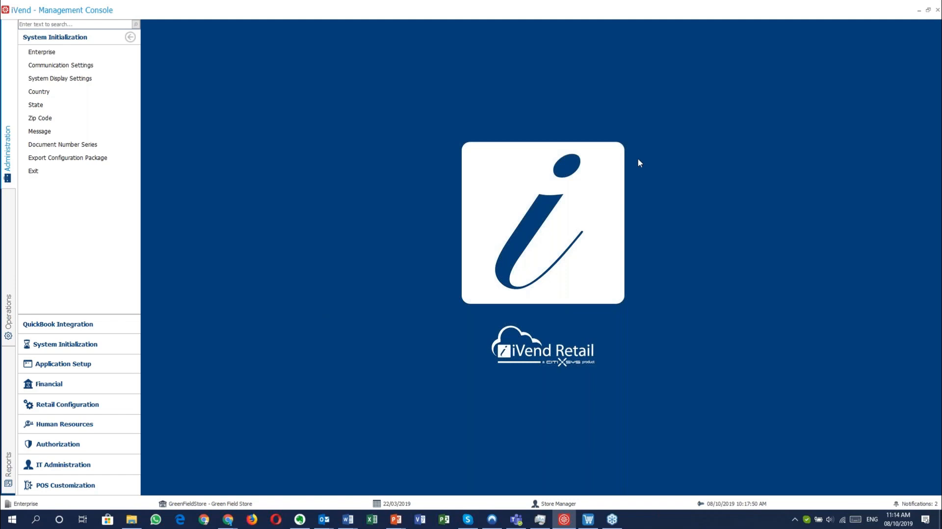
- Open the Country list, look through the country codes and descriptions down to Sudan, and close it
click(81, 96)
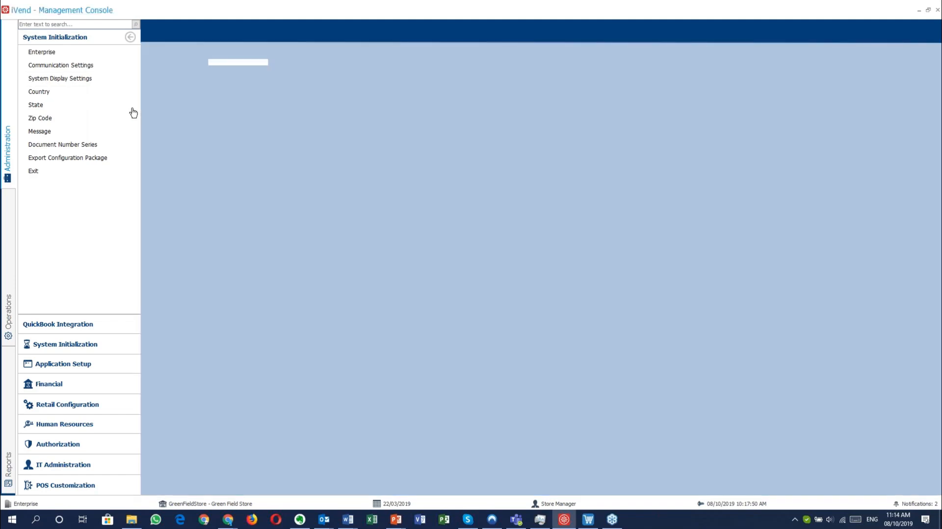
scroll(556, 170, down, 6)
scroll(556, 171, down, 20)
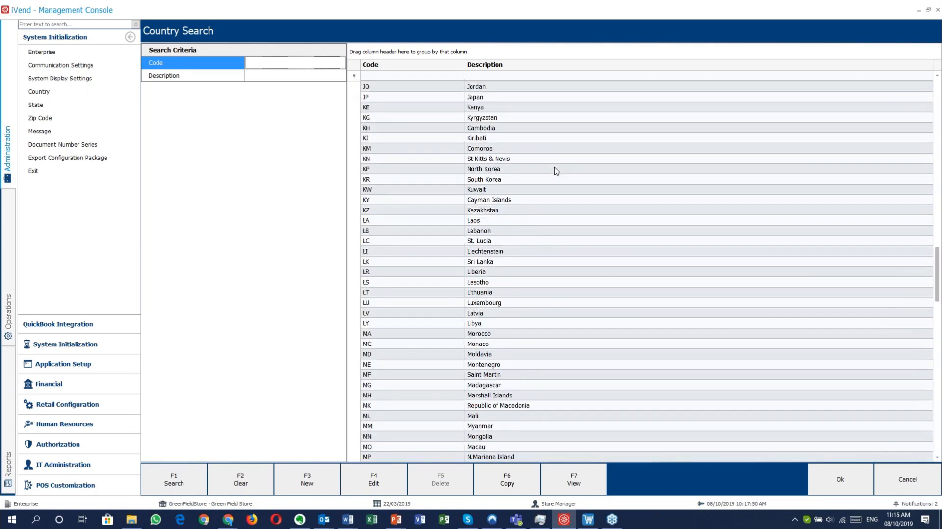
scroll(556, 171, down, 11)
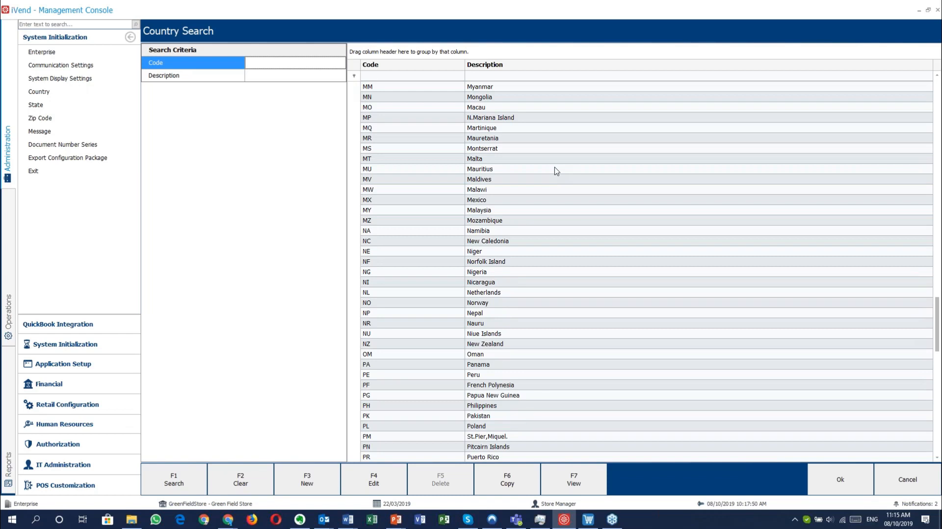
scroll(556, 171, down, 5)
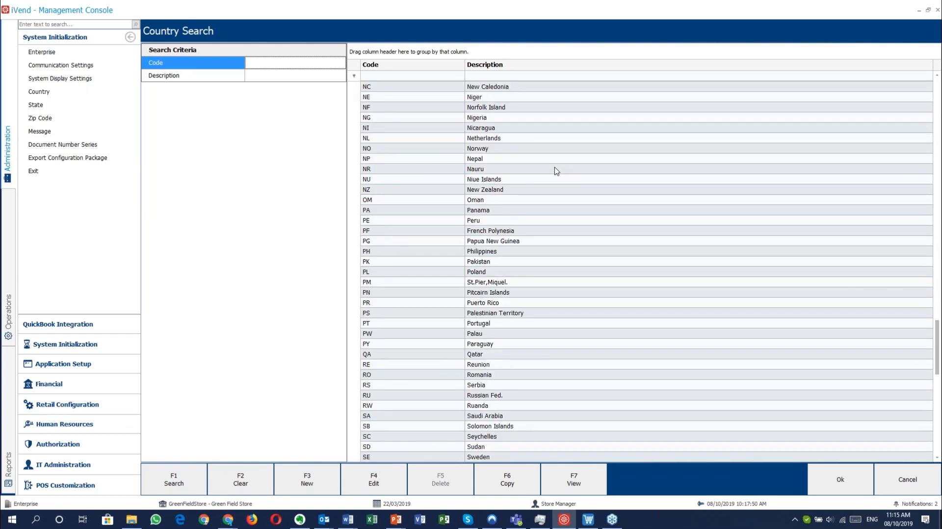
scroll(557, 170, down, 4)
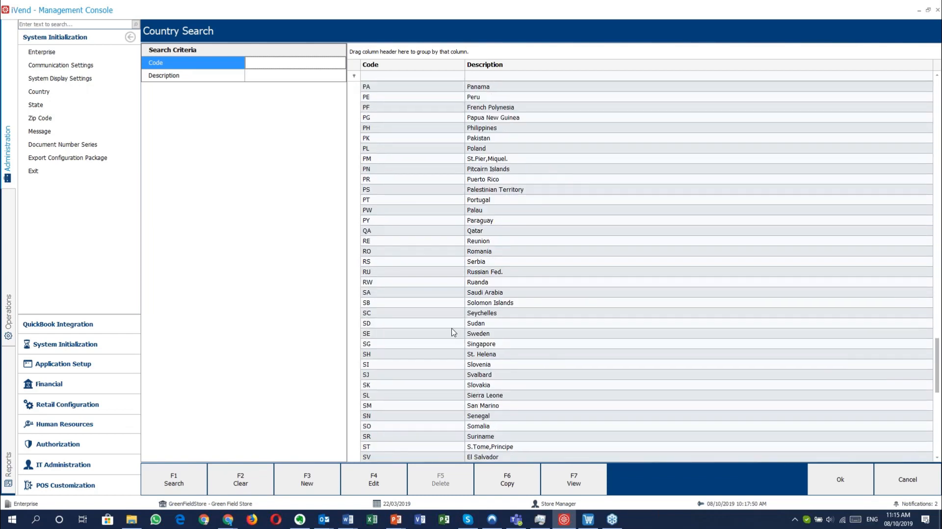
click(475, 324)
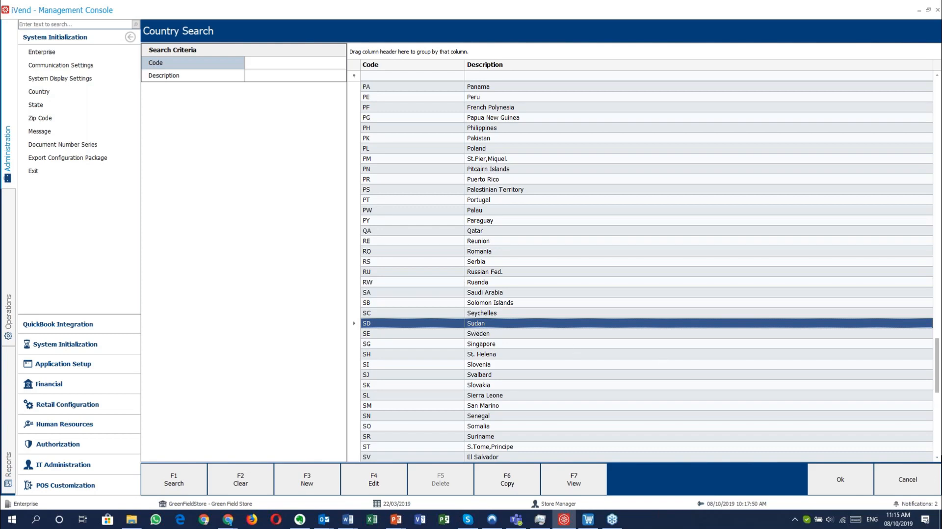
click(921, 481)
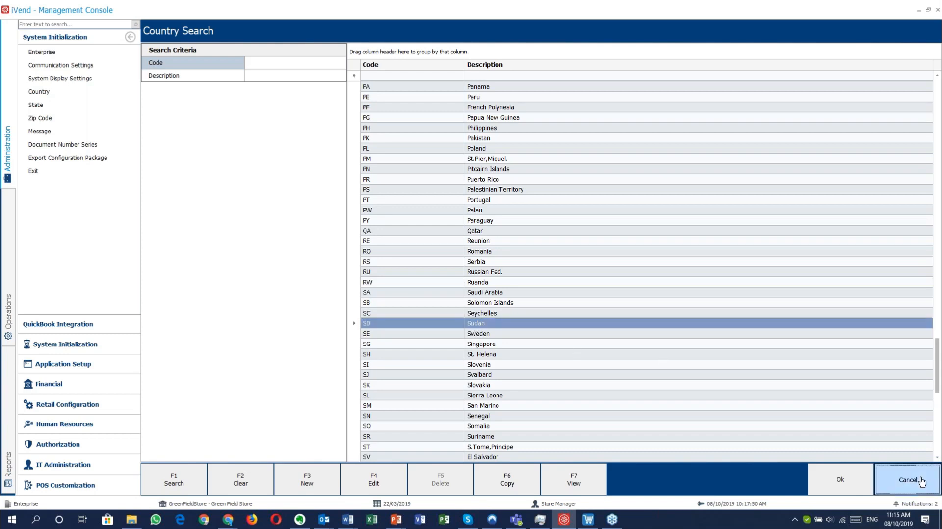
- View and close the State list, and open Zip Code to add a blank entry and cancel it
click(61, 106)
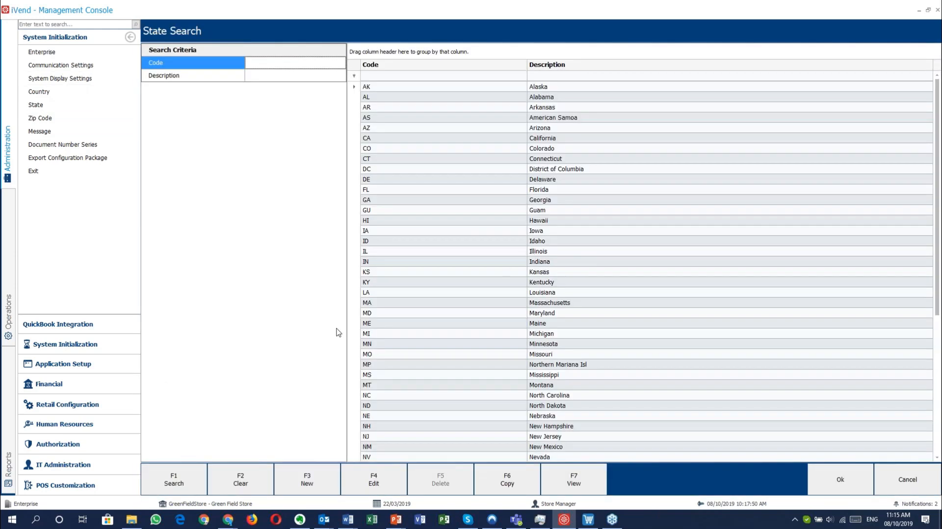
click(914, 483)
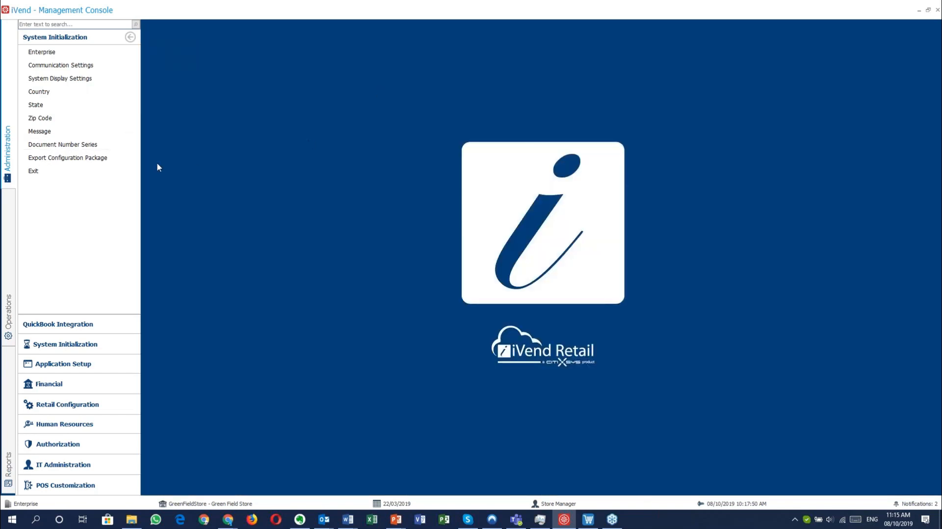
click(63, 121)
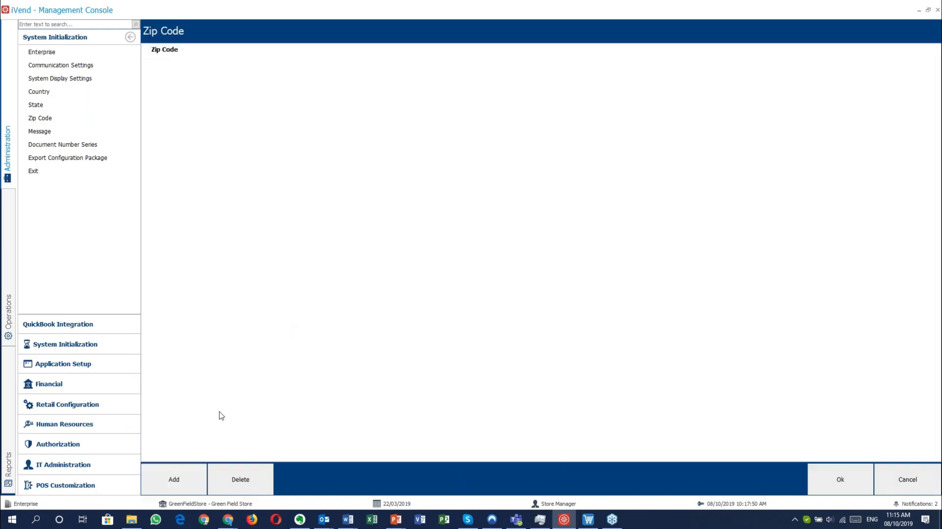
click(190, 480)
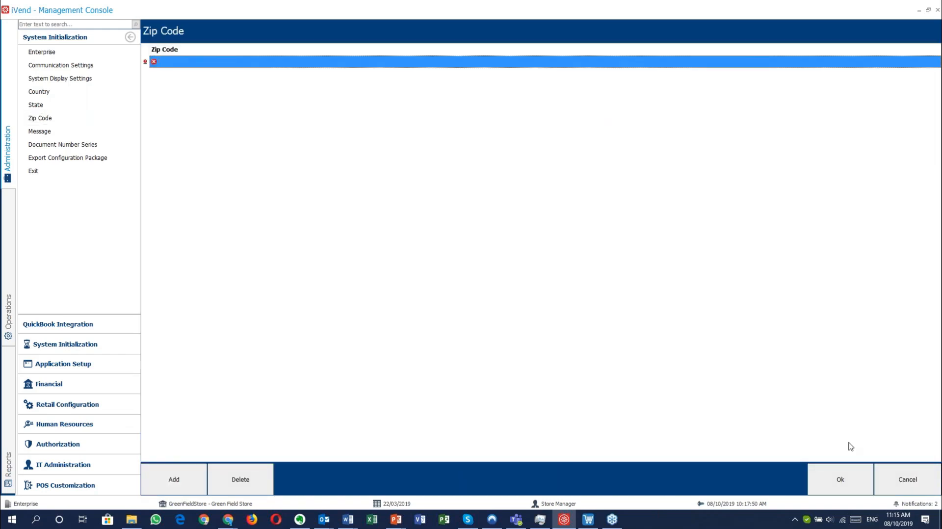
click(925, 480)
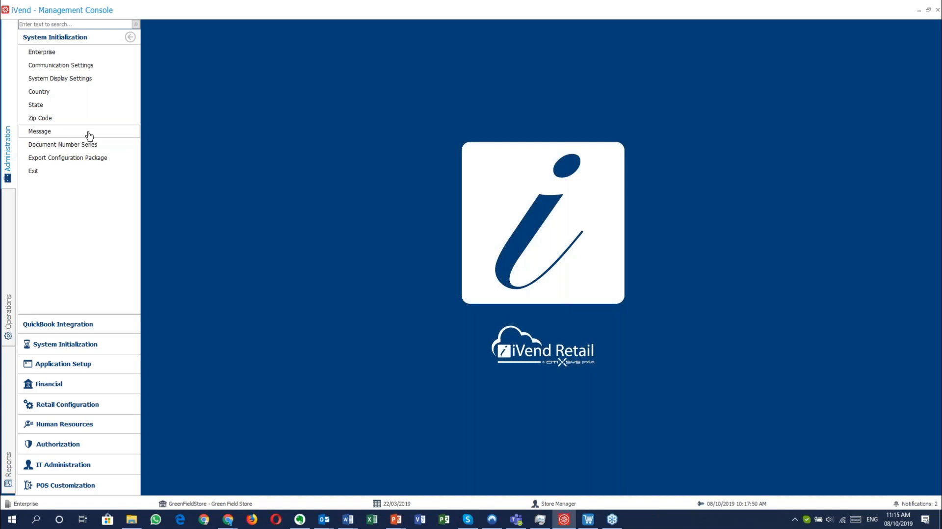
- Open Message, start a new retail message, and review the available message types
click(89, 135)
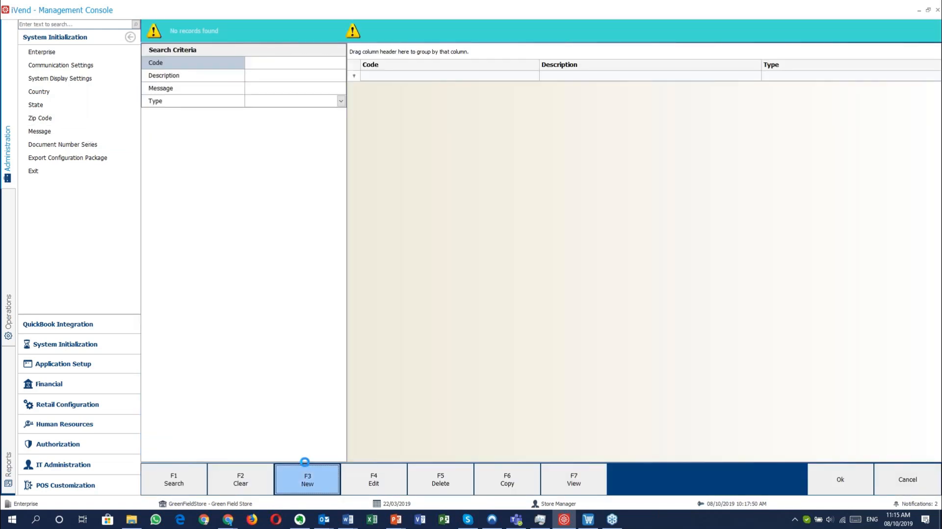
click(304, 464)
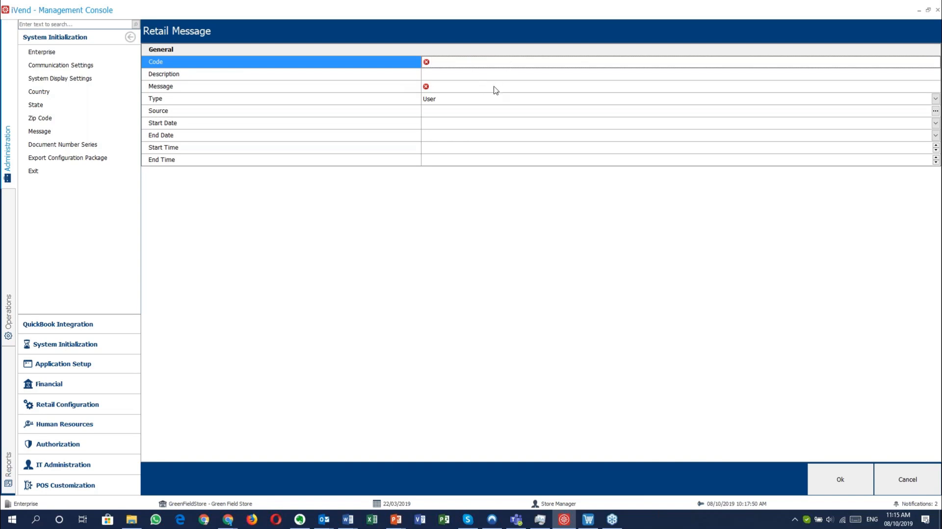
click(496, 103)
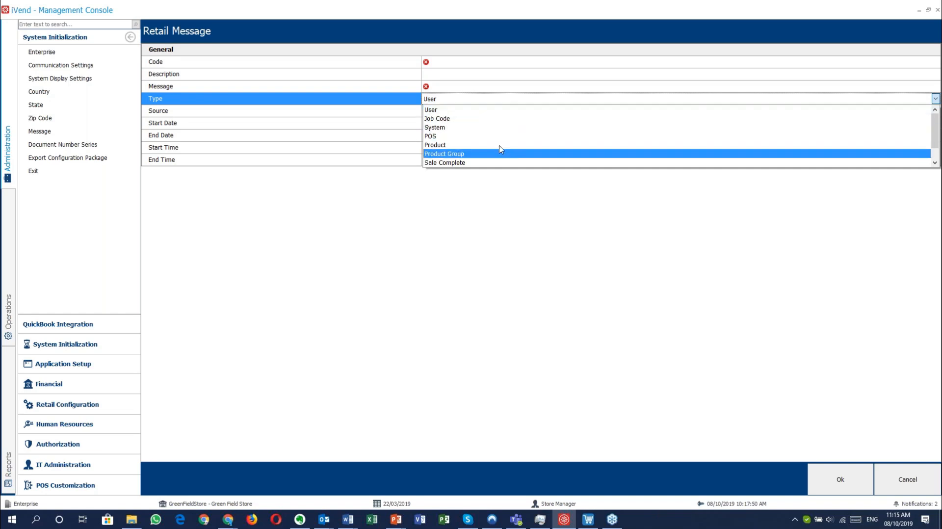
scroll(498, 147, down, 1)
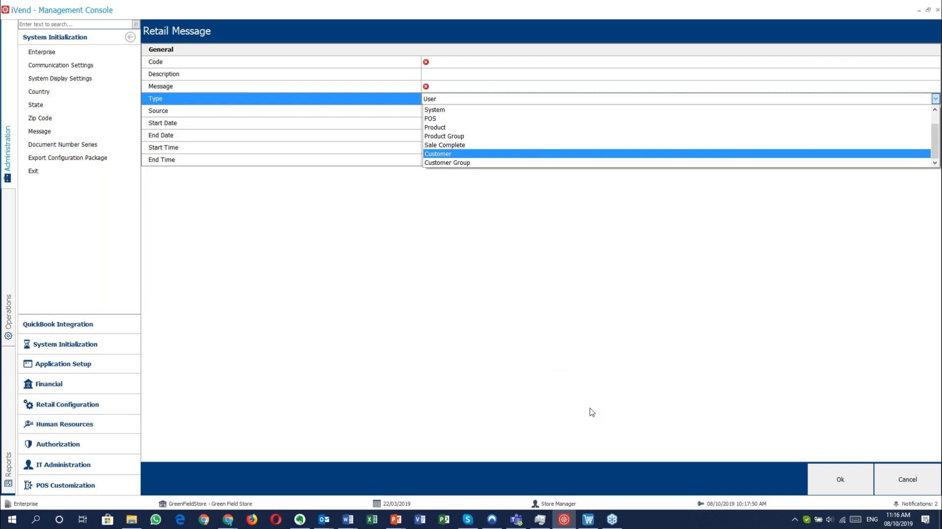
- Switch to iVend Retail Point of Sale to view its sale screen, and return to the Management Console
mouse_move(595, 525)
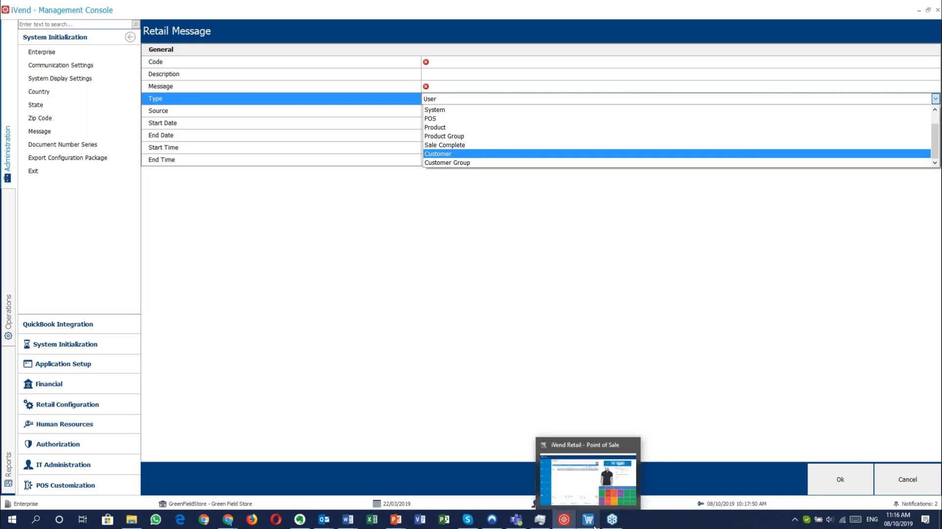
click(595, 526)
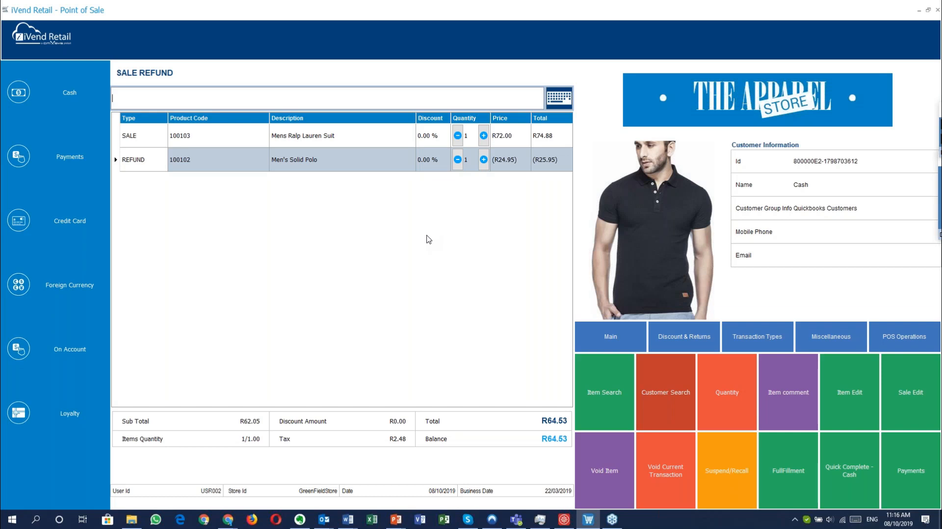
click(565, 523)
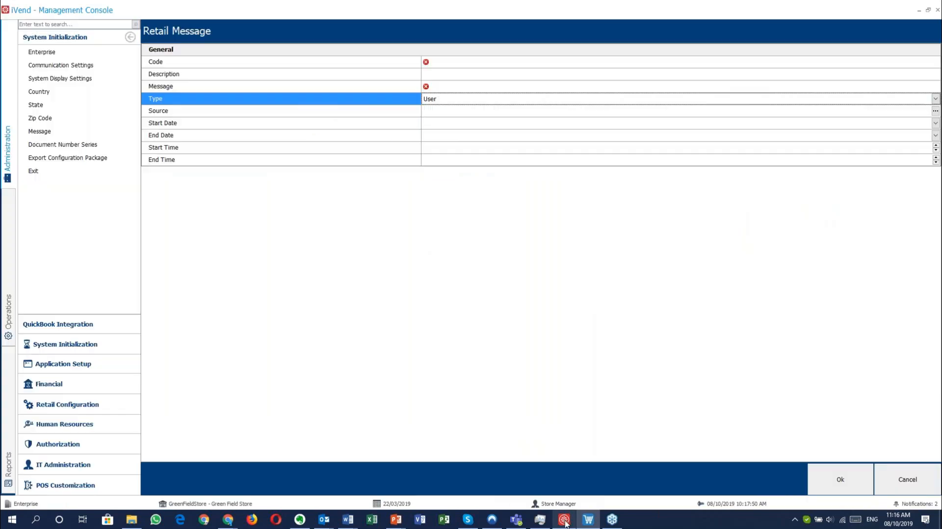
- Look at the retail message's Start Date, End Date and Source fields, and close the message screens without saving
click(393, 124)
click(395, 136)
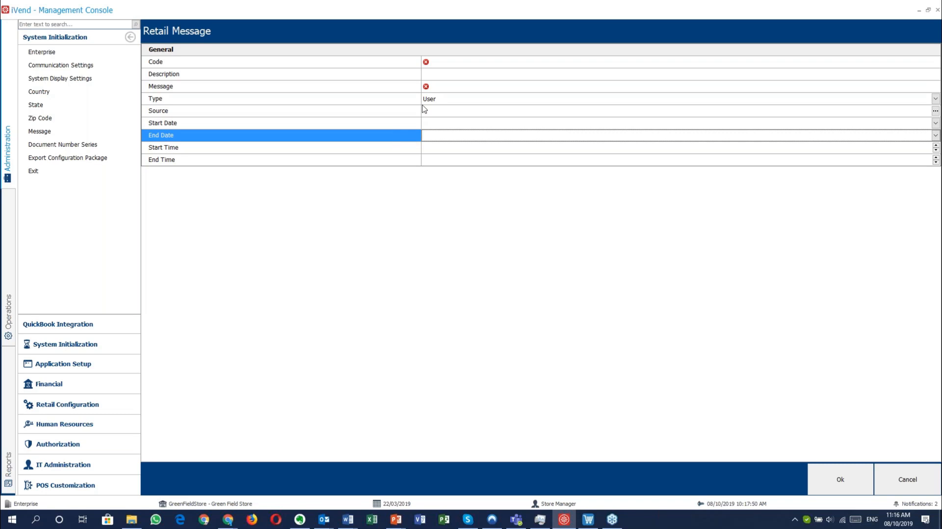
click(442, 112)
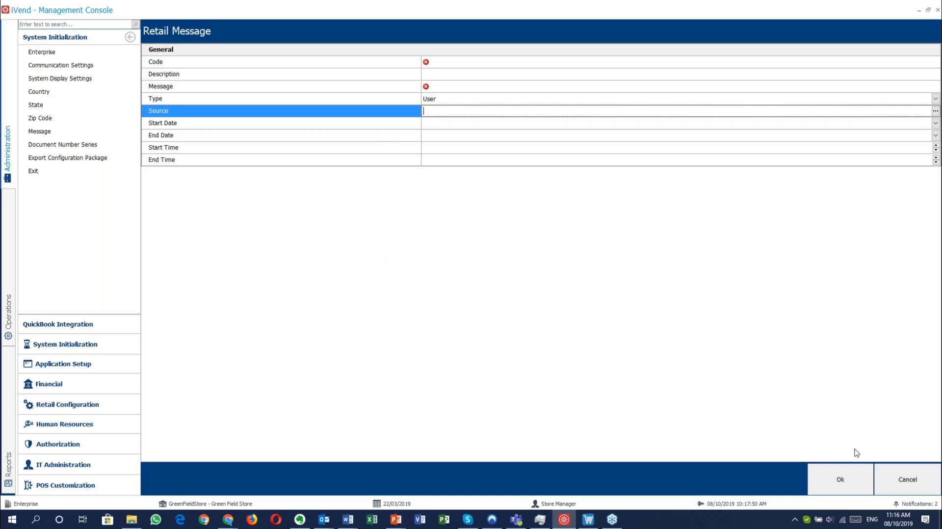
click(906, 480)
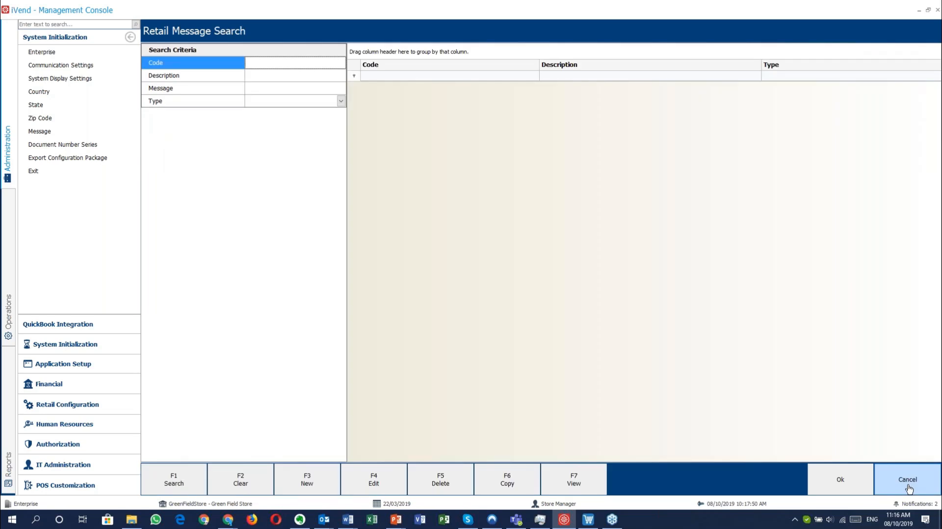
click(906, 485)
- Open Document Number Series, start a new series, and look at its Store and POS fields
click(76, 145)
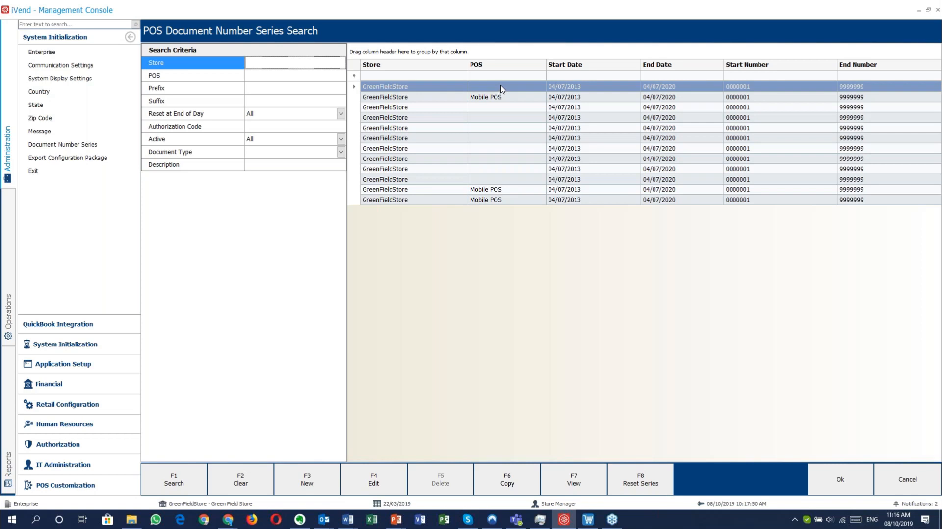
click(319, 485)
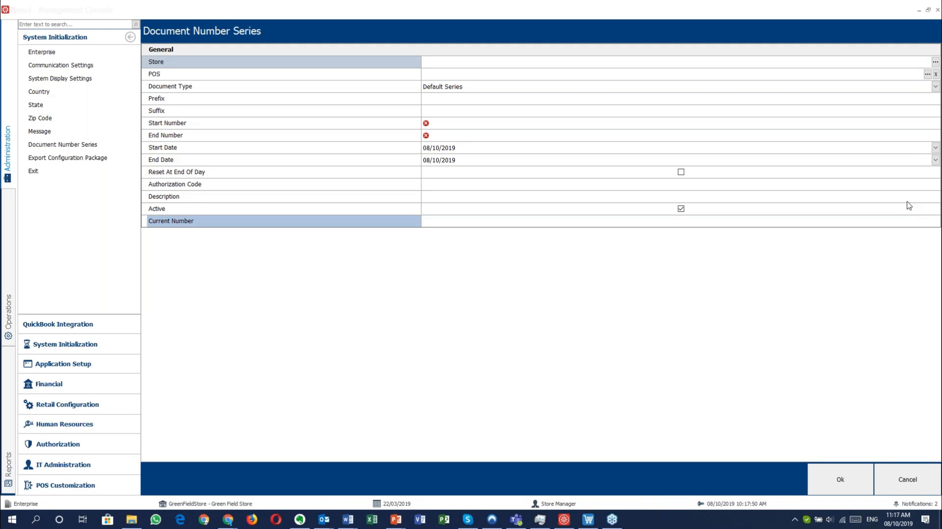
click(521, 62)
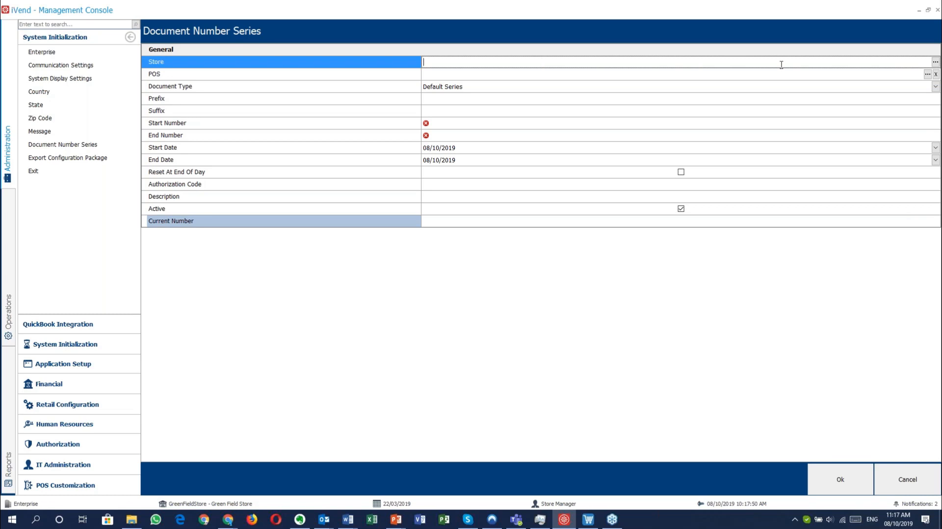
click(457, 76)
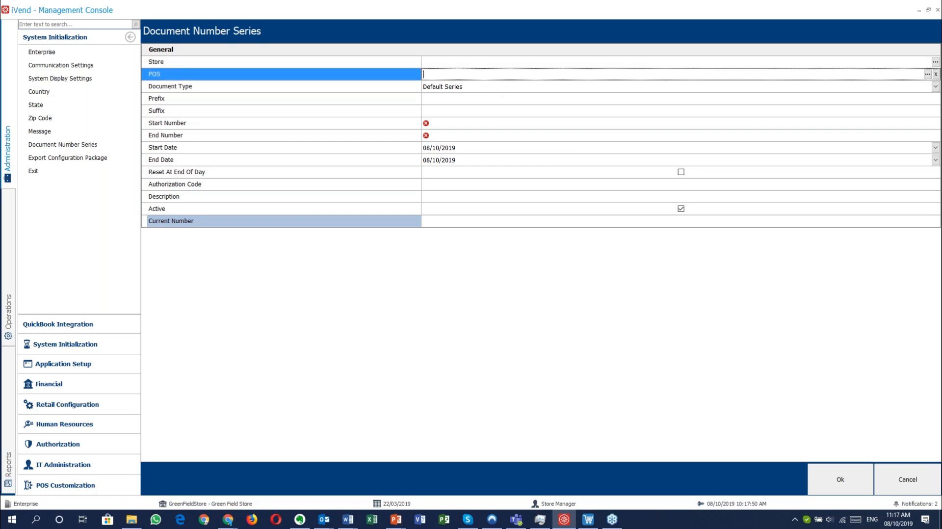
- Review the Document Type options for the new number series, from Purchase Order through Inventory Count
click(484, 88)
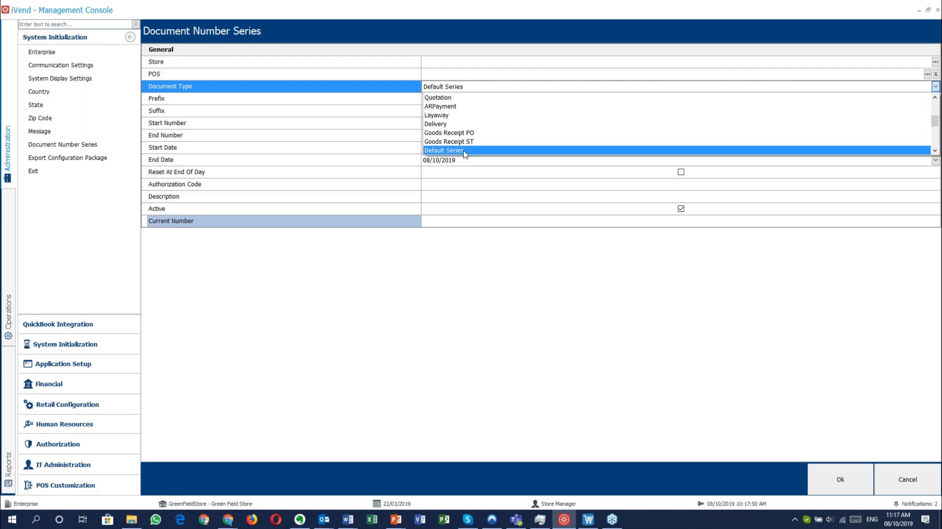
scroll(503, 101, up, 4)
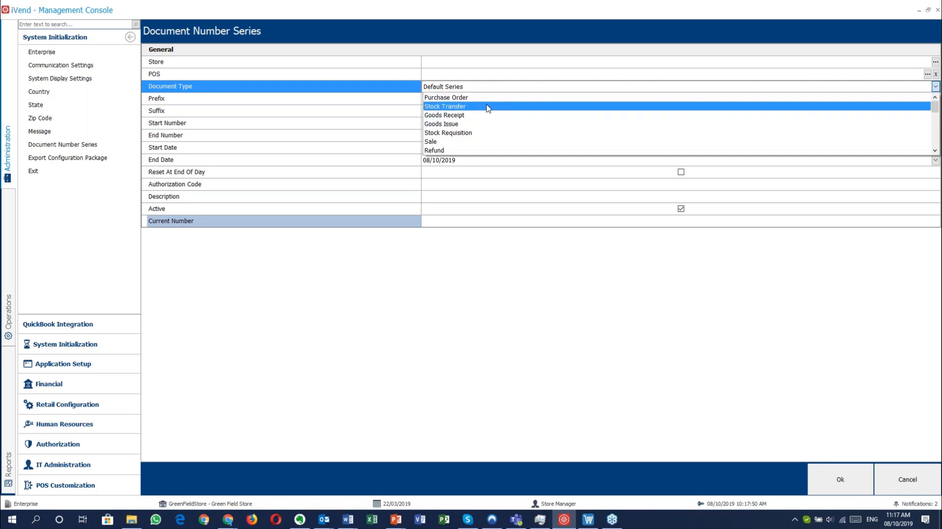
scroll(484, 125, down, 5)
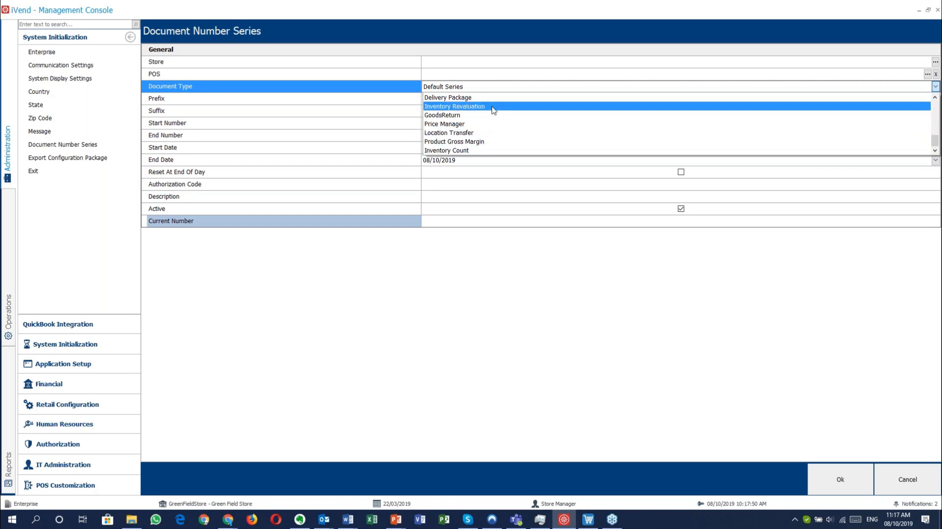
scroll(493, 110, up, 5)
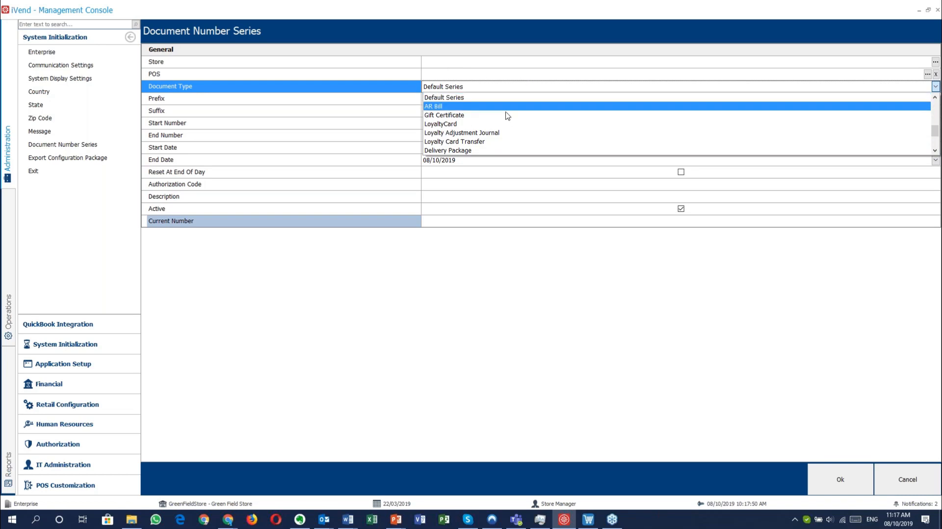
scroll(501, 130, down, 2)
scroll(504, 131, up, 1)
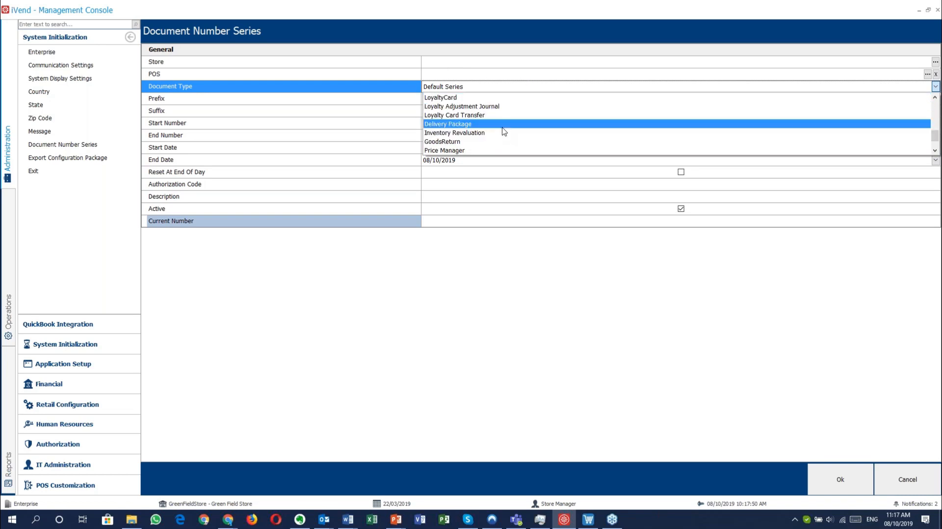
scroll(504, 131, up, 1)
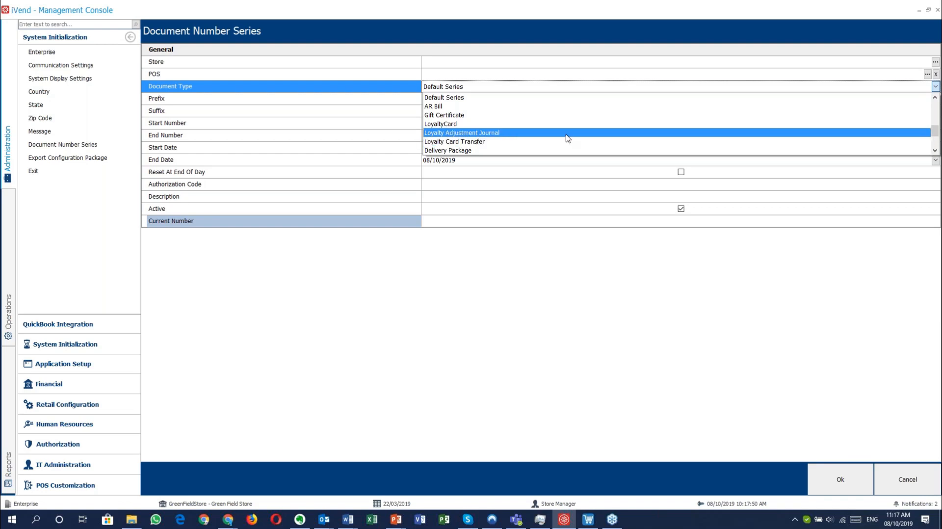
- Close the Document Type options and look at the new number series' Prefix, Suffix, Start and End Number, and Start and End Date fields
click(576, 87)
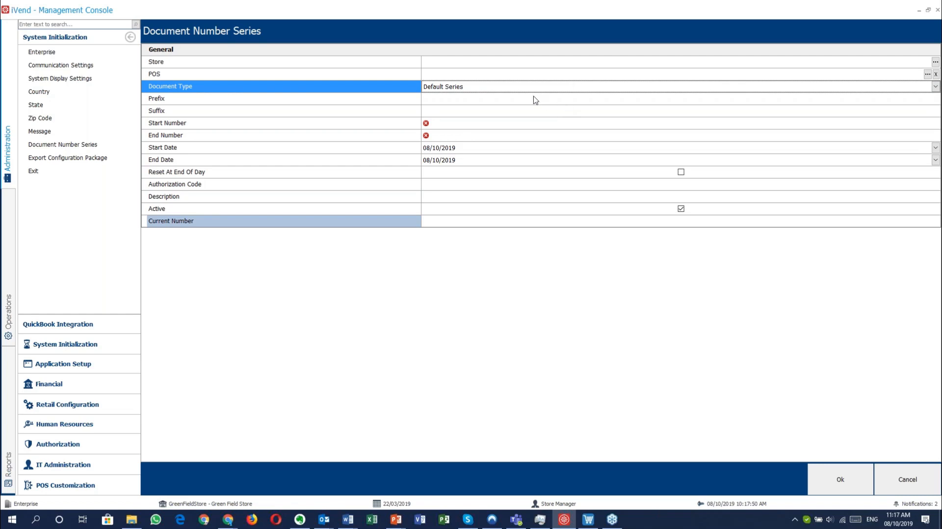
click(510, 92)
click(506, 97)
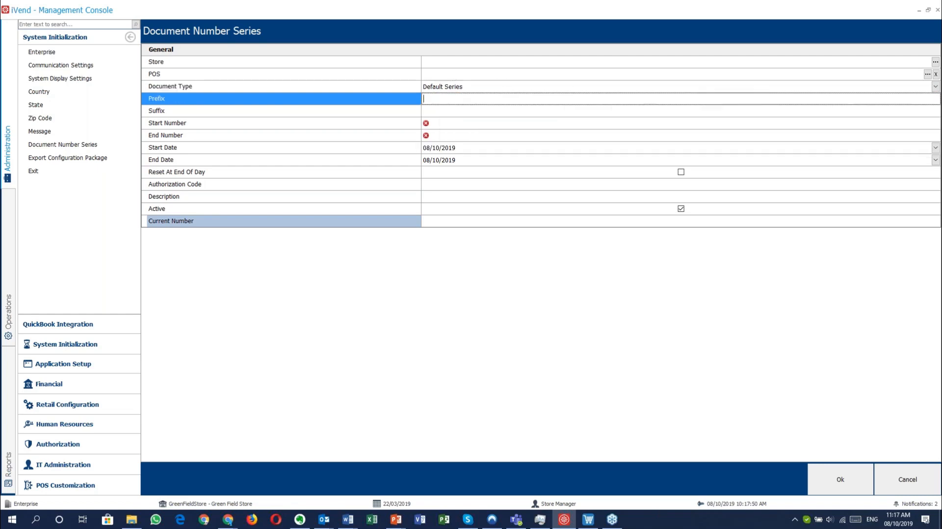
click(505, 111)
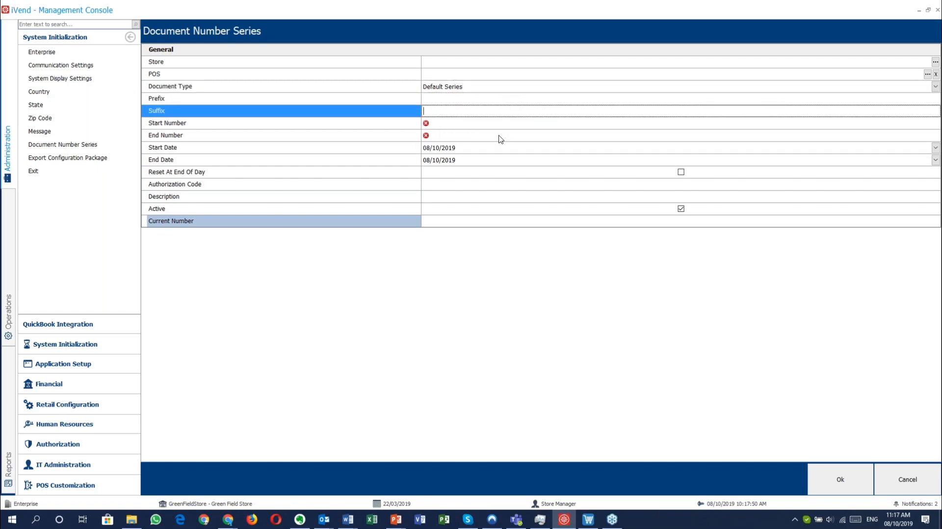
click(493, 125)
click(501, 137)
click(506, 147)
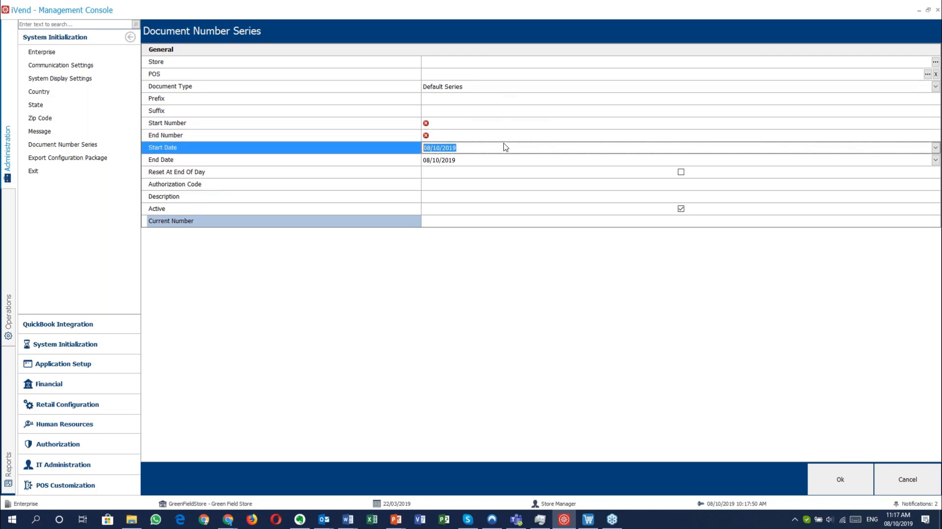
click(510, 161)
- Look at the series' Reset At End Of Day, Authorization Code, Description, Active and Current Number fields, and cancel the new series
click(431, 174)
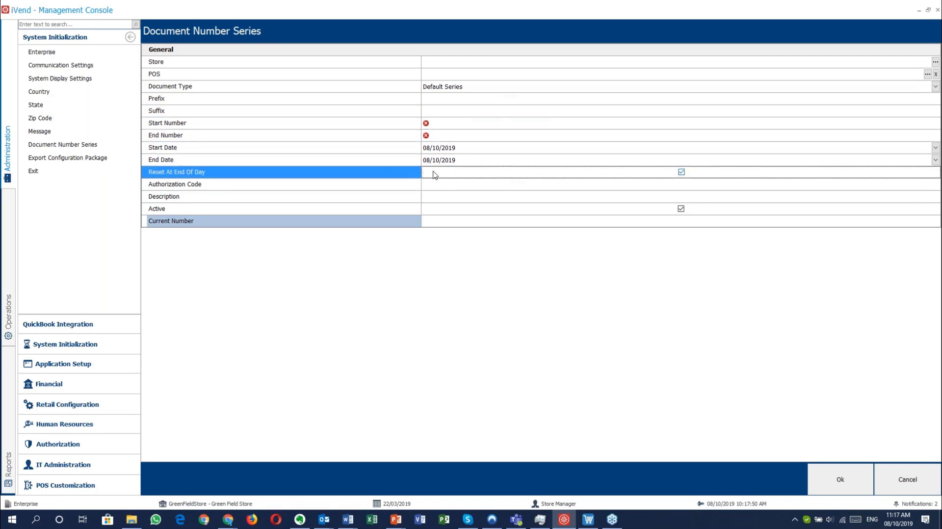
click(583, 190)
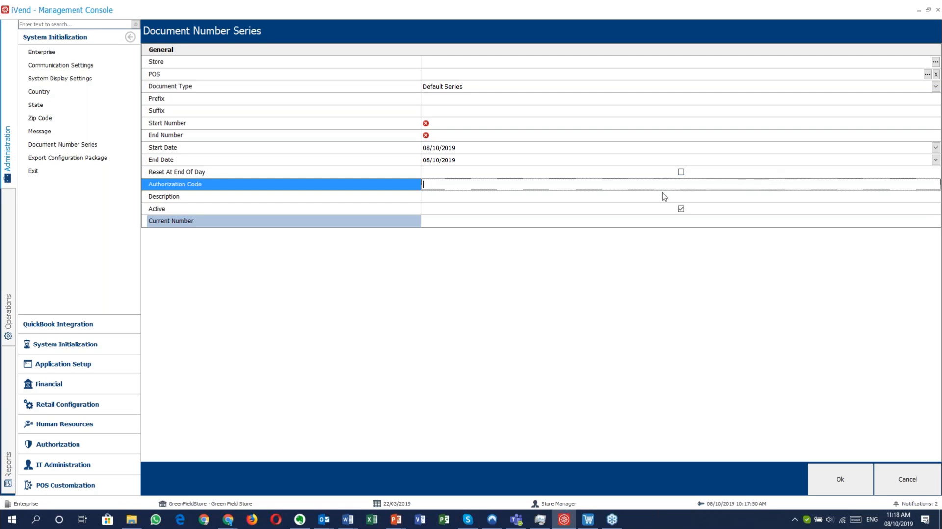
click(638, 199)
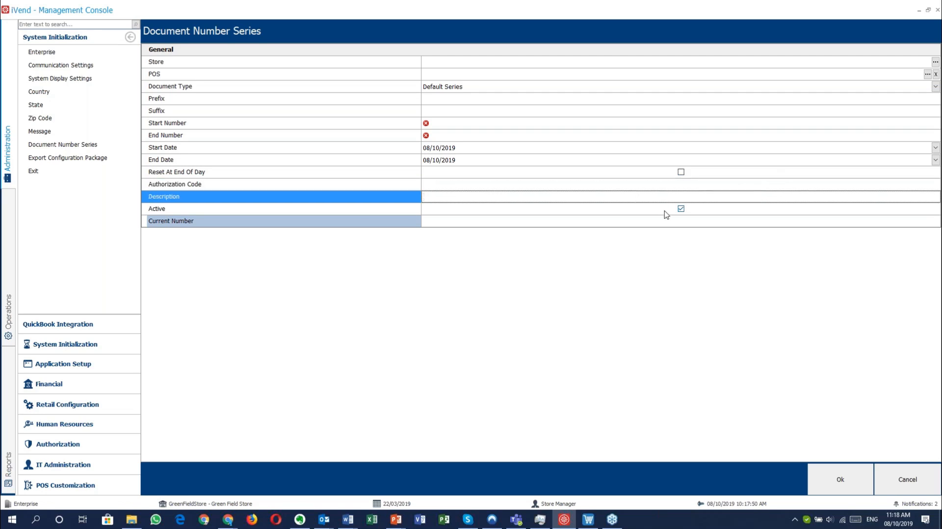
click(629, 211)
click(626, 222)
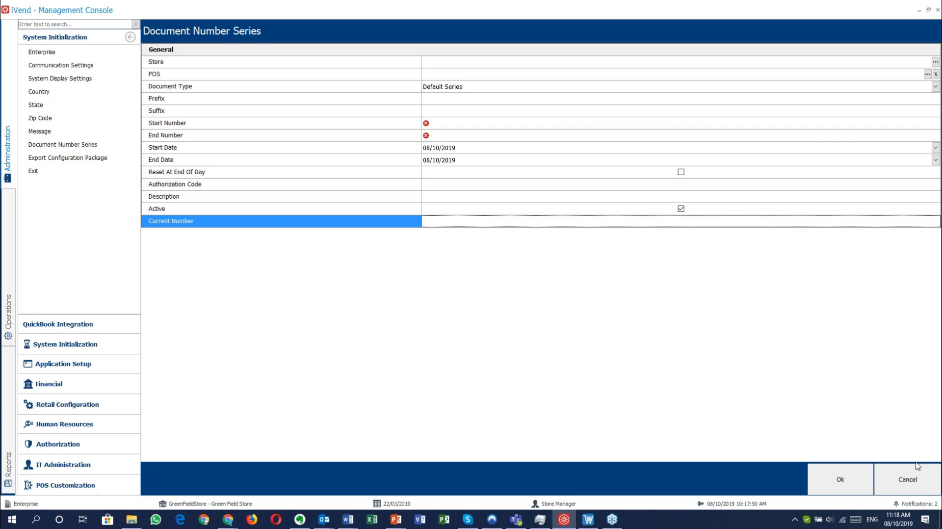
click(919, 481)
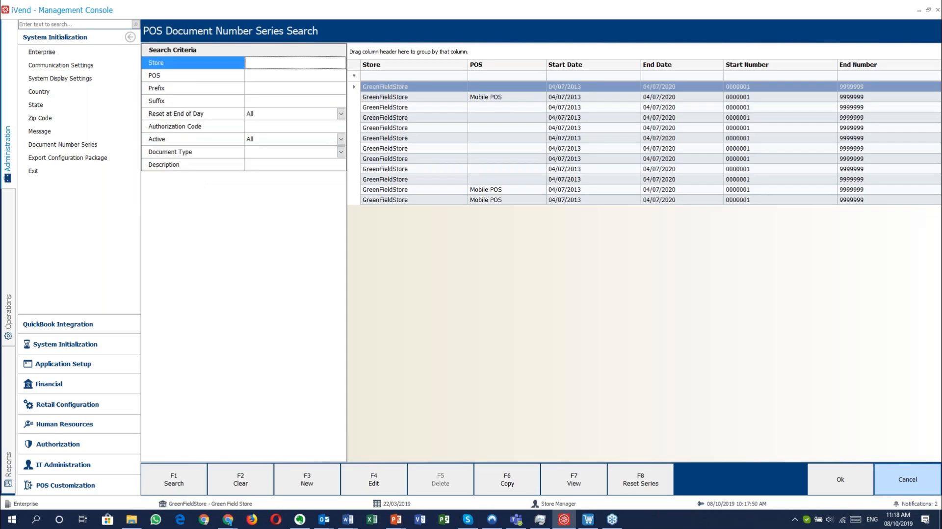
- Open Export Configuration Package, start exporting the settings of all modules, and cancel saving the backup package
click(138, 160)
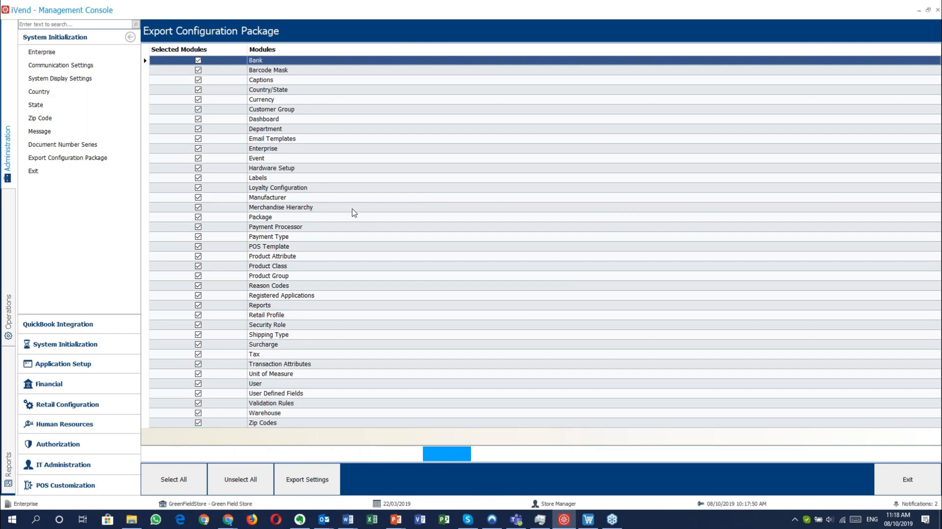
click(302, 484)
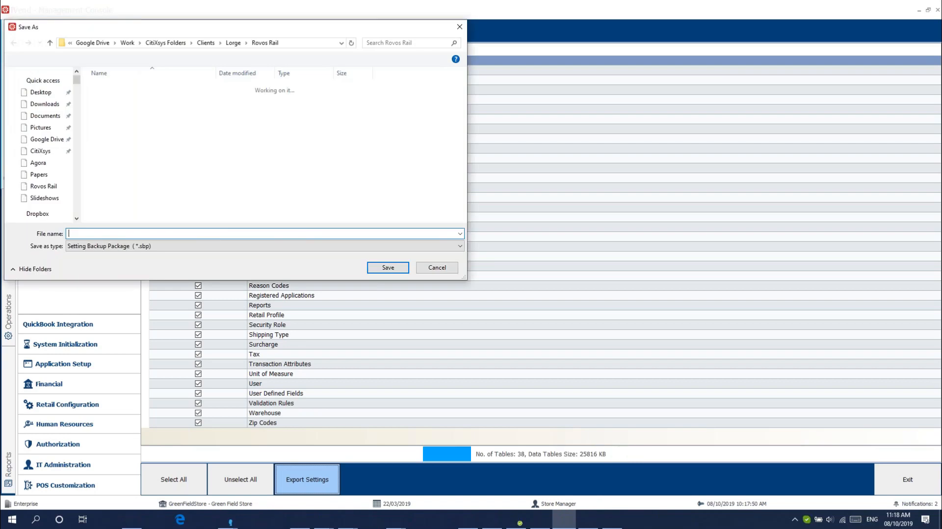
click(437, 268)
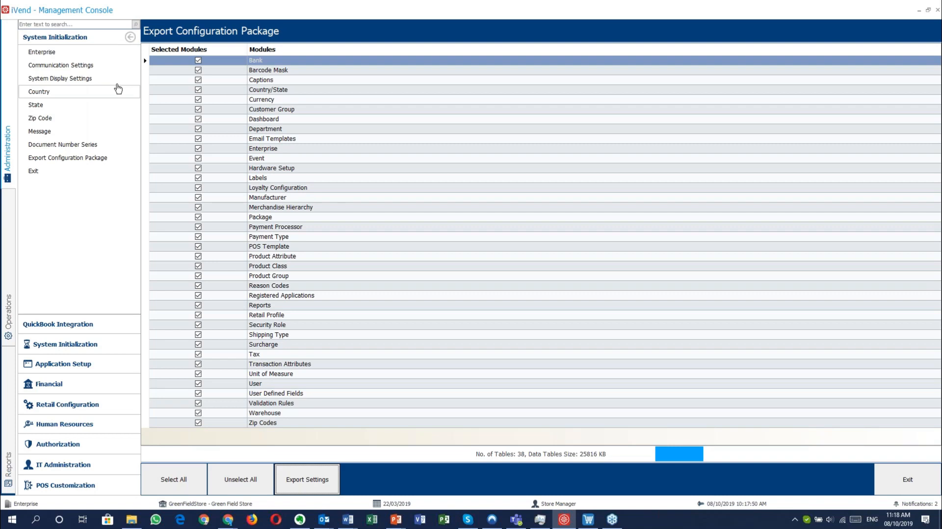
- View the Enterprise Settings screen, and close both it and Export Configuration Package without saving
click(81, 52)
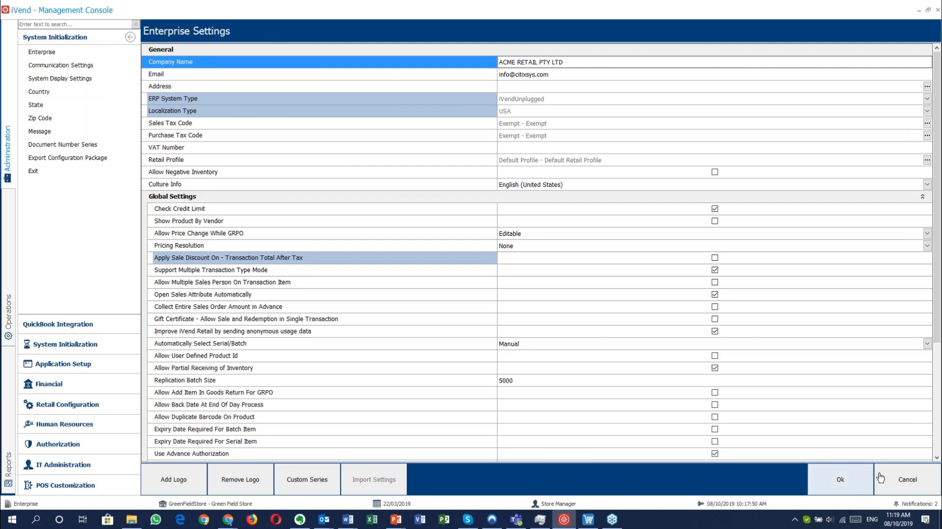
click(904, 483)
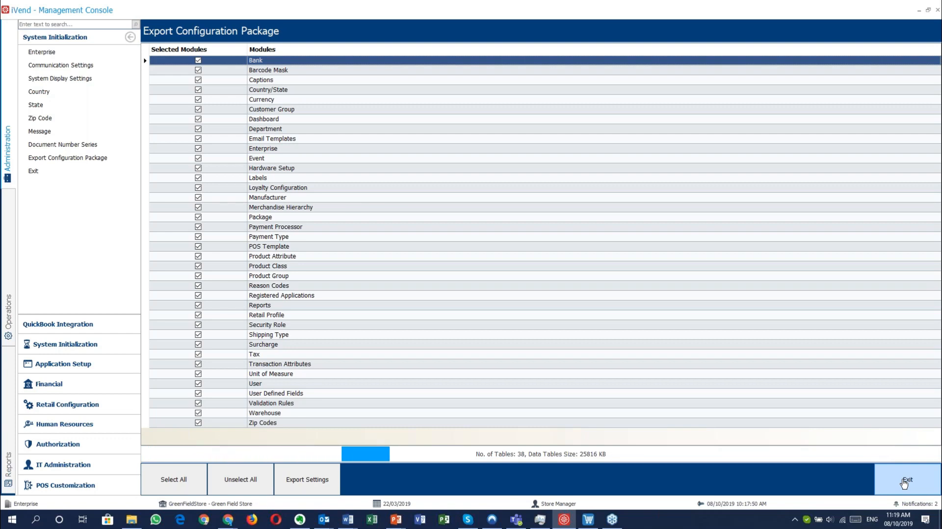
click(904, 483)
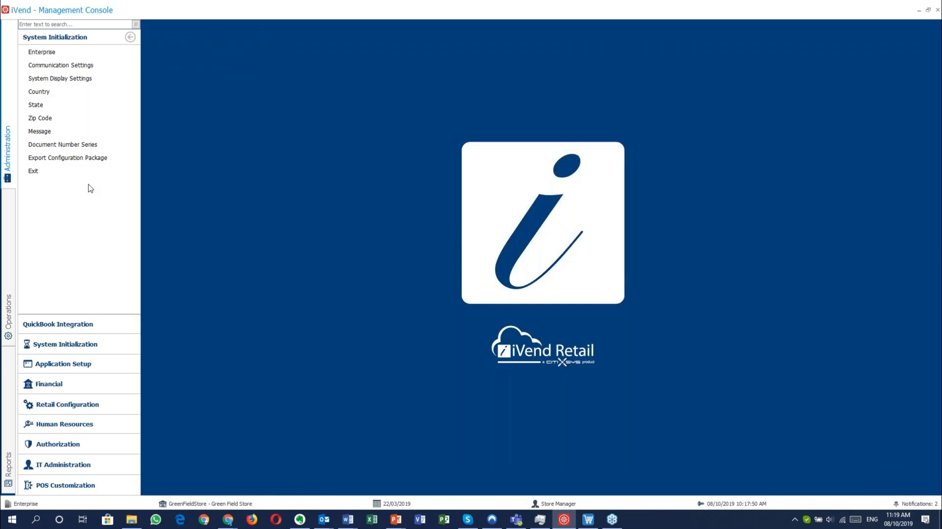
- Open Search Grid Definition under Application Setup and open the CustomerSearch screen's definition for editing
click(65, 365)
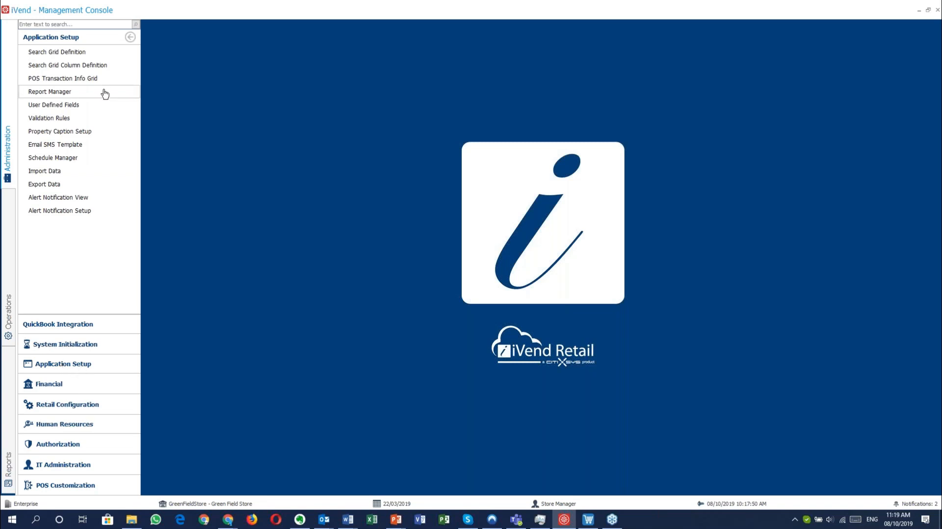
click(95, 52)
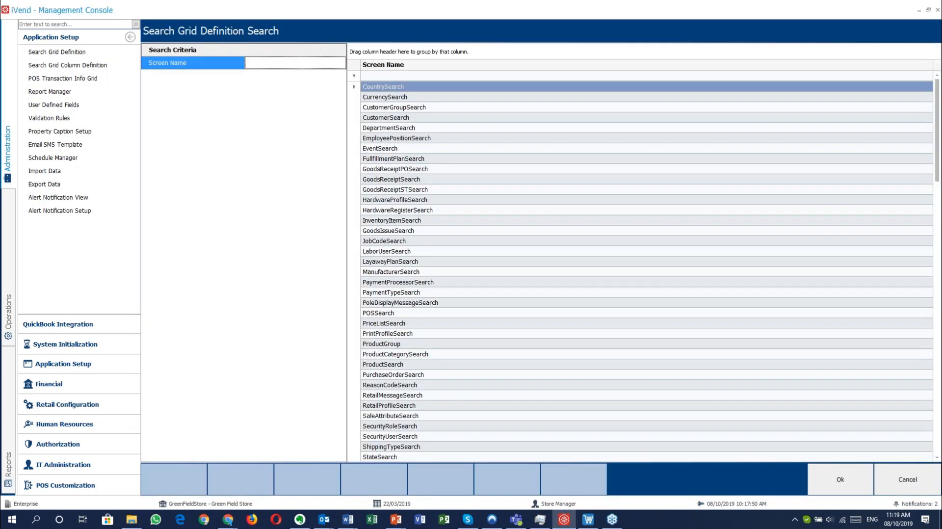
click(444, 118)
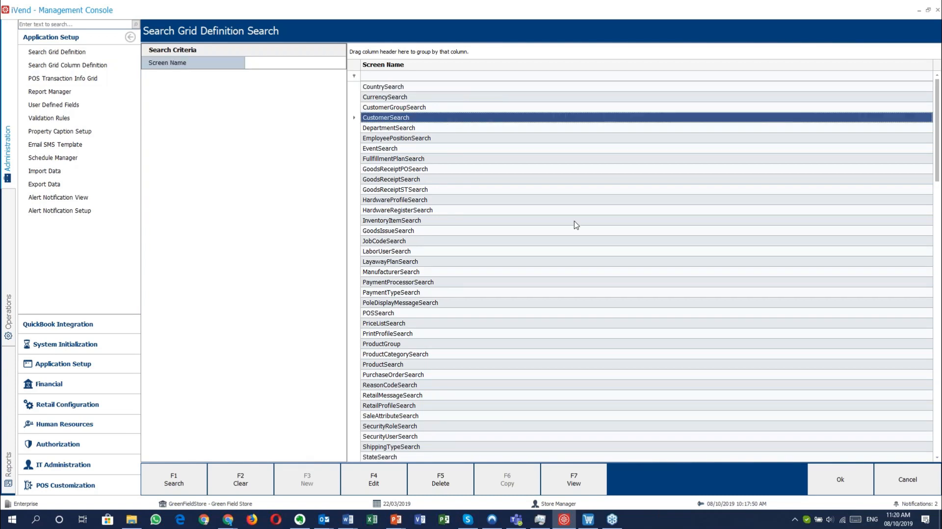
click(387, 492)
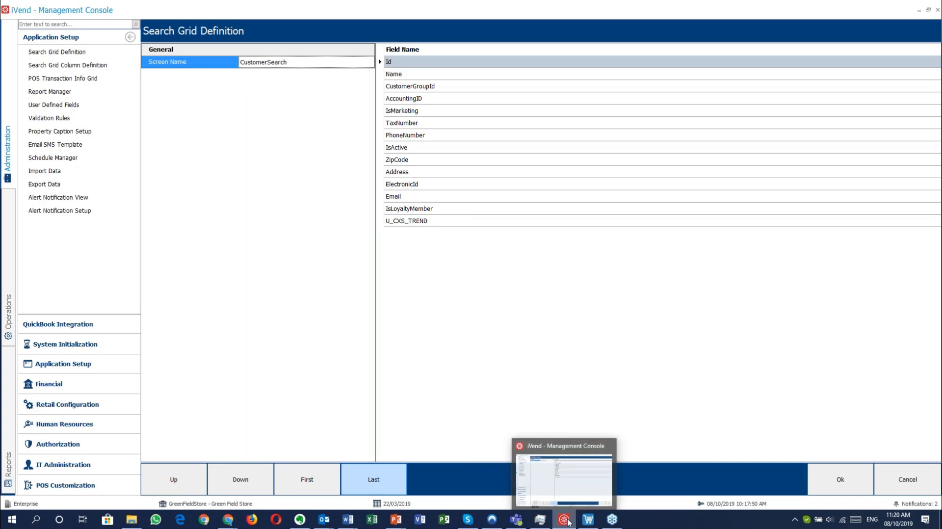
- Switch to iVend Retail Point of Sale and review the Customer Search criteria from Customer Group through Address
click(588, 525)
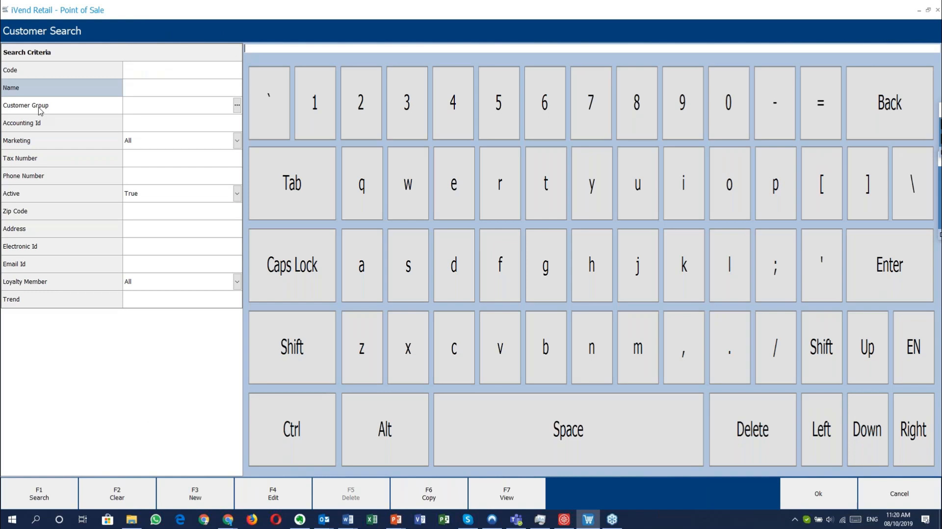
click(38, 107)
click(40, 124)
click(45, 143)
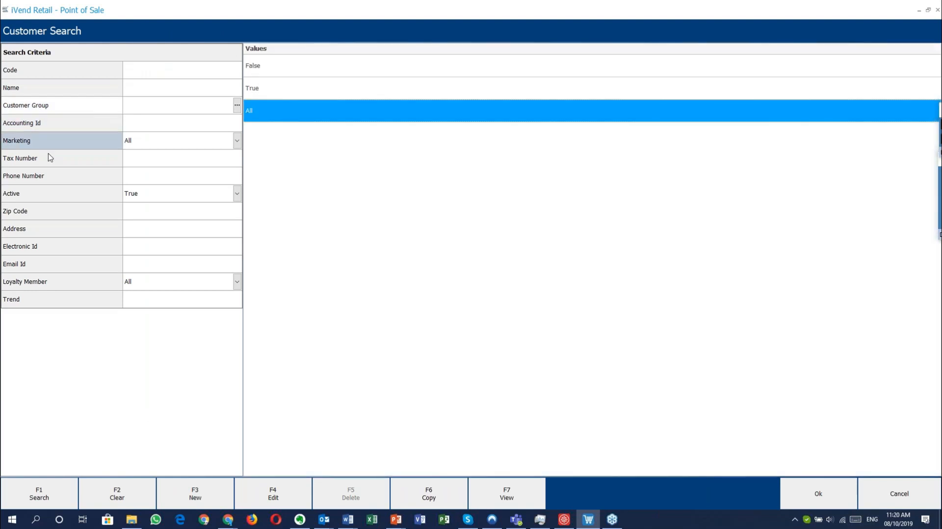
click(51, 175)
click(53, 193)
click(53, 233)
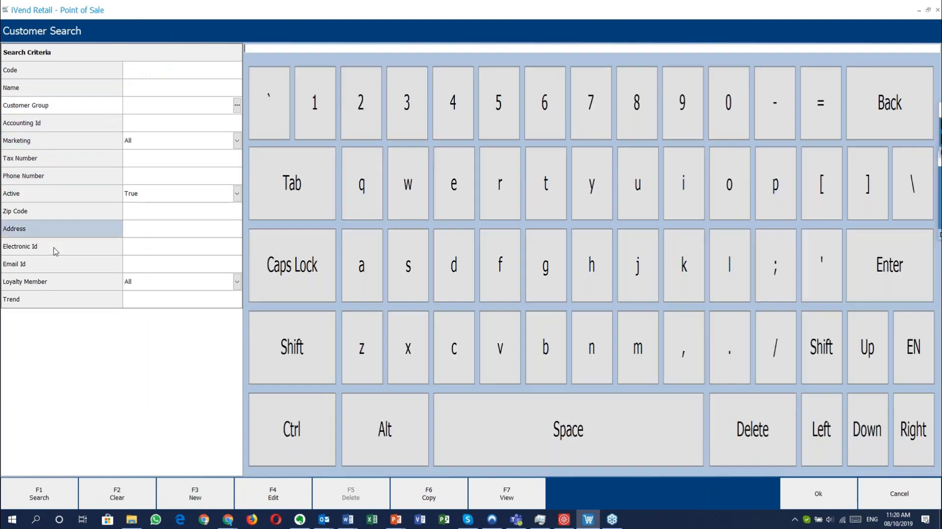
- Check the Loyalty Member and Trend search criteria, switch to the iVend Management Console and close the CustomerSearch grid definition
click(61, 288)
click(79, 301)
mouse_move(567, 522)
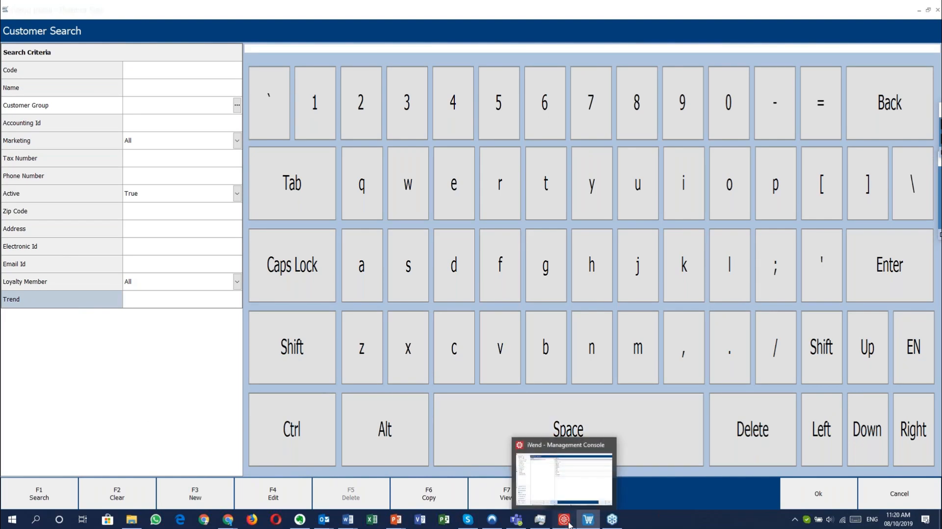
click(564, 520)
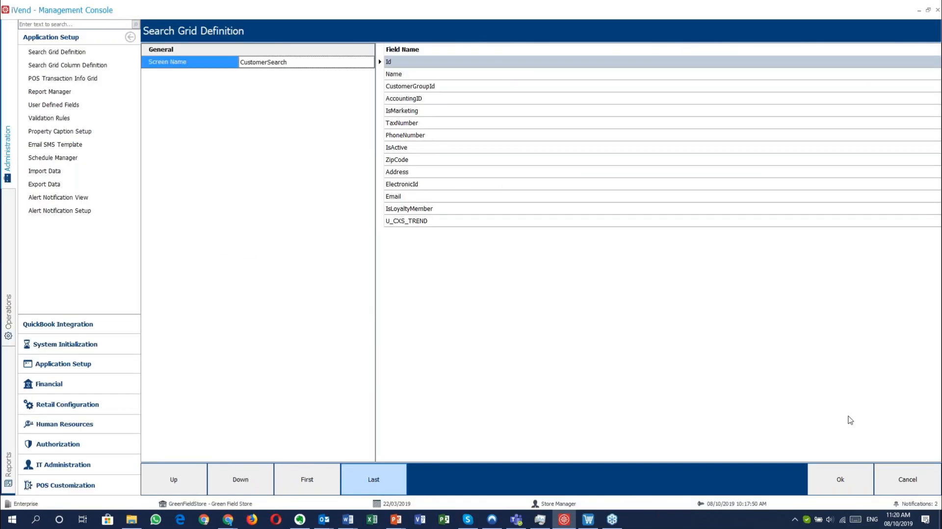
click(937, 484)
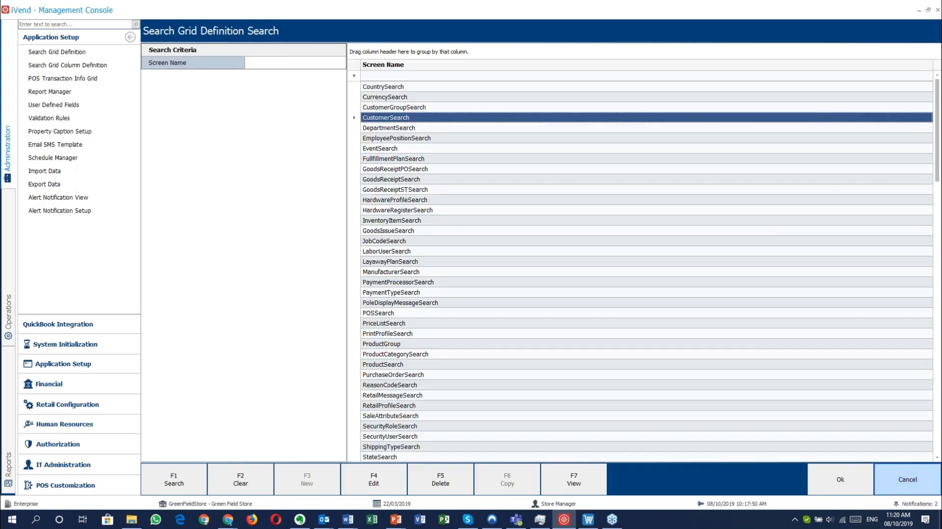
click(936, 485)
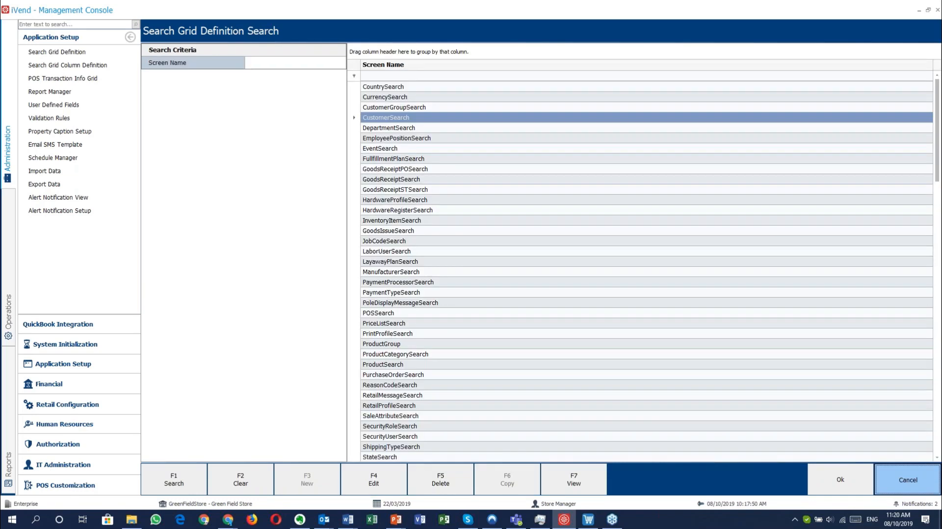
- Open the CustomerSearch entry in Search Grid Column Definition and compare its selected columns with the Point of Sale customer search results
click(64, 65)
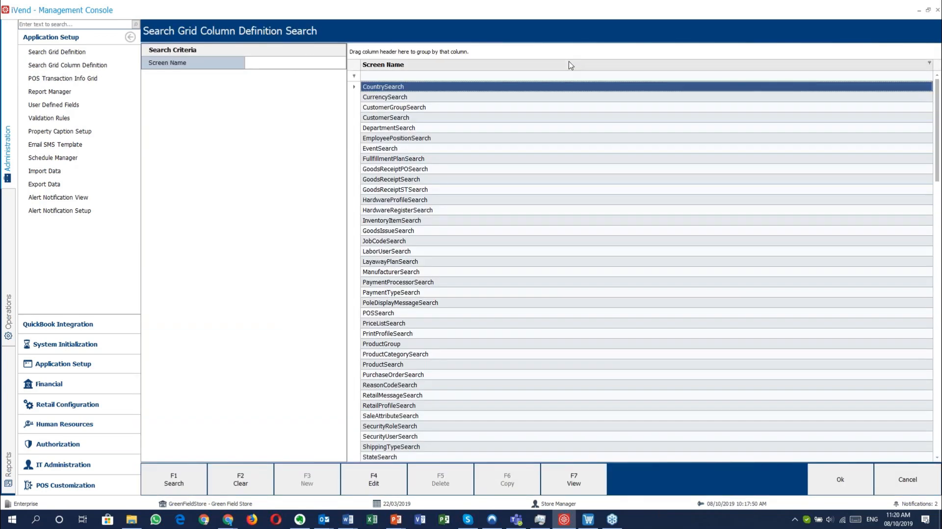
click(570, 65)
click(493, 179)
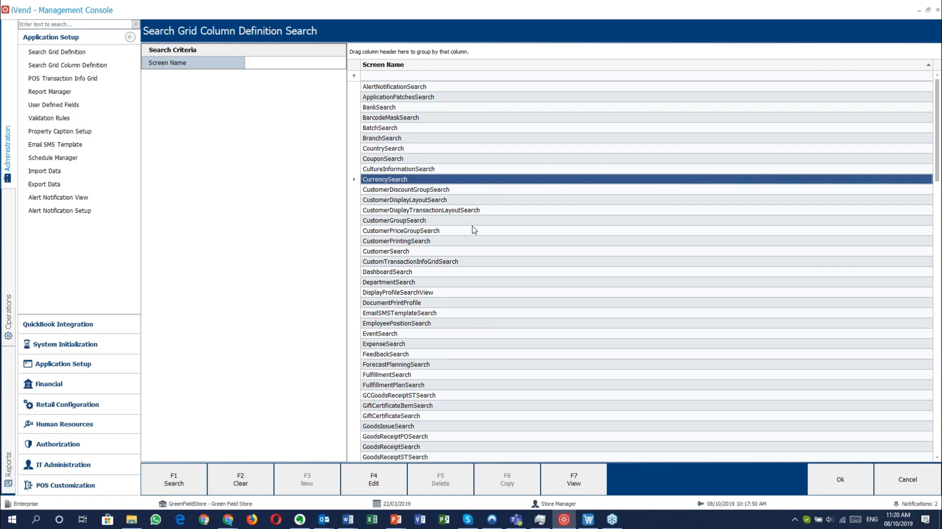
click(469, 252)
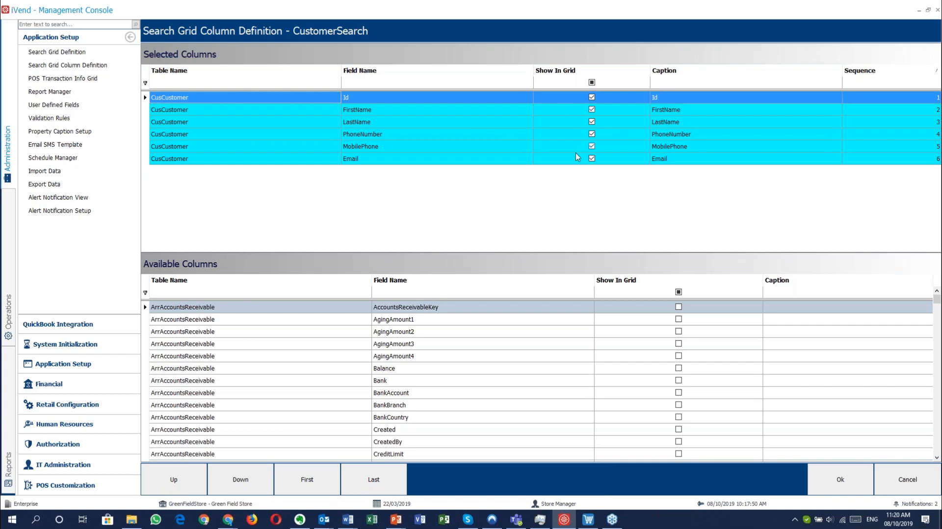
click(587, 522)
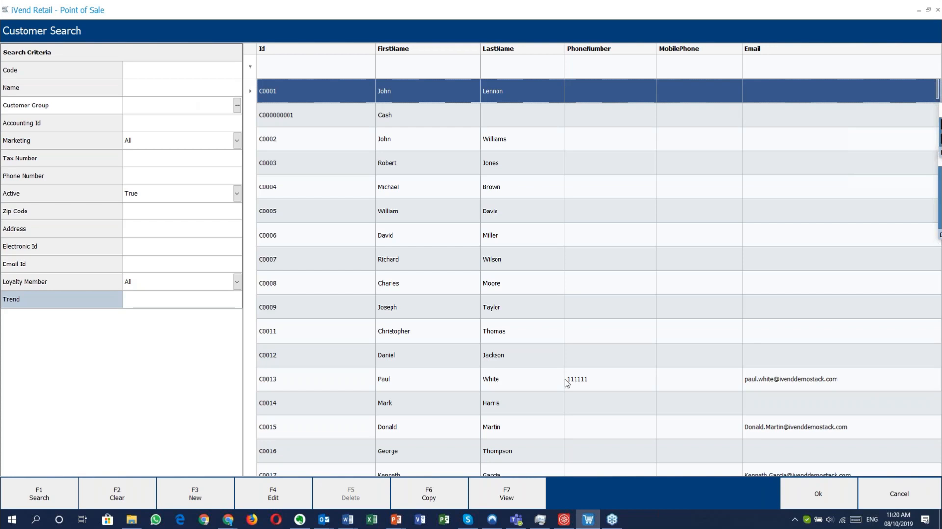
click(563, 526)
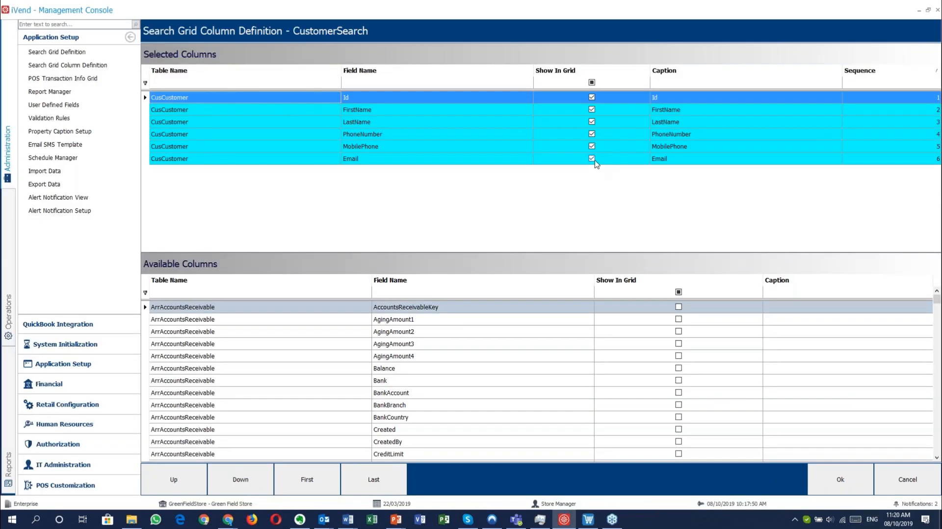
- Remove Email from the selected columns of CustomerSearch and set the FirstName column's caption to "First name"
click(592, 158)
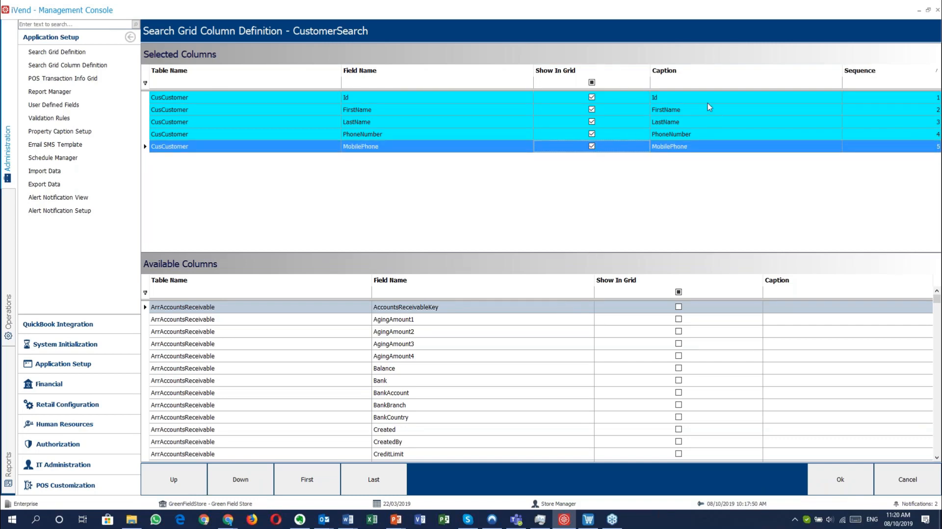
click(665, 111)
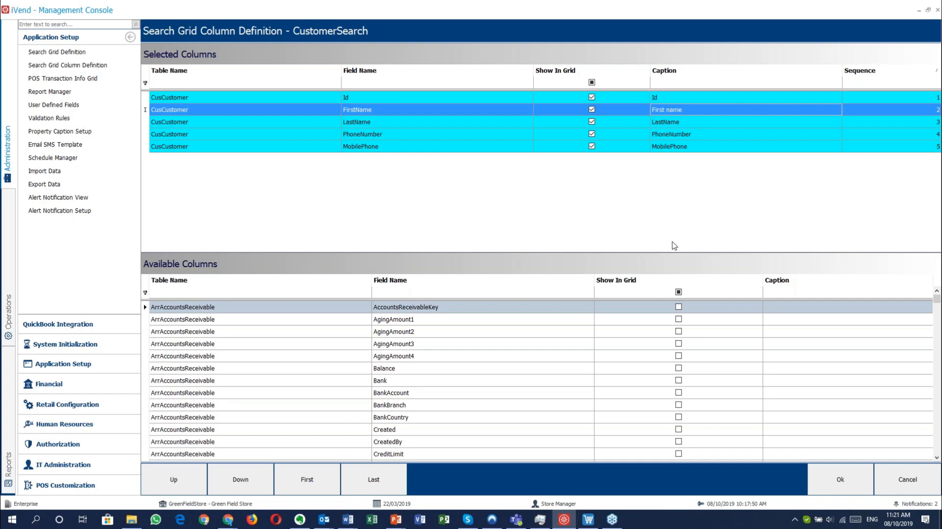
- Find the Email field of the CusCustomer table among the available columns and add it back to the grid
scroll(568, 371, down, 1)
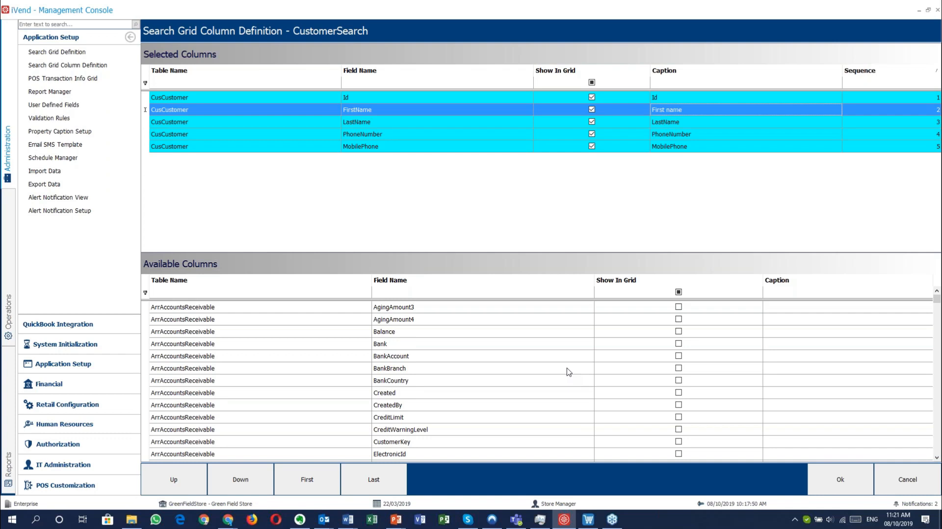
scroll(568, 372, down, 20)
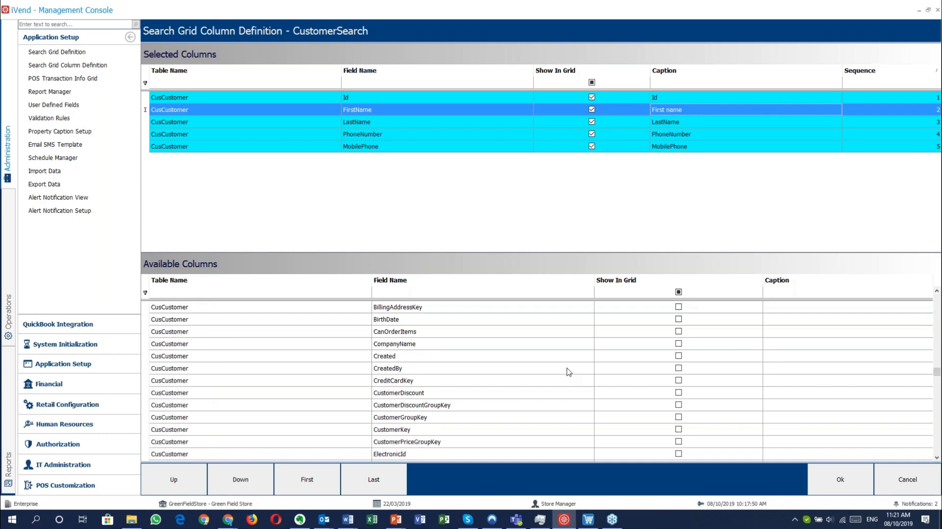
scroll(568, 372, down, 15)
scroll(568, 371, down, 13)
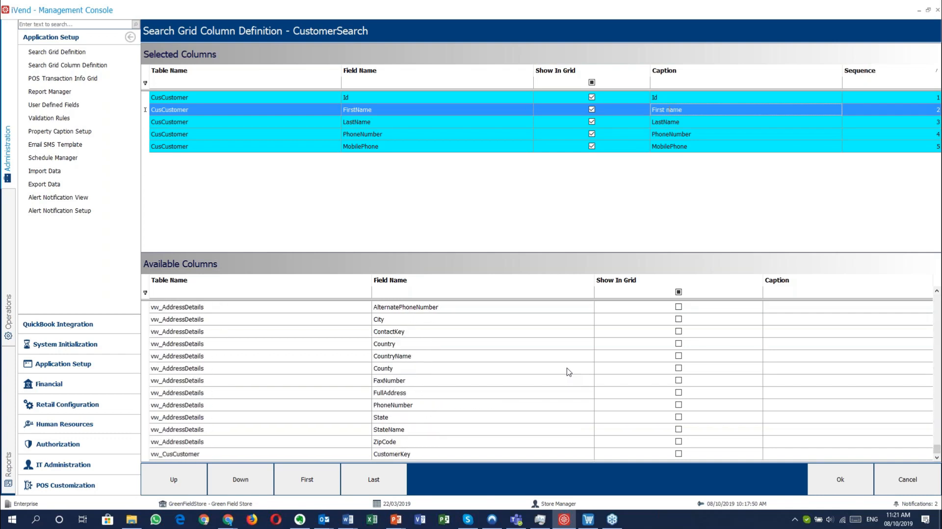
scroll(568, 371, up, 5)
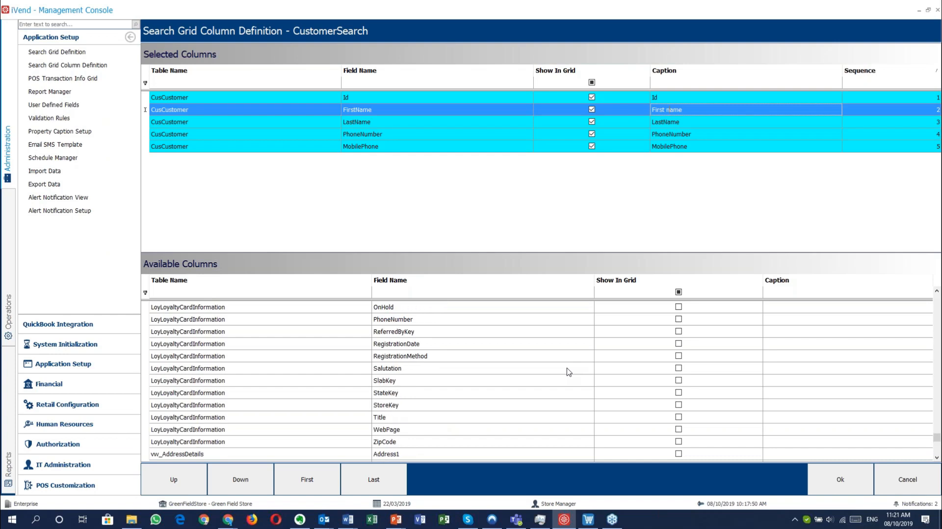
scroll(568, 371, up, 10)
scroll(568, 371, up, 8)
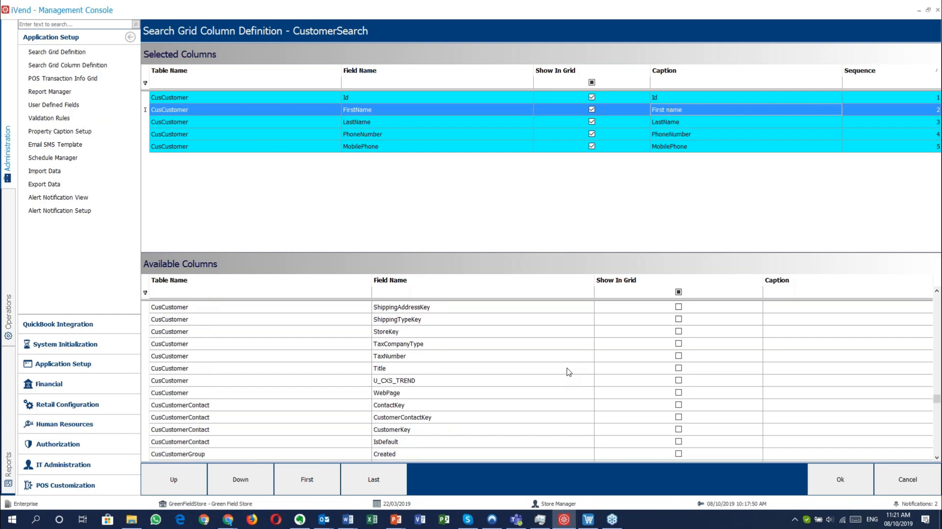
scroll(569, 372, up, 1)
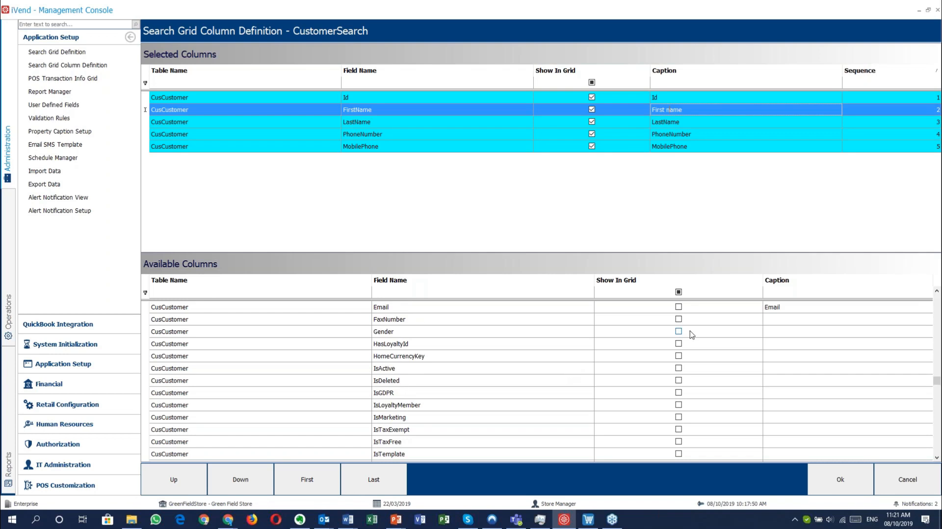
click(678, 307)
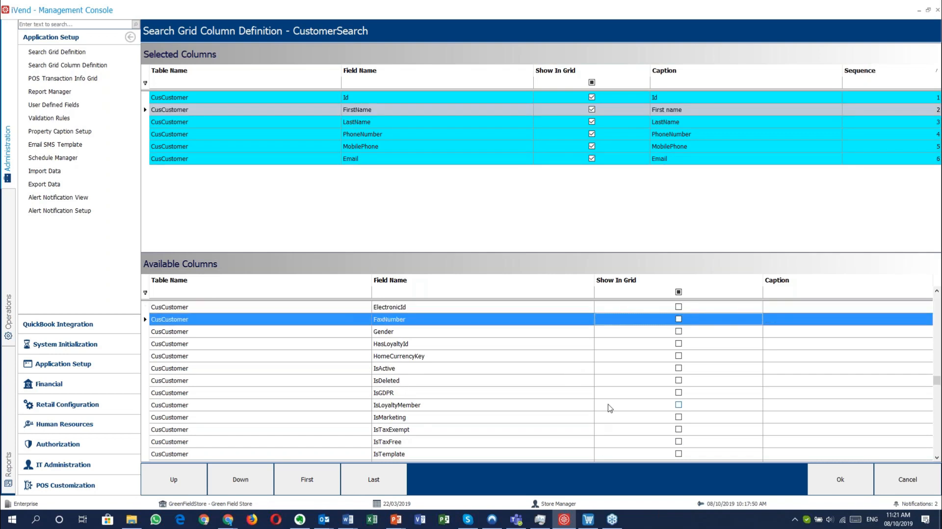
- Move the Email column one place up in the selected columns and leave the column definition without saving
click(454, 149)
click(447, 162)
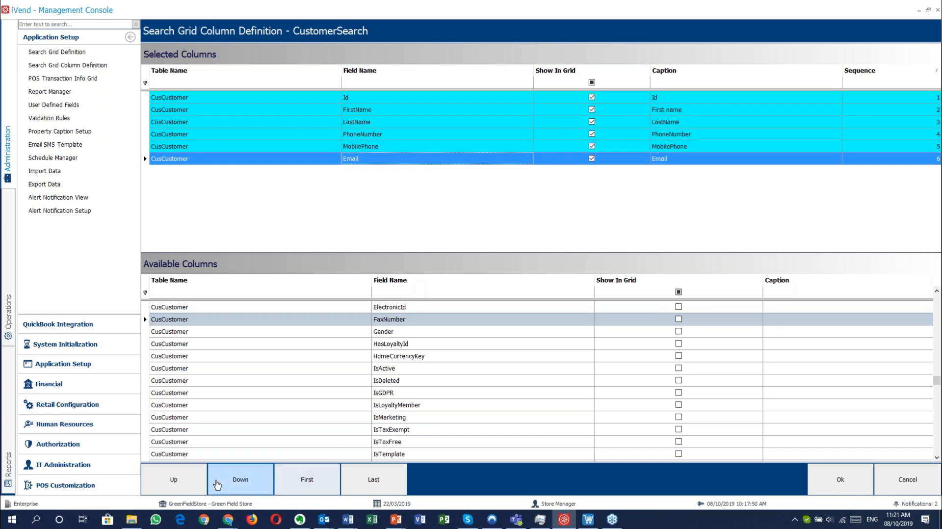
click(187, 484)
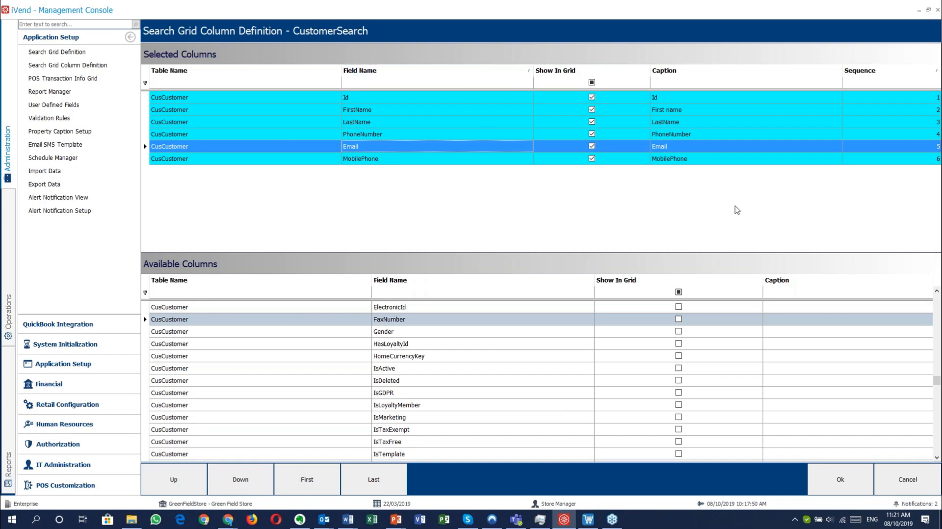
click(928, 470)
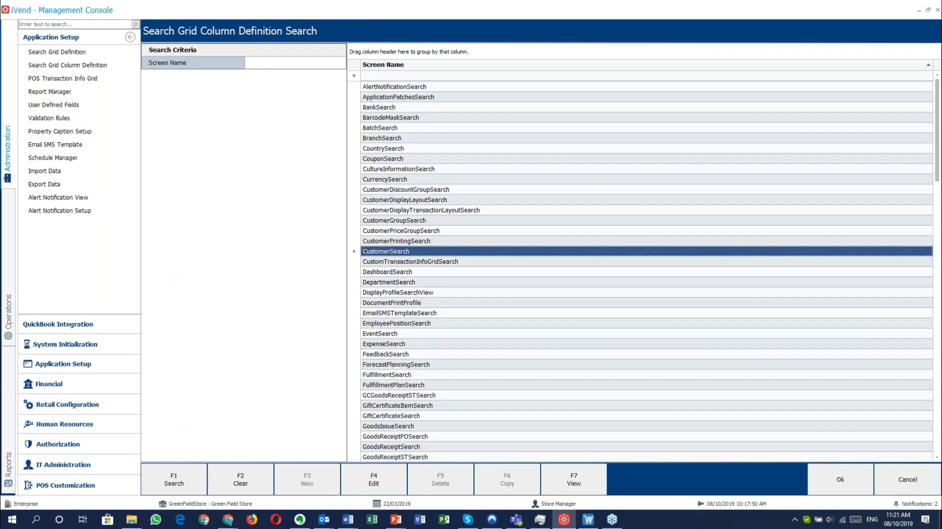
click(926, 471)
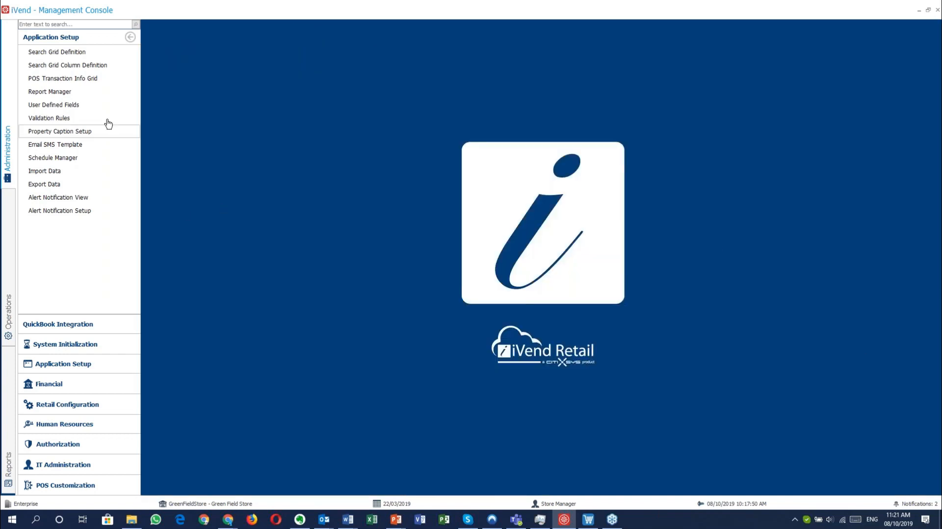
- Open the Quick_Button_Panel POS transaction info grid, examine the products under the Apparel button and close the grid without changes
click(130, 78)
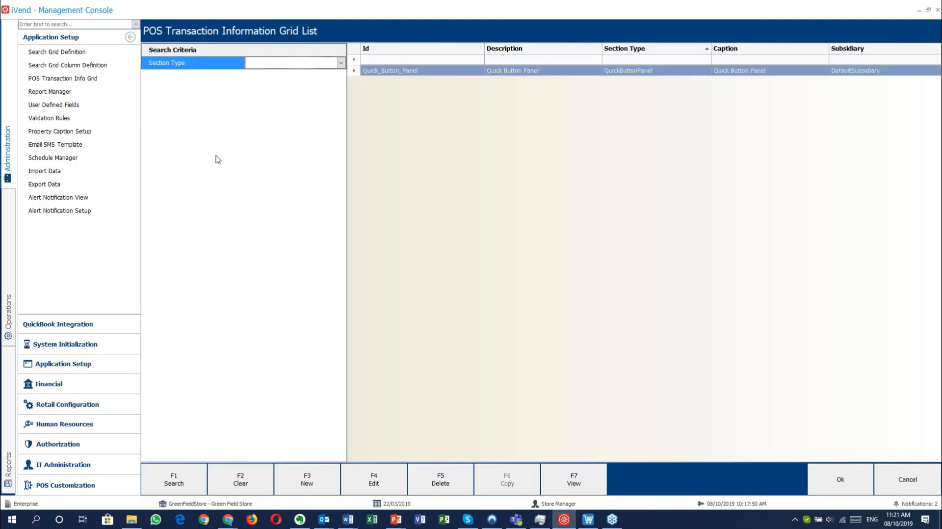
click(465, 72)
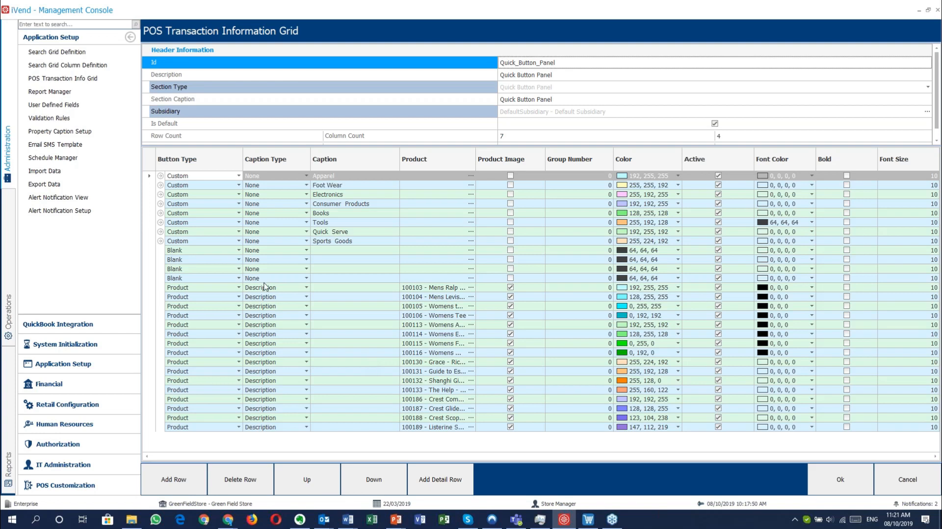
click(160, 176)
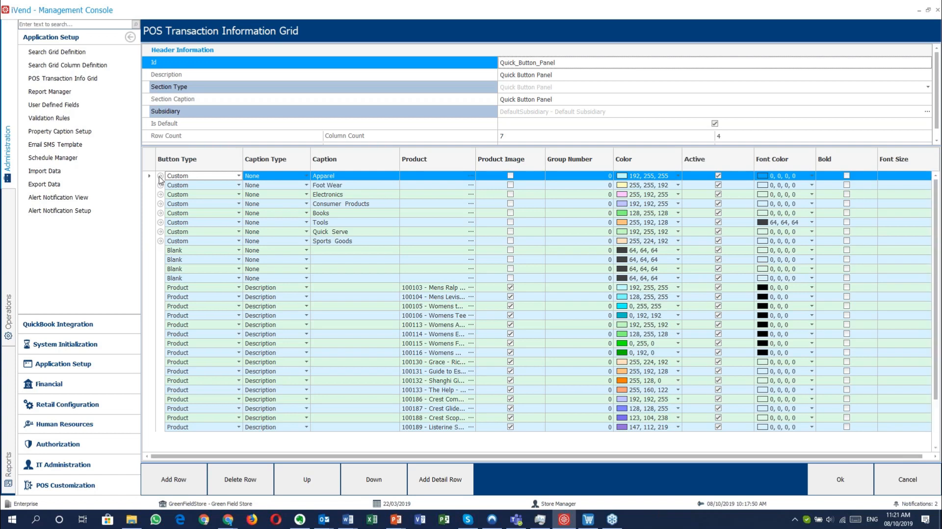
click(160, 176)
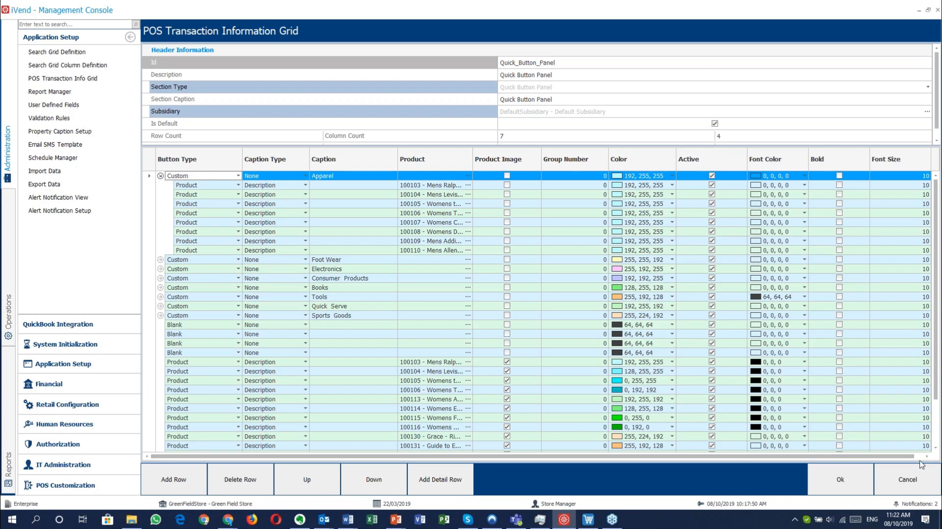
click(906, 488)
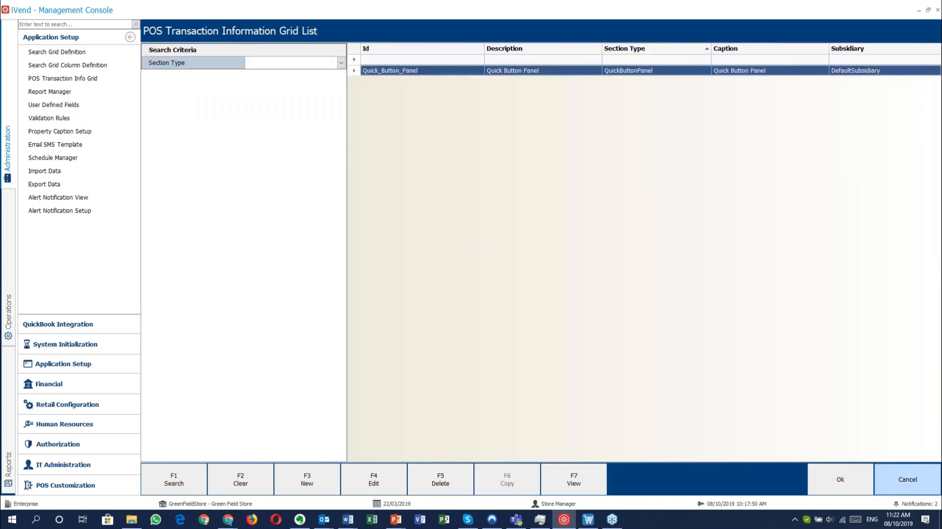
click(905, 485)
- Open the TransactionReceipt report definition from the Report Manager list sorted by Id in ascending order
click(59, 92)
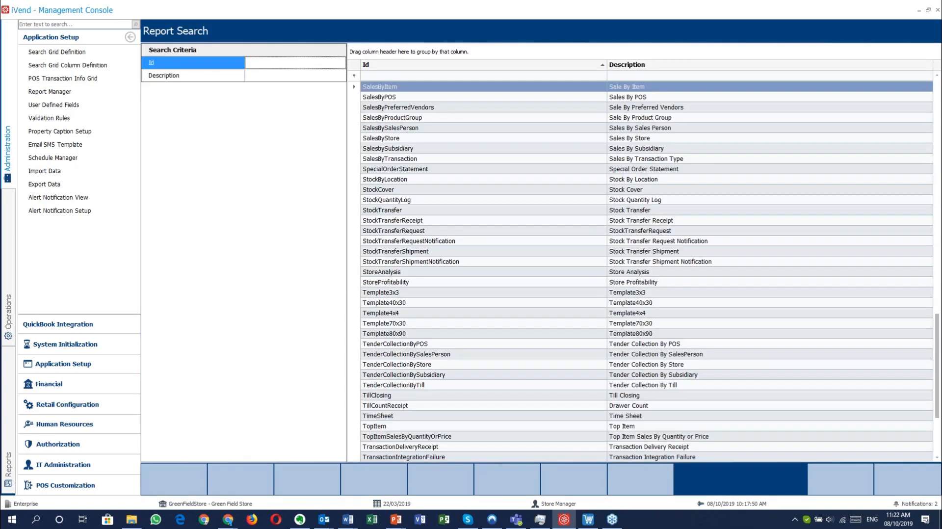
click(547, 68)
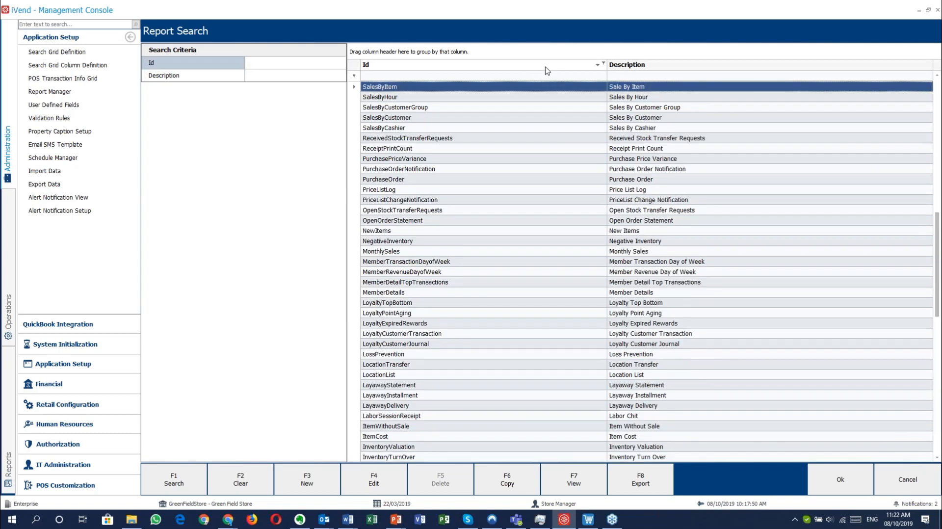
click(546, 69)
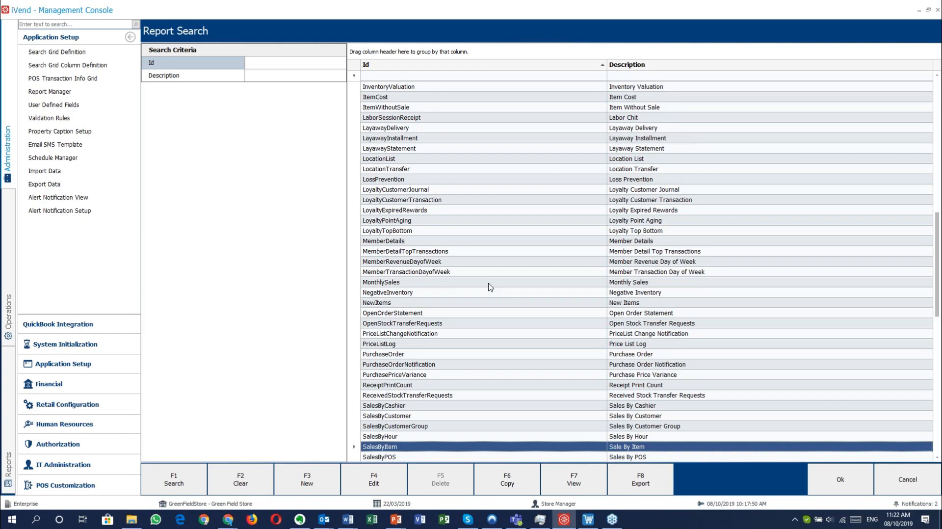
scroll(489, 287, down, 1)
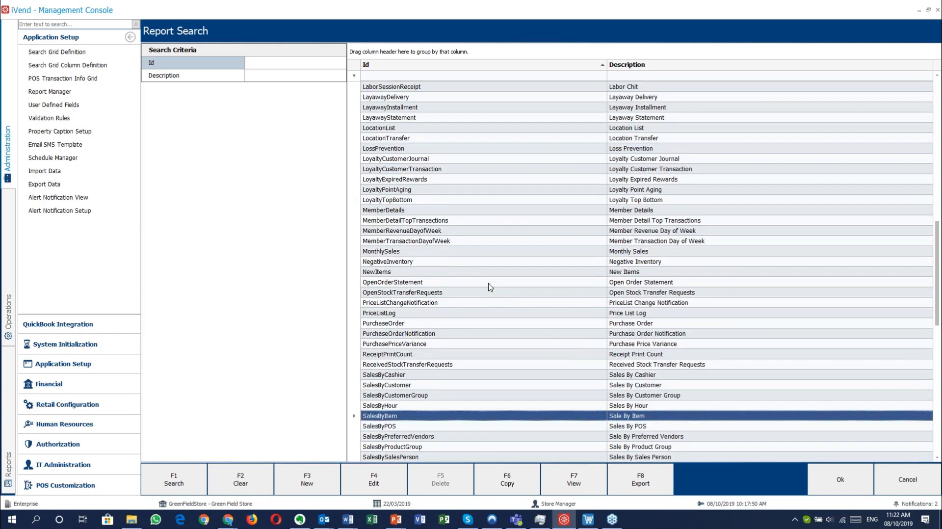
scroll(489, 286, down, 10)
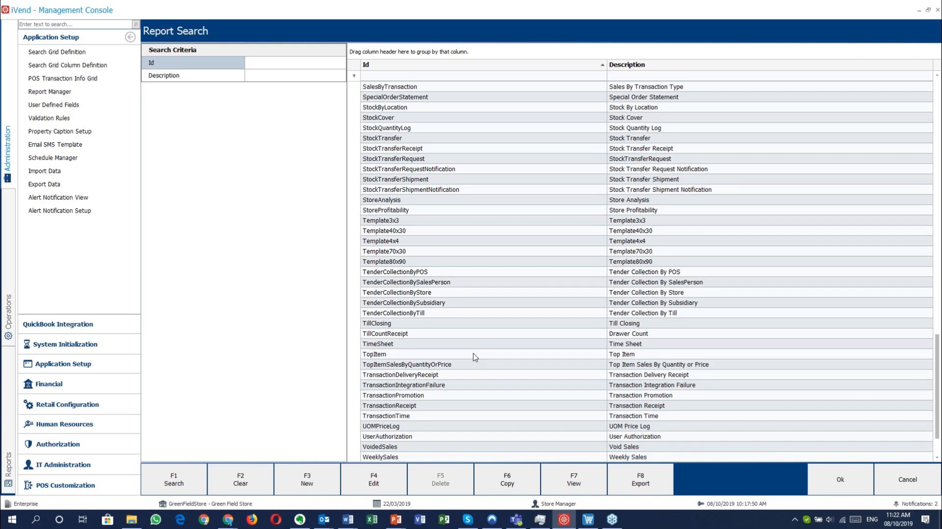
scroll(474, 353, down, 1)
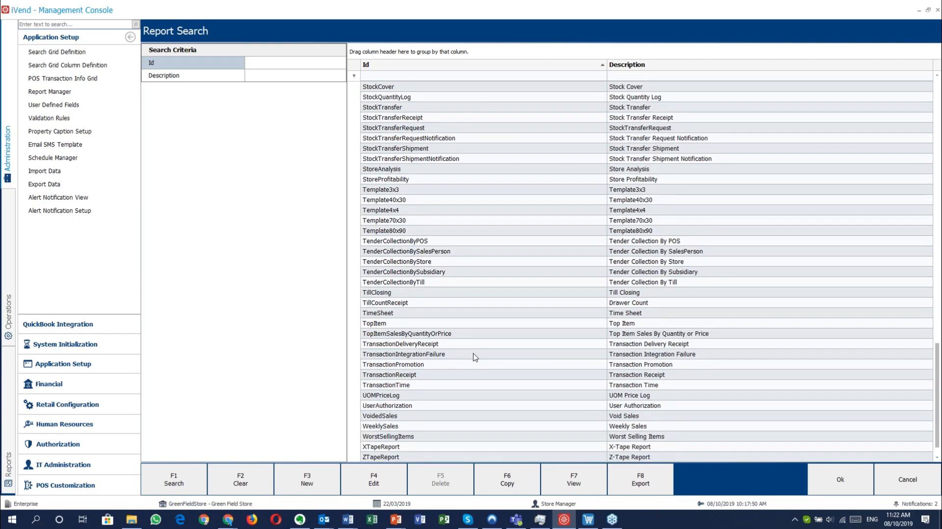
scroll(461, 367, down, 1)
click(460, 366)
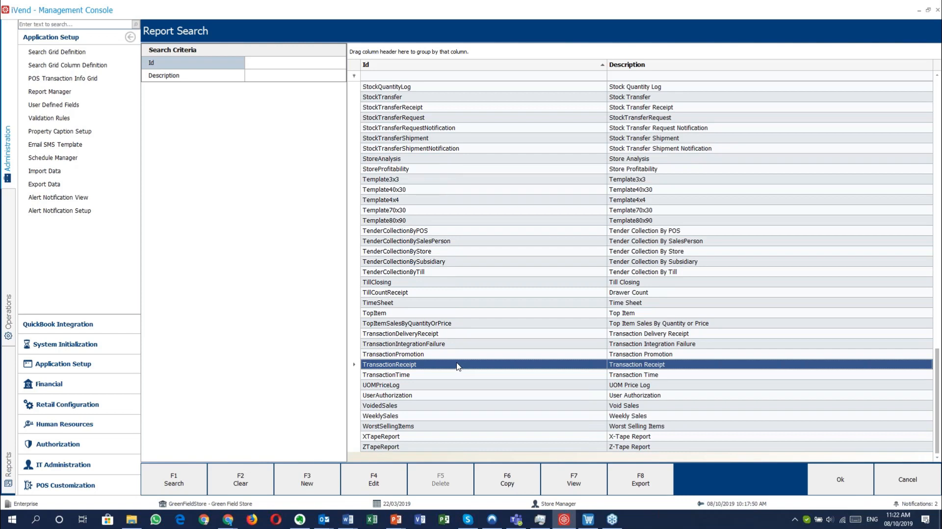
double_click(457, 363)
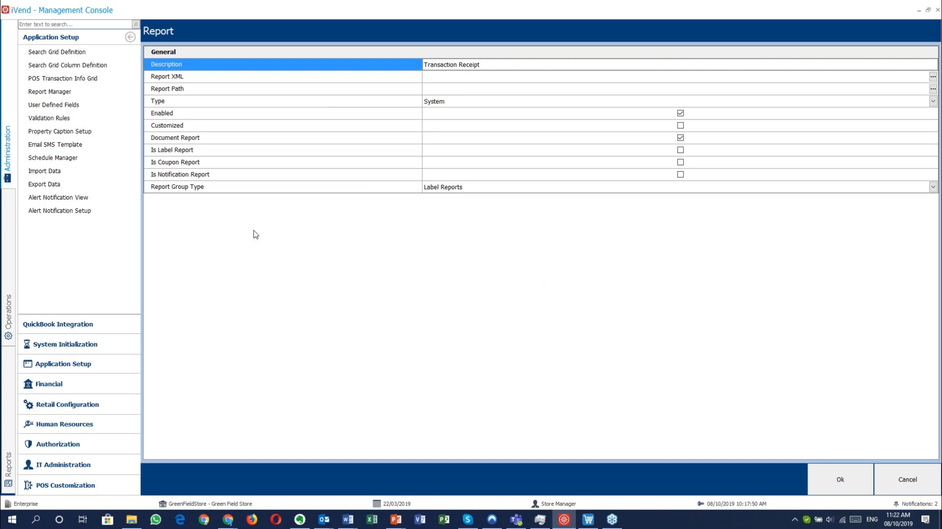
- Examine the XML, path, type, report category and group type settings of the Transaction Receipt report and close it without changes
click(343, 78)
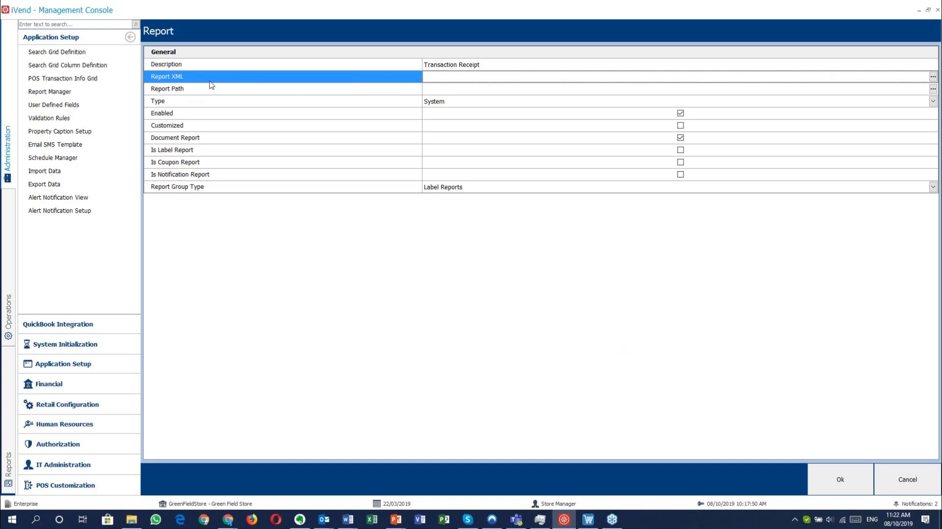
click(211, 87)
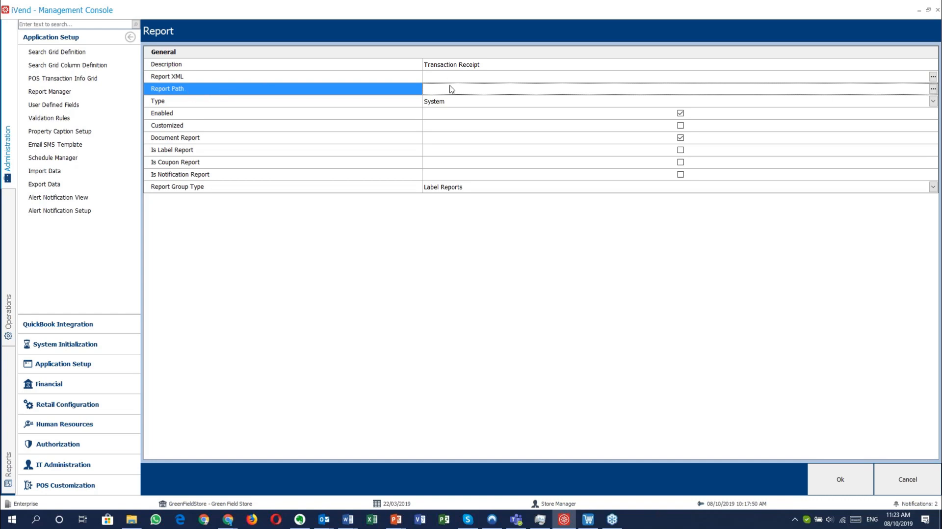
click(368, 105)
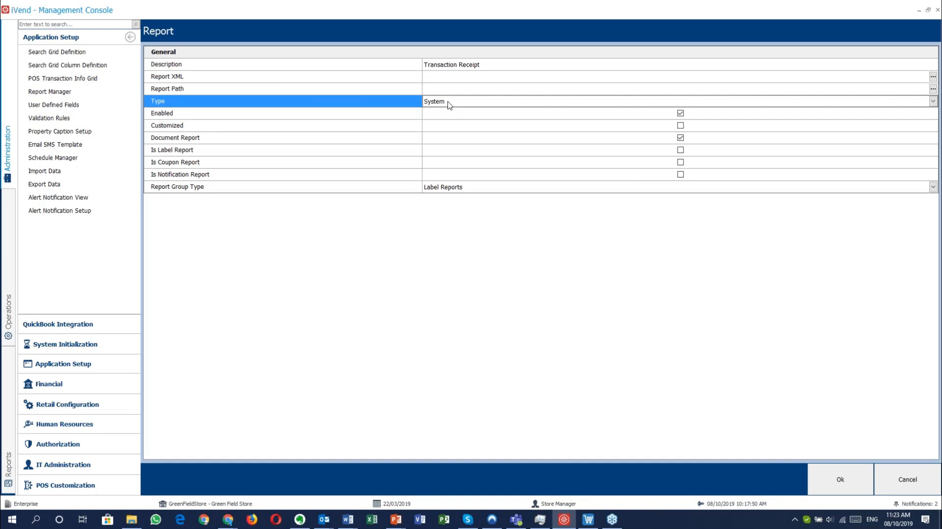
click(342, 141)
click(332, 152)
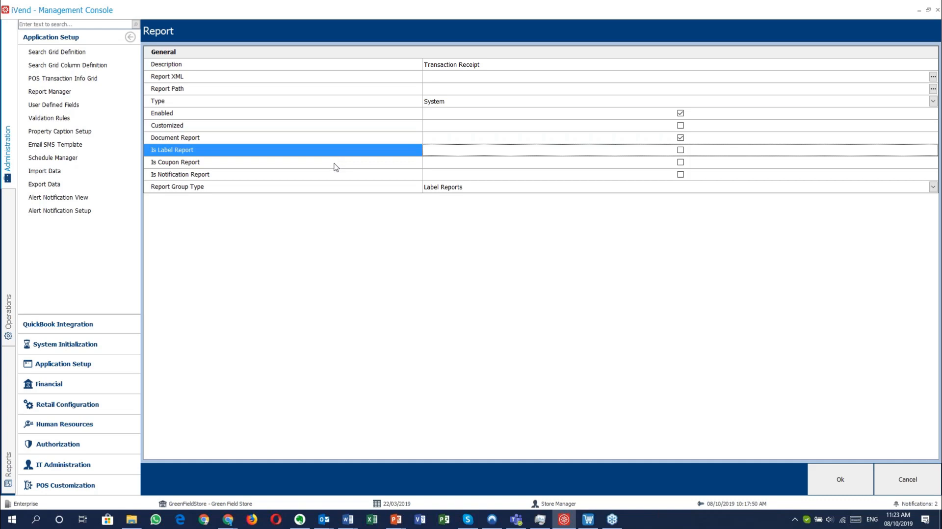
click(336, 165)
click(339, 175)
click(343, 187)
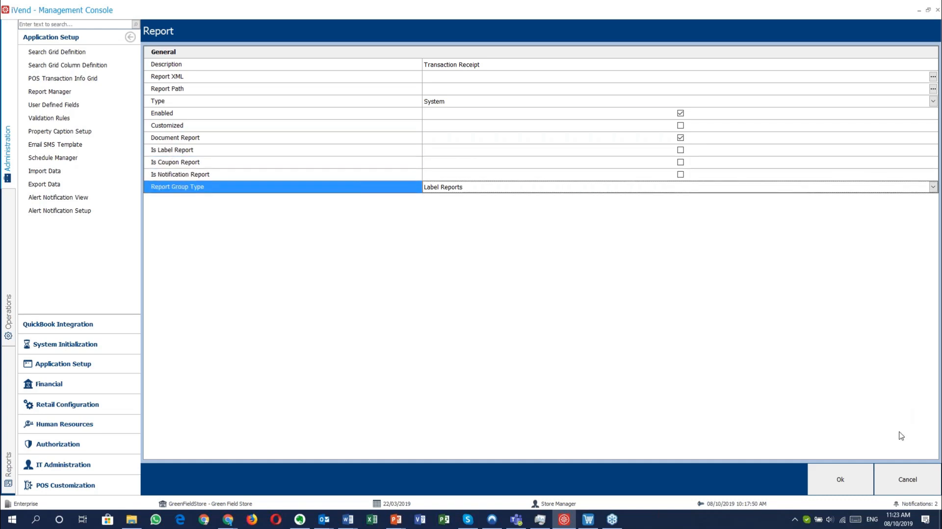
click(908, 486)
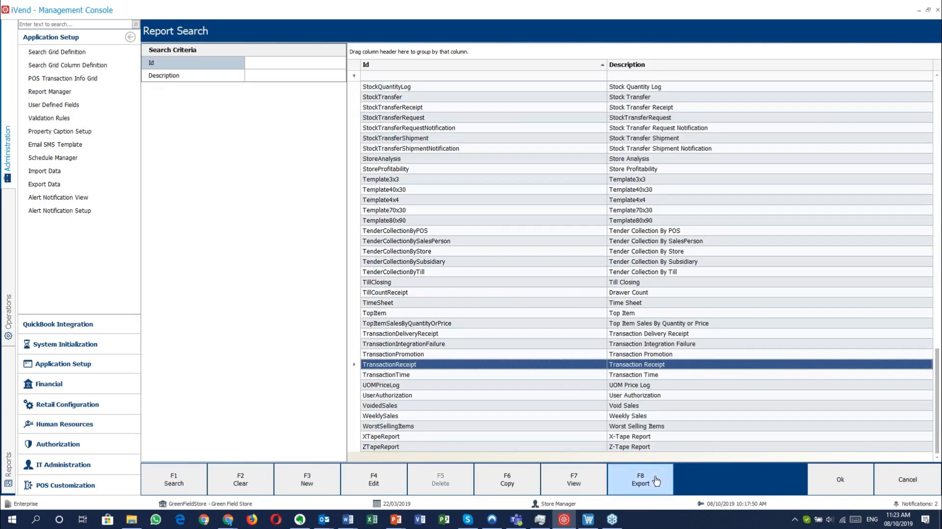
- Start exporting the TransactionReceipt report, look through the report files in the CitiXsys folder and cancel the export
click(656, 480)
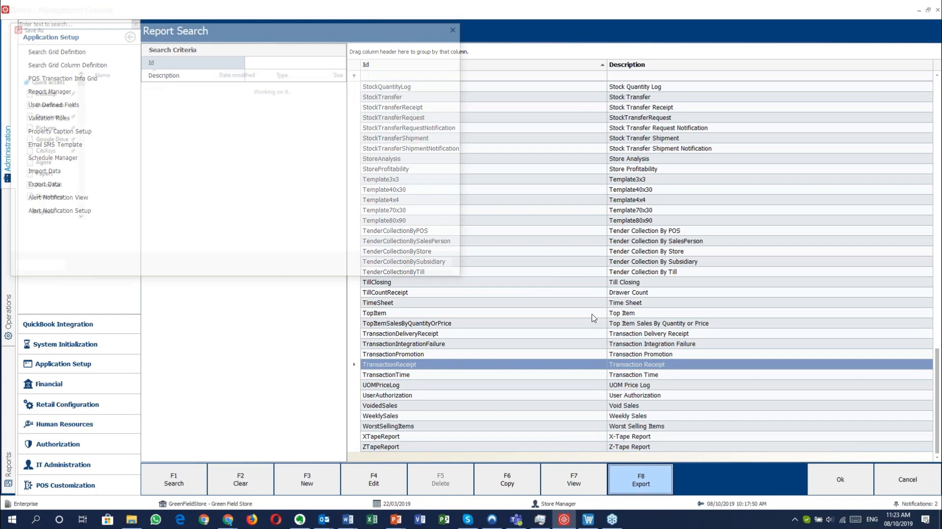
drag(76, 98, 82, 83)
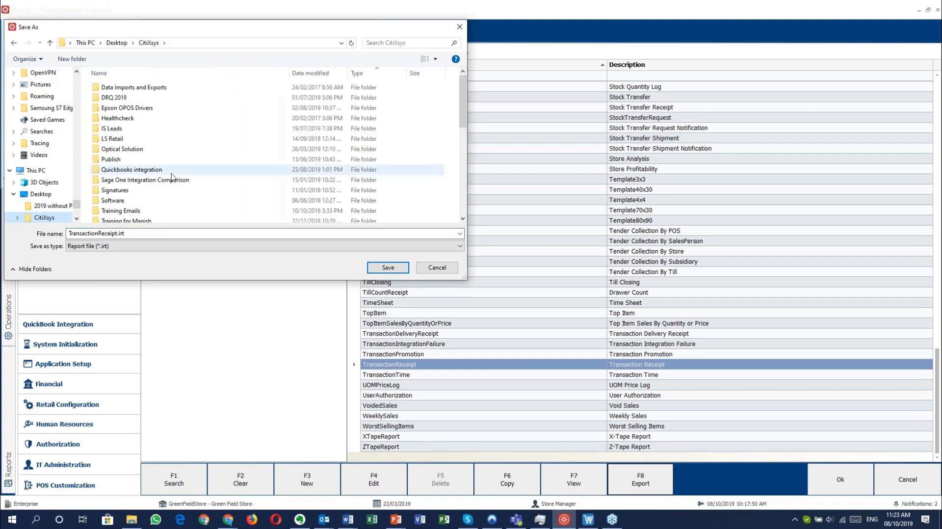
scroll(172, 178, down, 8)
scroll(172, 178, up, 4)
scroll(173, 178, down, 2)
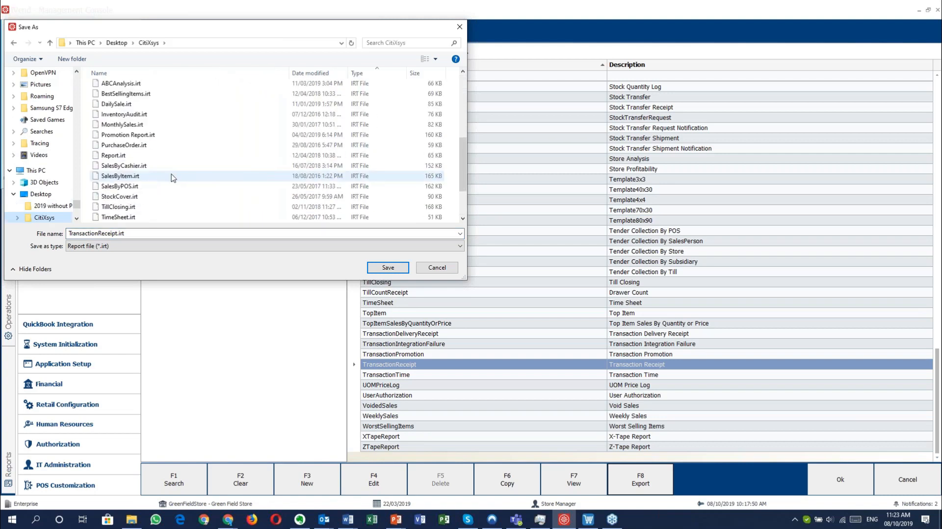
scroll(173, 178, down, 1)
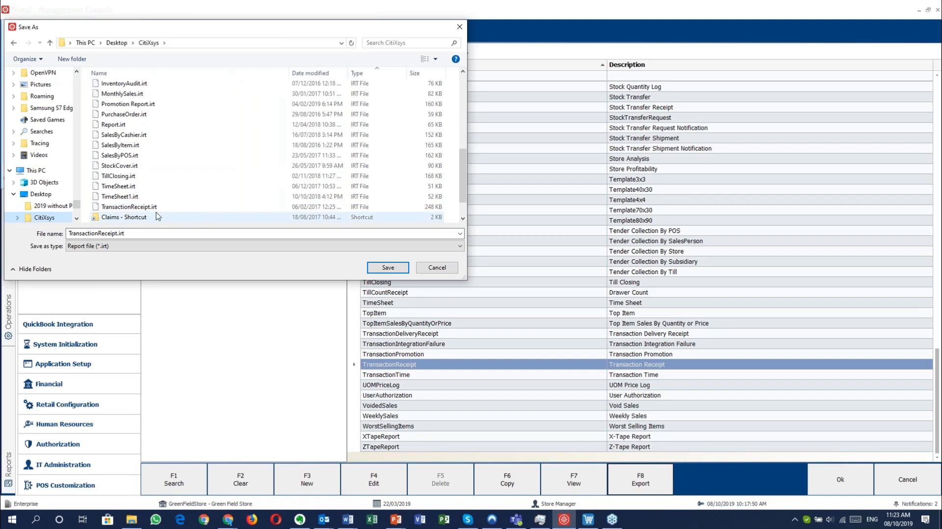
click(452, 270)
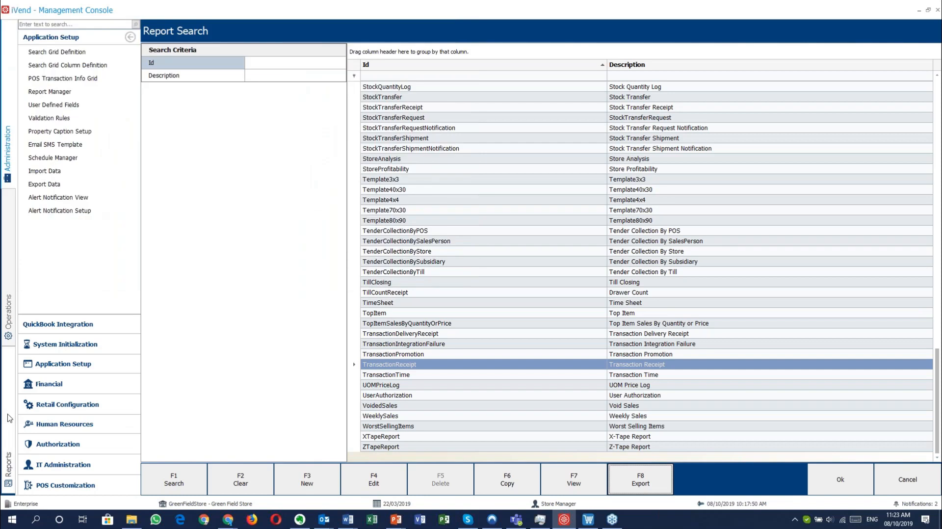
- Open the Report Designer from the Designer / Label reports to view its blank page, and exit without saving
click(8, 418)
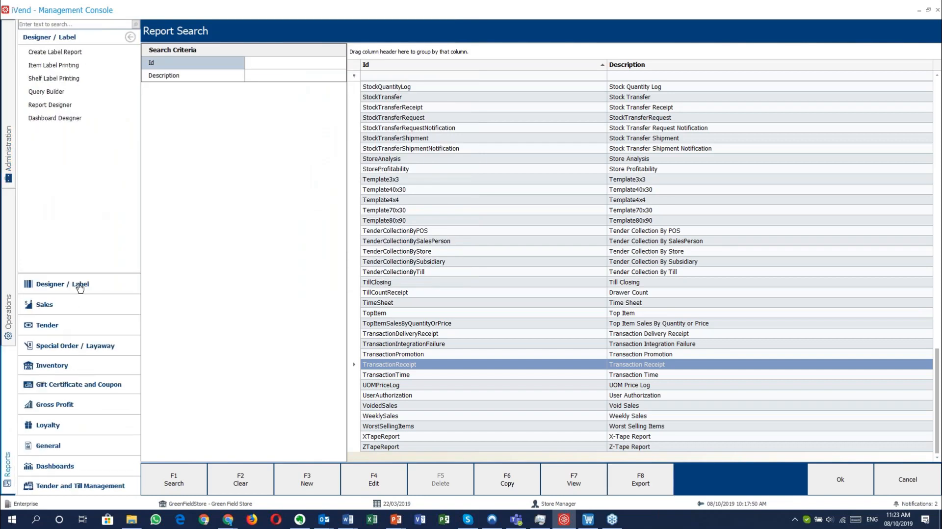
click(80, 106)
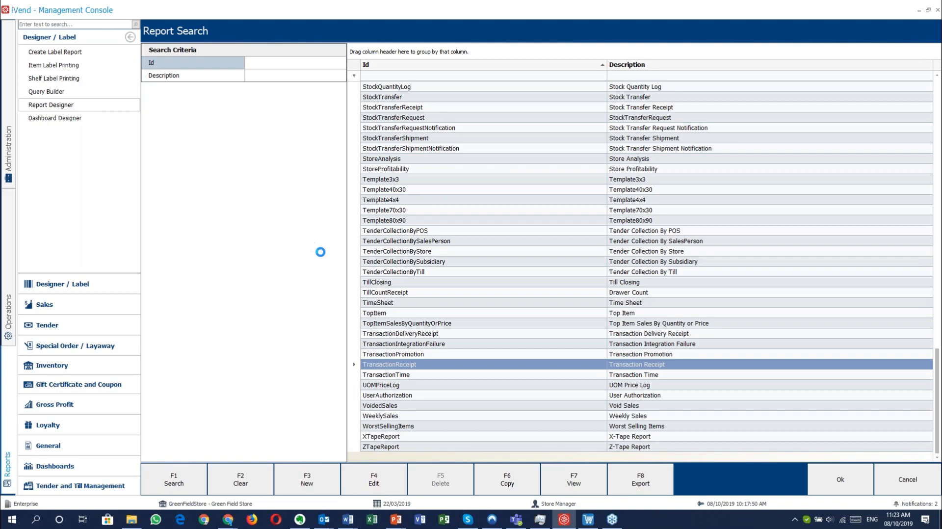
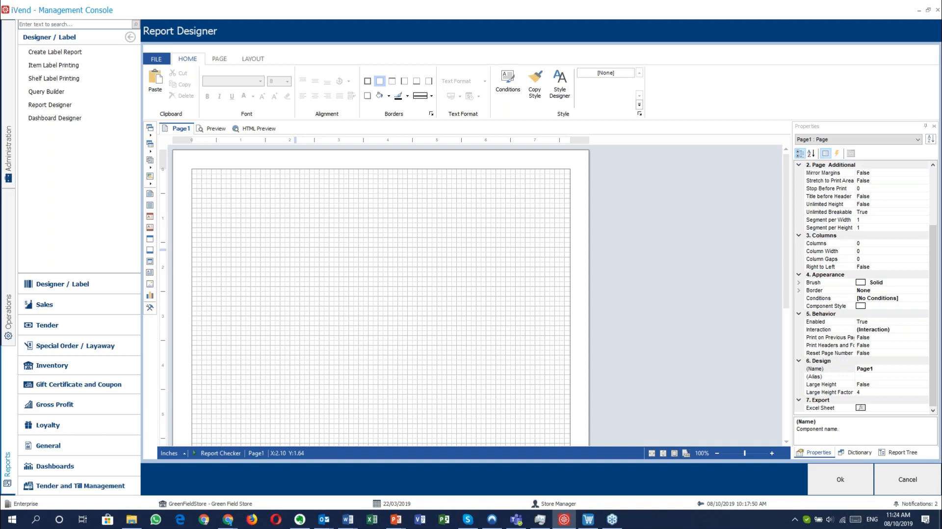
click(916, 483)
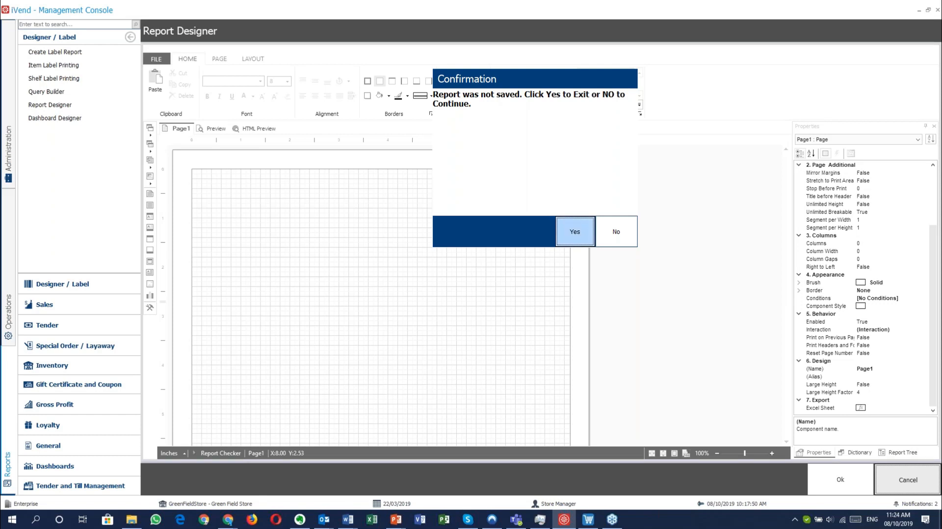
click(574, 232)
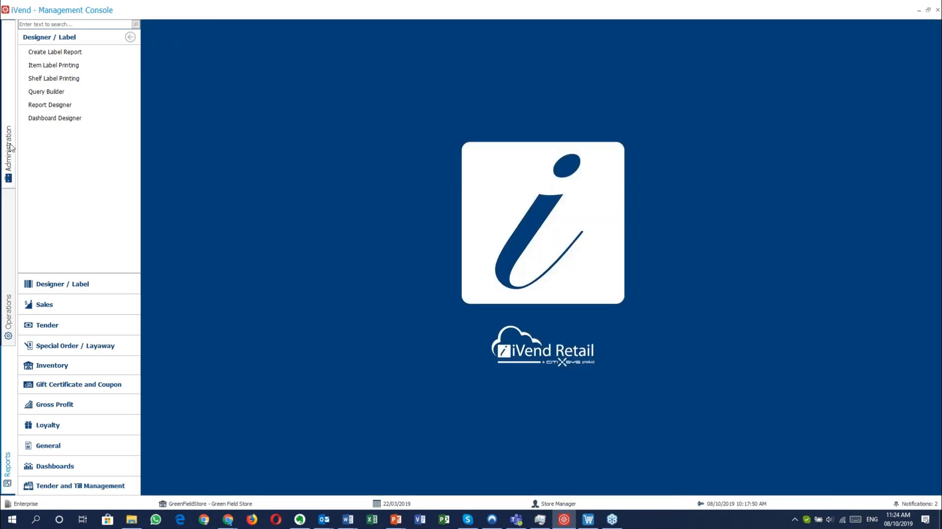
- Open the CusCustomer entry under User Defined Fields in Application Setup, examine its object type and name, and close it
click(7, 152)
click(77, 365)
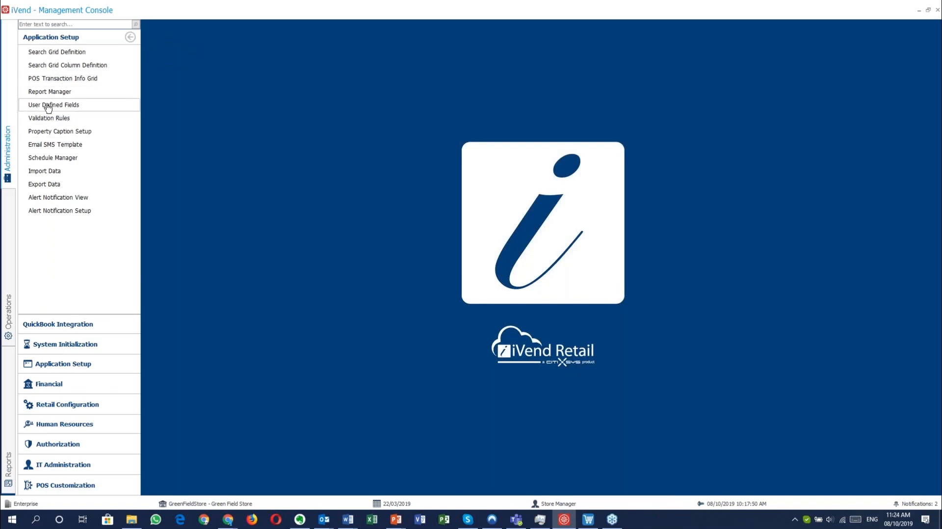
click(49, 106)
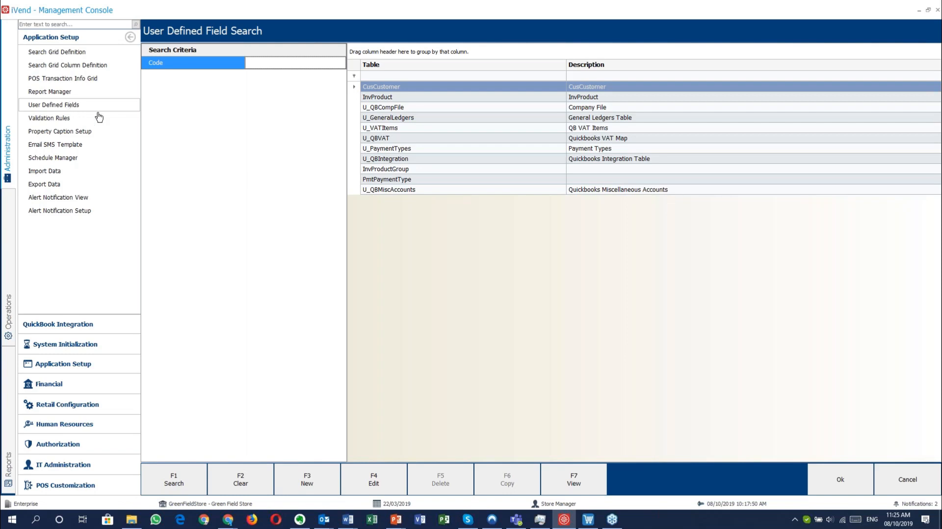
click(456, 85)
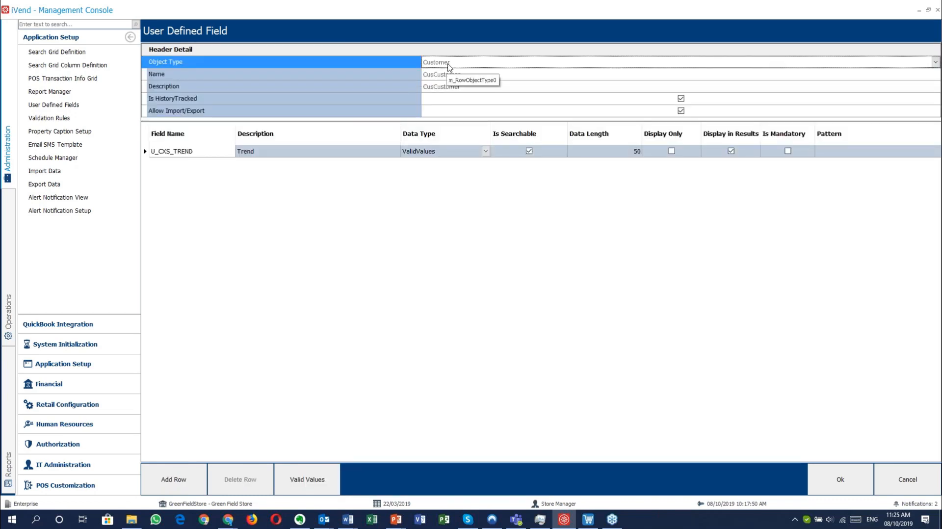
click(407, 78)
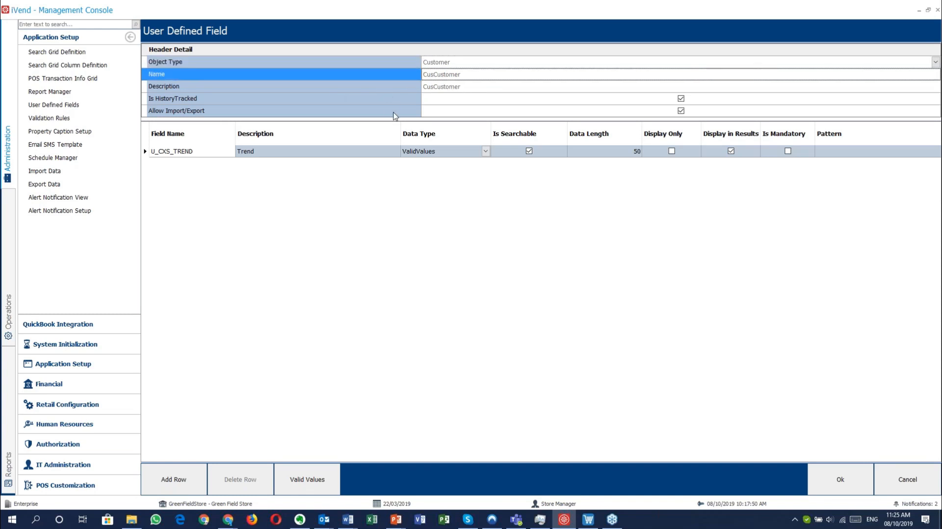
click(906, 479)
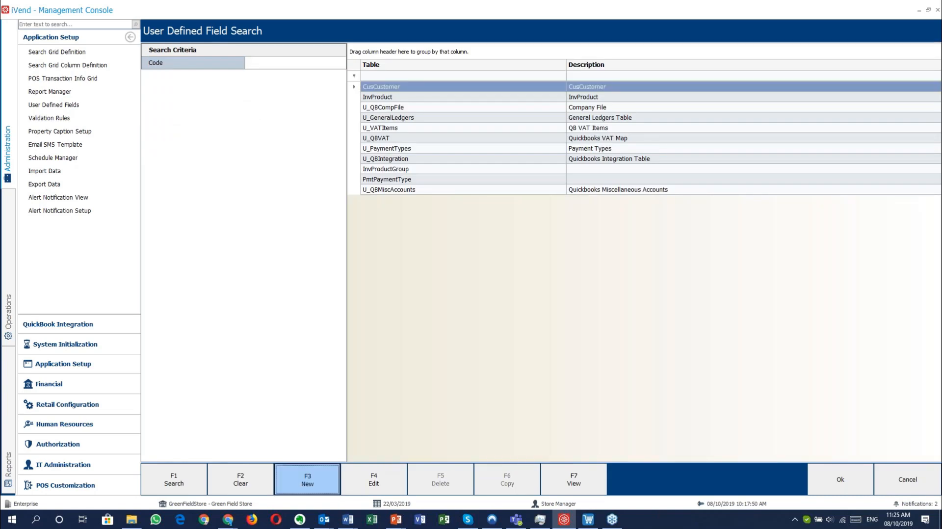
- Start a new user defined field definition with Custom as its object type
click(307, 478)
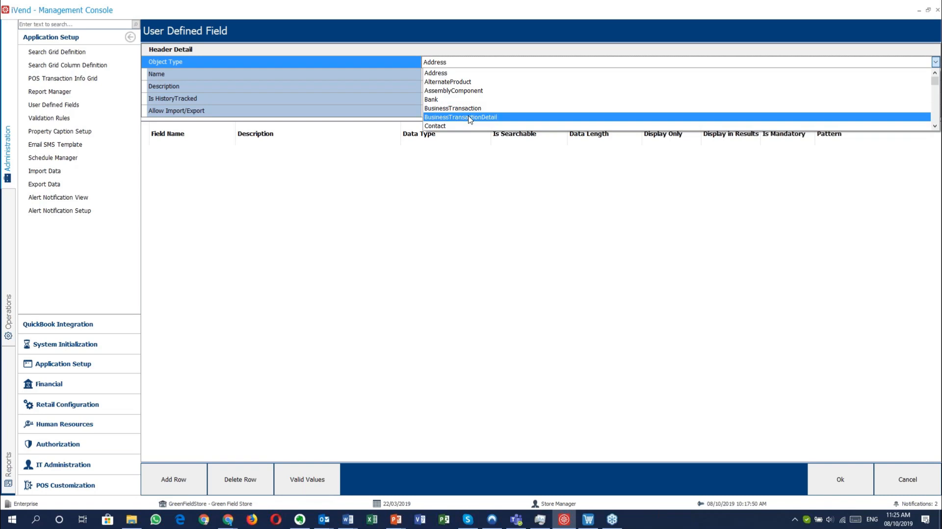
scroll(469, 119, down, 2)
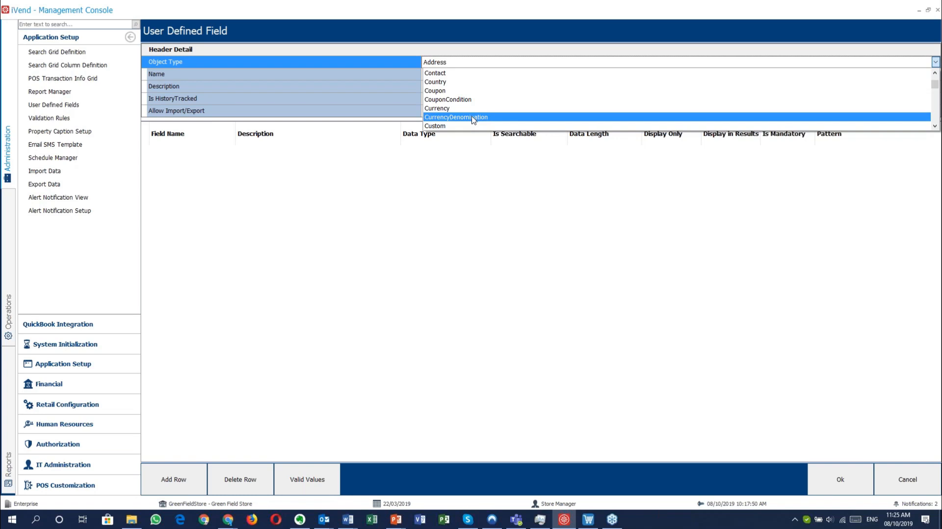
scroll(473, 121, down, 1)
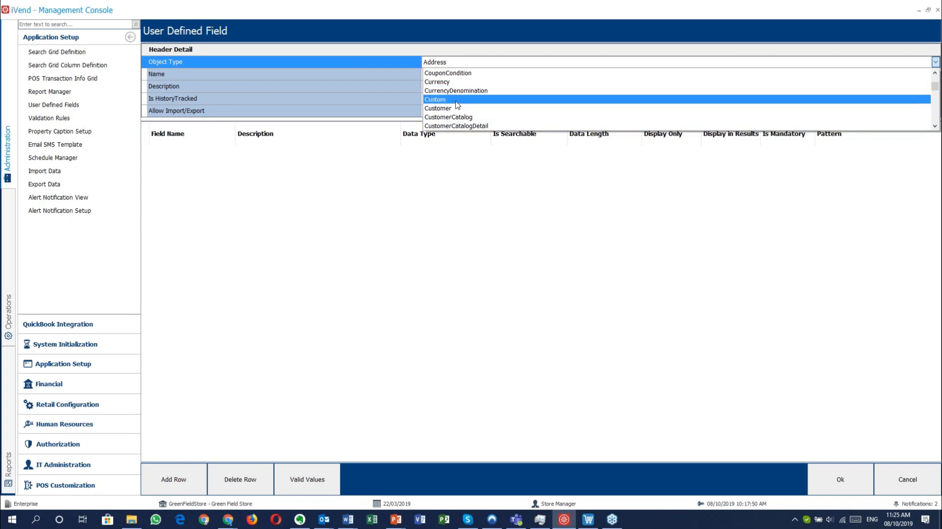
click(457, 104)
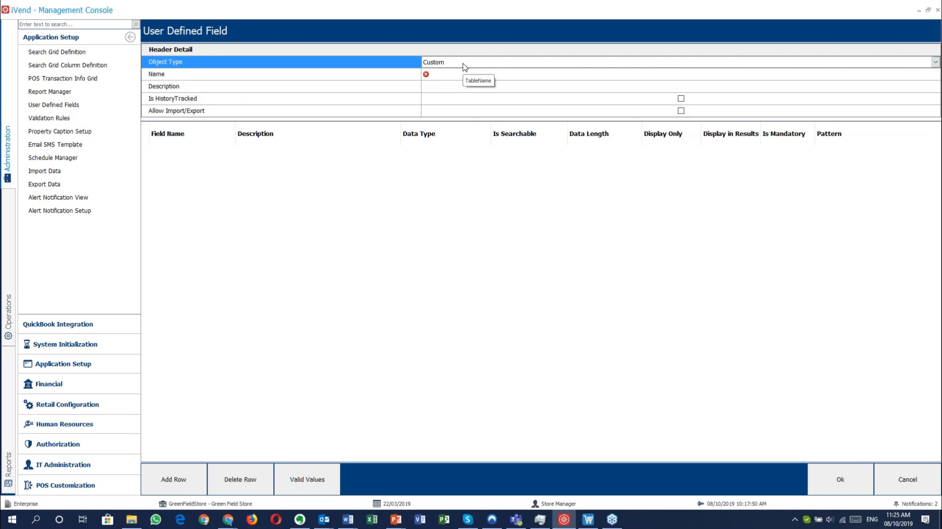
- Look through the object types available for the new user defined field definition and leave it without saving
click(463, 63)
scroll(478, 107, down, 1)
scroll(478, 108, down, 8)
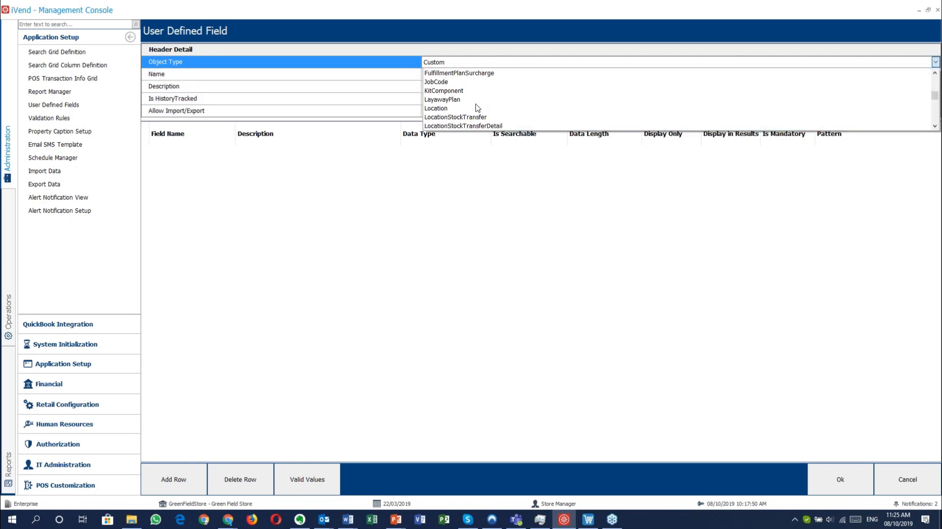
scroll(477, 108, down, 4)
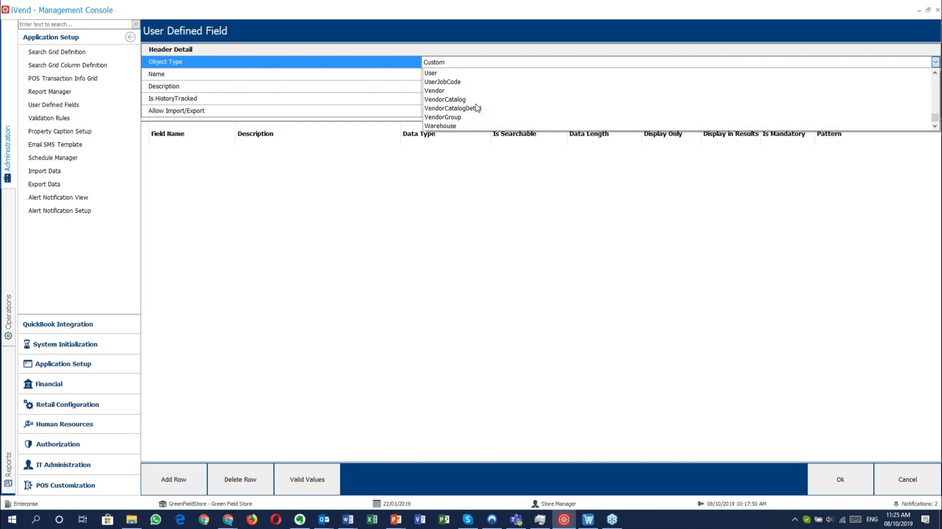
scroll(477, 108, up, 15)
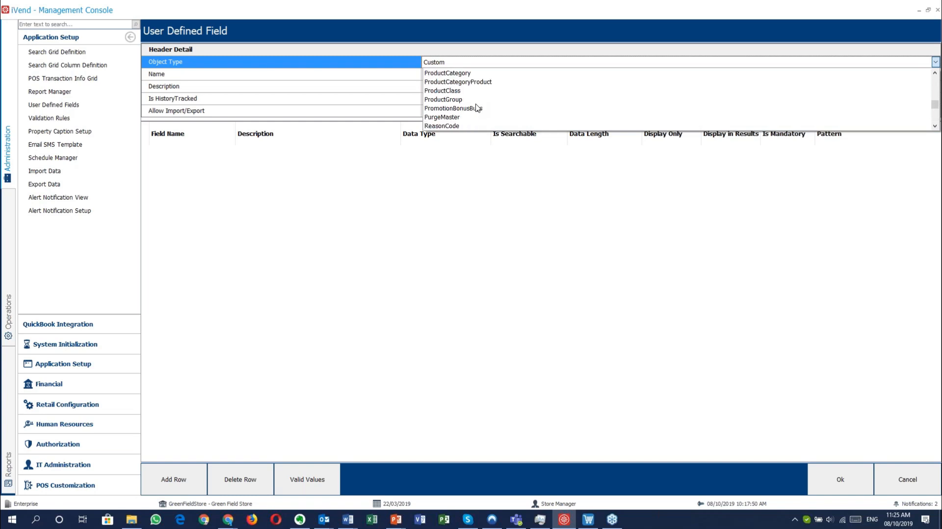
click(934, 65)
click(385, 73)
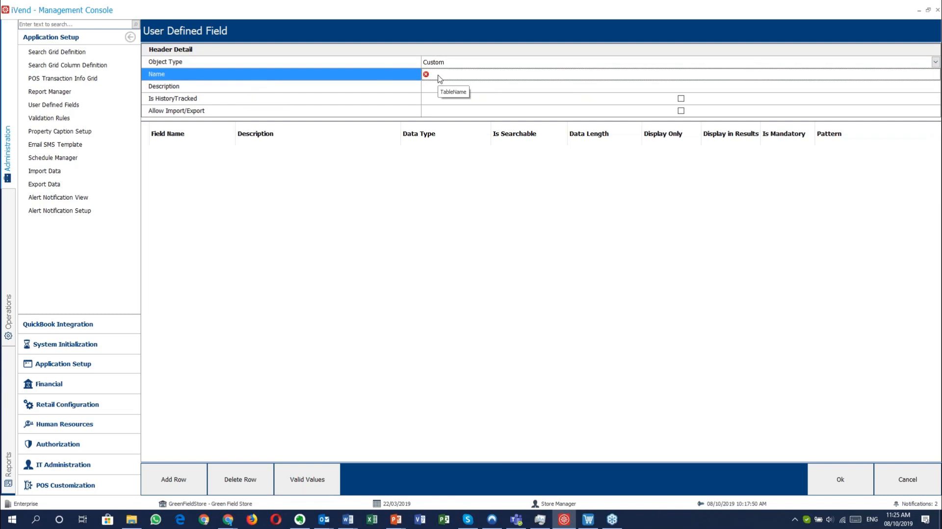
click(471, 67)
scroll(476, 88, up, 3)
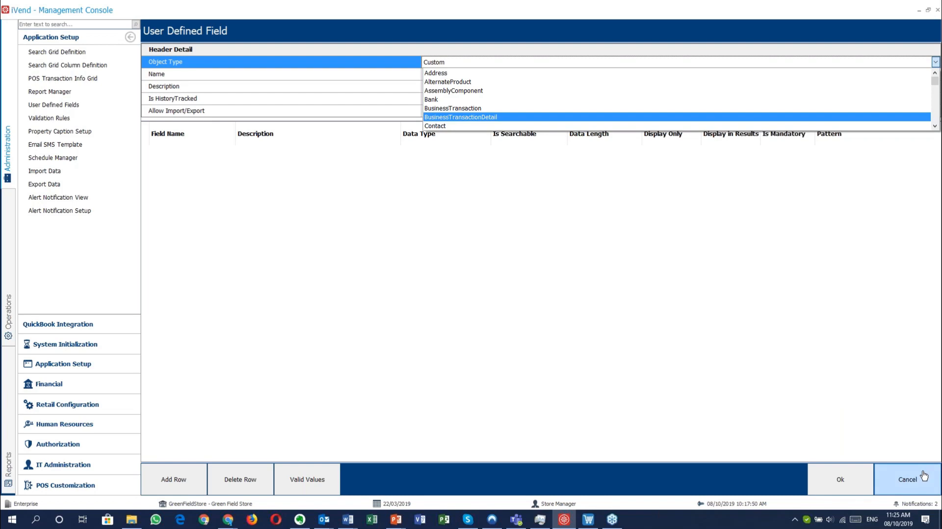
click(906, 480)
click(906, 480)
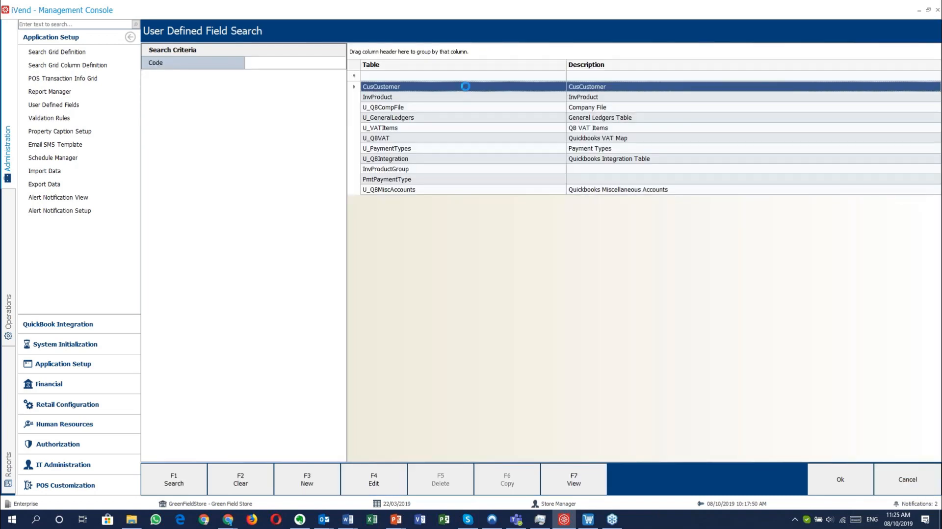
- Open the CusCustomer user defined field definition and examine its history tracking and import/export settings
double_click(465, 86)
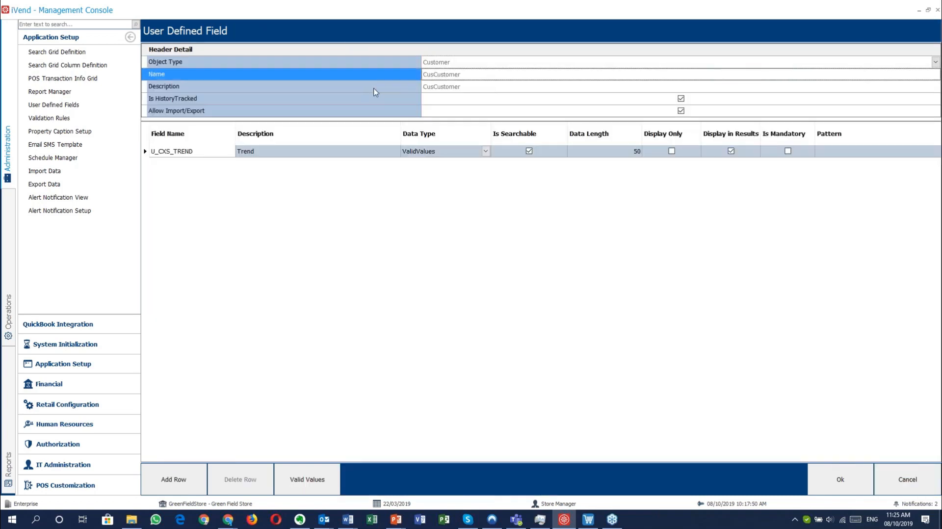
click(376, 101)
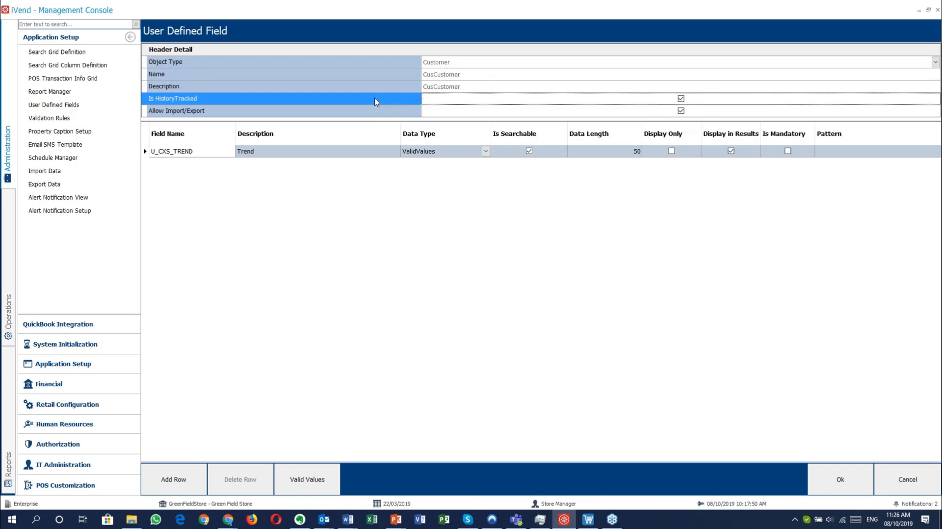
click(349, 116)
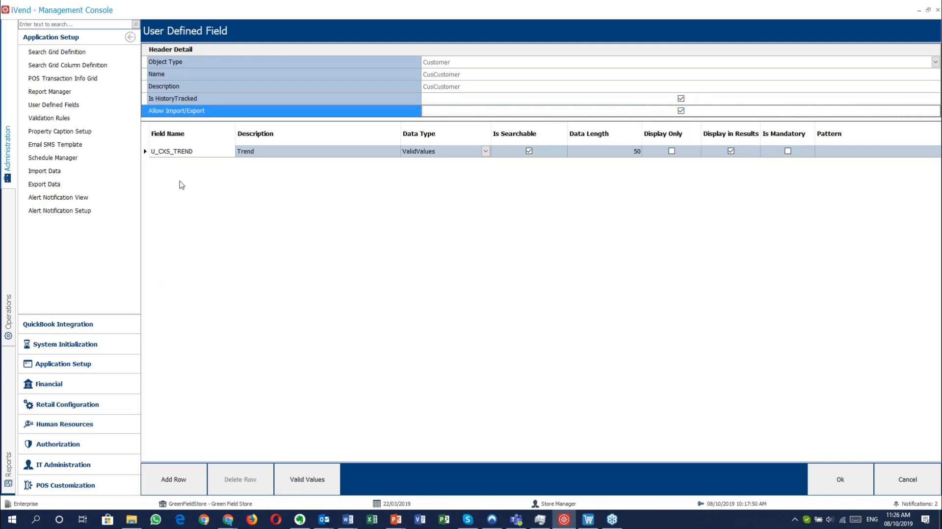
- Add a blank field row to the CusCustomer definition and look through its data types and remaining columns, including Pattern
click(179, 480)
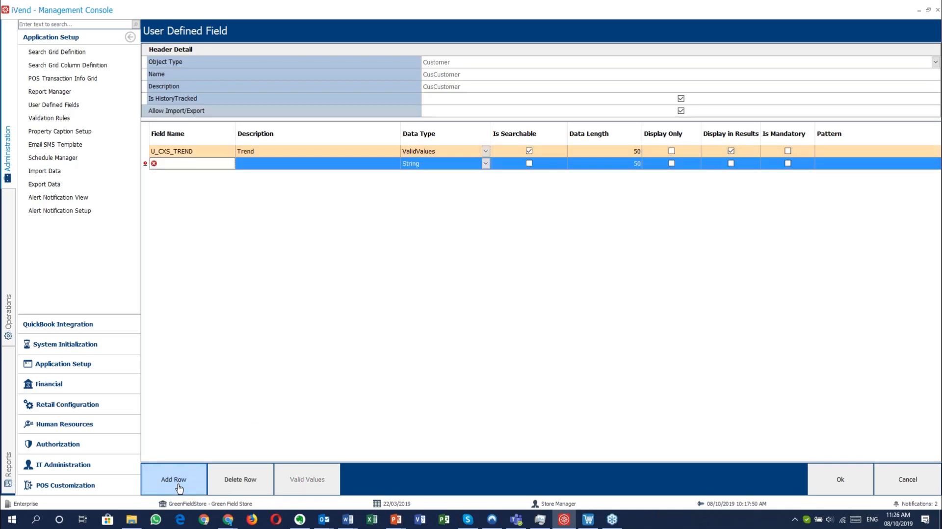
click(201, 166)
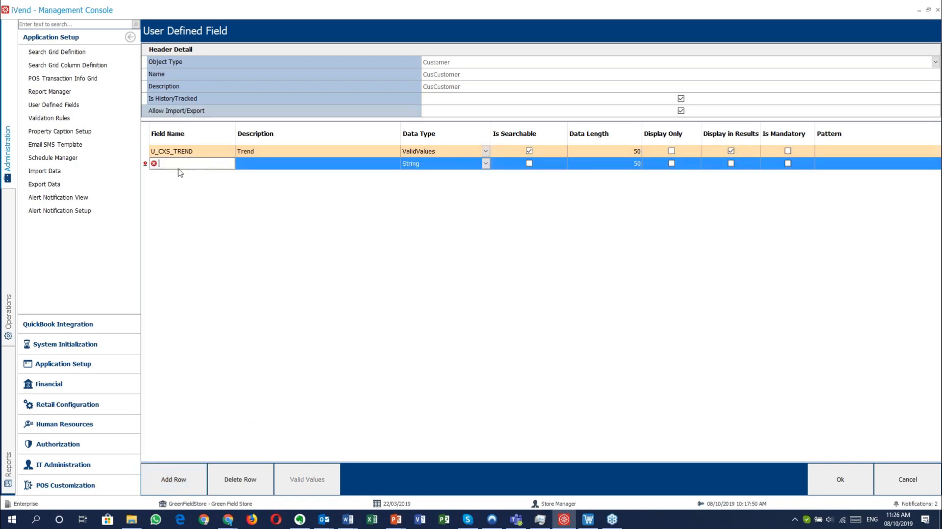
click(273, 167)
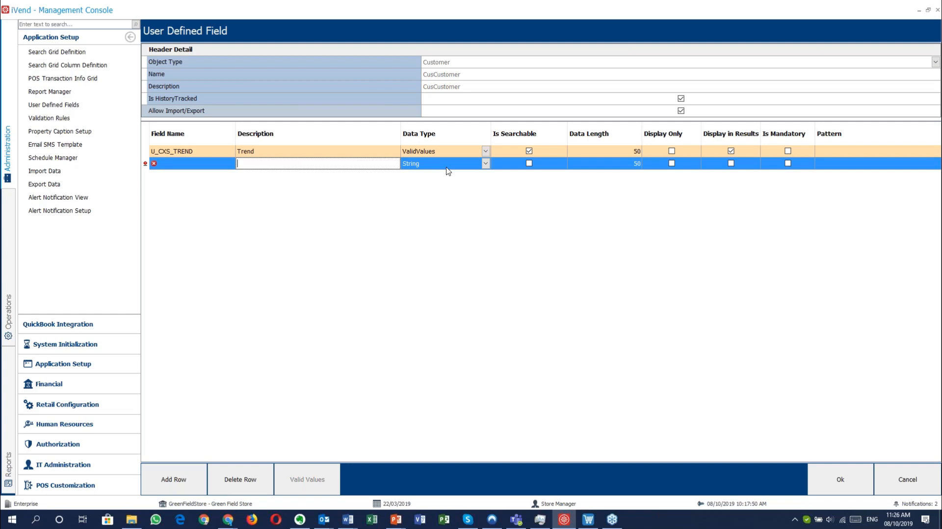
click(485, 164)
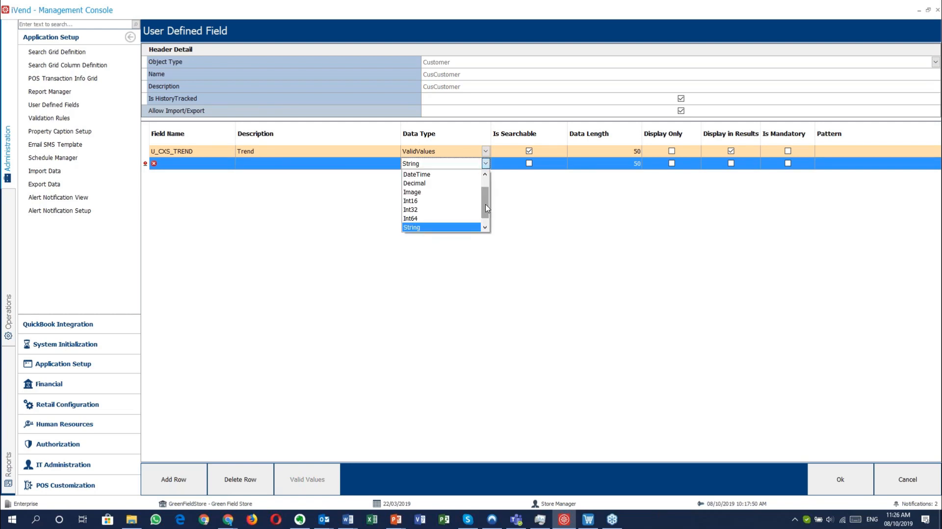
drag(485, 208, 484, 188)
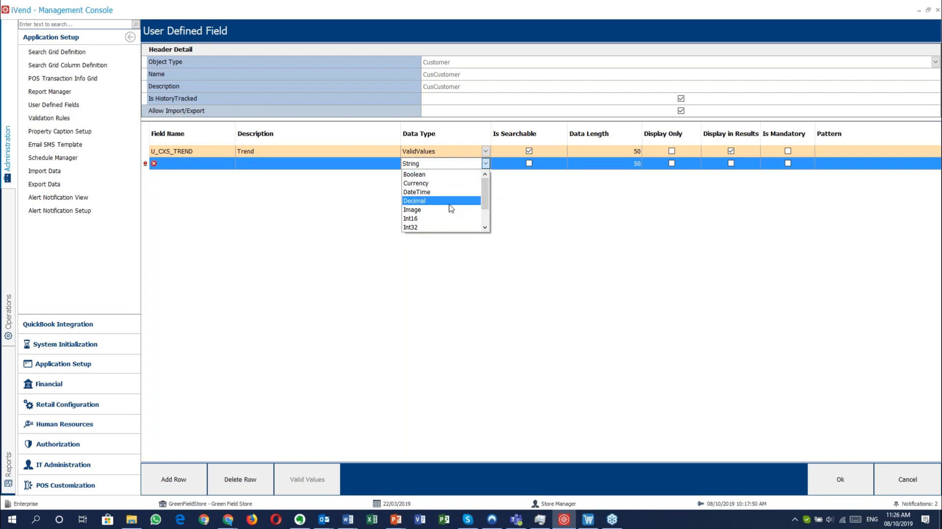
scroll(439, 189, down, 1)
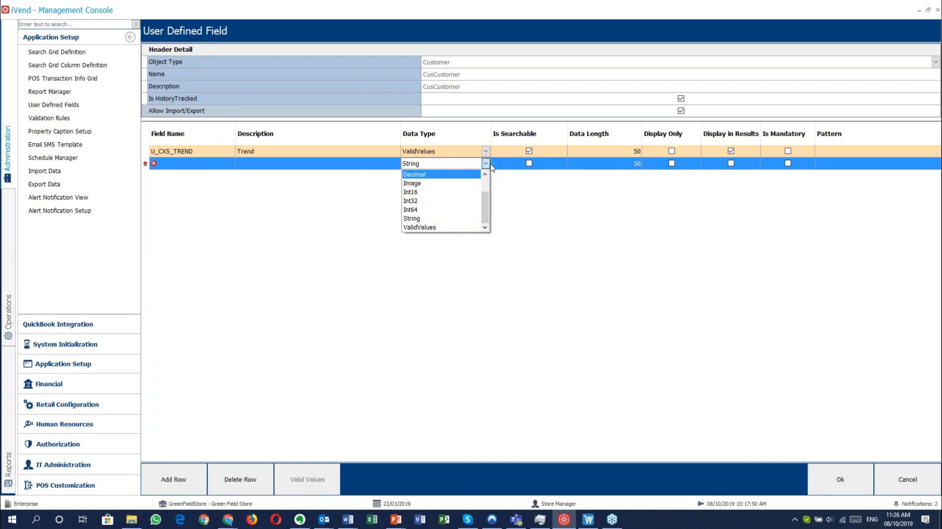
click(531, 170)
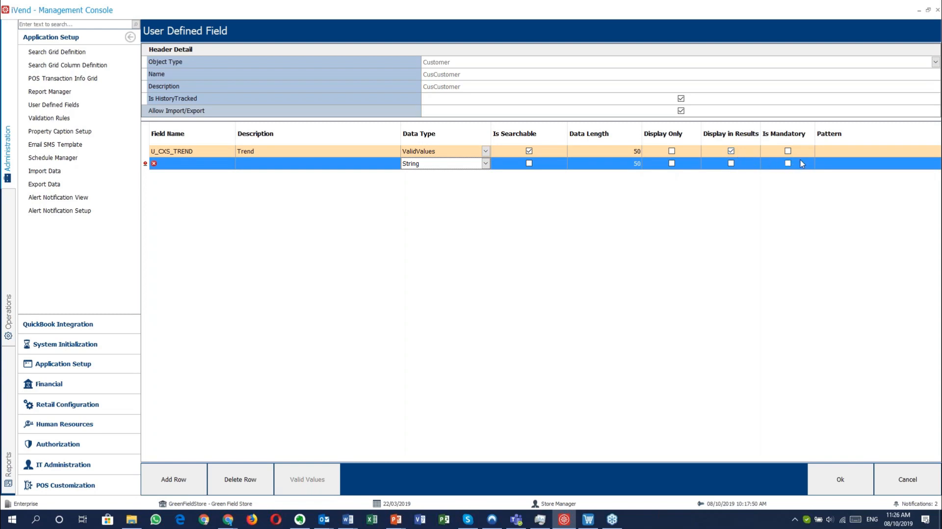
click(848, 164)
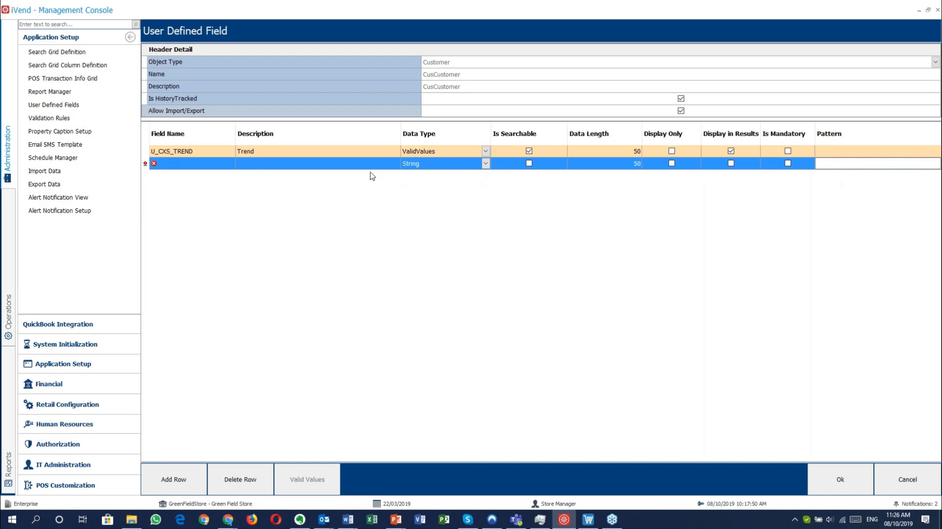
- View the valid values defined for the Trend field, and leave the CusCustomer definition without saving
click(314, 154)
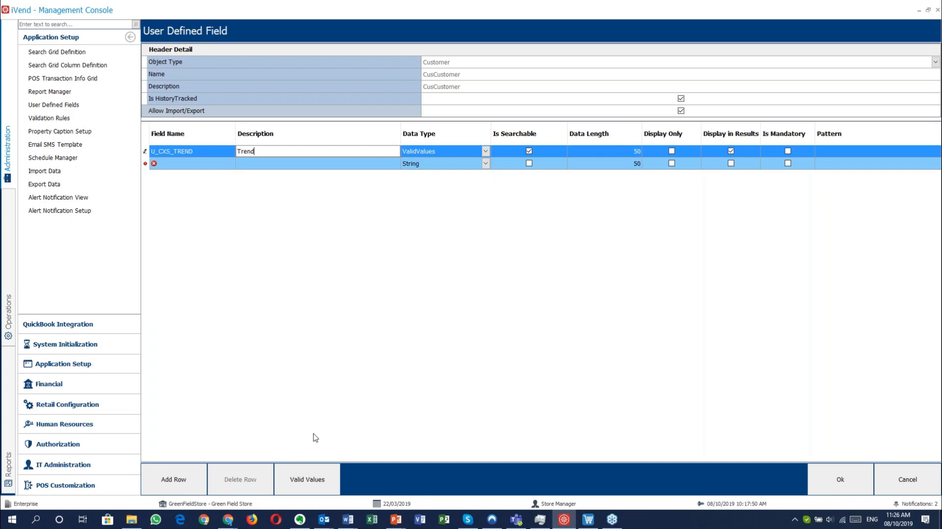
click(308, 479)
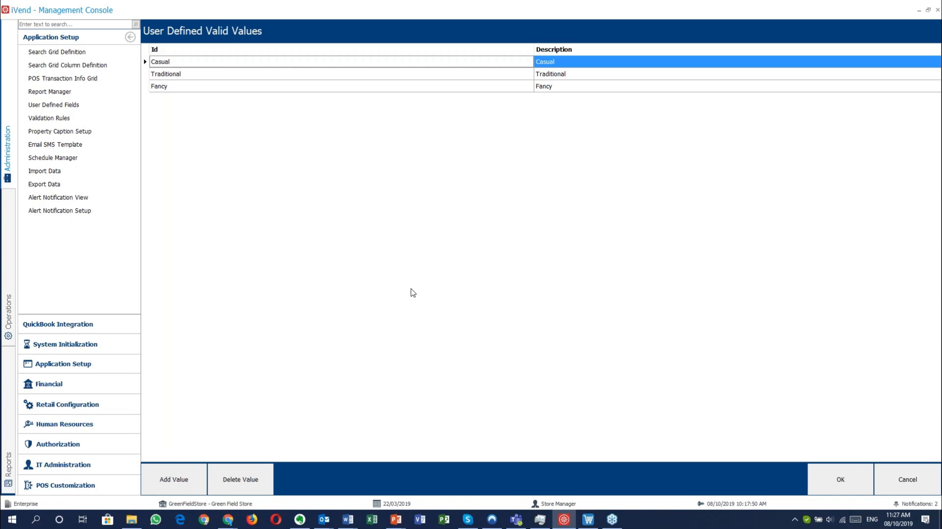
click(919, 491)
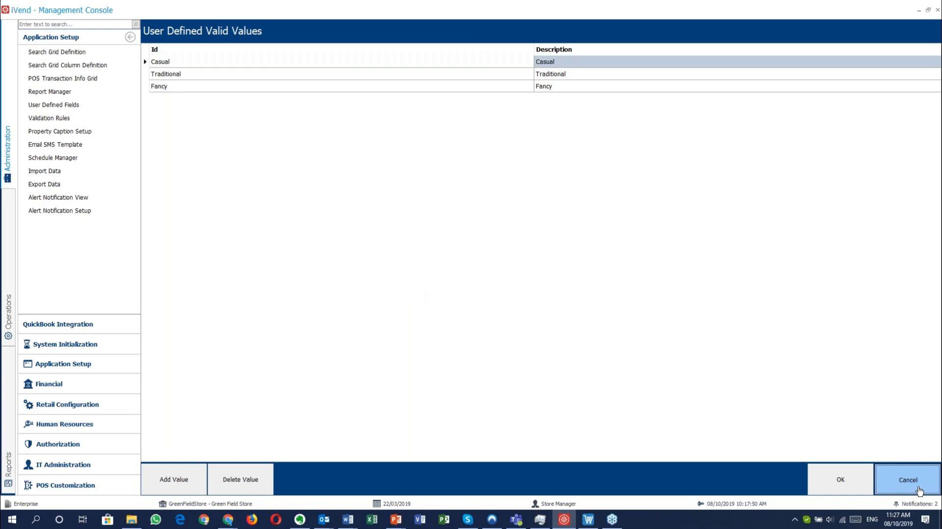
click(918, 491)
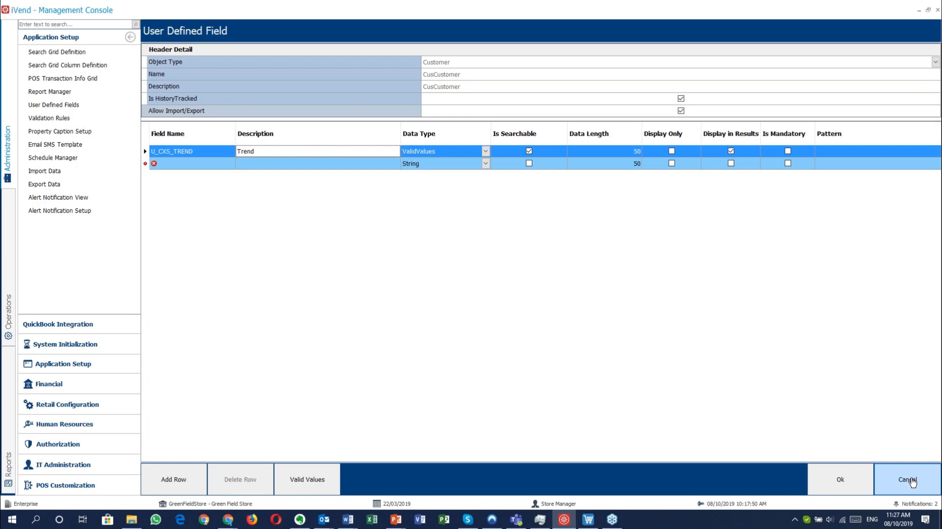
click(912, 482)
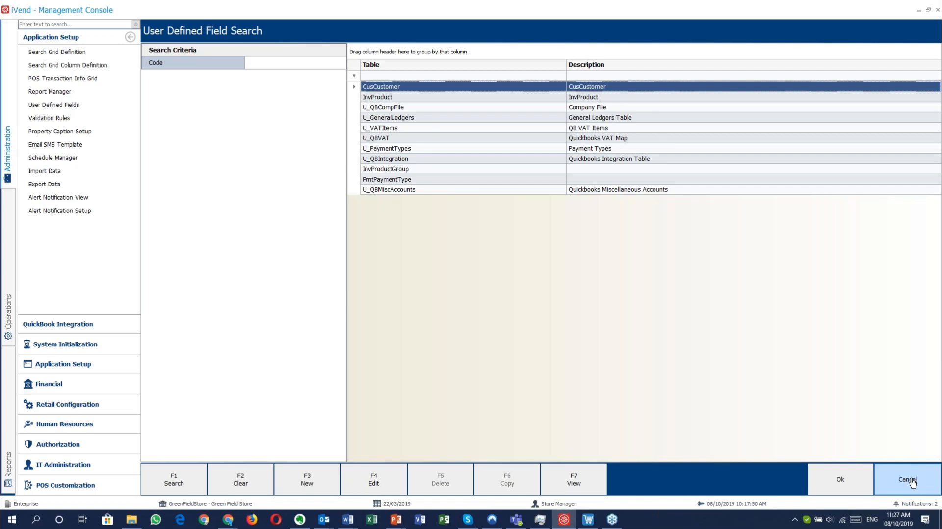
click(912, 482)
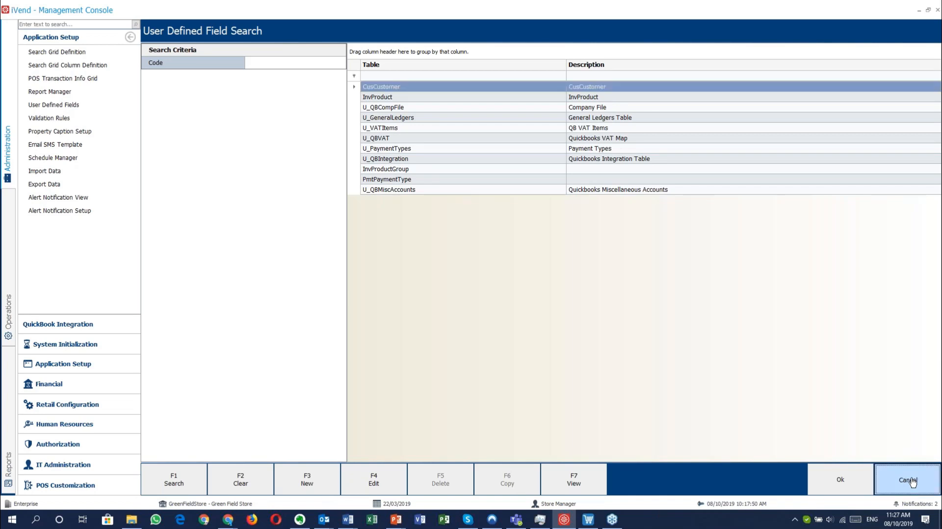
- Open the Customer-Id rule under Validation Rules in Application Setup, examine its rule type and maximum length, and close it
click(63, 120)
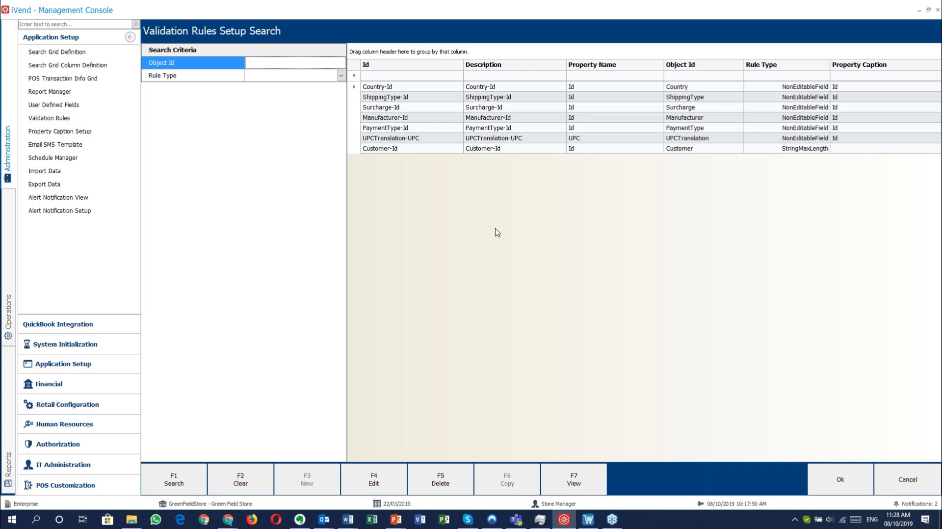
double_click(418, 149)
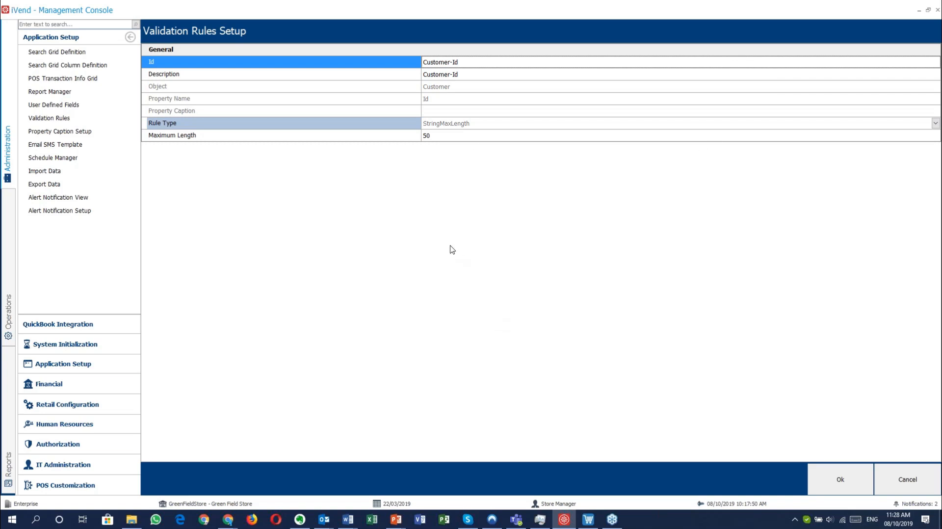
click(906, 478)
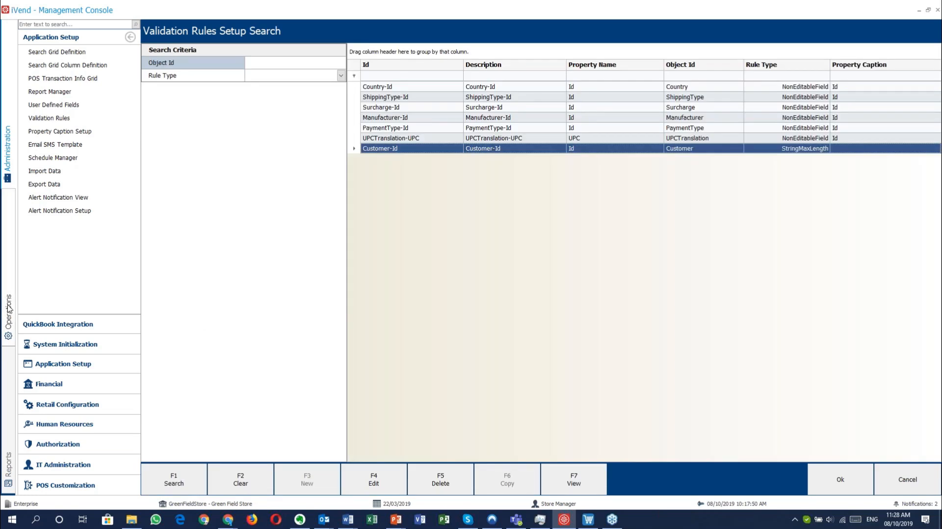
- Under Business Partner in Operations, open for editing the listed customer that has phone number, mobile phone and e-mail filled in
click(8, 309)
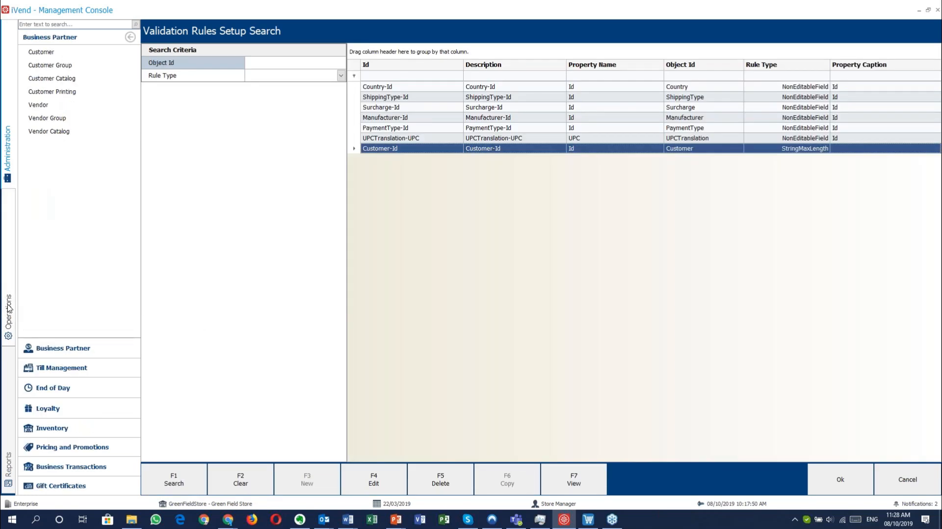
click(57, 53)
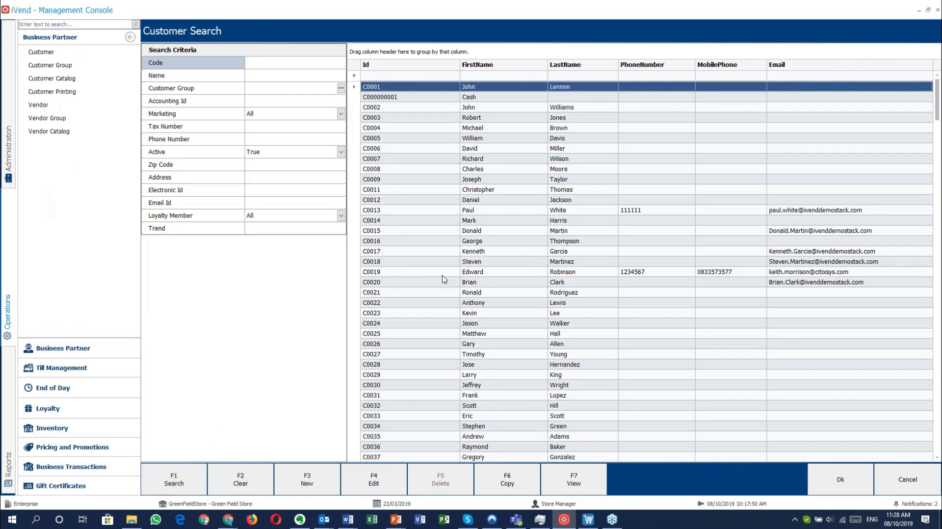
click(443, 272)
click(372, 490)
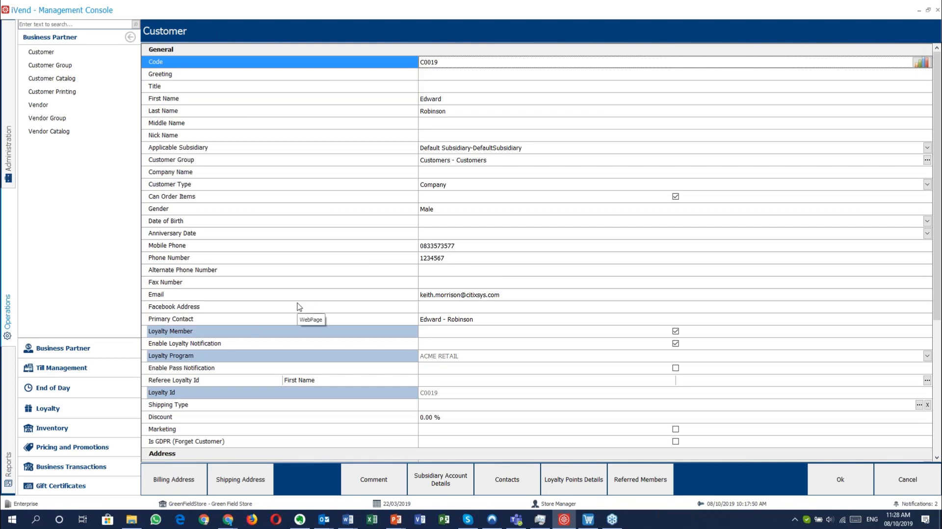
- Start a validation rule making the customer's Gender field mandatory, examine its rule type, and cancel it
right_click(403, 225)
right_click(433, 219)
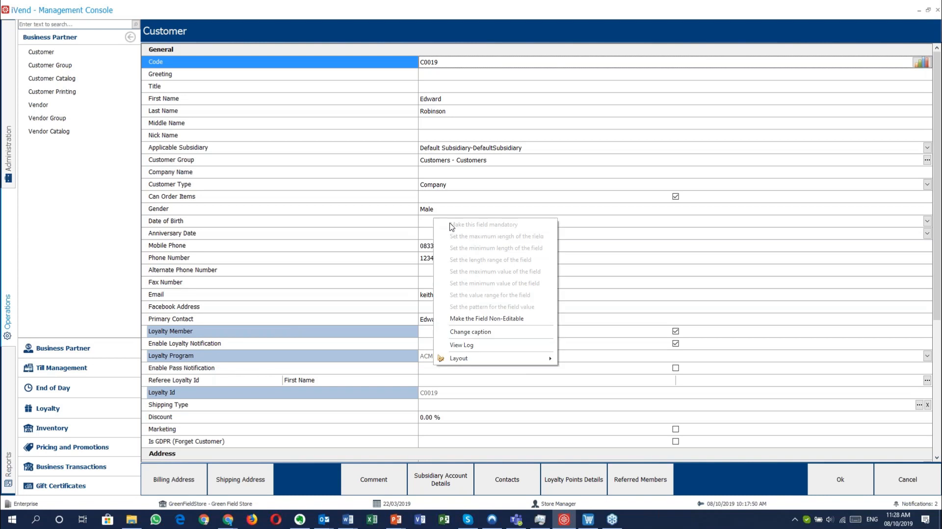
click(446, 211)
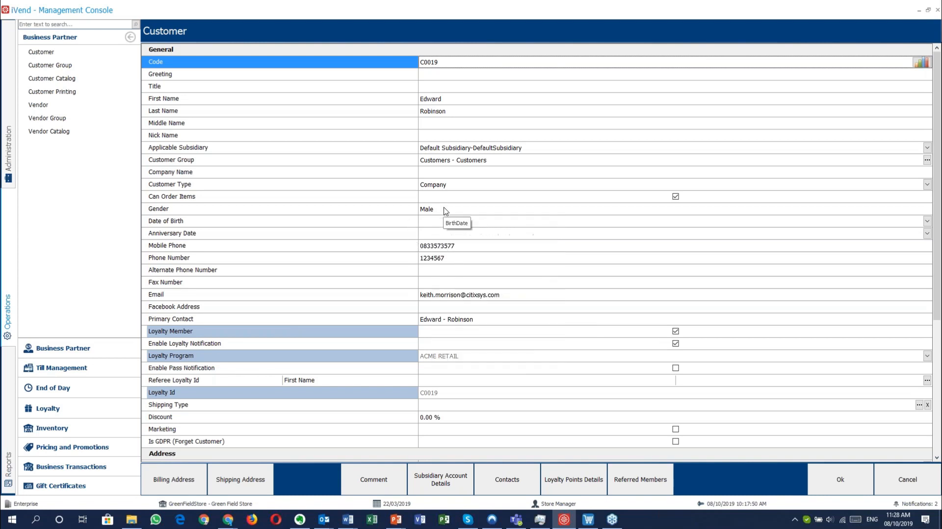
right_click(445, 211)
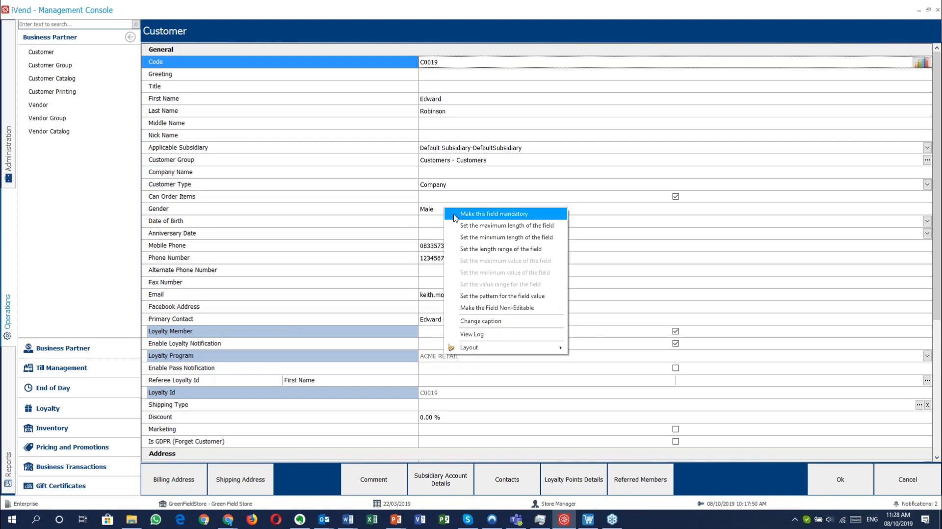
click(514, 215)
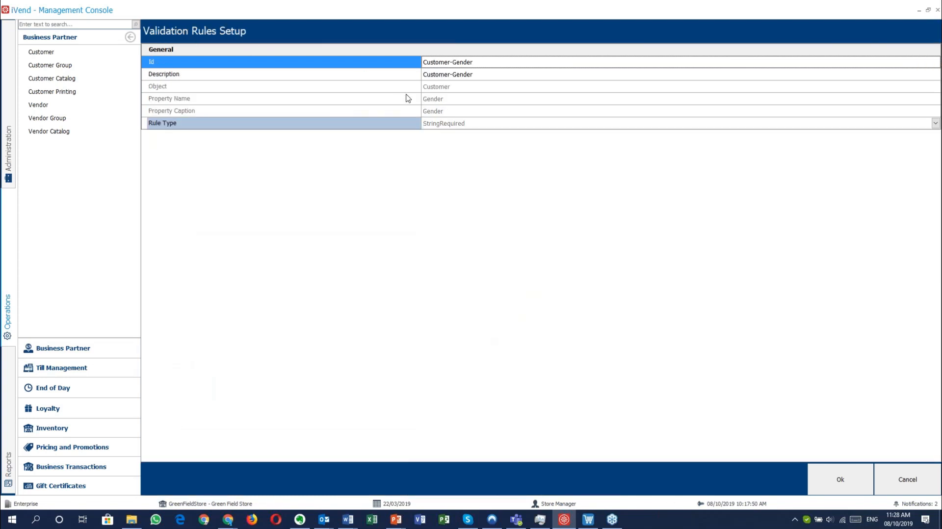
click(509, 125)
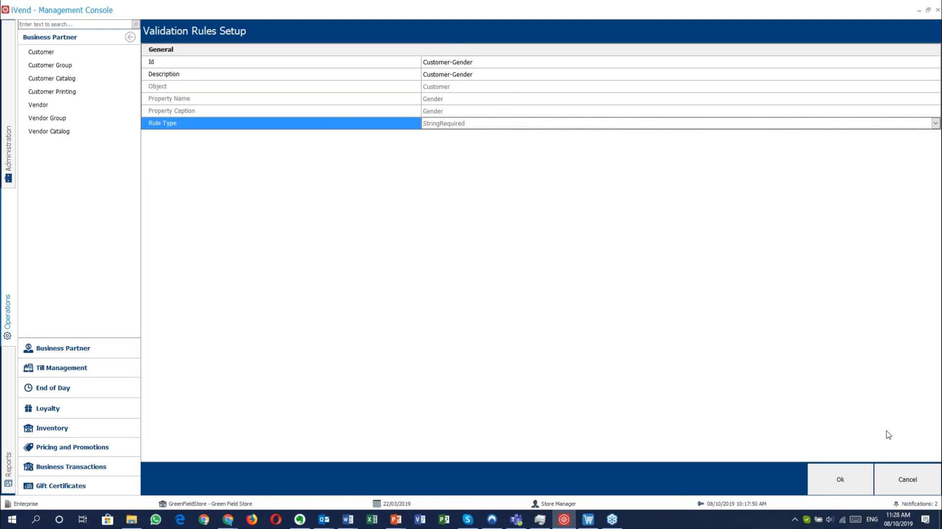
click(907, 485)
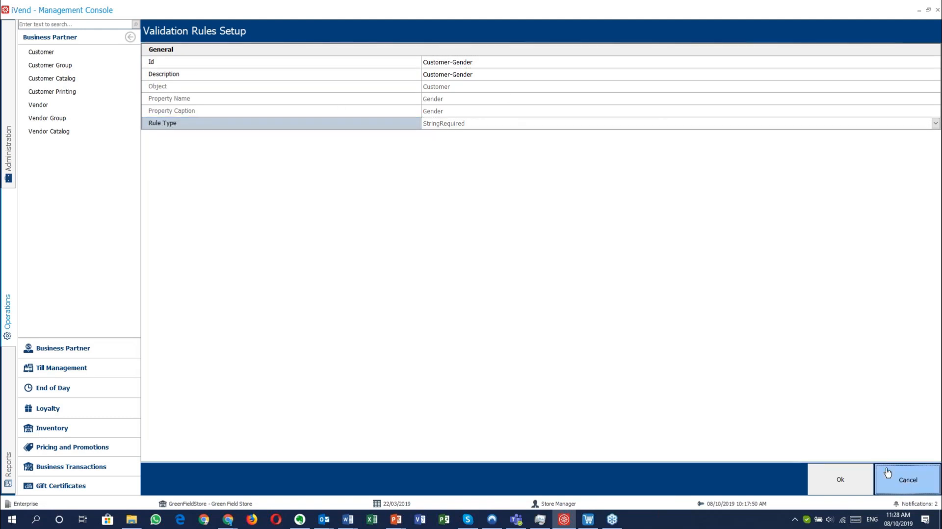
- Review the Gender field's validation options, and start a pattern validation rule for the Mobile Phone field, cancelling it without saving
right_click(448, 210)
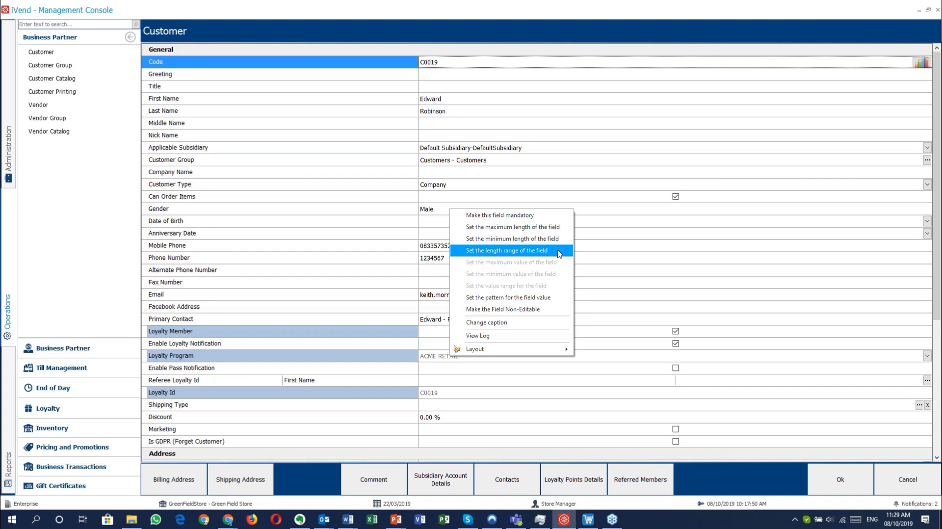
click(413, 251)
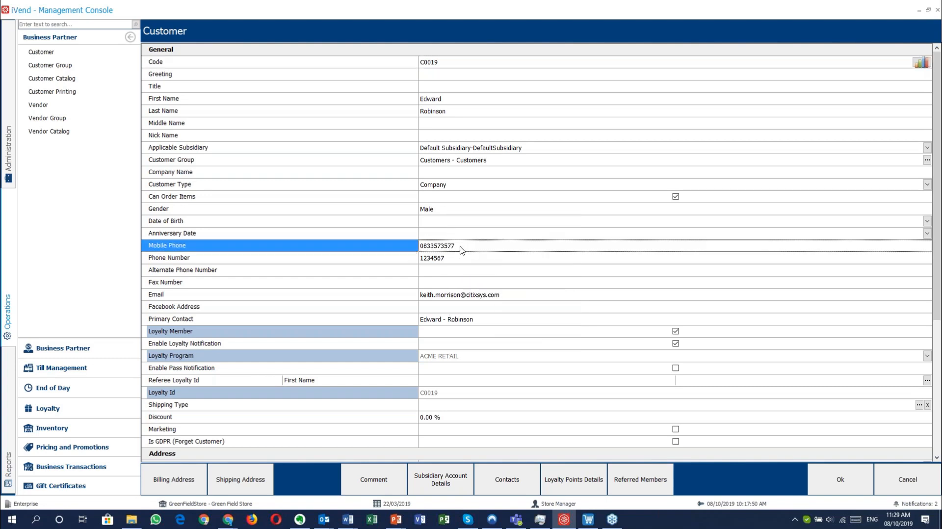
right_click(460, 250)
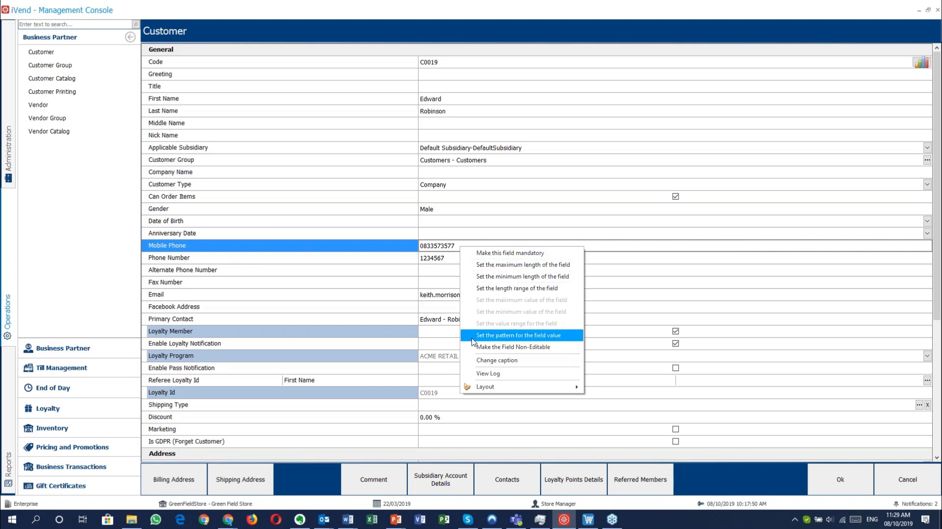
click(537, 338)
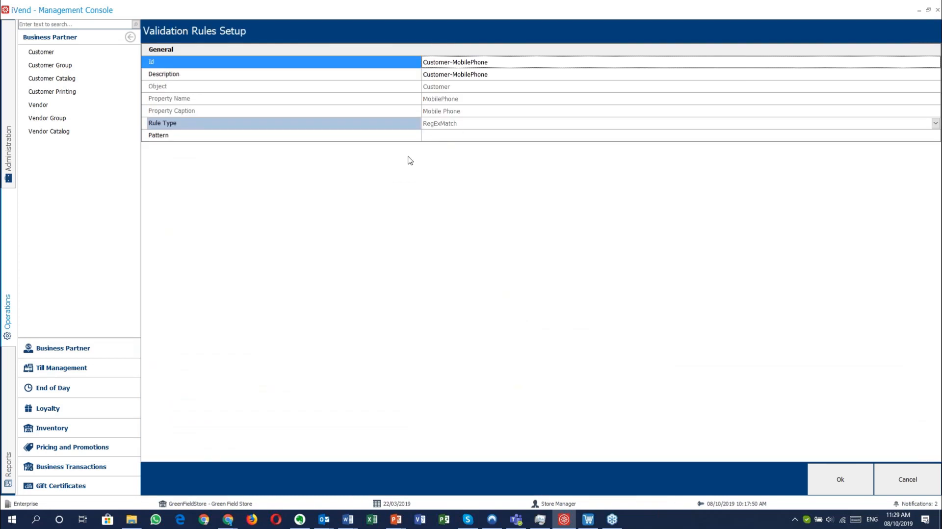
click(908, 480)
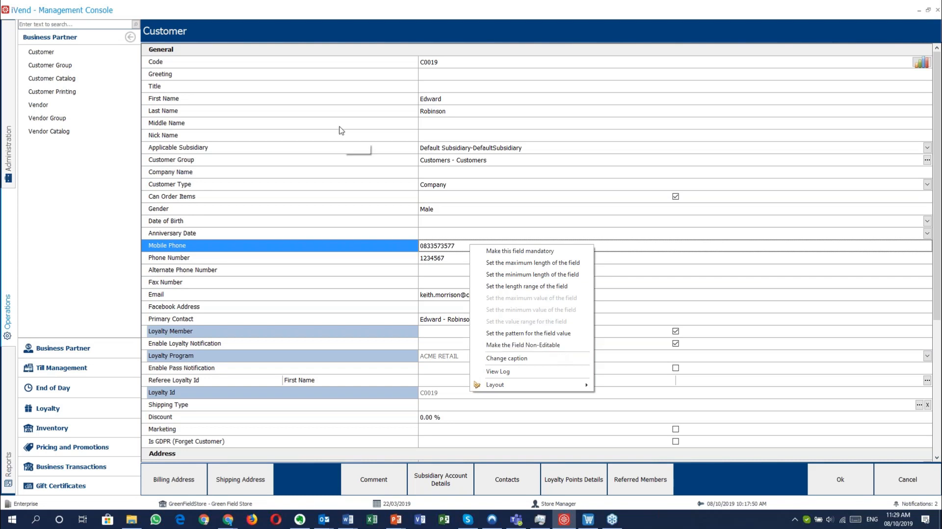
right_click(392, 159)
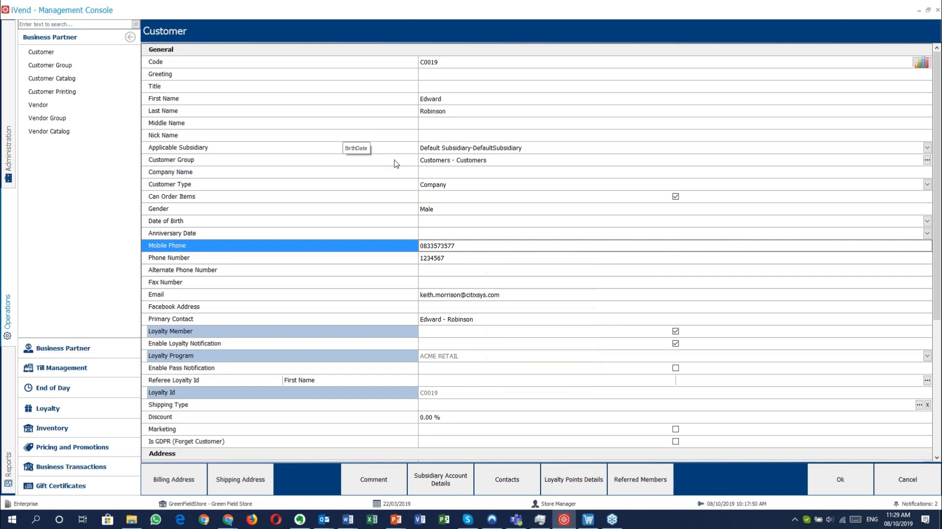
- Examine the audit log of the open customer record, and close the log, the record and the customer search without saving
right_click(532, 159)
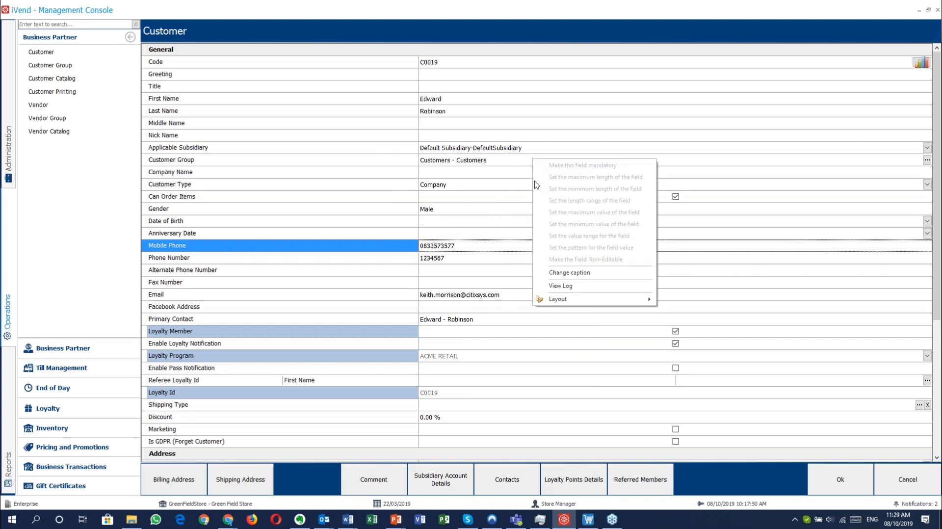
click(578, 288)
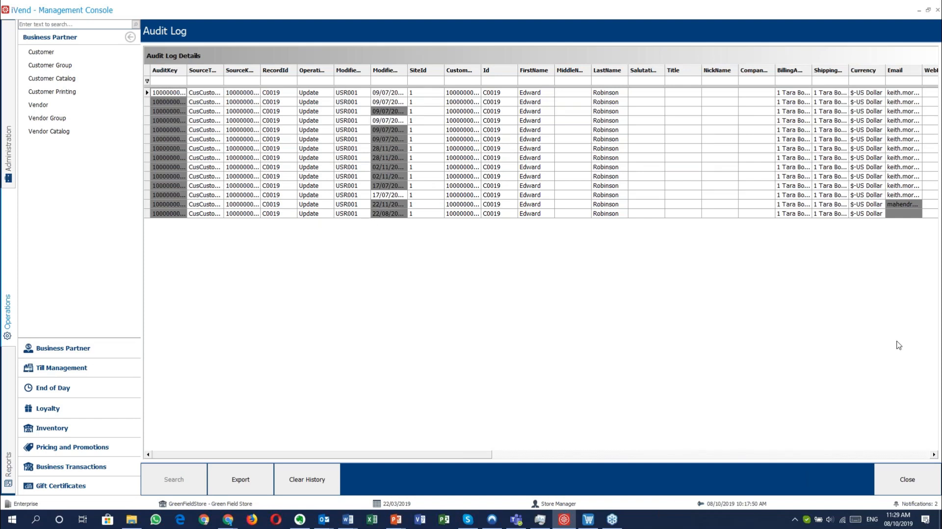
click(928, 480)
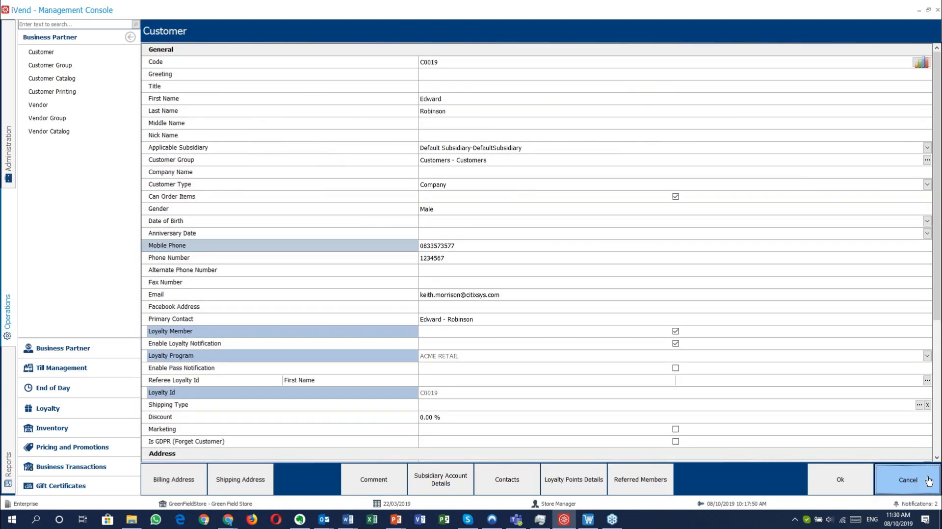
click(928, 481)
click(907, 479)
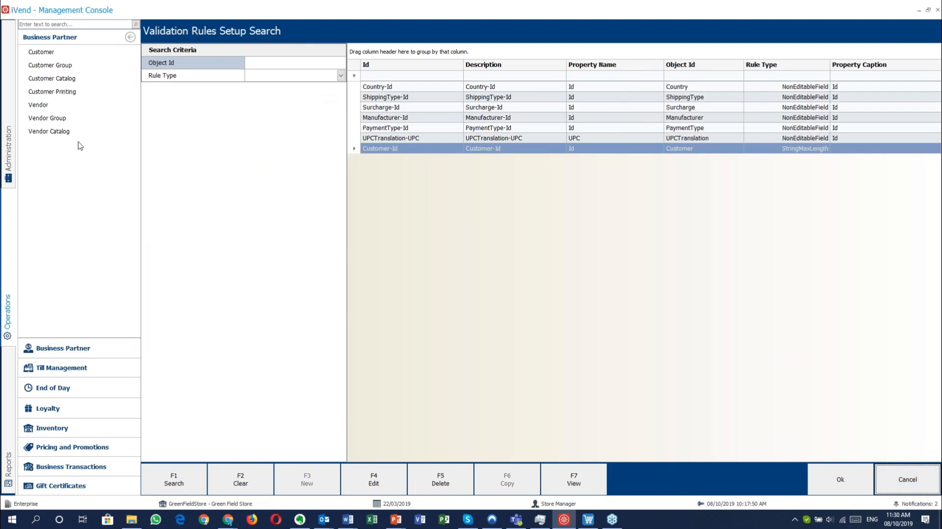
- Return to Application Setup under Administration, examine the Country-Id validation rule's description and rule type, and close it without saving
click(5, 119)
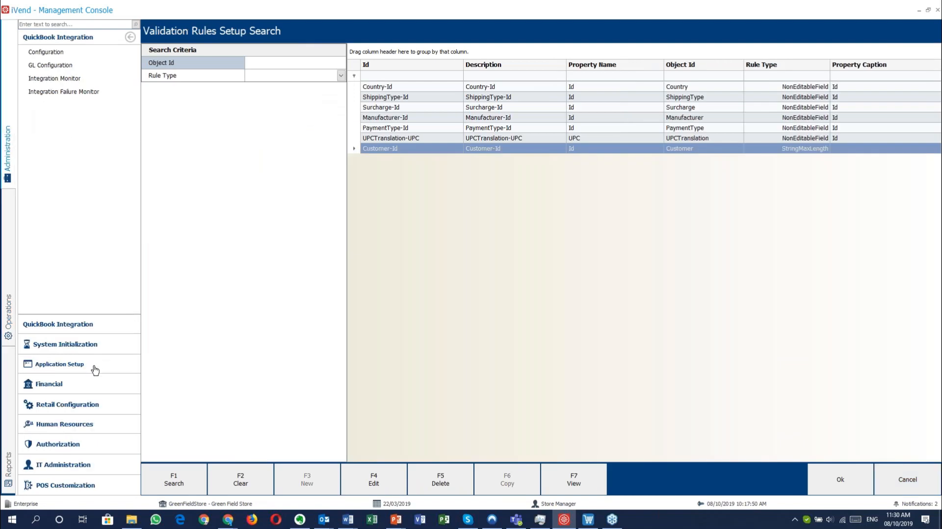
click(92, 367)
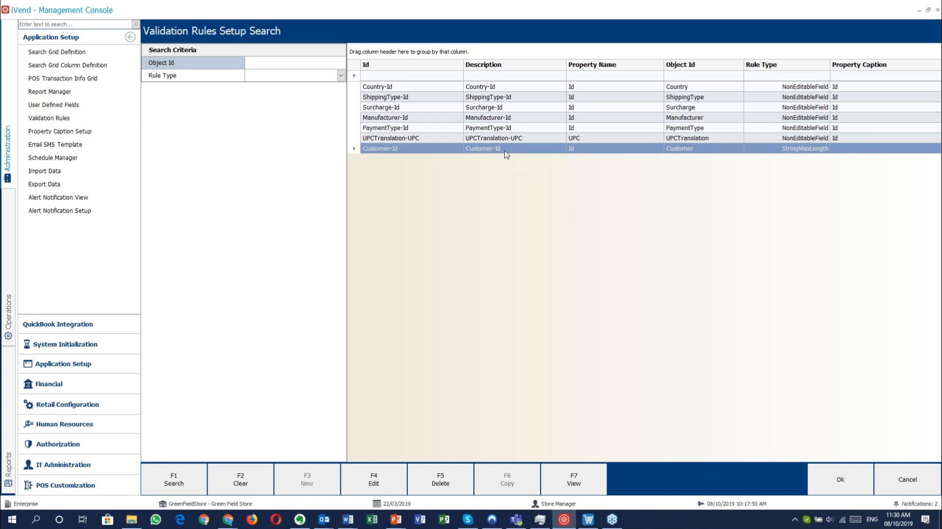
click(512, 89)
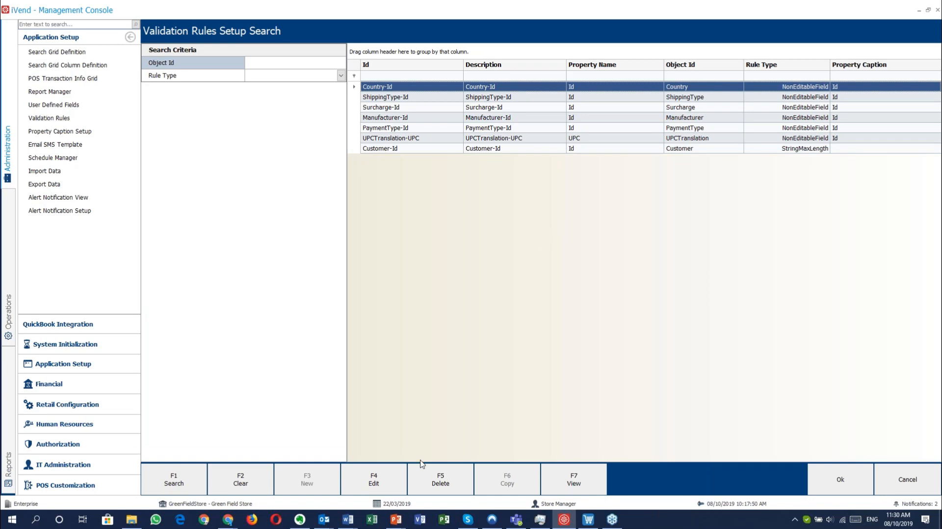
click(386, 486)
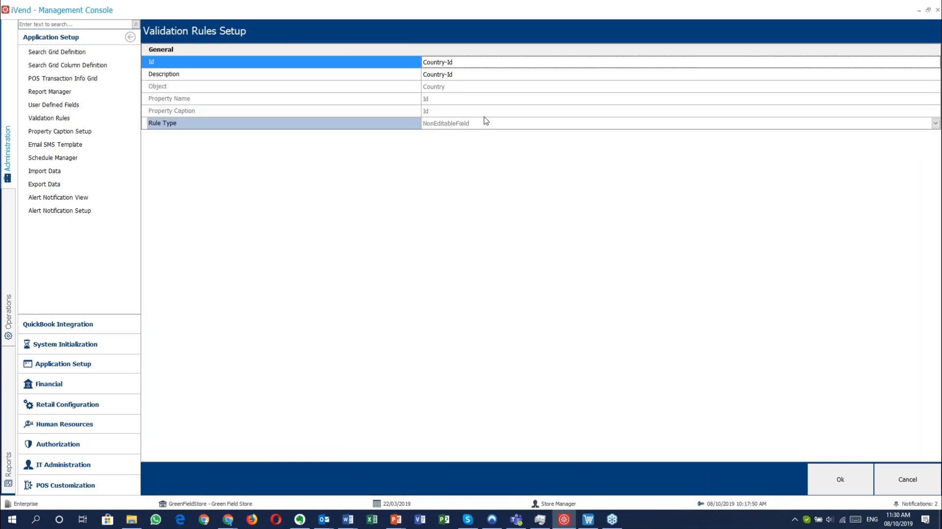
click(487, 74)
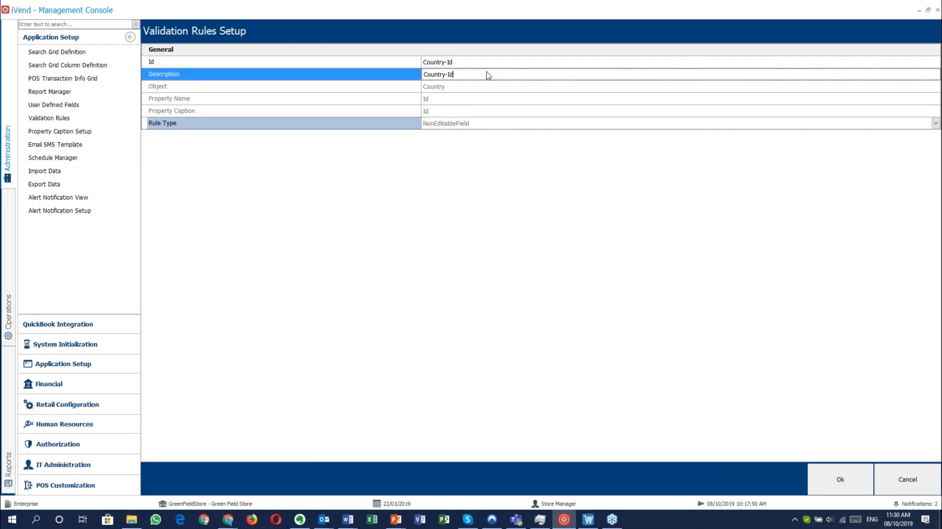
click(908, 483)
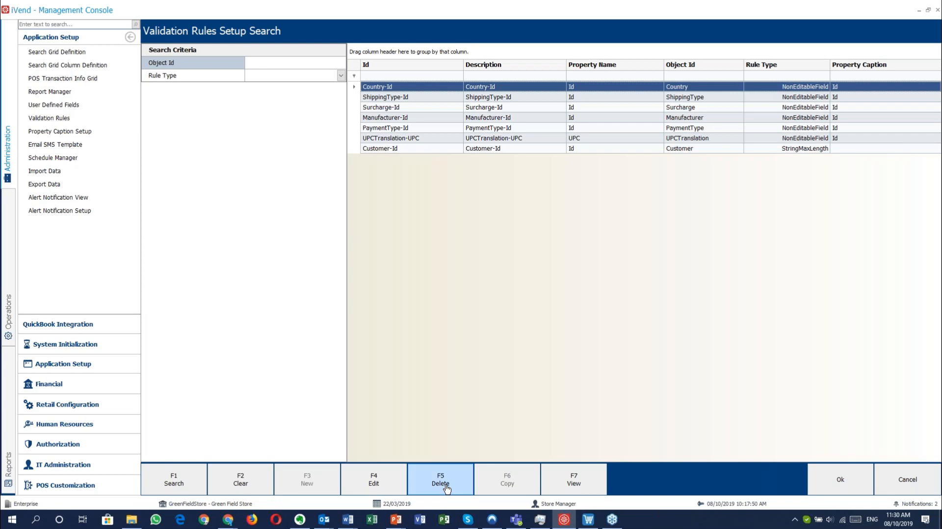
- Delete the Country-Id validation rule and close the validation rules search
click(446, 487)
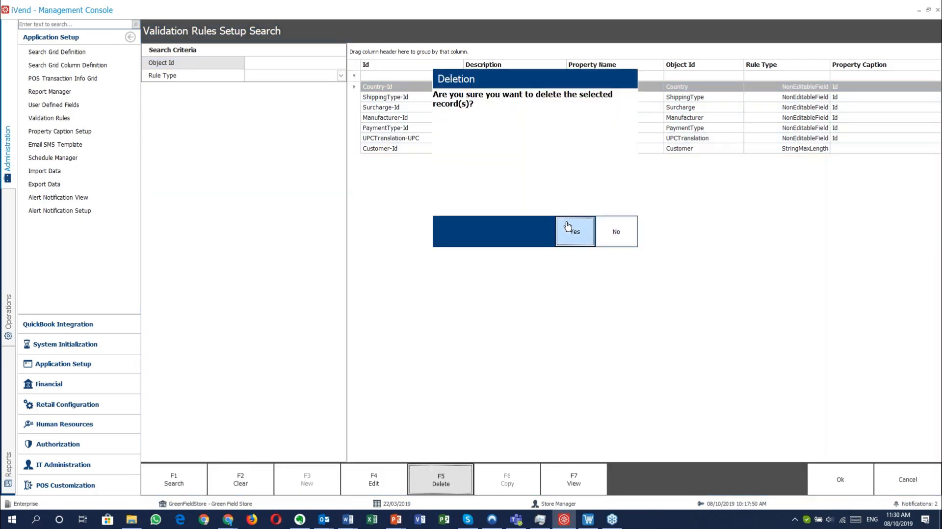
click(568, 226)
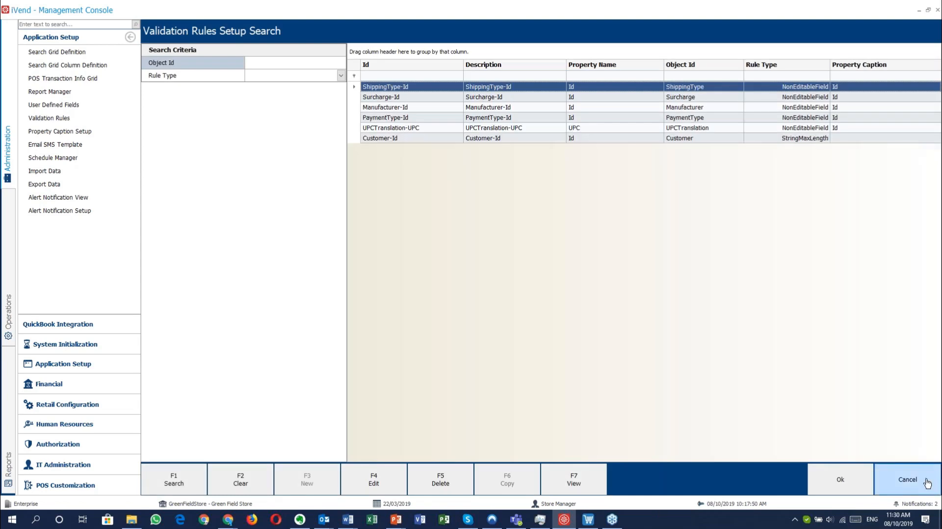
click(926, 483)
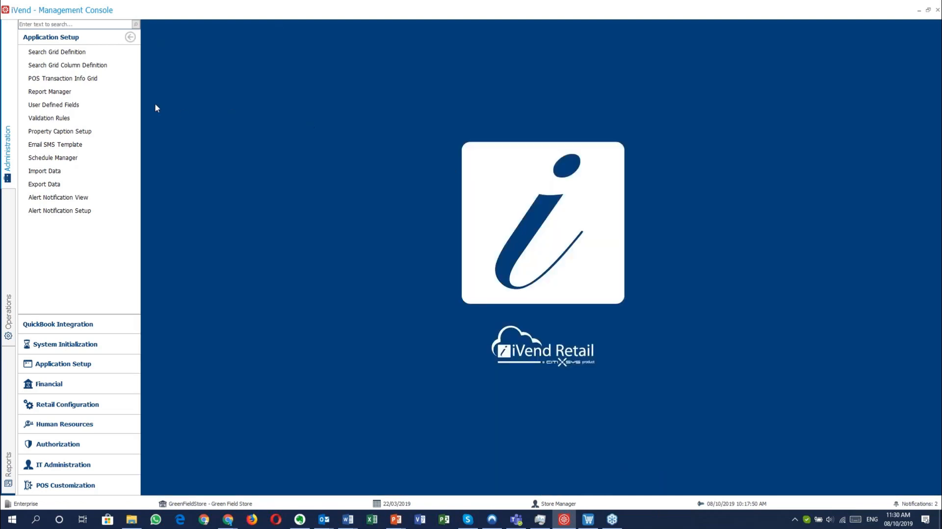
- Open Property Caption Setup, examine the original and current captions of the button grid across cultures, and close the list
click(81, 131)
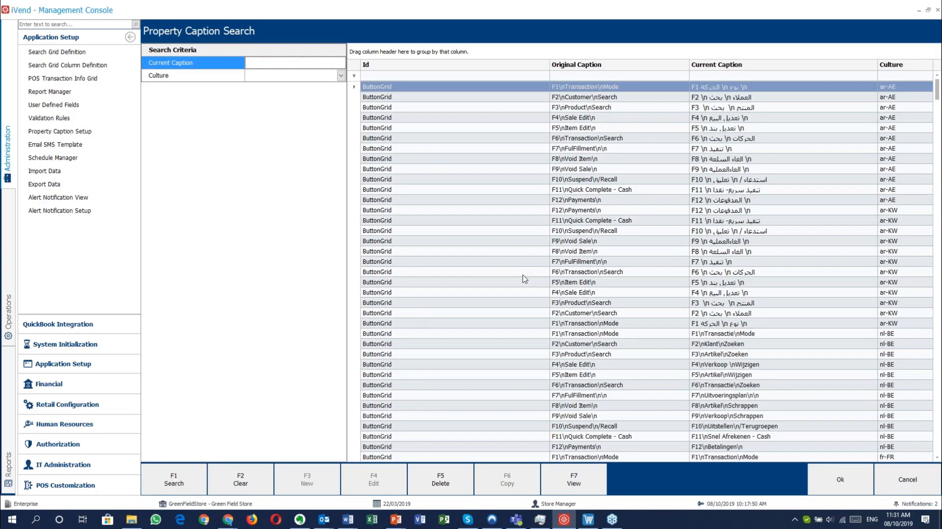
scroll(524, 278, down, 2)
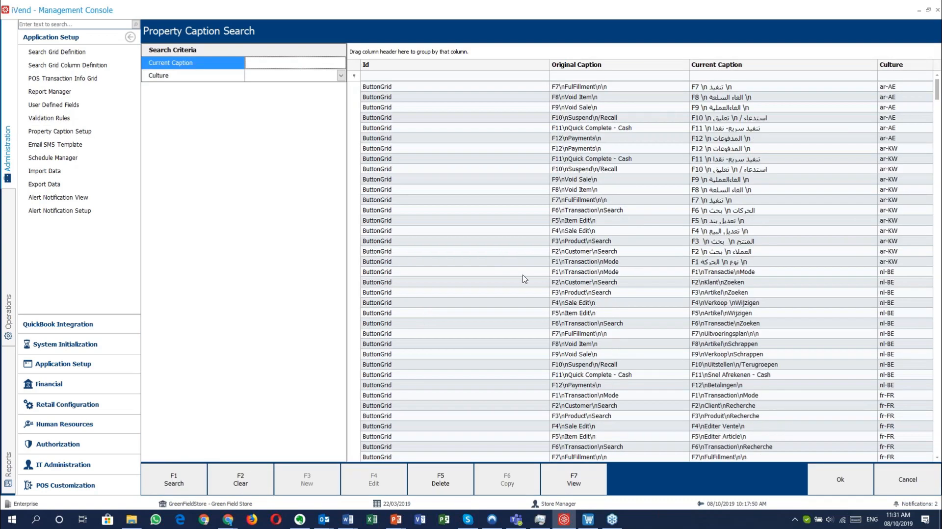
scroll(525, 279, down, 14)
scroll(524, 278, up, 4)
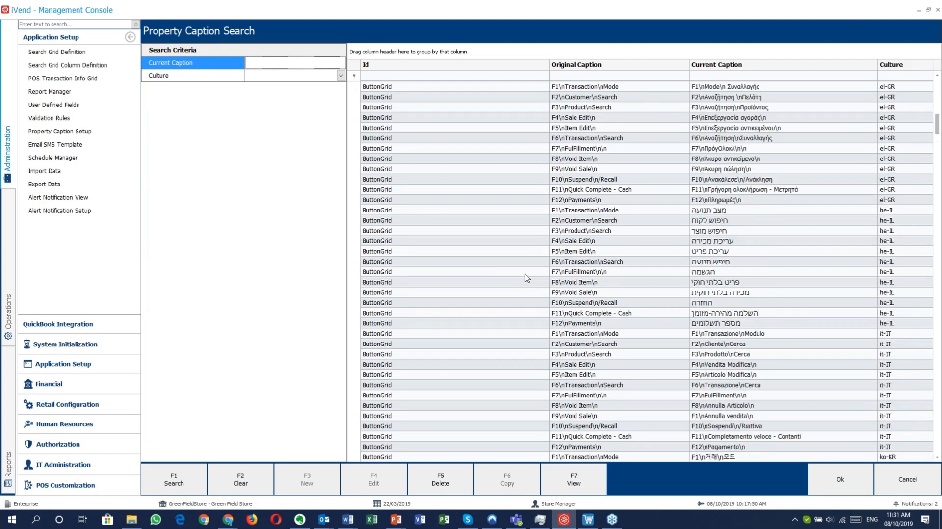
scroll(526, 278, down, 5)
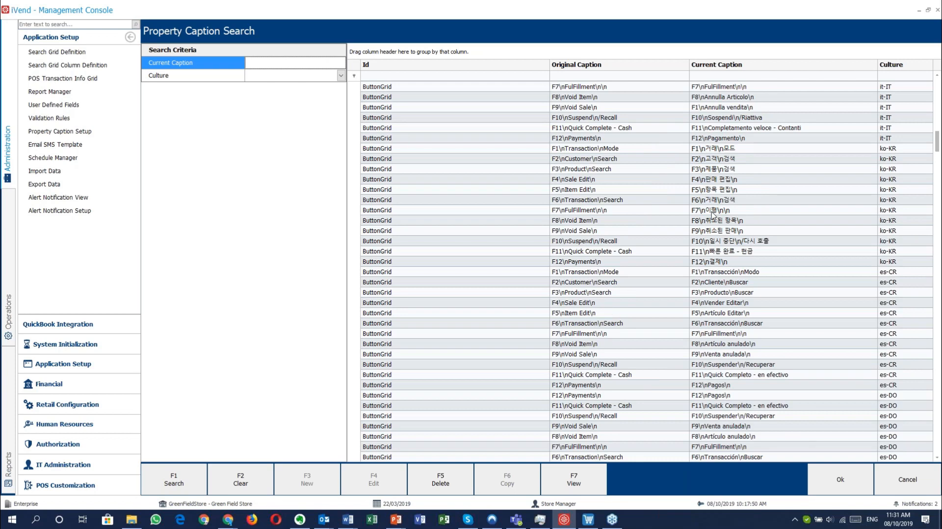
scroll(712, 214, down, 7)
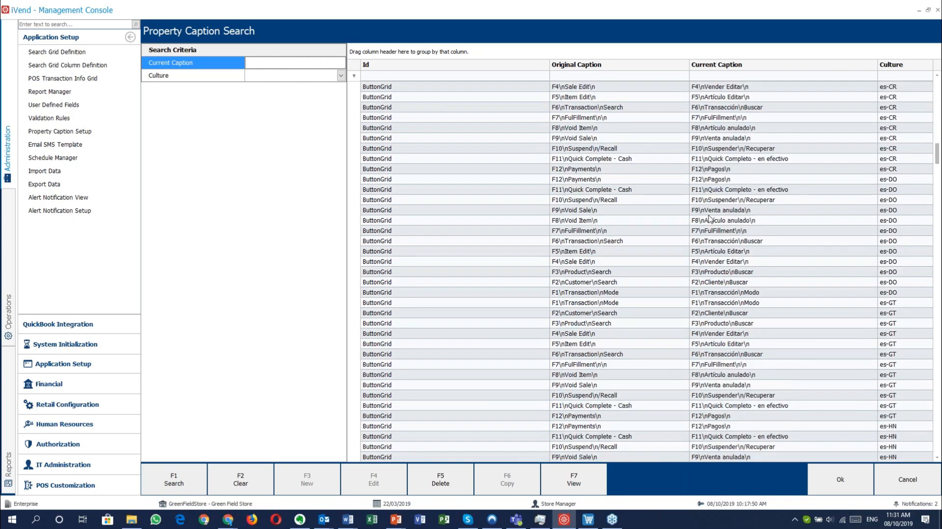
scroll(710, 218, down, 20)
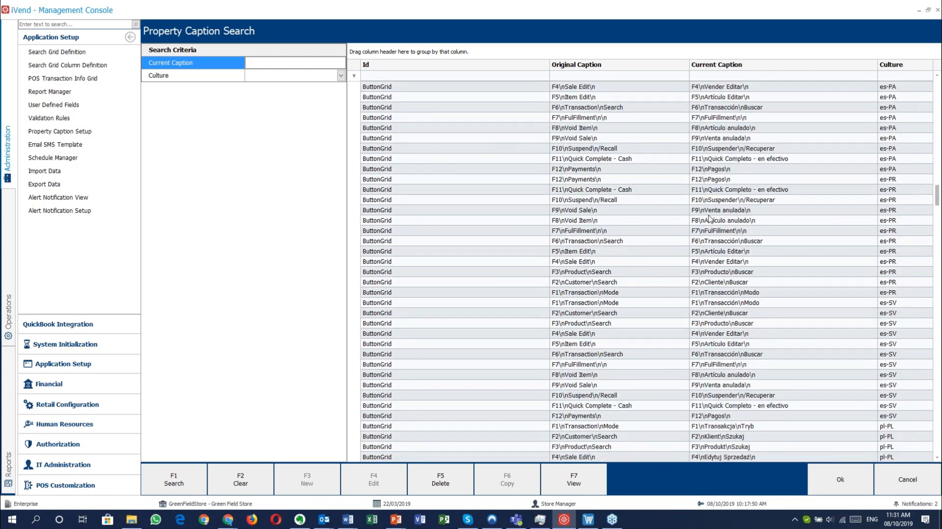
scroll(709, 219, down, 20)
scroll(709, 219, down, 20)
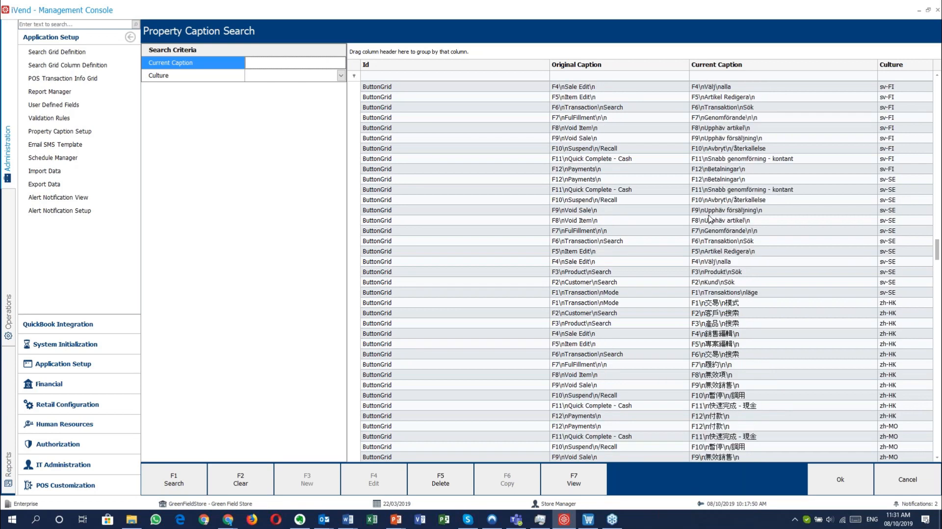
scroll(709, 219, down, 2)
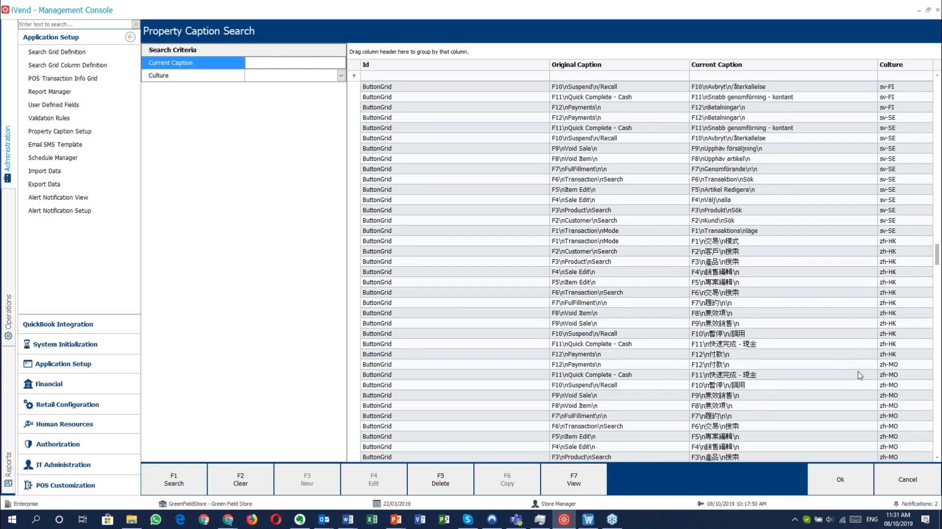
click(923, 485)
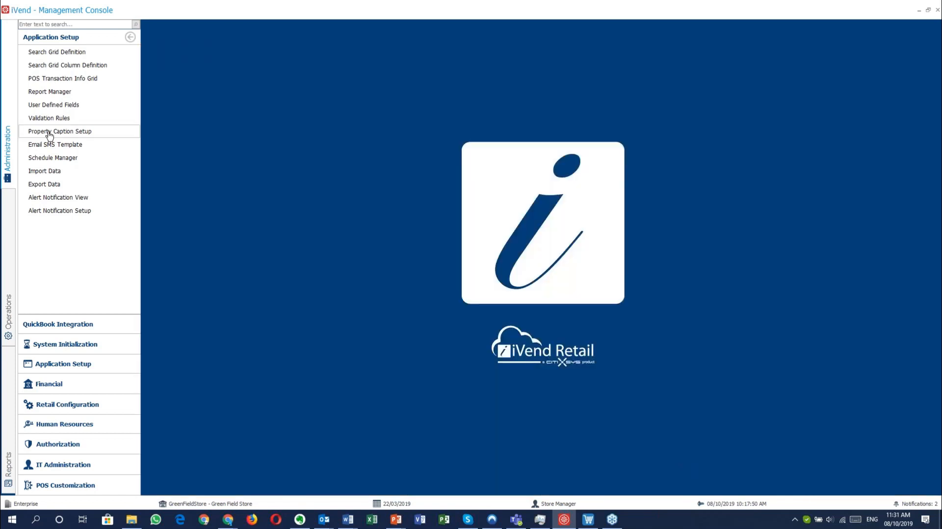
- Open the CardTransfer template for editing from the Email SMS Template list in Application Setup
click(55, 144)
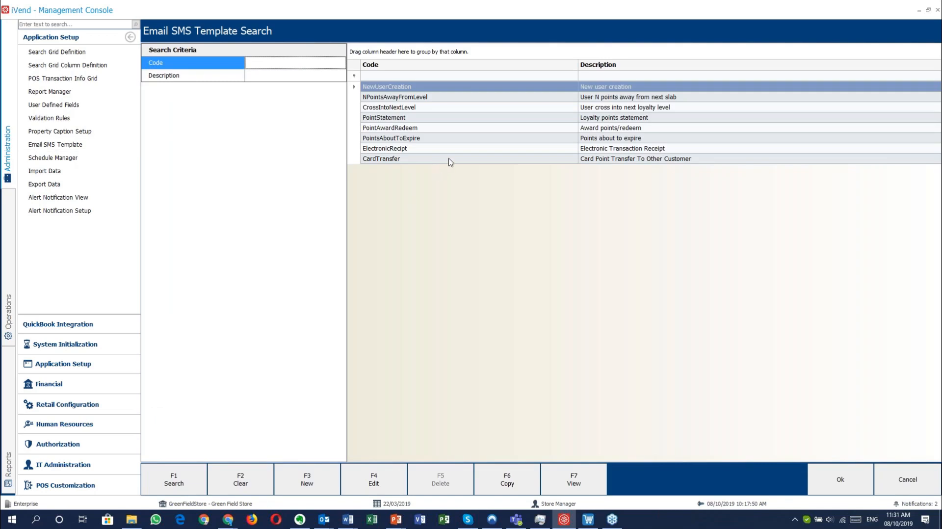
click(448, 159)
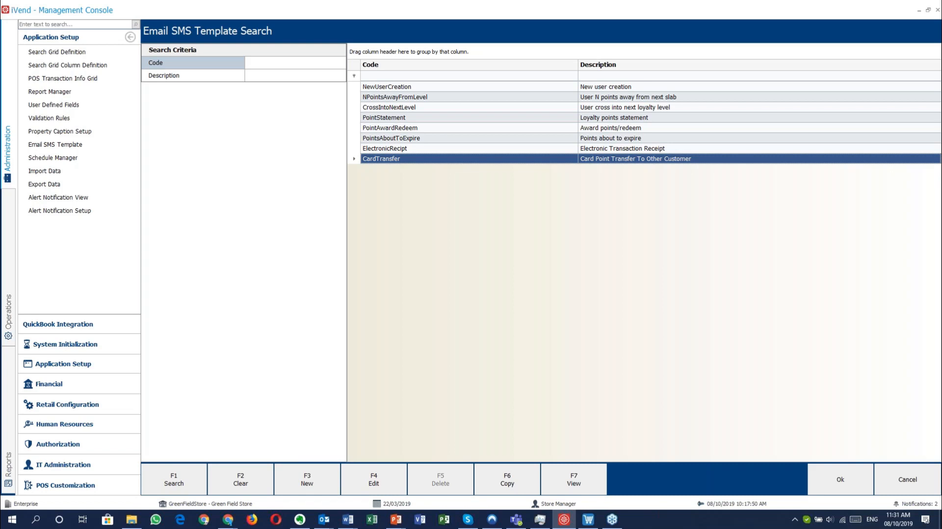
key(F4)
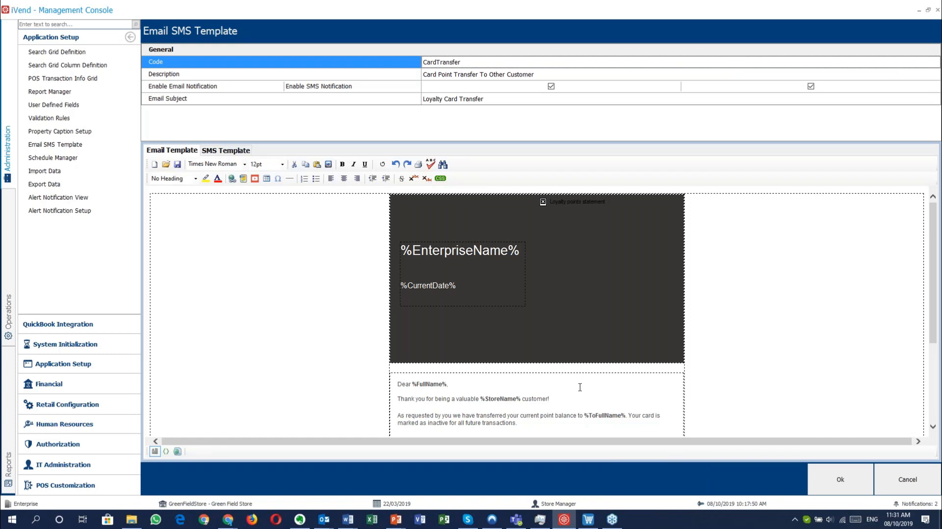
- Switch to iVend Point of Sale to cancel its customer search, and return to the Management Console to close the CardTransfer template unsaved
click(587, 523)
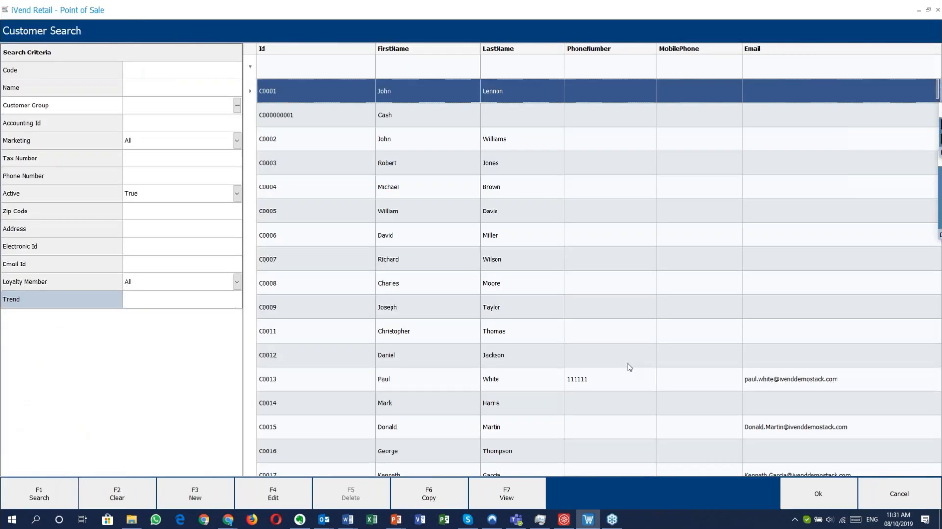
click(899, 493)
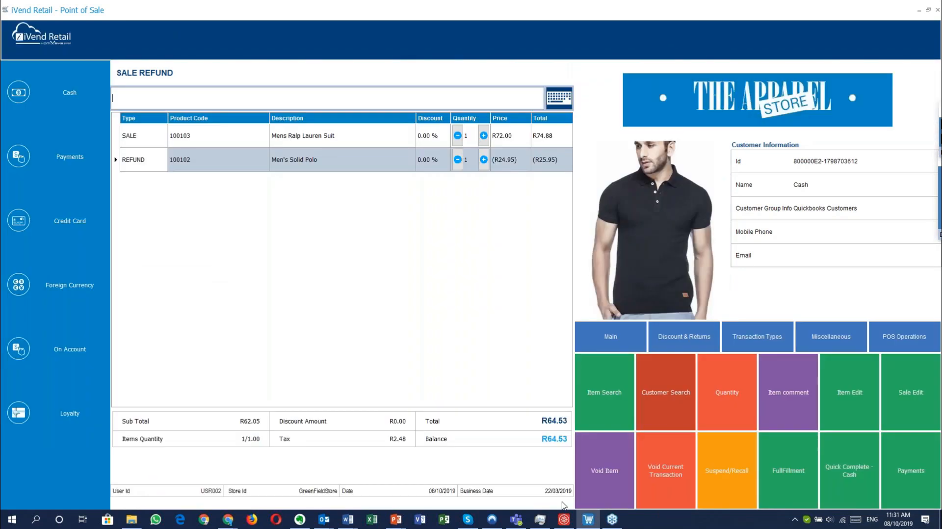
click(564, 518)
click(905, 484)
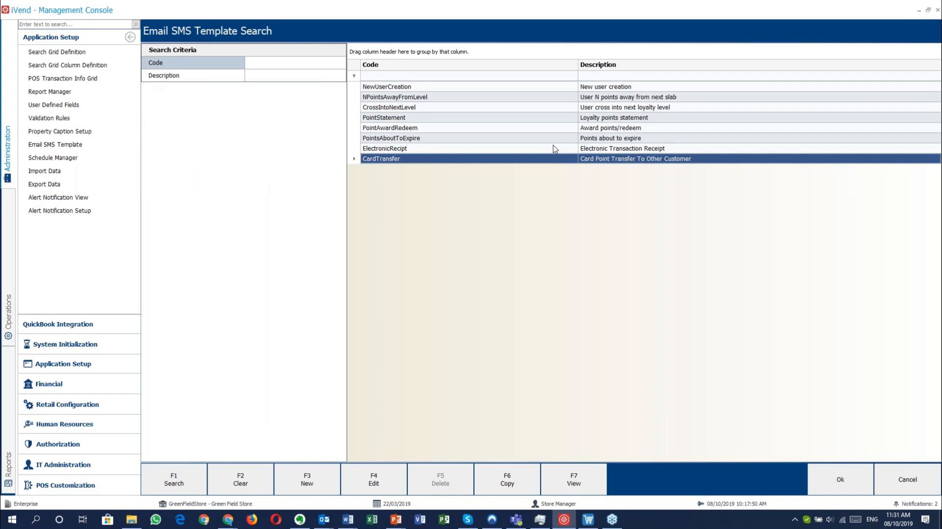
- Open the ElectronicRecipt template and examine its email and SMS notification settings, email subject and text formatting options
click(554, 148)
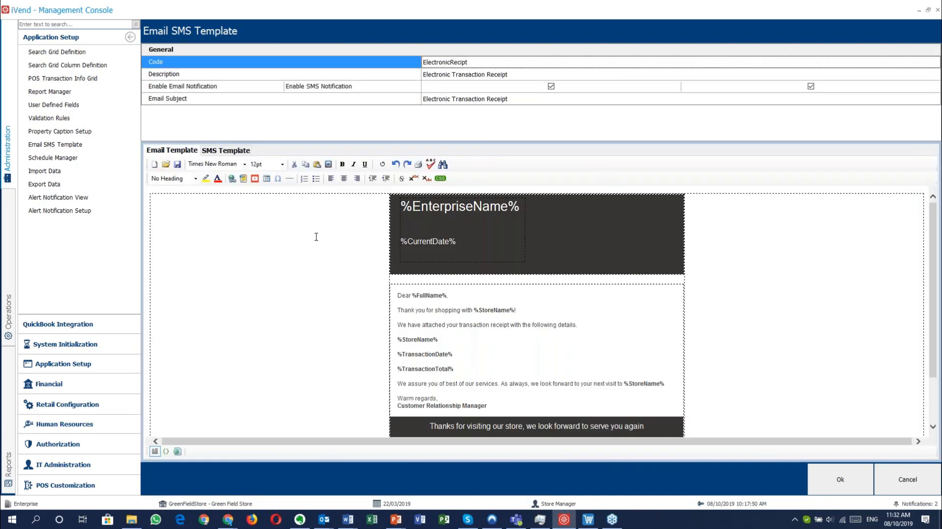
click(255, 88)
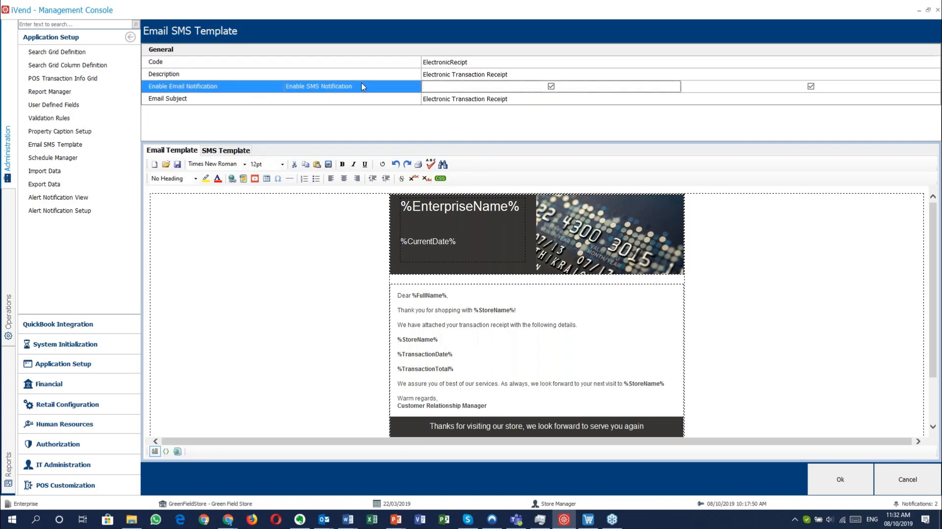
click(324, 100)
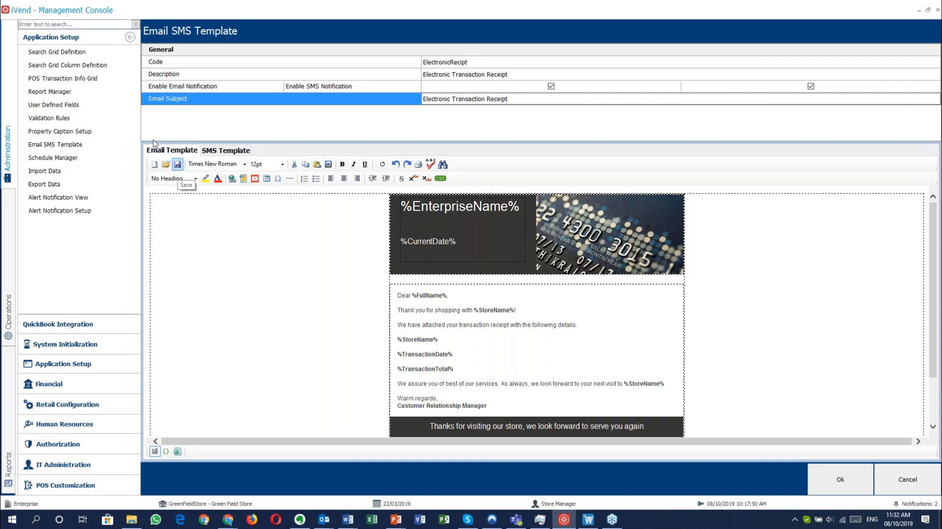
click(244, 167)
click(509, 180)
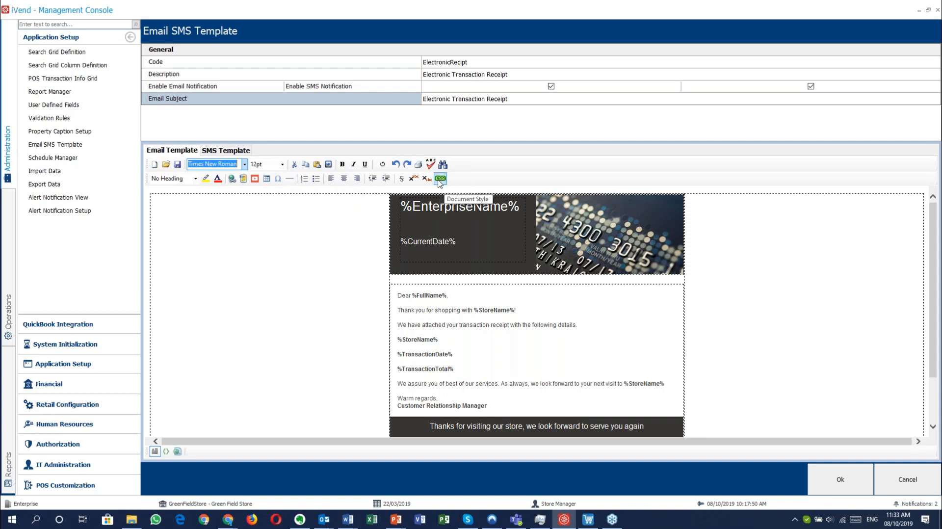
- Show the HTML source of the ElectronicRecipt email template and examine its style code from the beginning
click(166, 451)
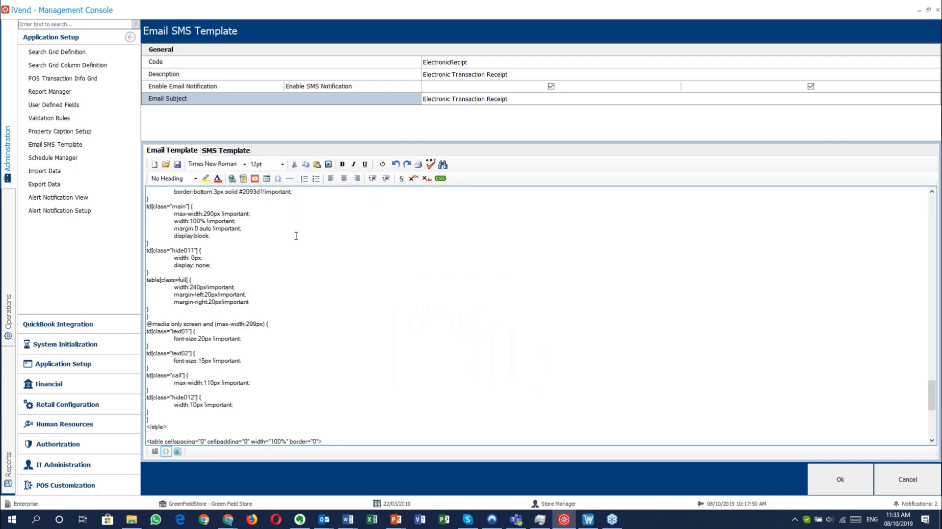
scroll(296, 235, up, 20)
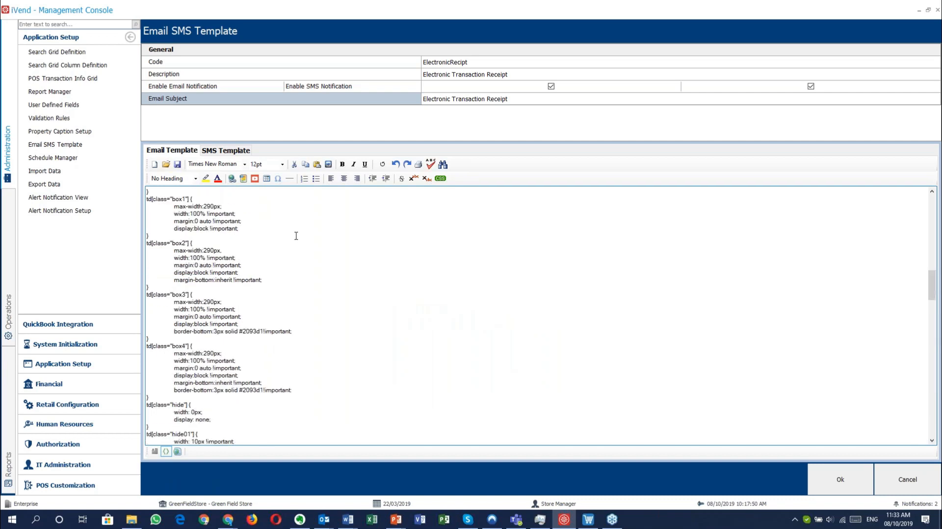
scroll(296, 235, up, 15)
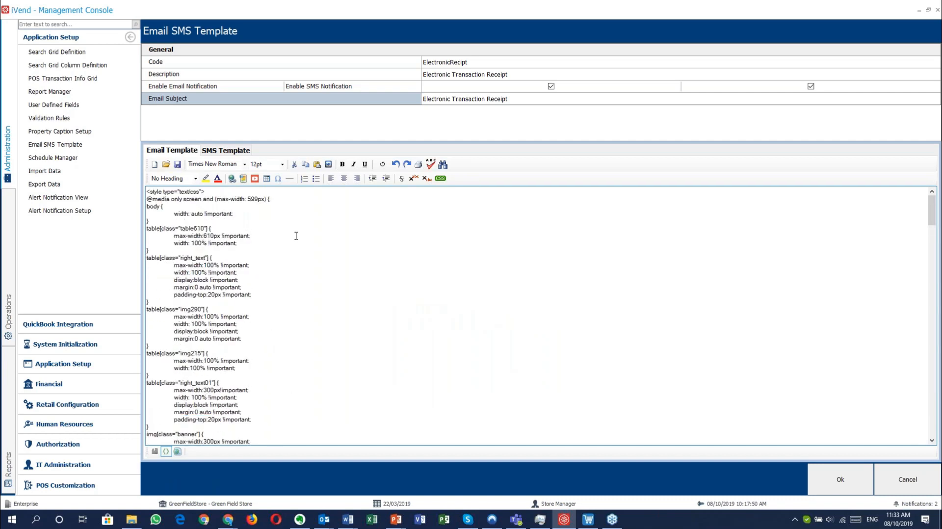
- Preview the ElectronicRecipt email template, return it to design view and examine the matching SMS template text
click(179, 453)
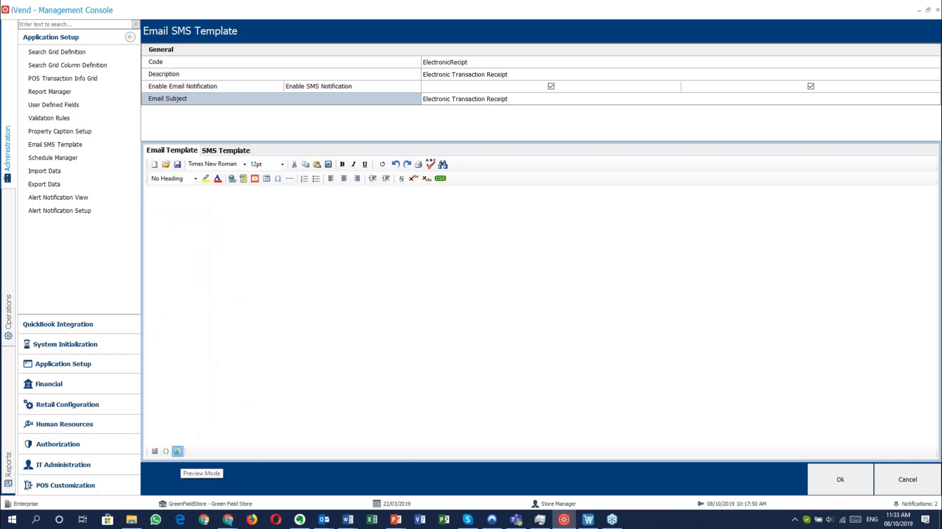
click(154, 456)
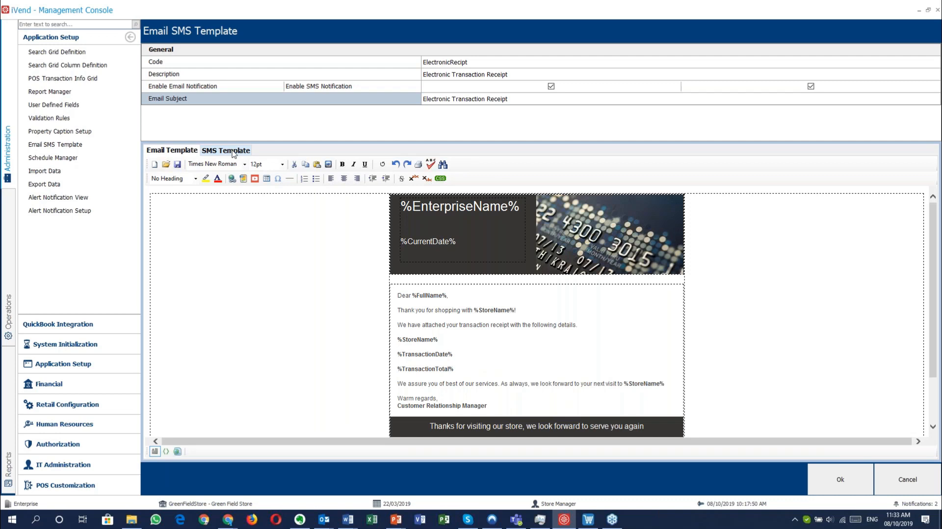
click(234, 152)
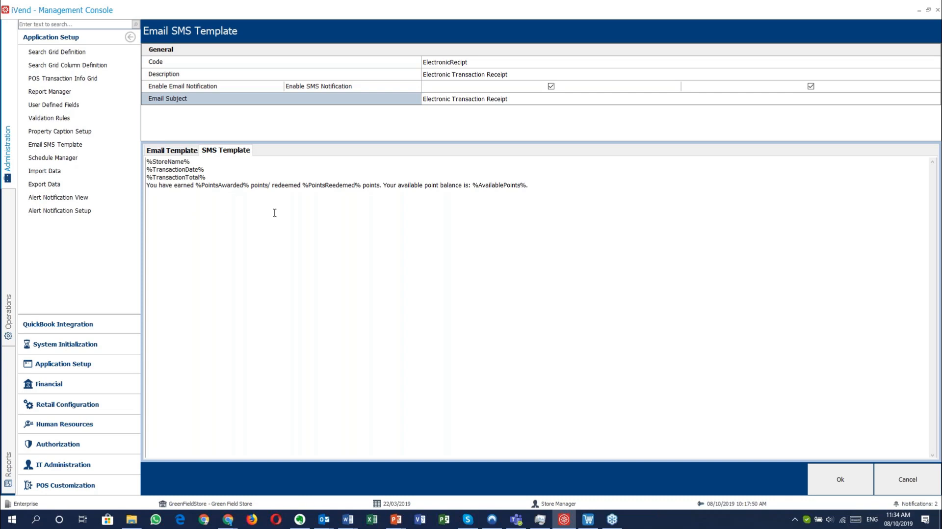
click(178, 154)
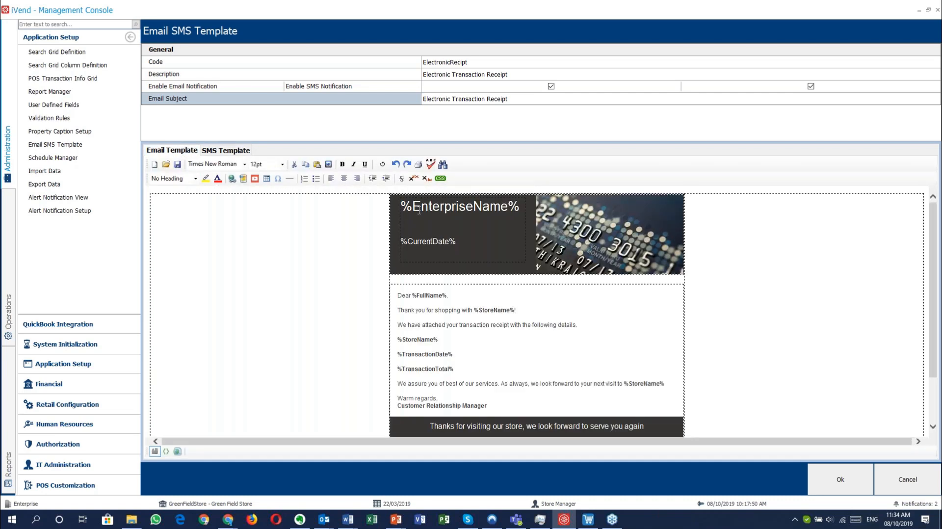
- Examine the %EnterpriseName% variable in the email design and list the placeholder variables available for the SMS template
click(421, 206)
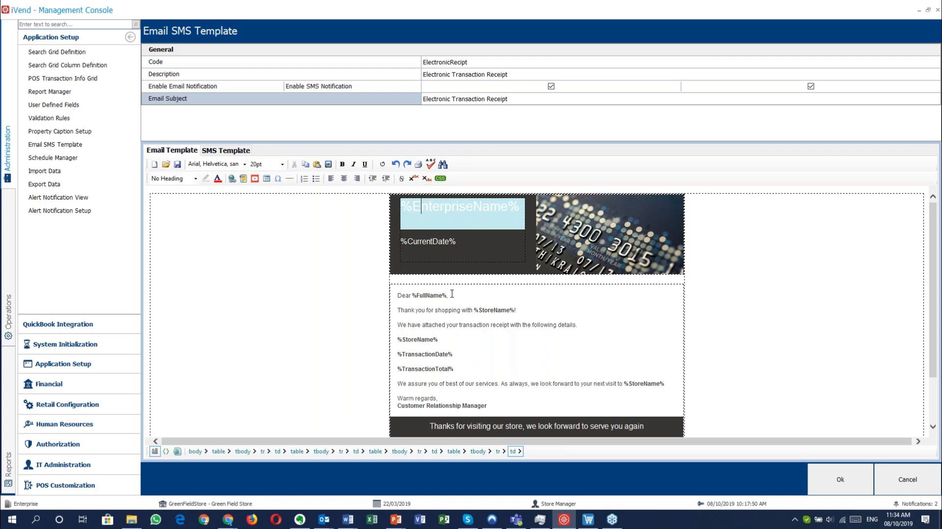
click(329, 249)
click(226, 153)
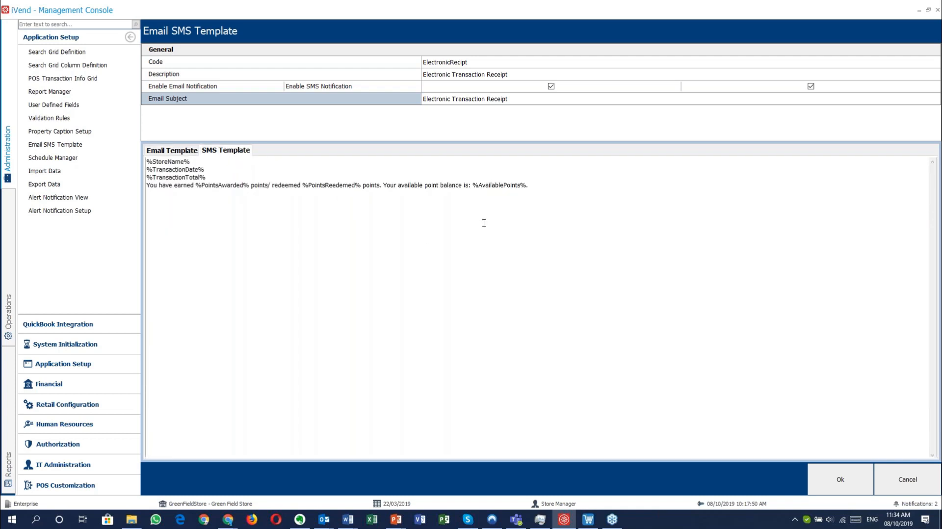
right_click(554, 195)
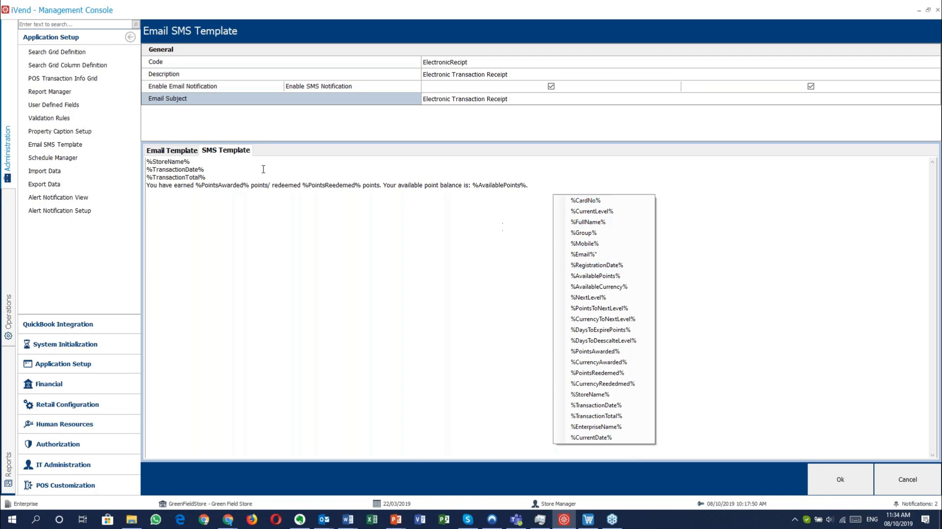
click(184, 152)
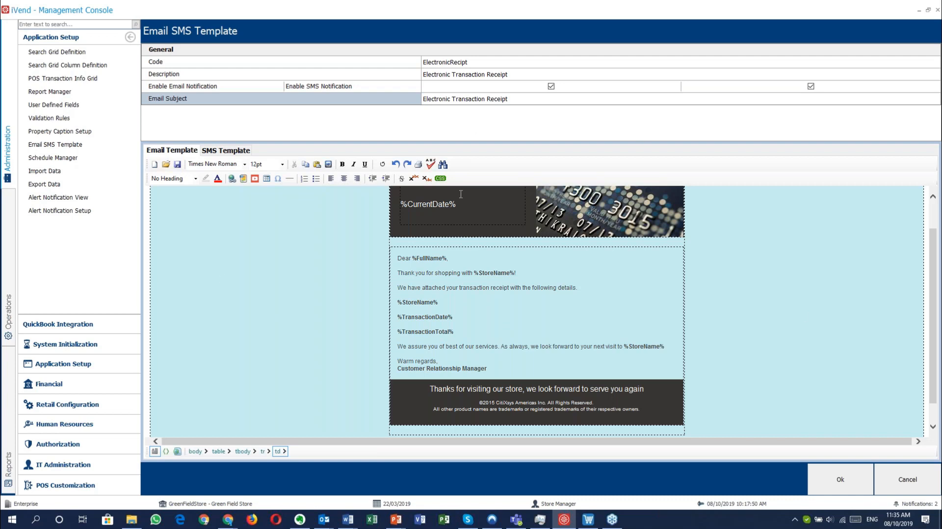
- Close the ElectronicRecipt template without saving and leave the Email SMS Template search
click(927, 479)
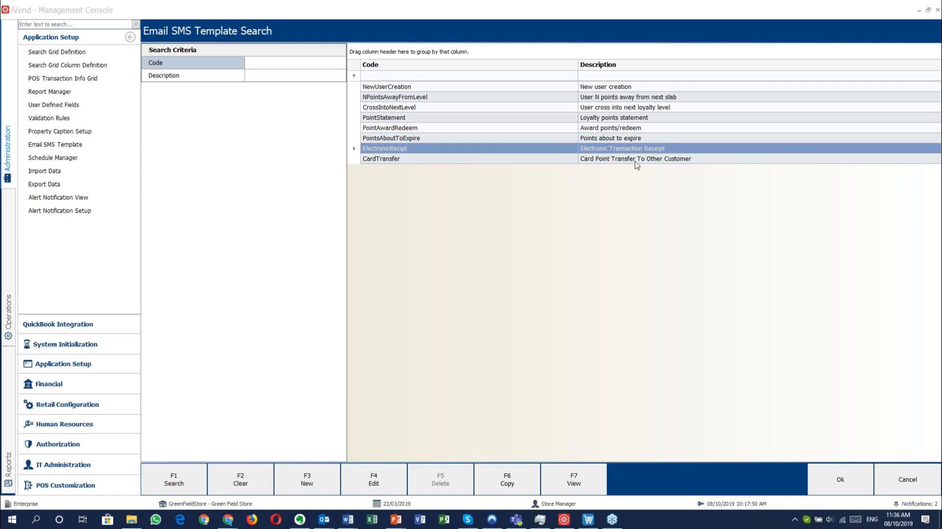
click(907, 480)
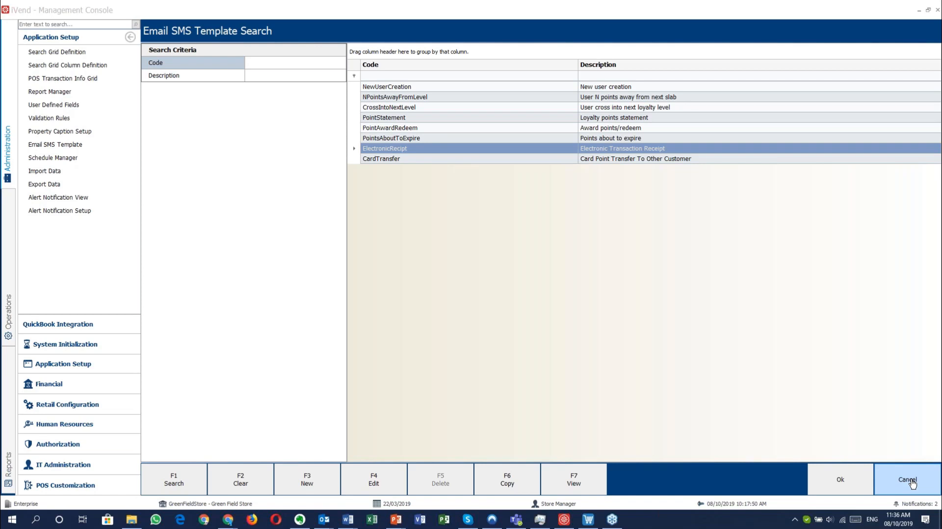
click(912, 483)
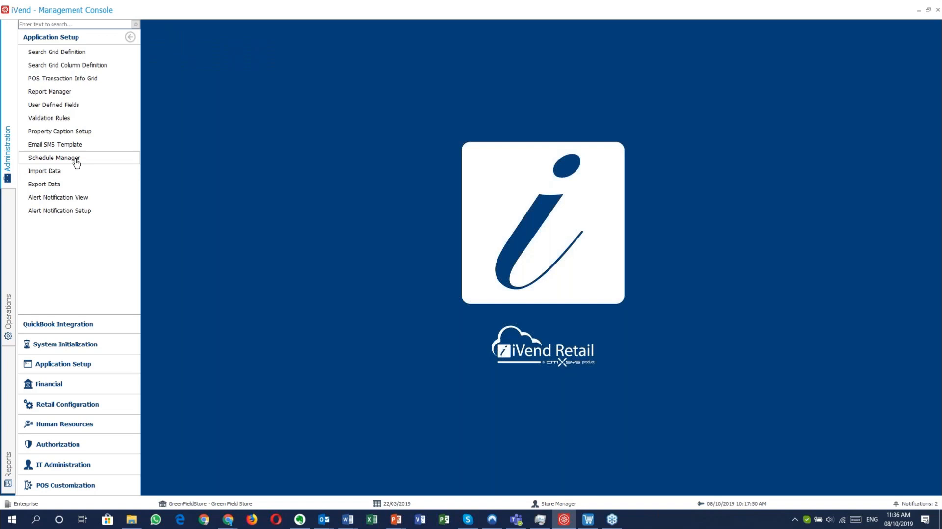
- Start a new schedule in Schedule Manager and review the available schedule types, keeping Report
click(75, 158)
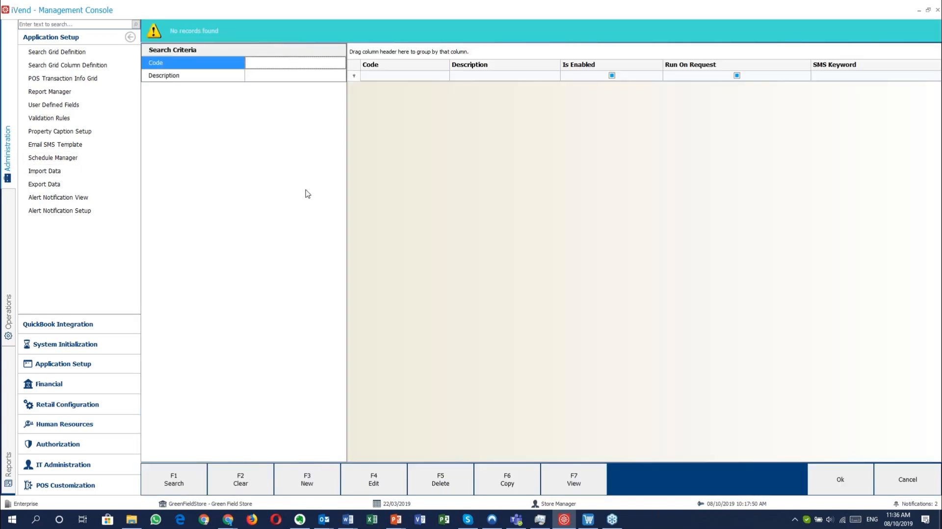
click(314, 479)
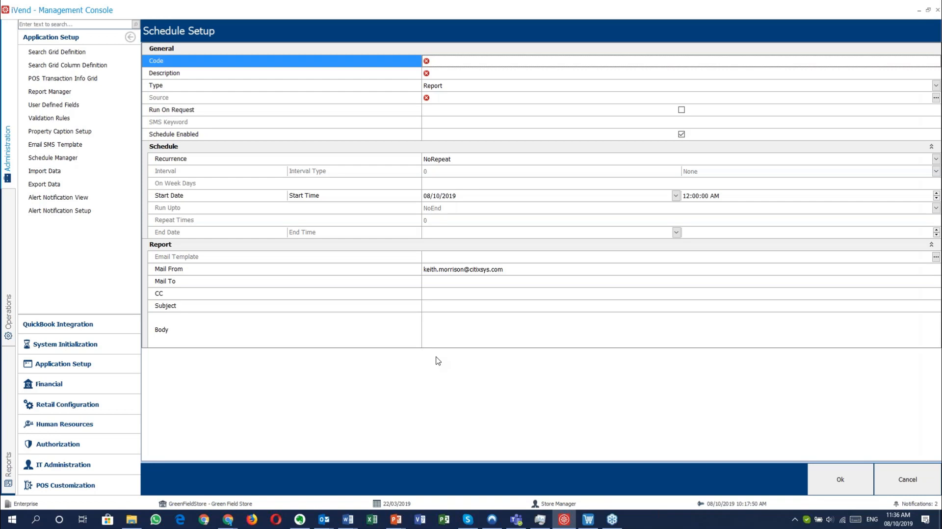
click(471, 87)
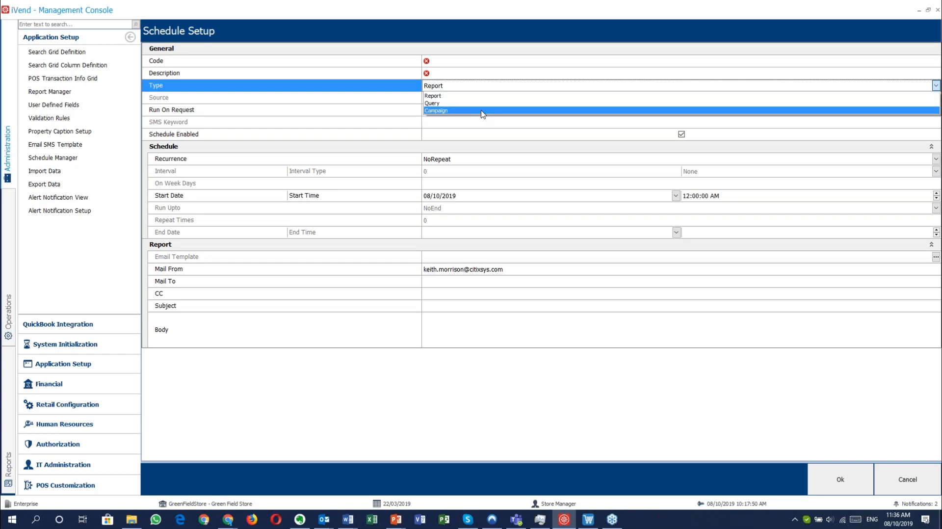
click(468, 86)
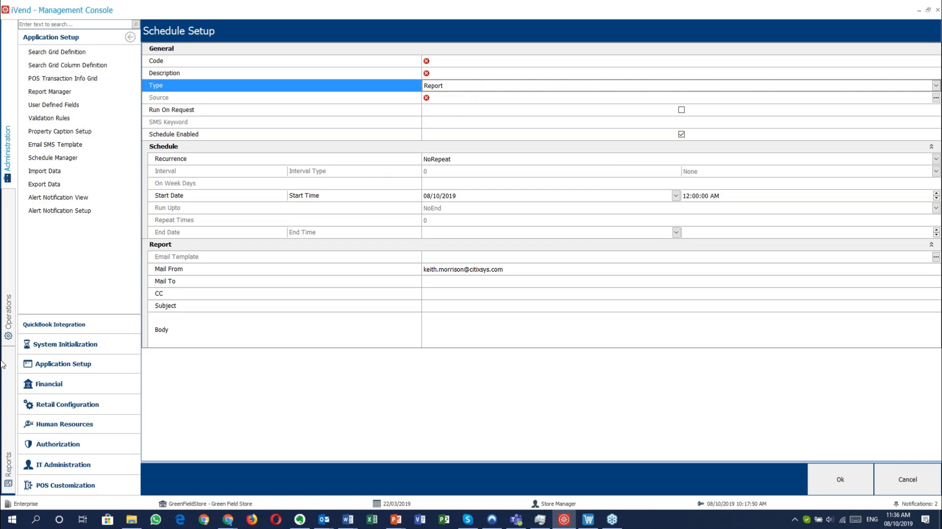
- Look through the Sales reports in the Reports section and return to the Application Setup options
click(11, 395)
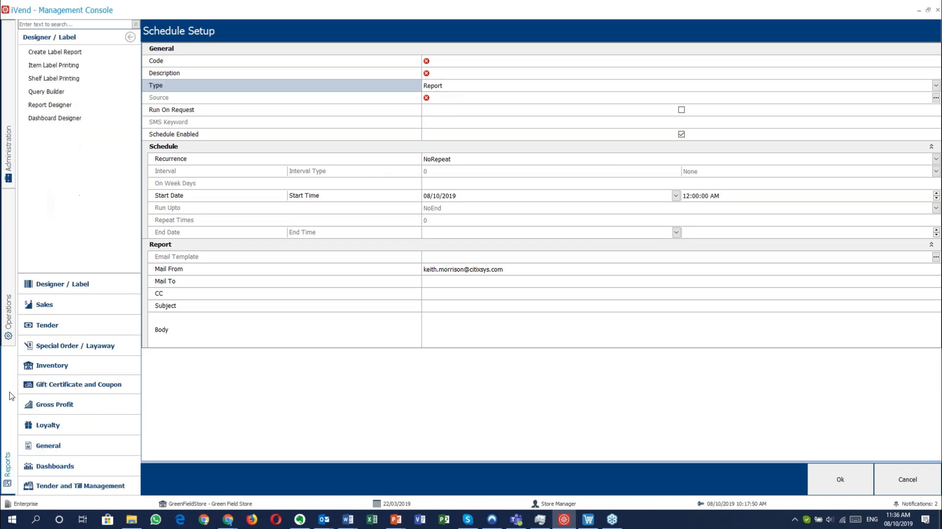
click(89, 309)
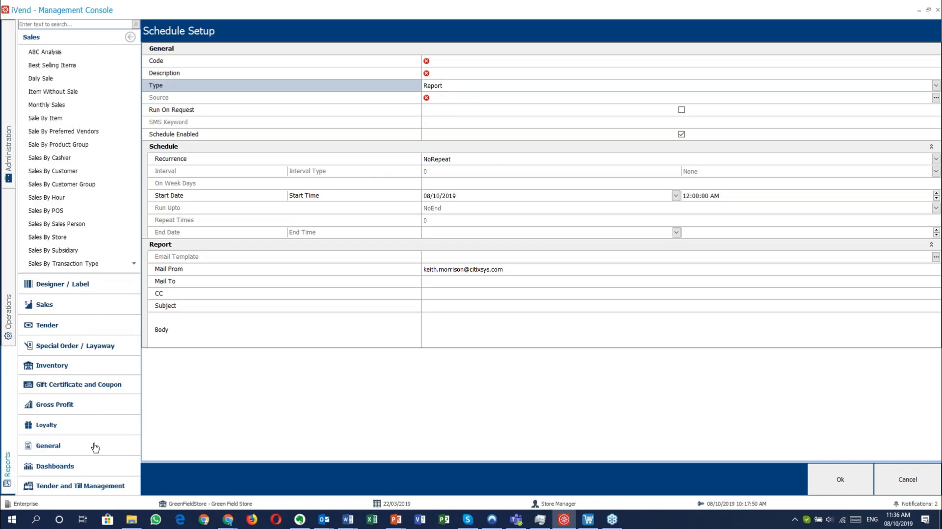
click(8, 152)
click(81, 364)
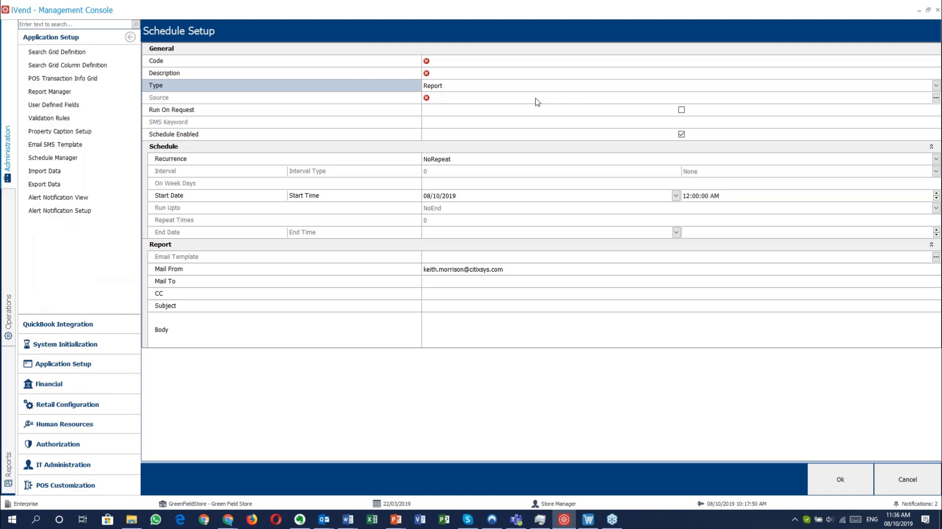
- Browse the reports available as the schedule's source and close the report search without choosing one
click(534, 98)
click(936, 98)
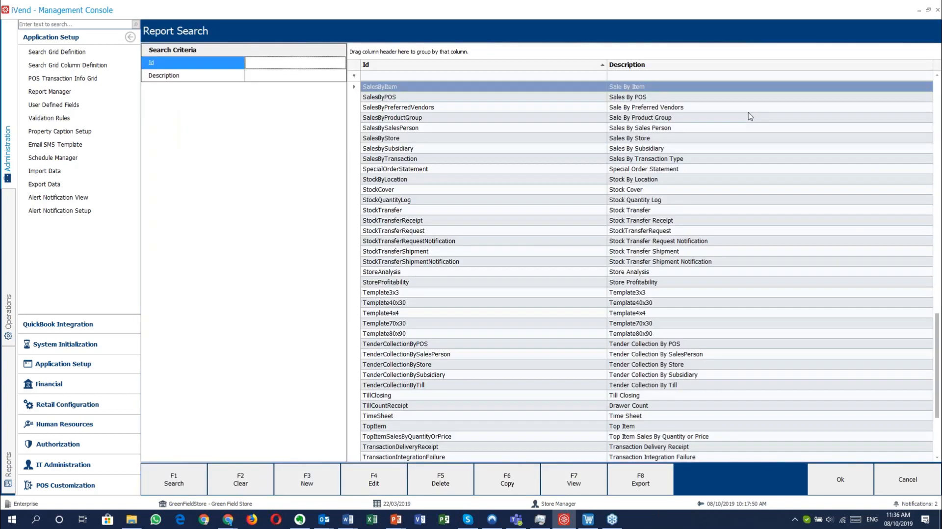
scroll(560, 228, down, 4)
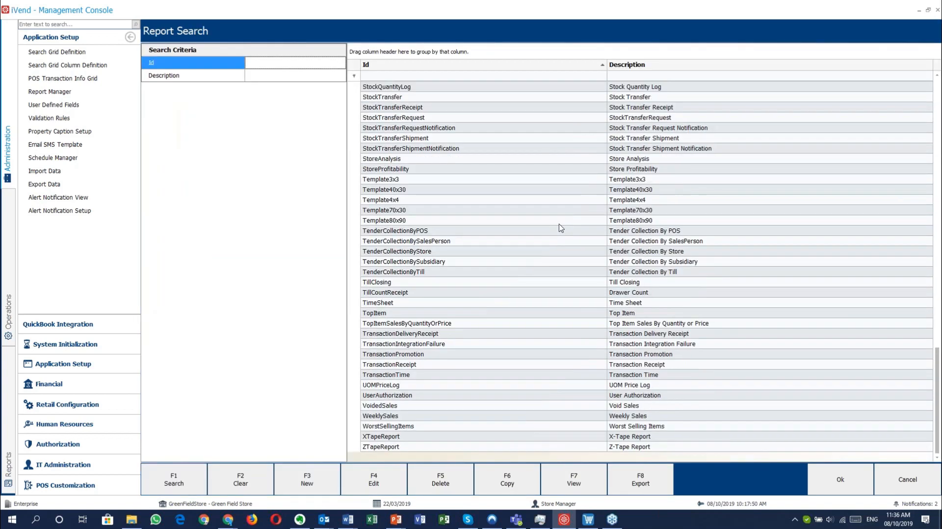
scroll(561, 228, up, 20)
scroll(561, 227, down, 11)
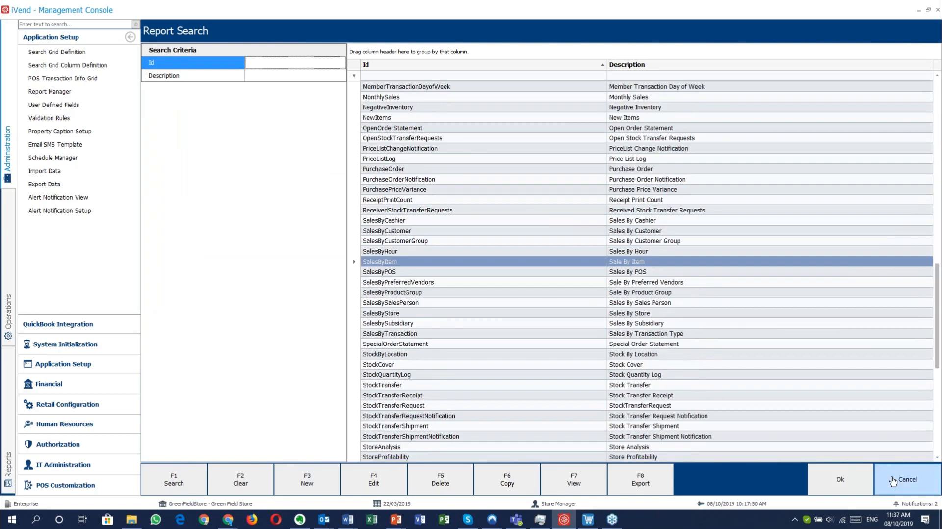
click(893, 481)
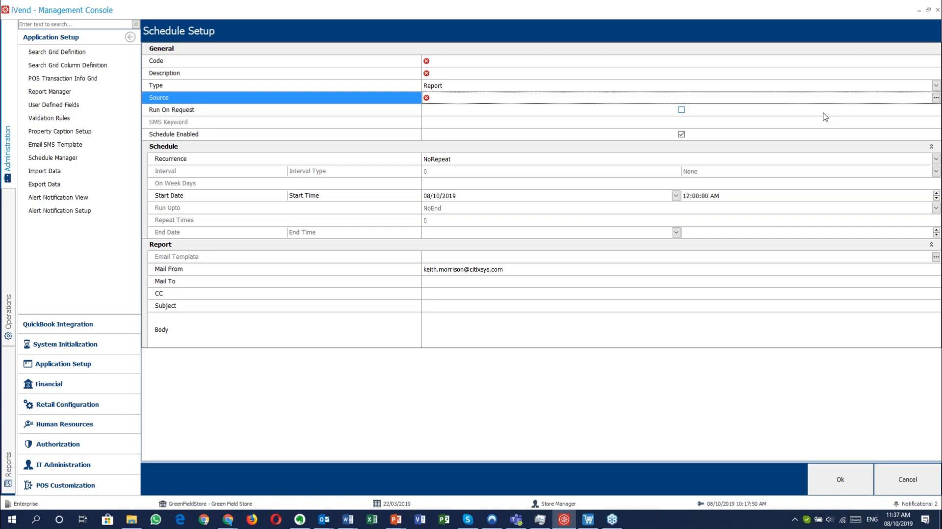
- Set the schedule type to Query and browse the queries available as its source without choosing one
click(935, 86)
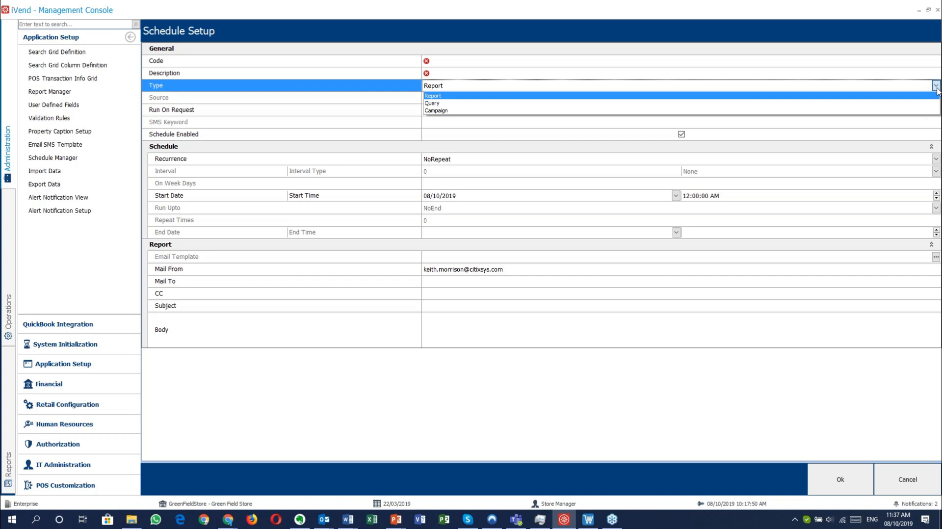
click(878, 103)
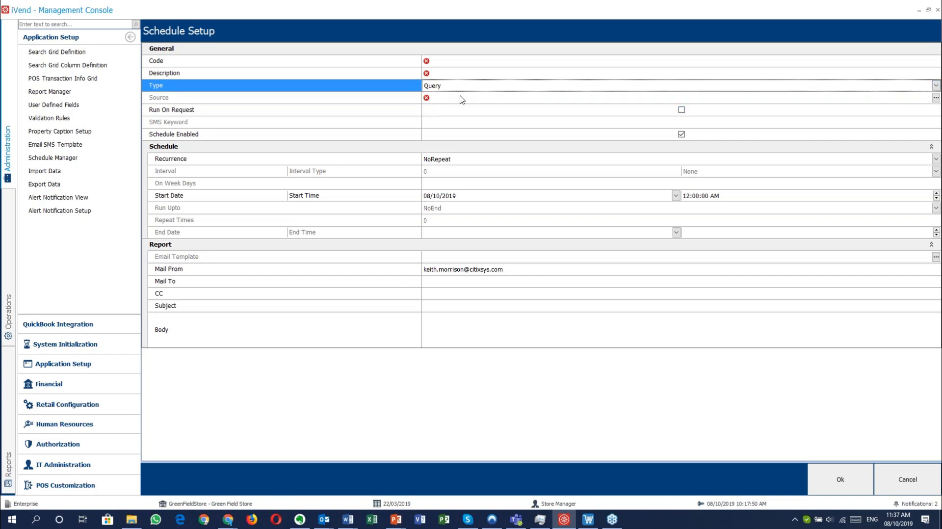
click(935, 97)
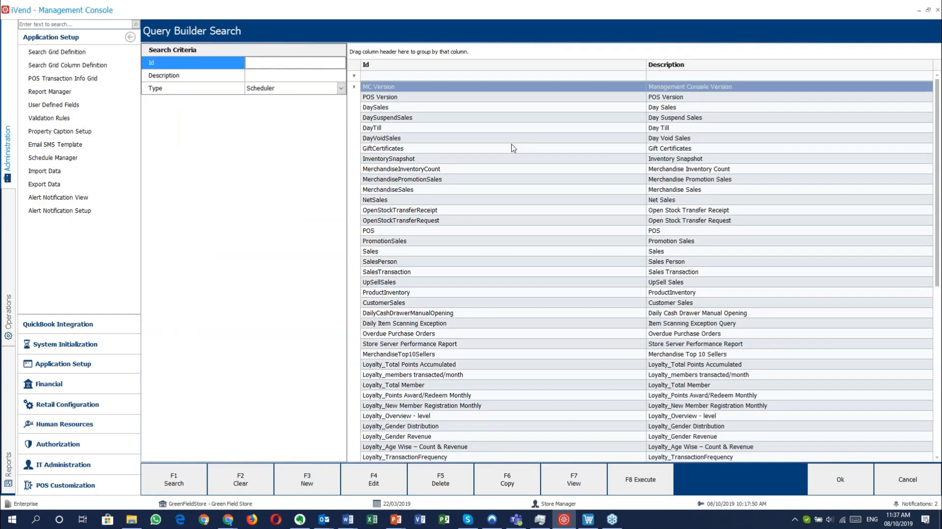
scroll(495, 140, down, 10)
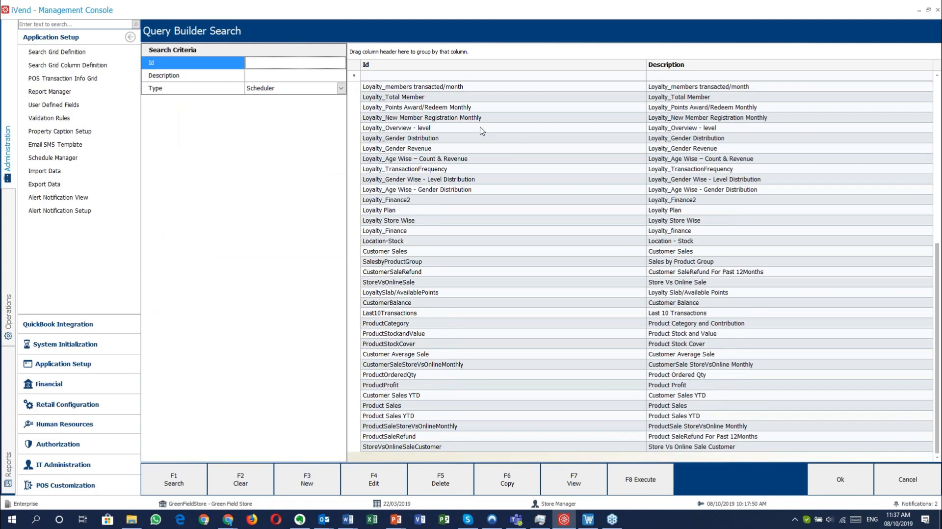
scroll(482, 131, up, 10)
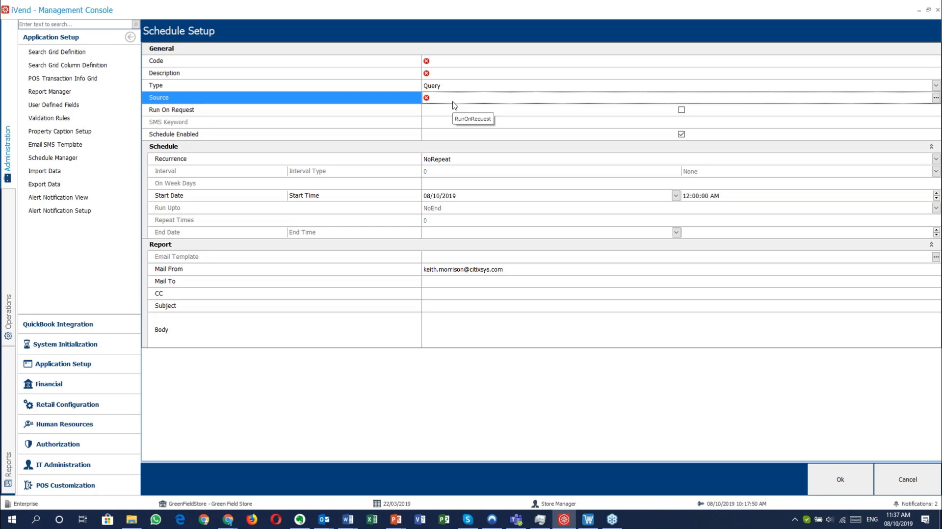
- Set the schedule type to Campaign, open the query search for its source and cancel it without a selection
click(361, 113)
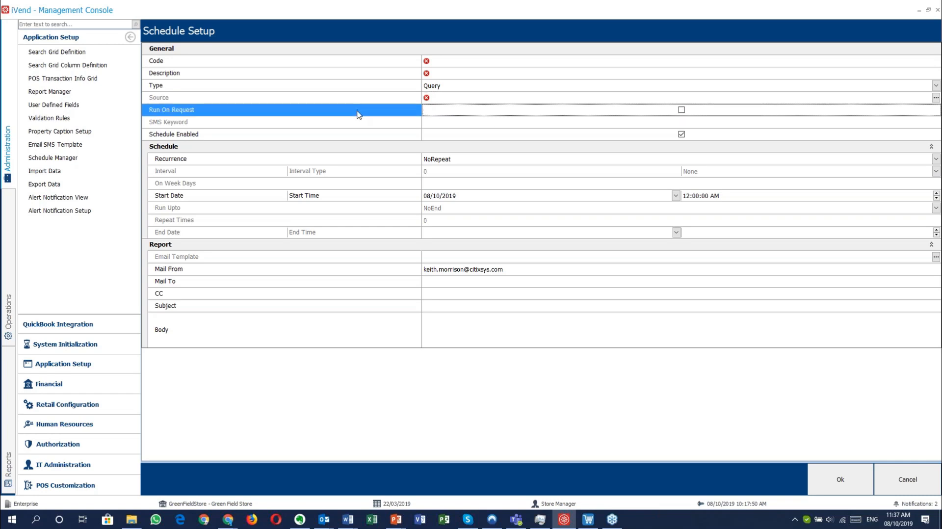
click(446, 88)
click(459, 114)
click(445, 89)
click(459, 111)
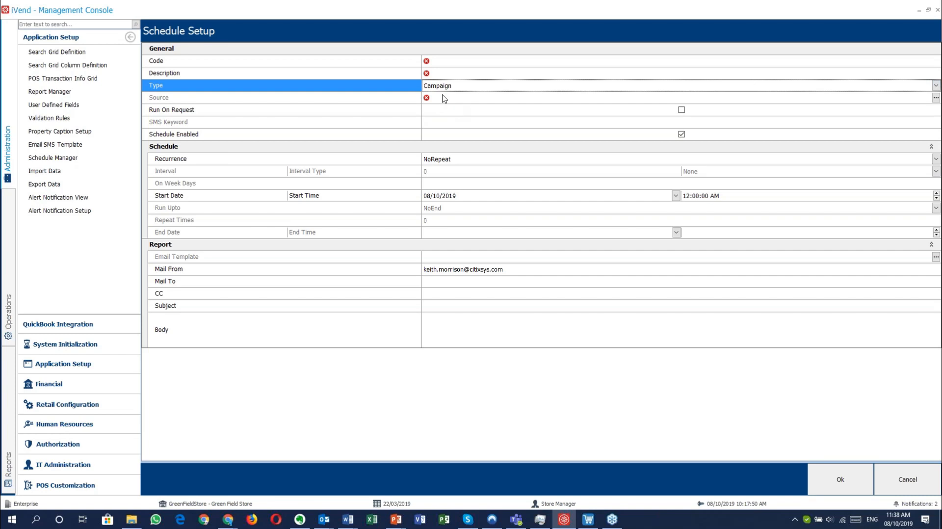
click(441, 97)
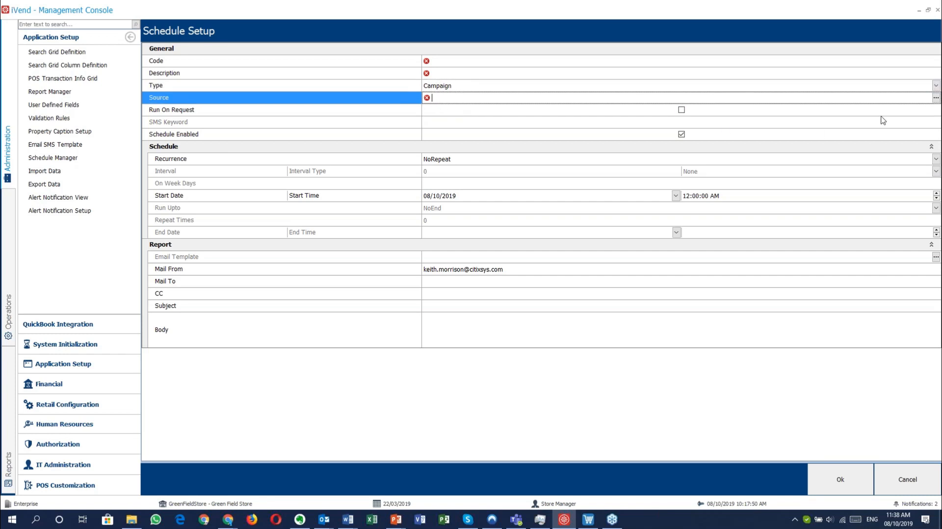
click(936, 98)
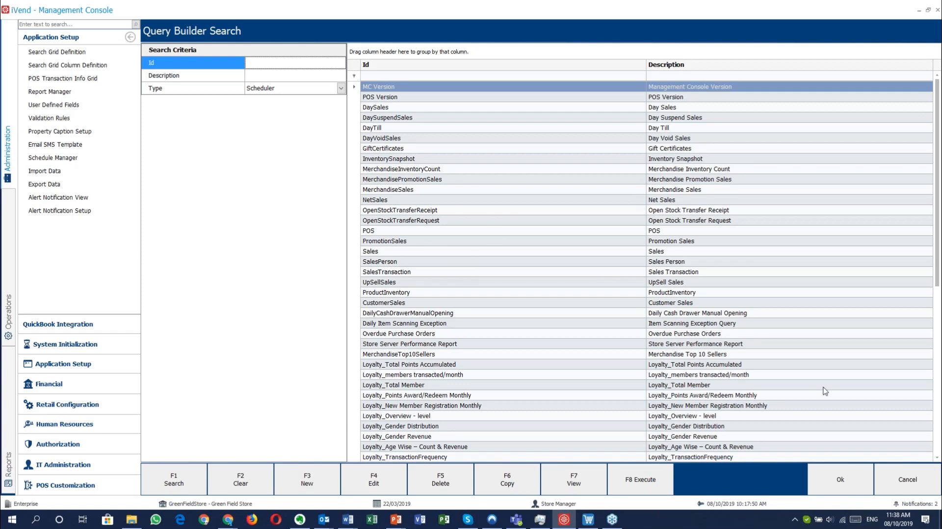
click(904, 490)
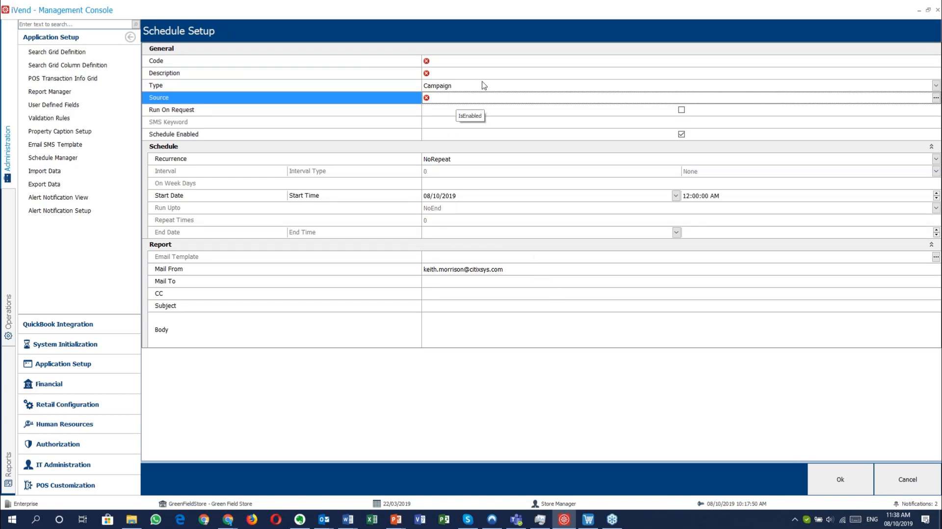
- Check the new schedule's Email Template and Source fields, and set its type back to Report
click(489, 257)
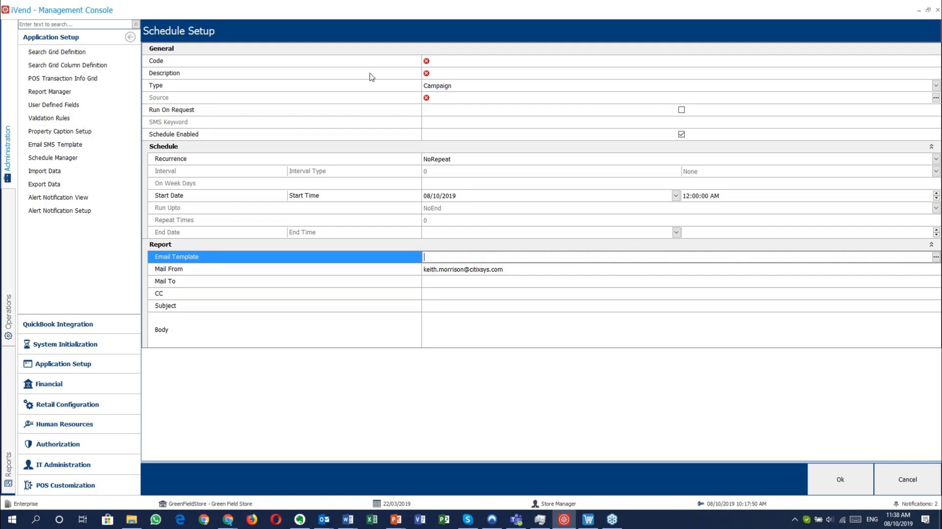
click(442, 98)
click(461, 88)
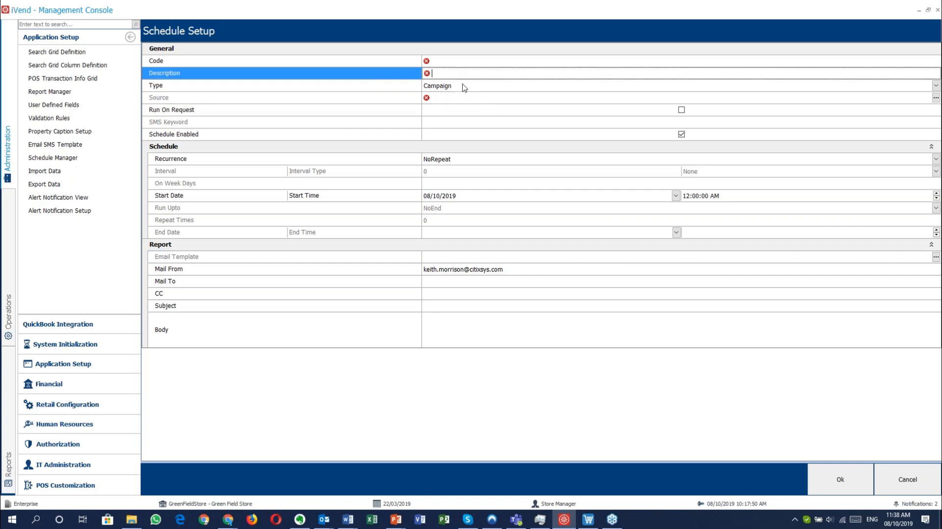
click(463, 88)
click(463, 97)
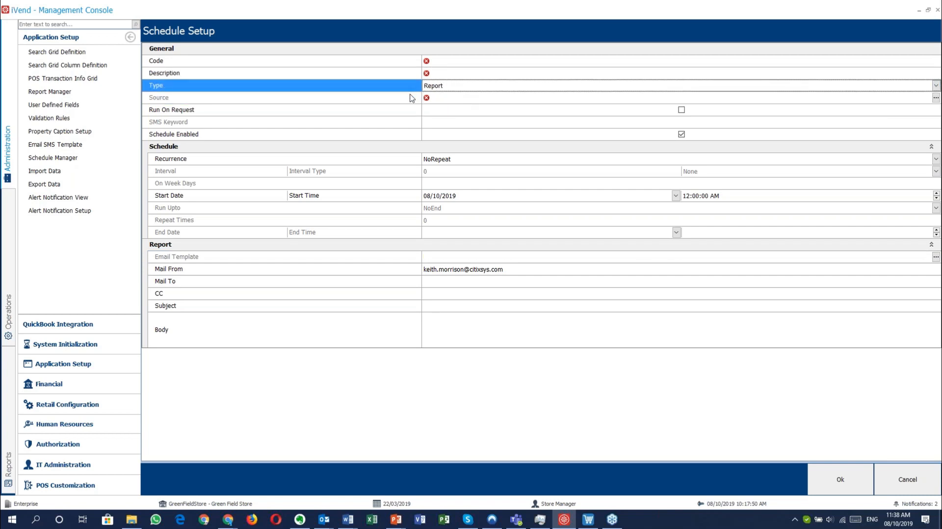
- Enable Run On Request for the new schedule and enter "Salesstore1" as its SMS keyword
click(411, 98)
click(412, 110)
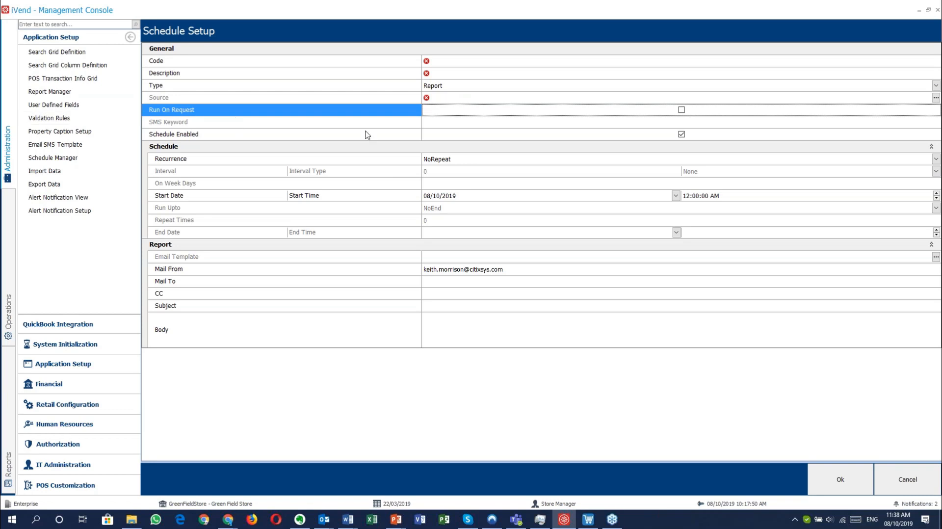
click(682, 109)
click(434, 122)
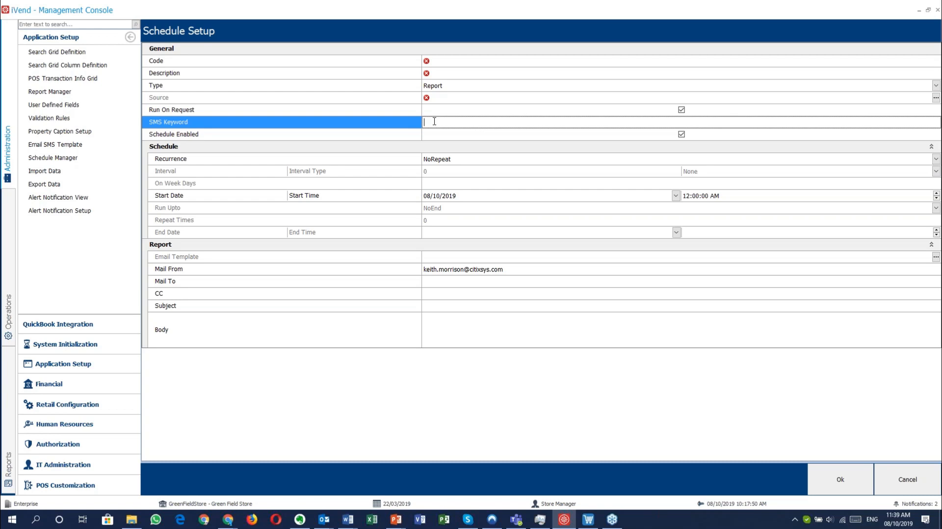
text(Salesstore1)
- Set the schedule's type to Query and go to its Schedule Enabled setting
click(488, 91)
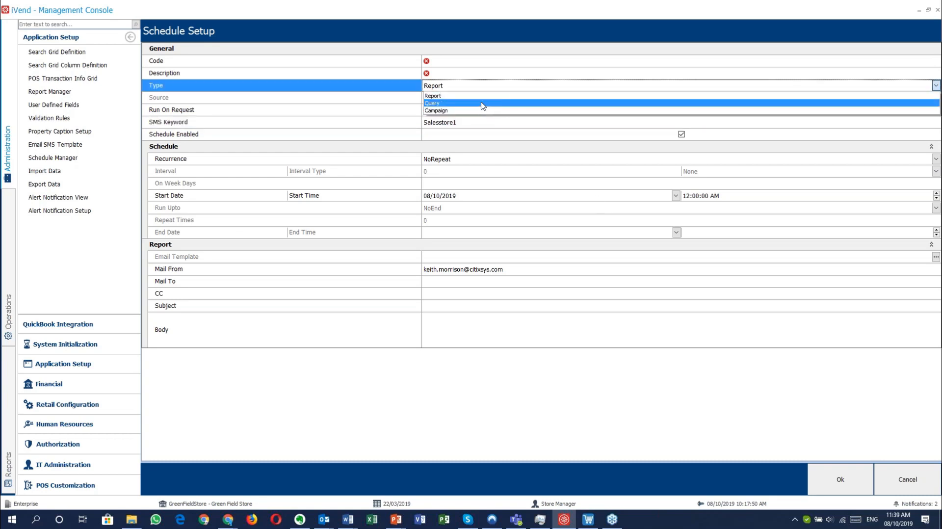
click(479, 105)
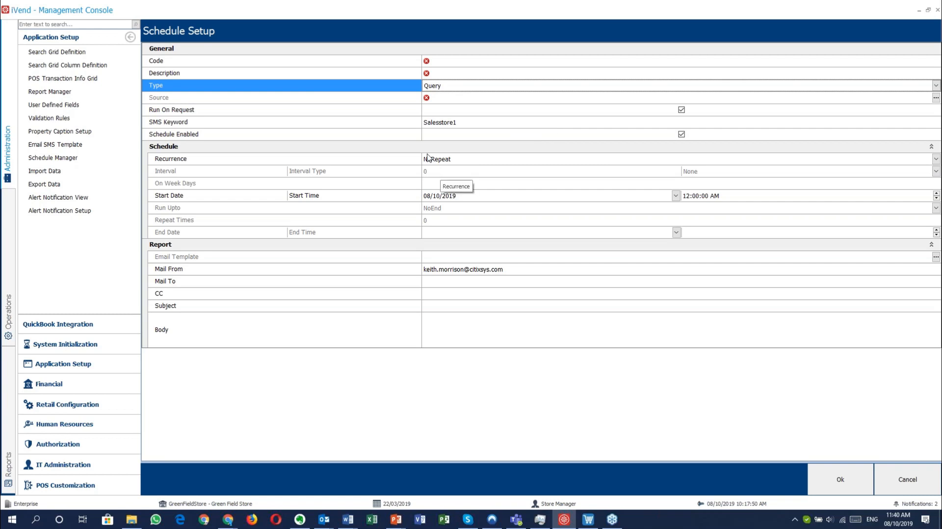
click(402, 137)
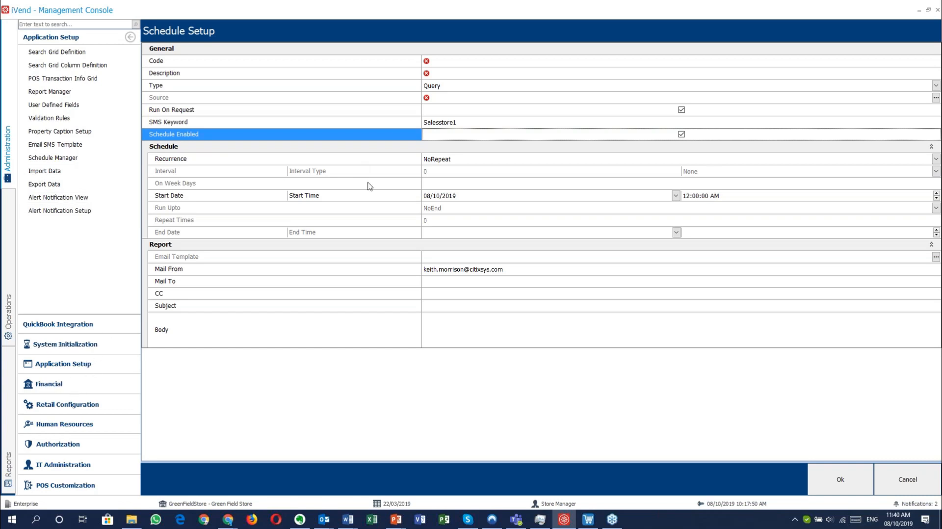
- Set the schedule's recurrence to ForEvery and change it back to NoRepeat
click(256, 161)
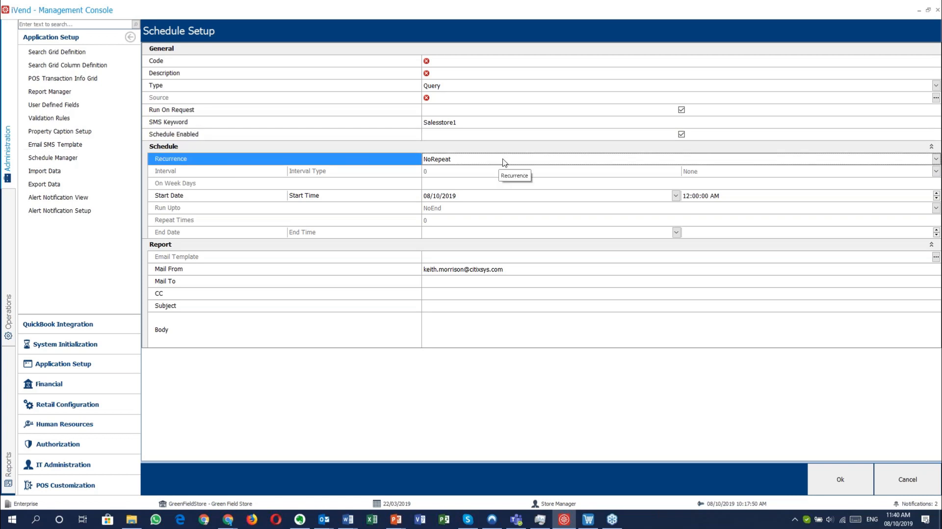
click(936, 322)
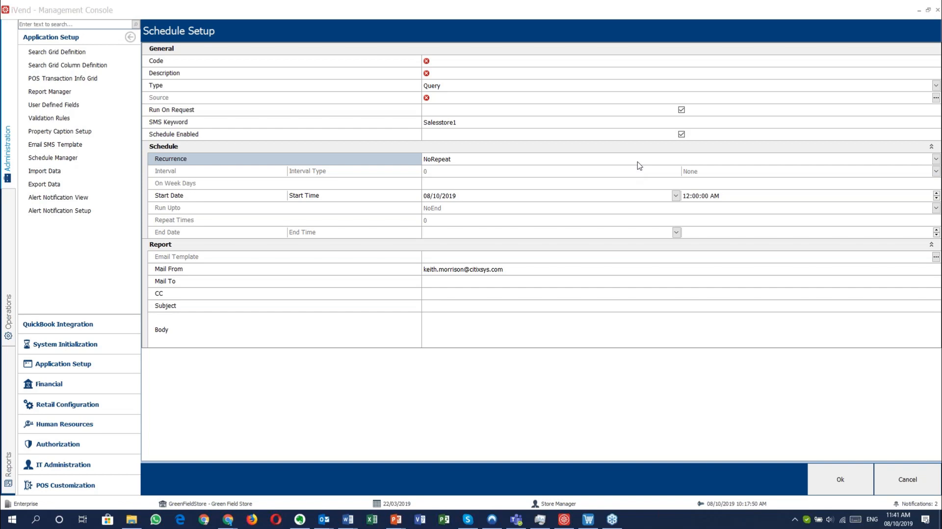
click(246, 160)
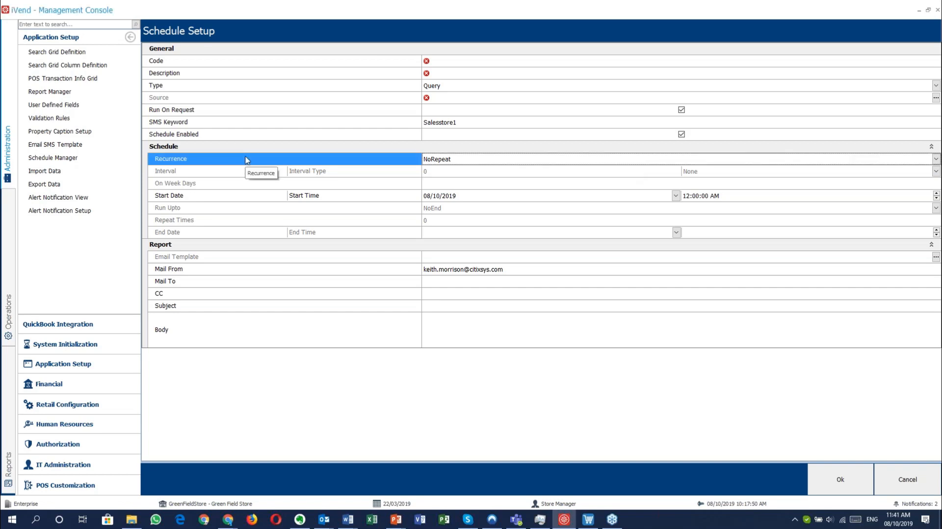
click(461, 162)
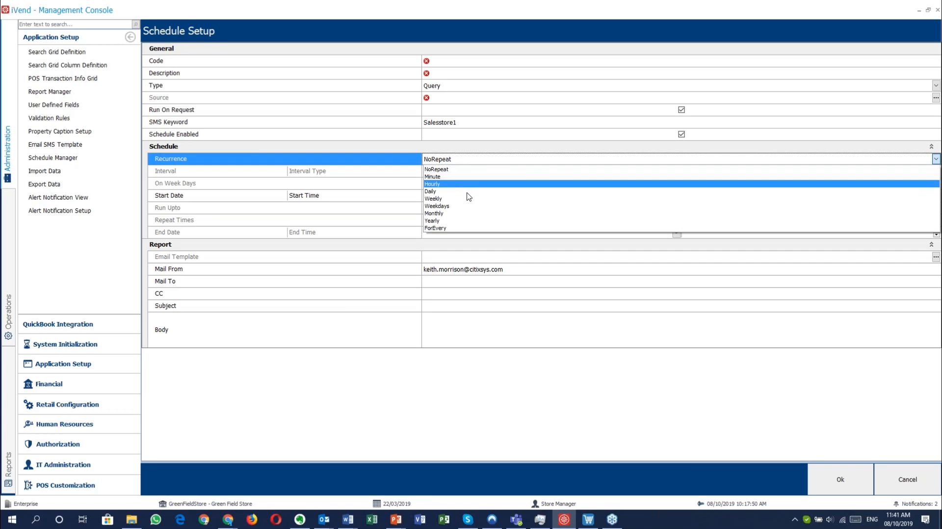
click(472, 228)
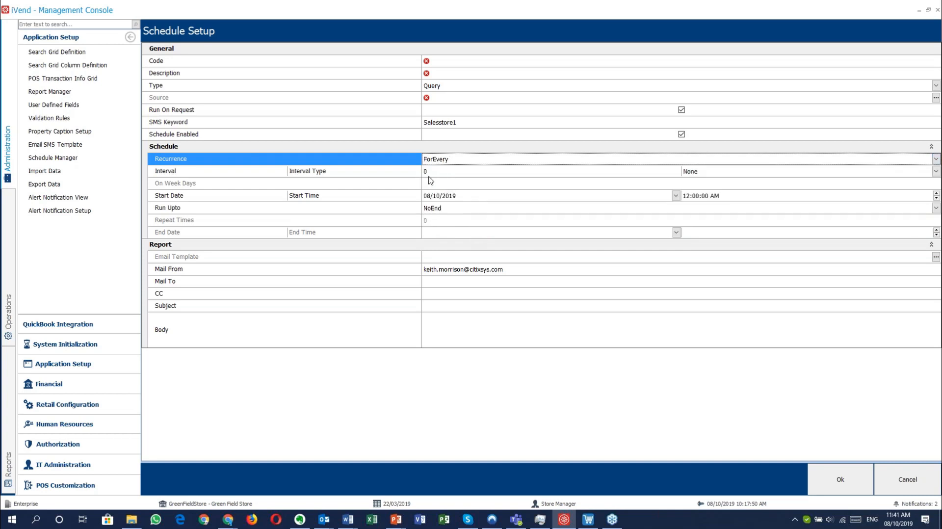
click(470, 163)
click(472, 170)
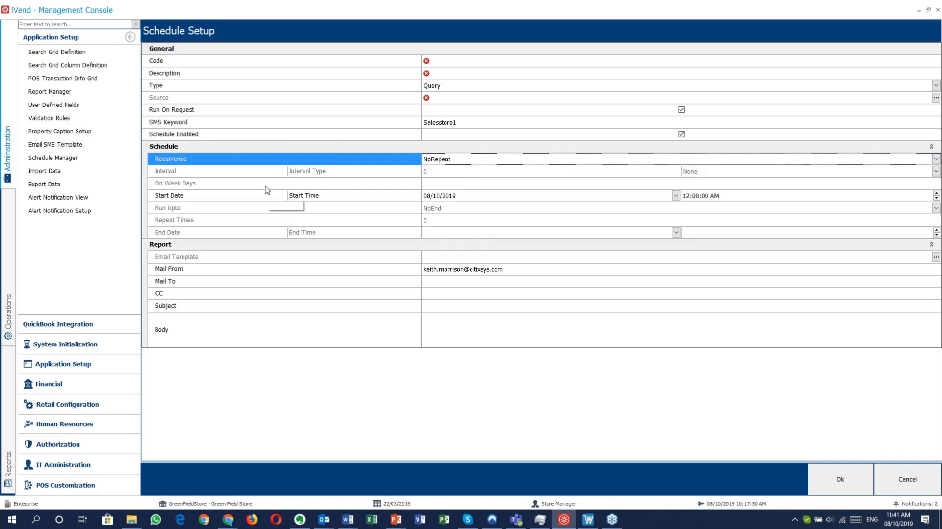
- Review the schedule's start, run-up-to, end date and email fields, and cancel out of the new schedule and the job search
click(265, 196)
click(264, 207)
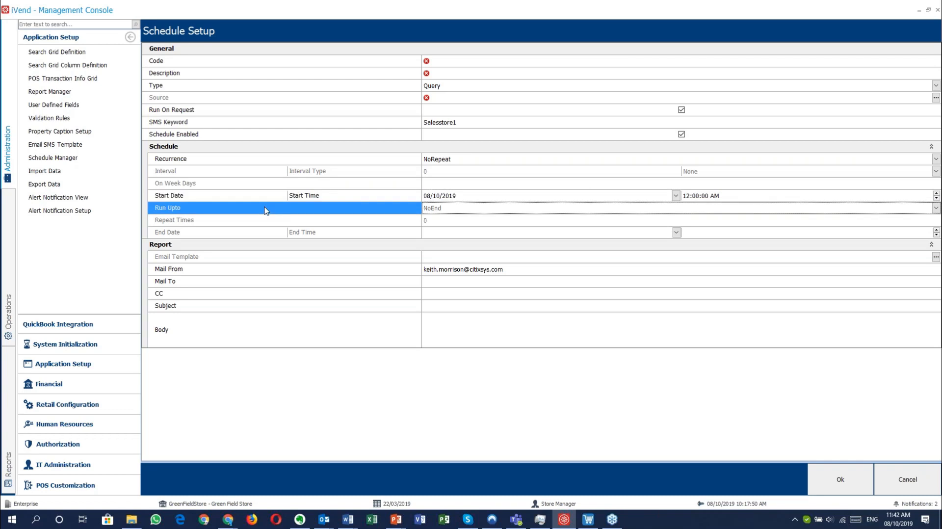
click(273, 221)
click(270, 238)
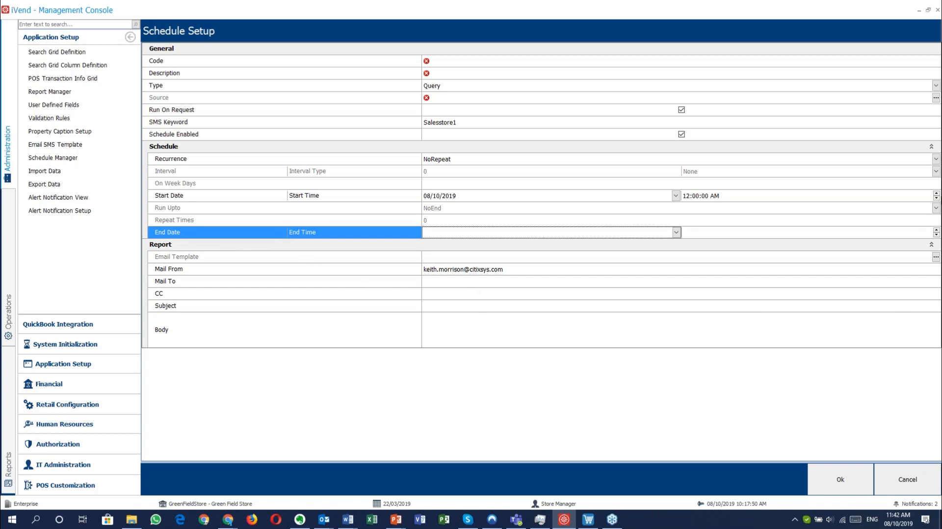
drag(332, 261, 309, 340)
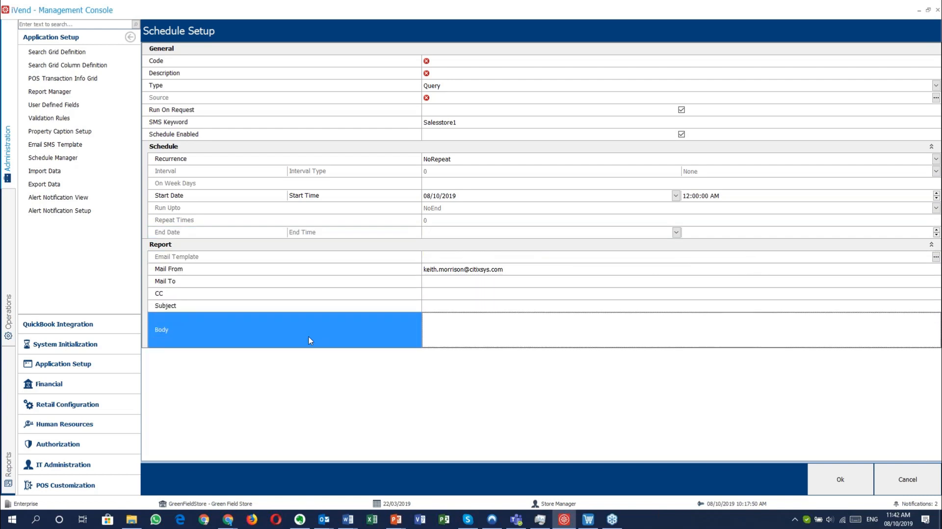
click(902, 477)
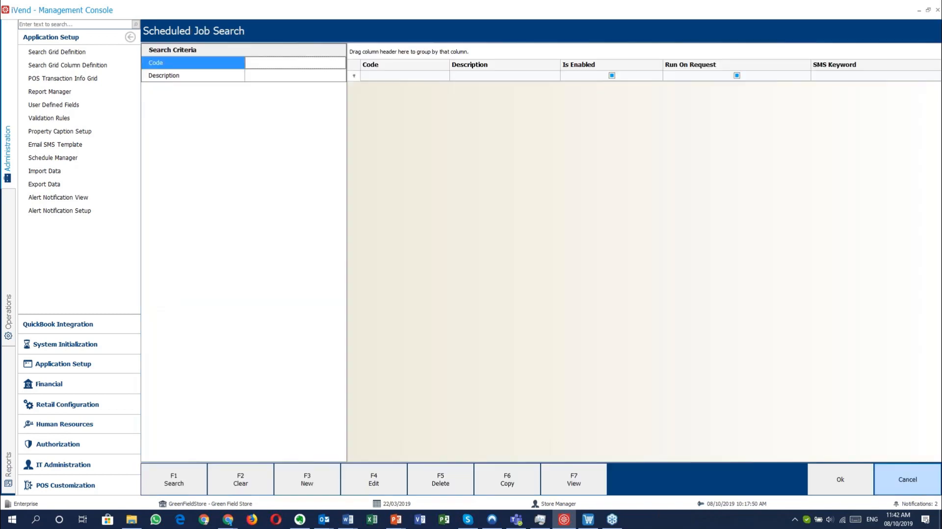
click(906, 479)
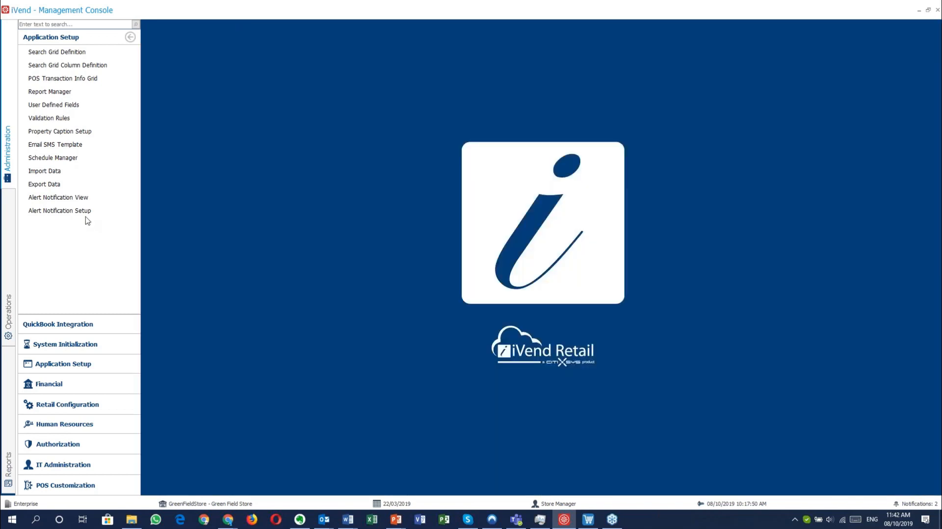
- Open Import Data and browse the object types available for import, leaving the selection at None
click(54, 172)
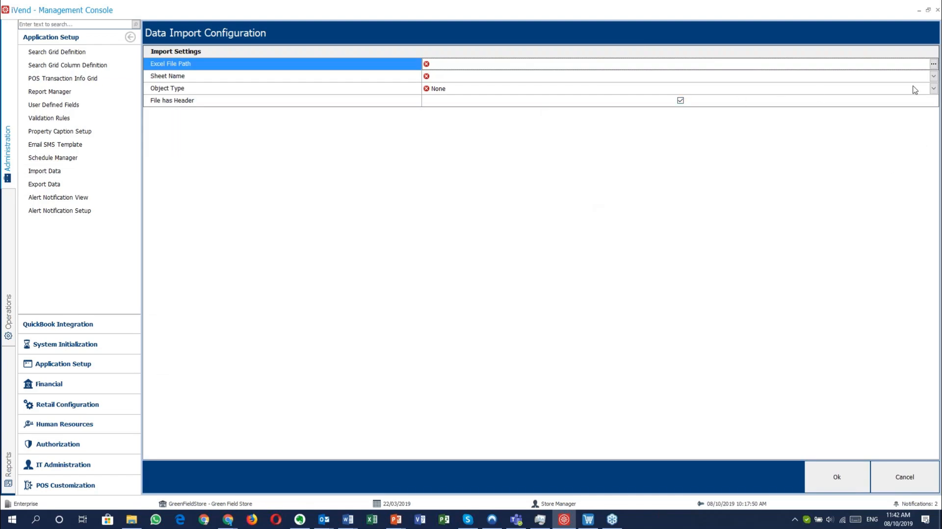
click(933, 80)
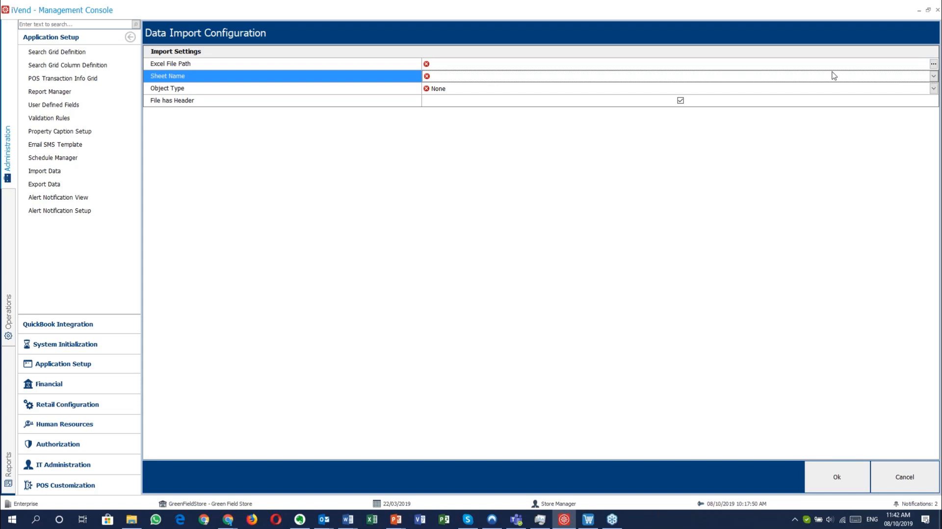
click(933, 89)
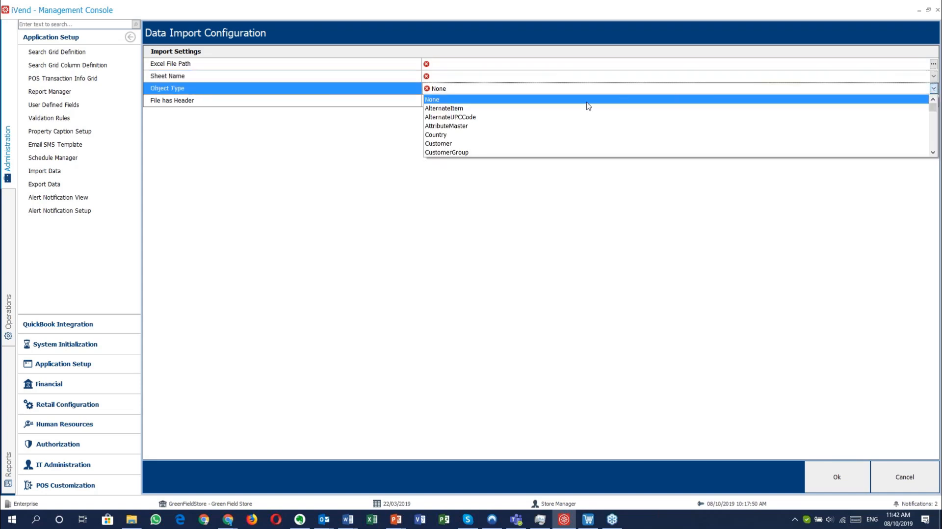
scroll(520, 129, down, 3)
scroll(521, 129, down, 10)
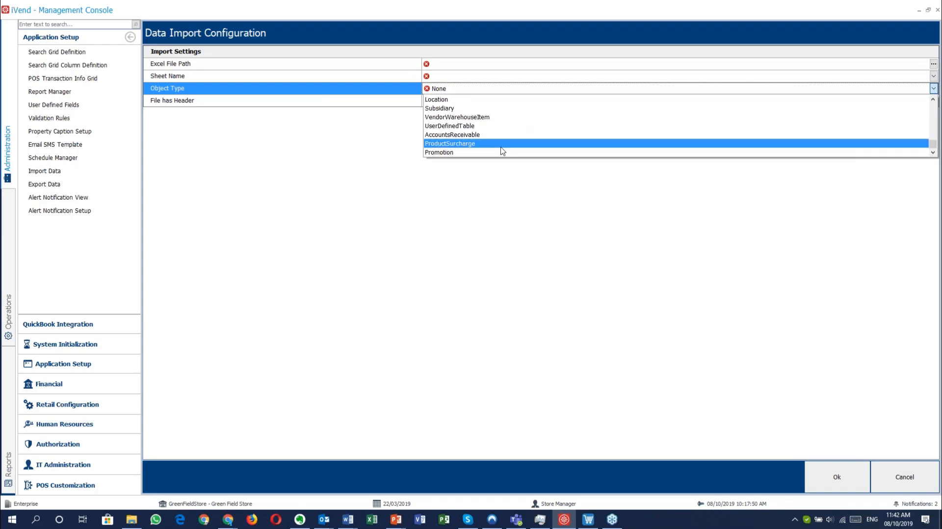
scroll(523, 153, up, 1)
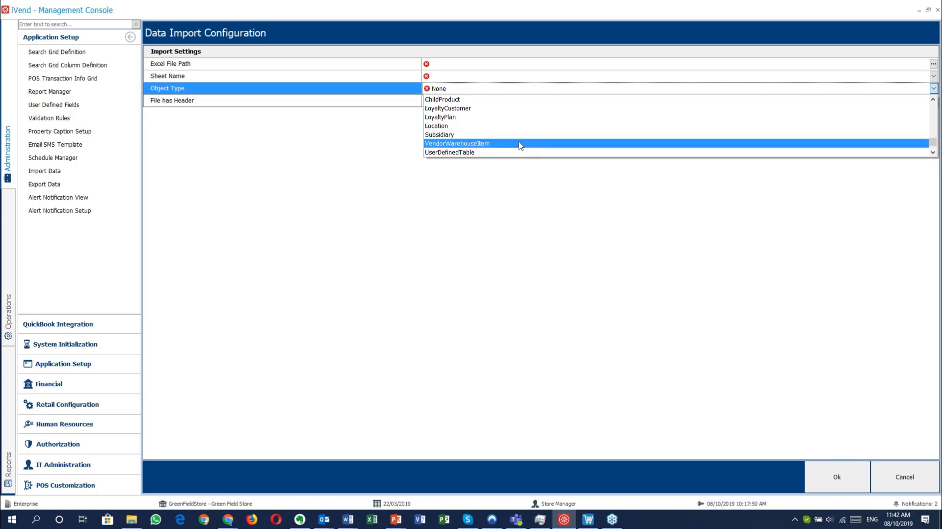
scroll(512, 125, up, 1)
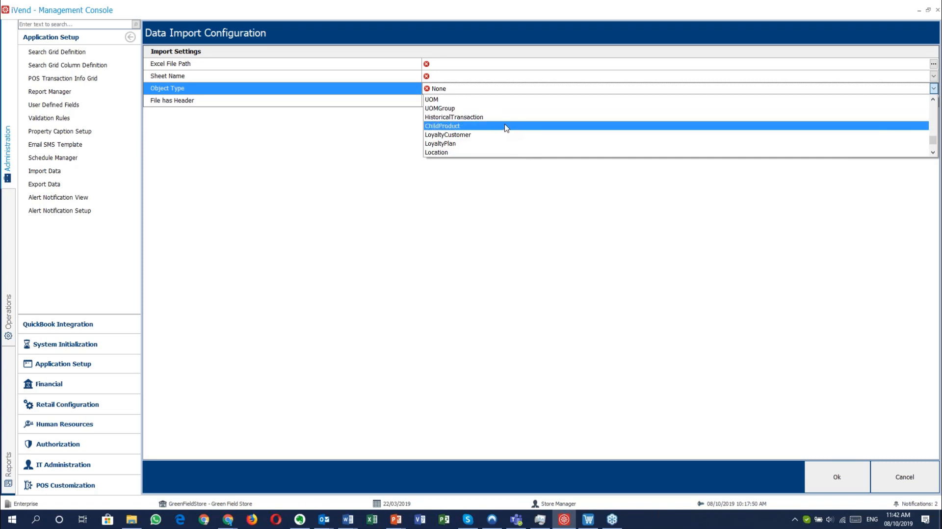
scroll(510, 126, up, 2)
scroll(521, 126, up, 15)
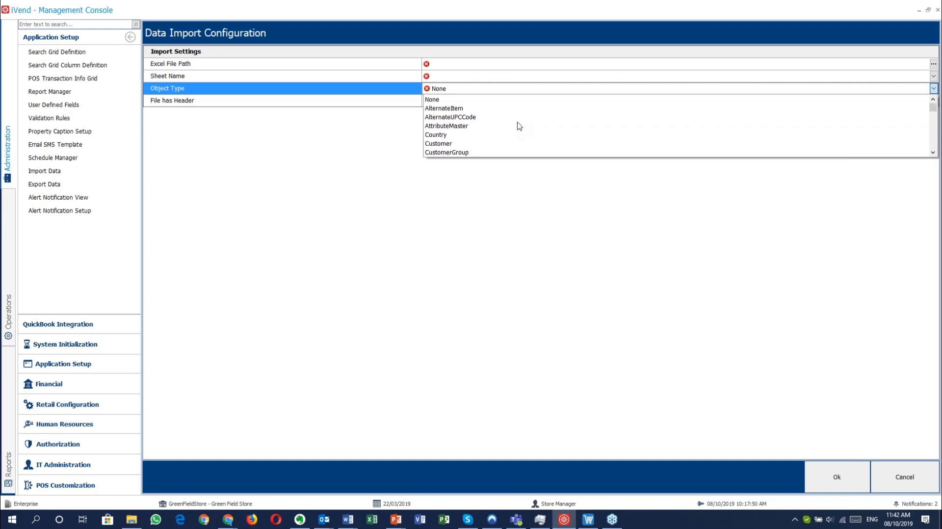
click(598, 88)
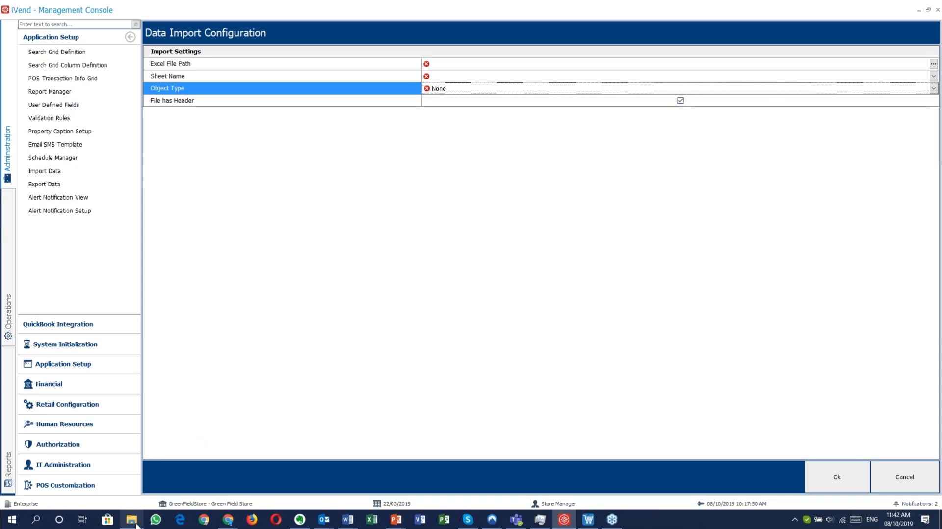
- Switch to File Explorer and open C:\Program Files (x86)\CitiXsys\iVendDemoStack\ManagementConsole\Import Templates
mouse_move(137, 525)
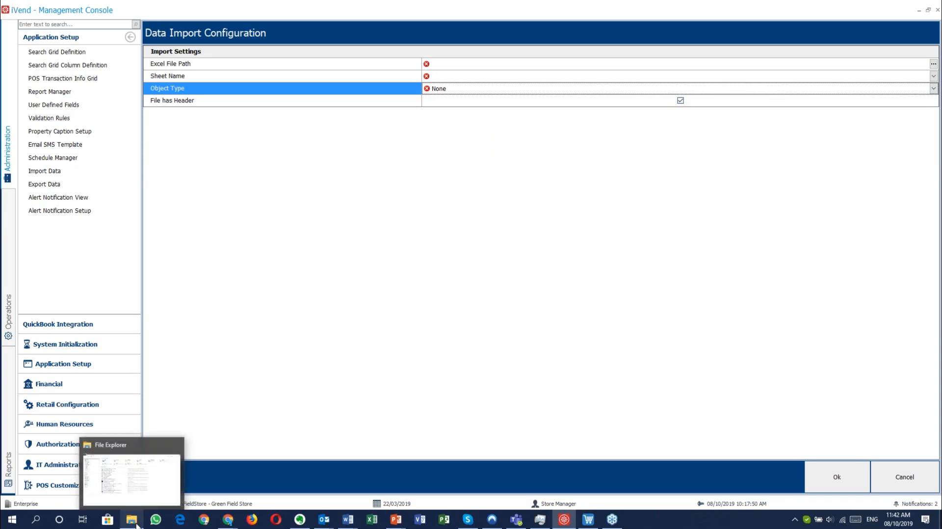
click(137, 526)
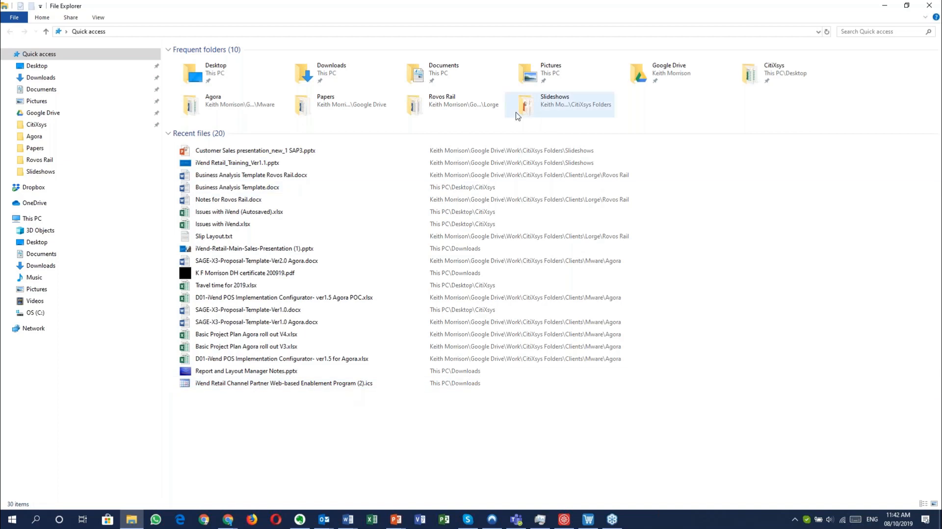
click(44, 313)
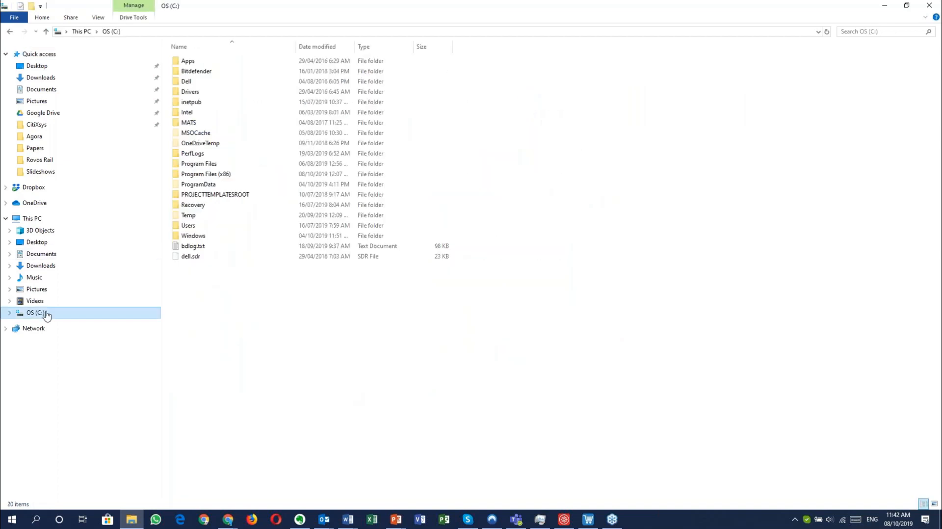
double_click(206, 174)
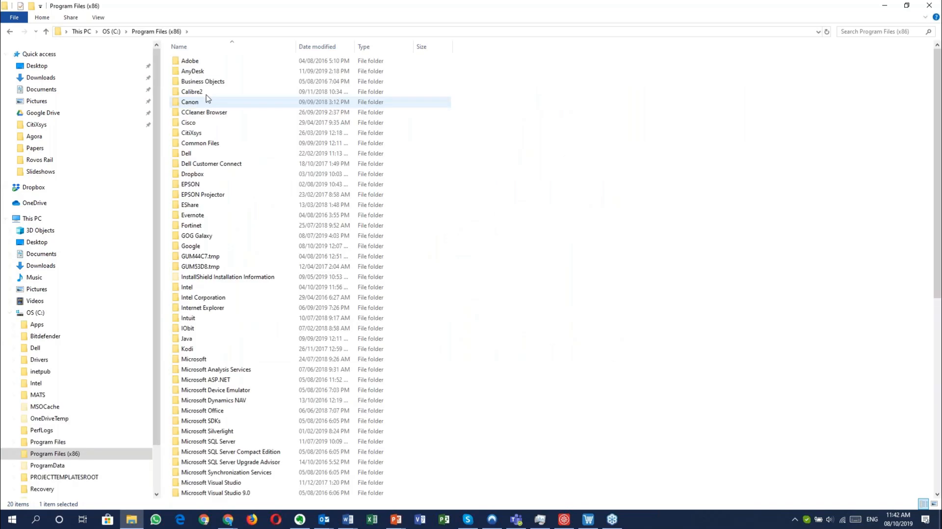
double_click(210, 133)
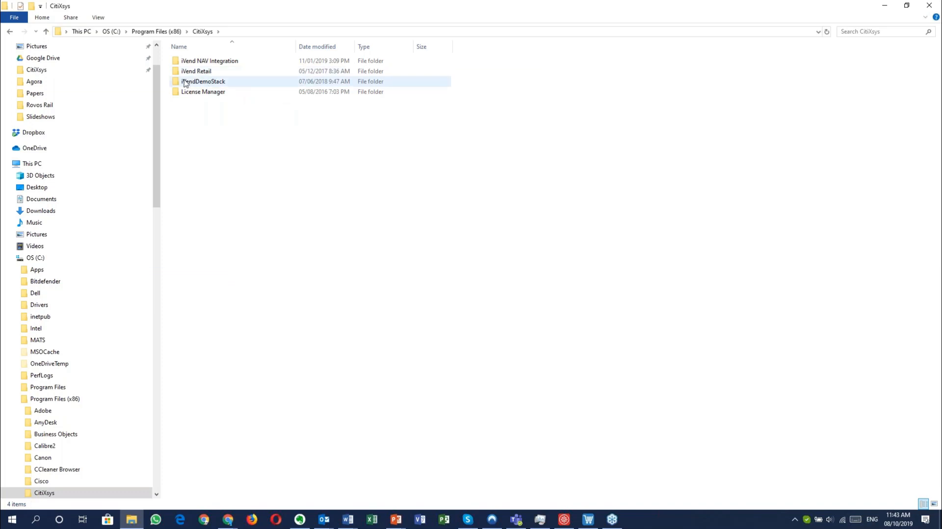
double_click(226, 83)
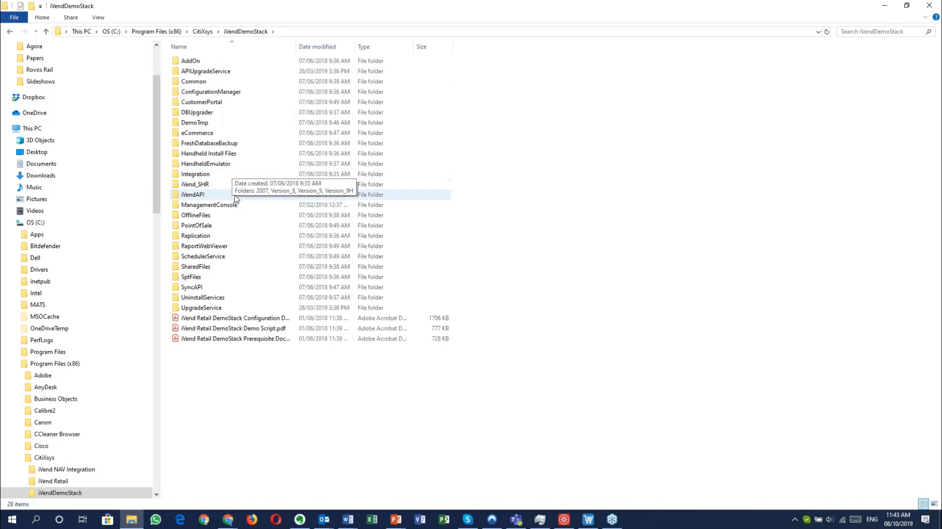
click(239, 208)
double_click(239, 209)
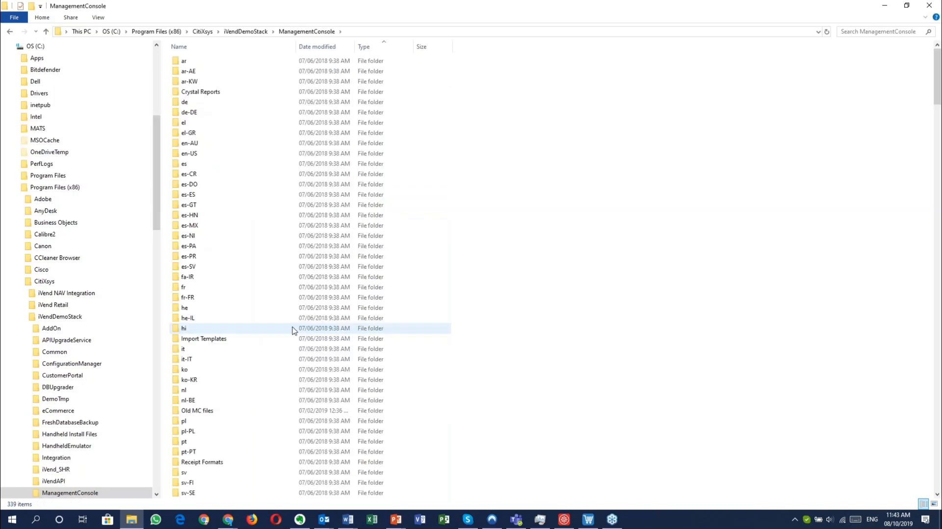
double_click(289, 338)
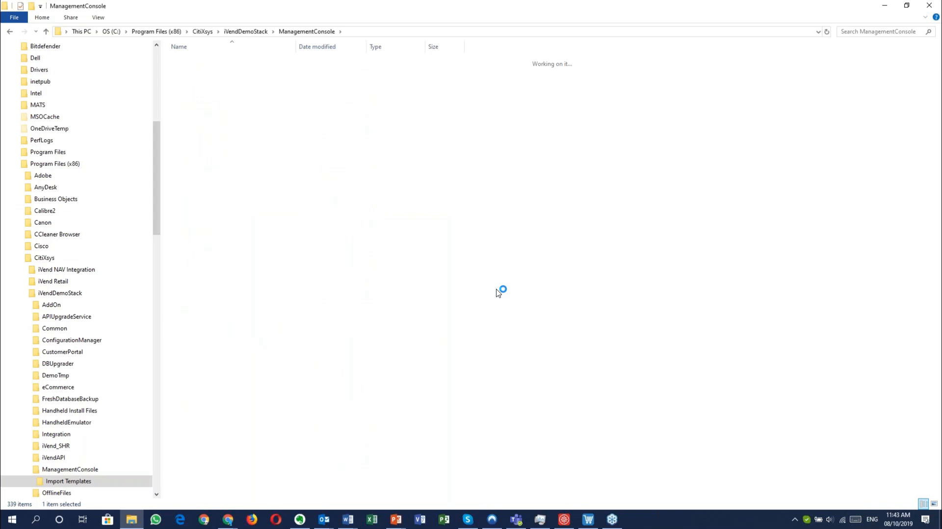
- Look through the import templates and open Employee.xls in Excel
scroll(450, 221, down, 1)
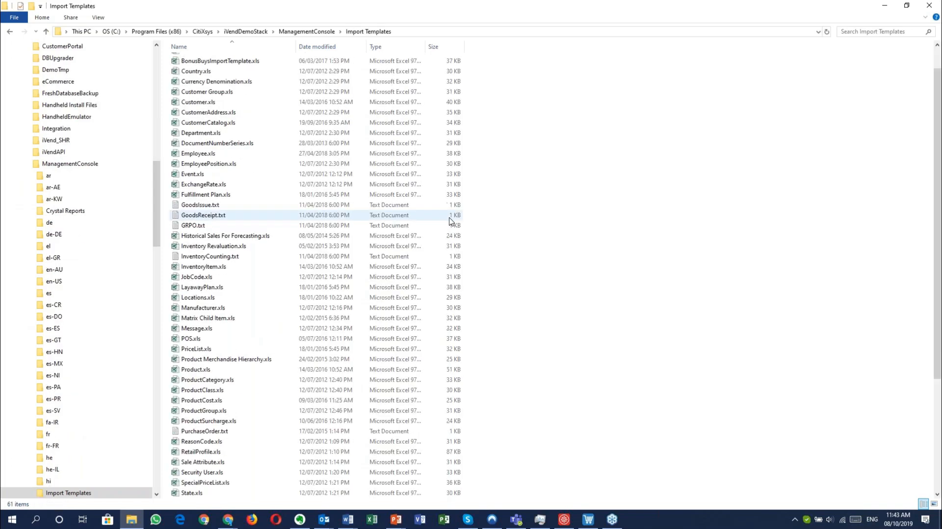
scroll(387, 195, up, 1)
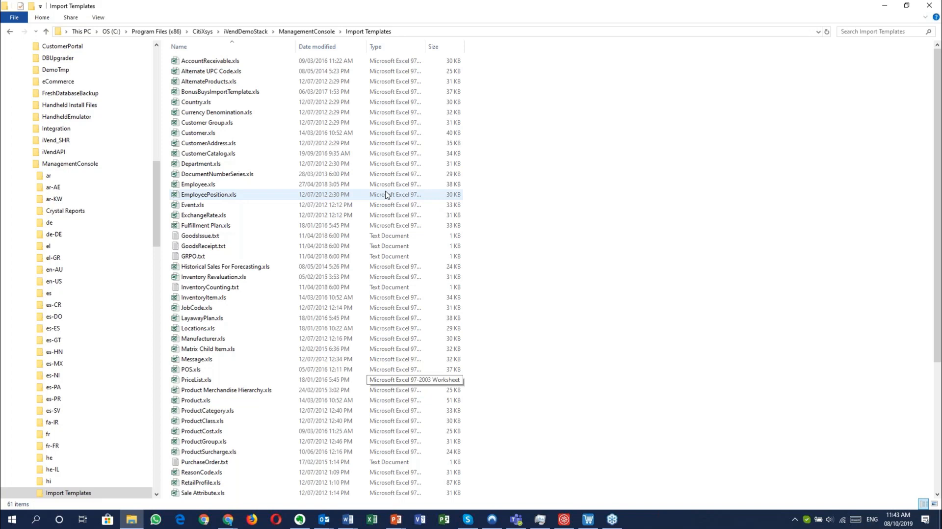
click(386, 185)
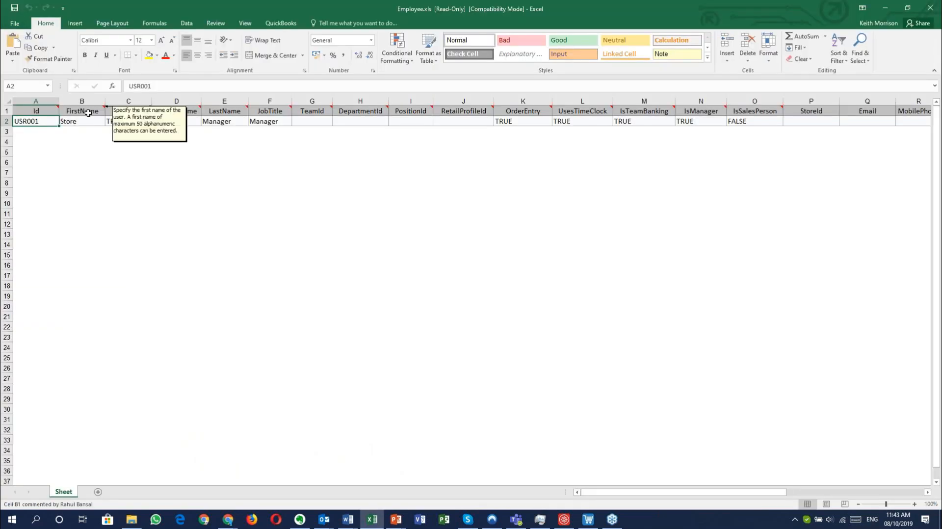
- Check the column header comments and sample row in Employee.xls, close the workbook and switch back to the iVend Management Console, leaving Import Data
mouse_move(123, 111)
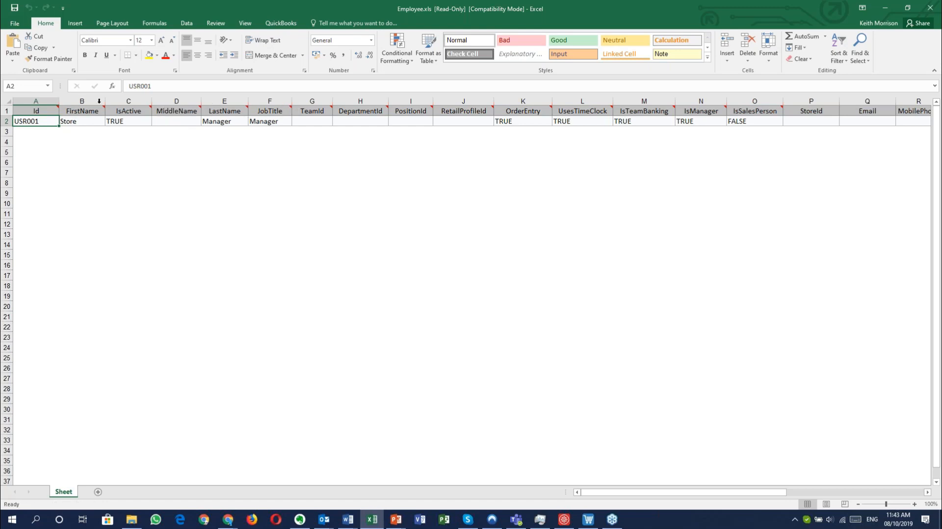
click(7, 121)
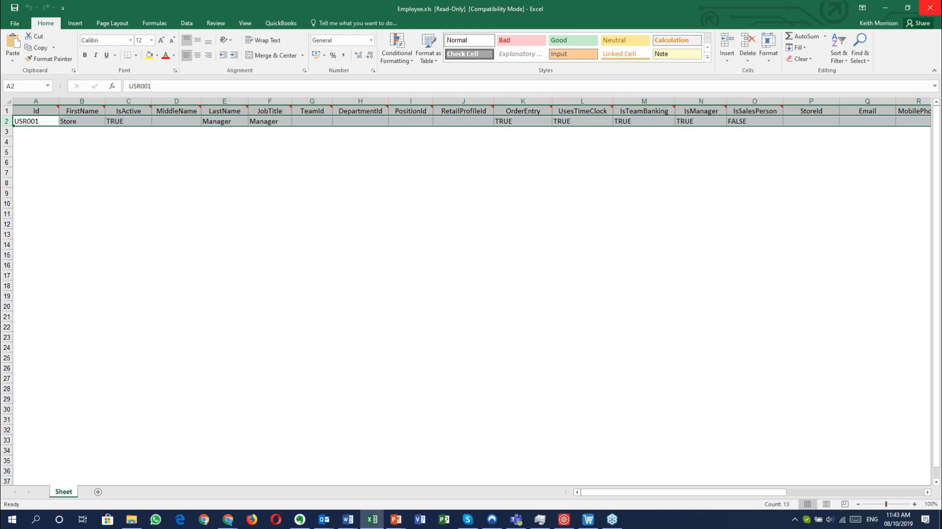
click(930, 8)
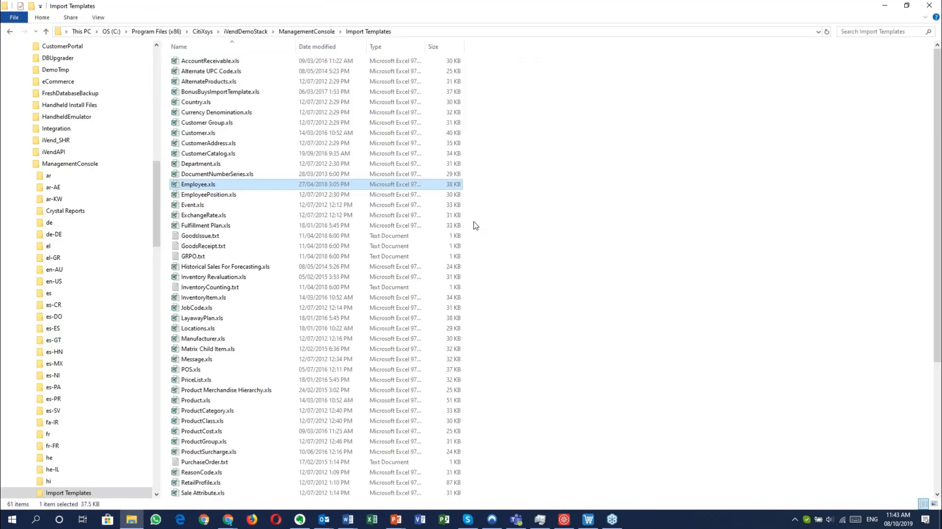
key(alt+Tab)
key(Escape)
- Open Export Data, browse the object types available for export, and cancel with the selection left at None
click(48, 187)
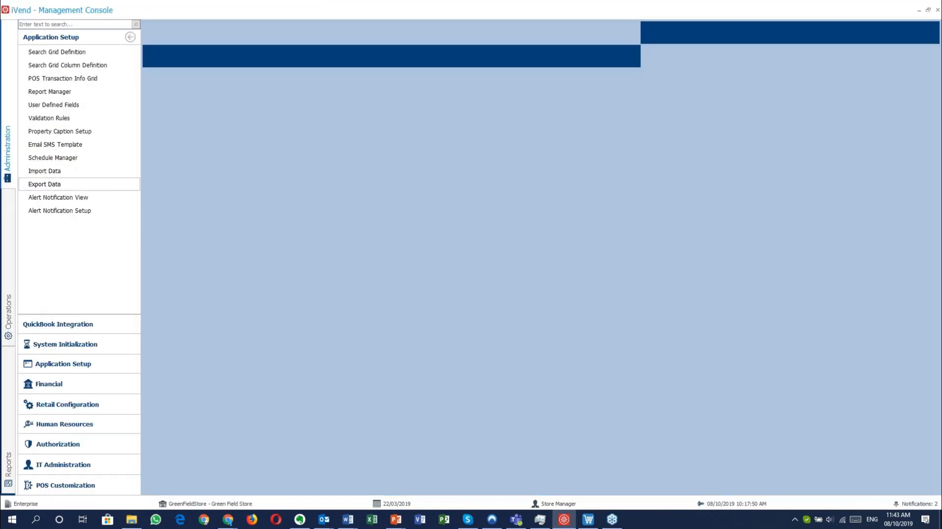
click(831, 65)
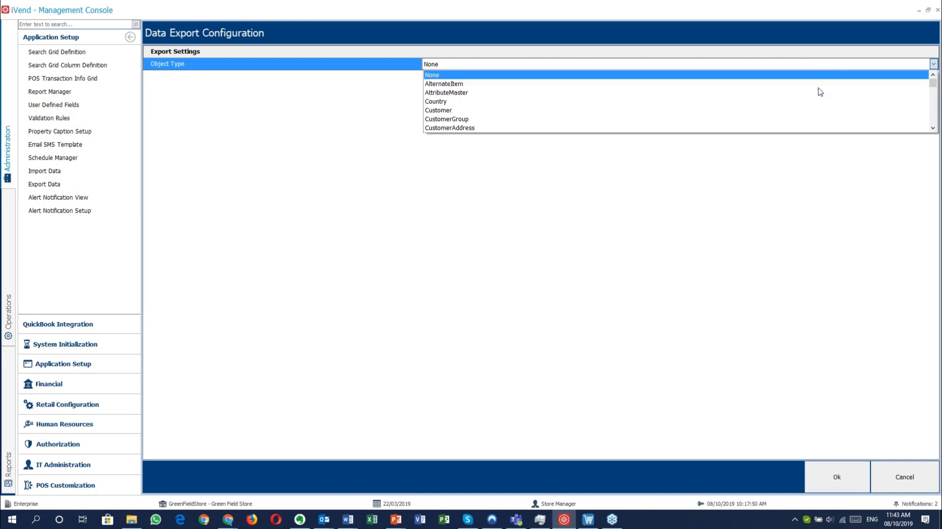
scroll(685, 93, down, 10)
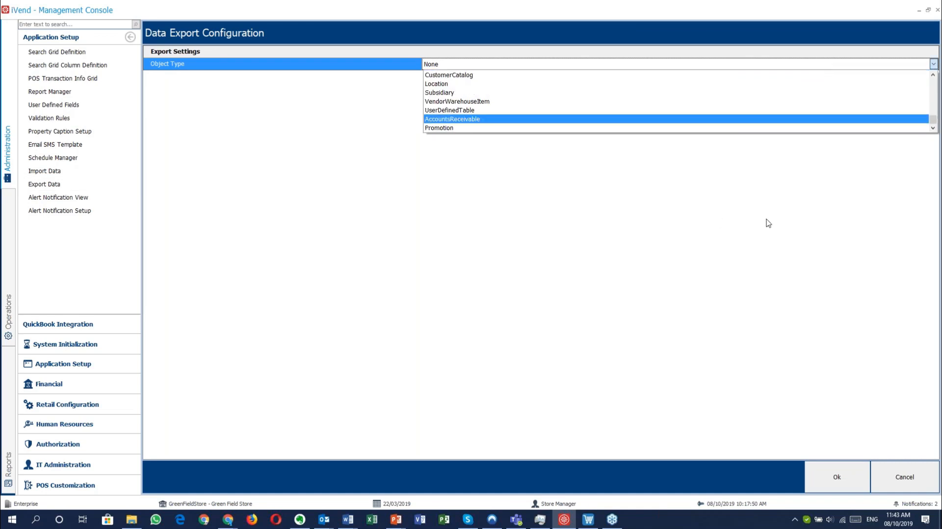
scroll(773, 96, up, 5)
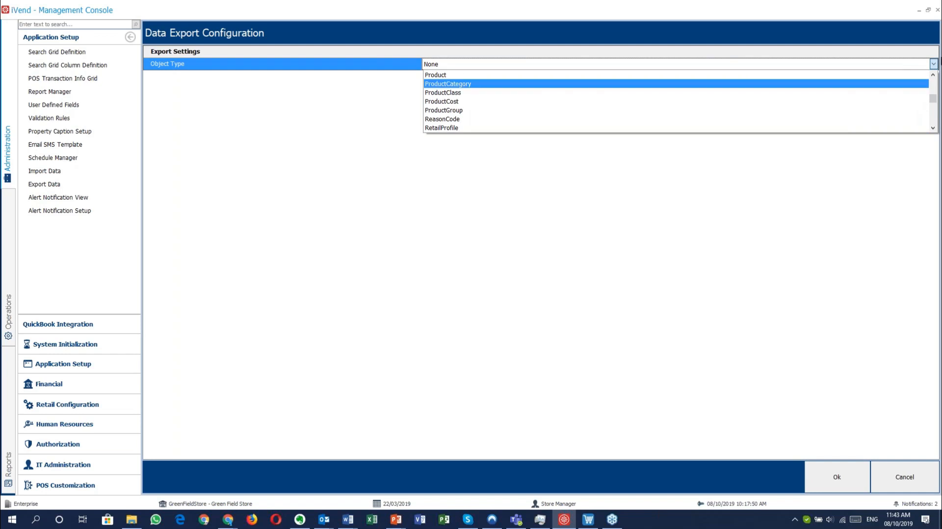
click(933, 66)
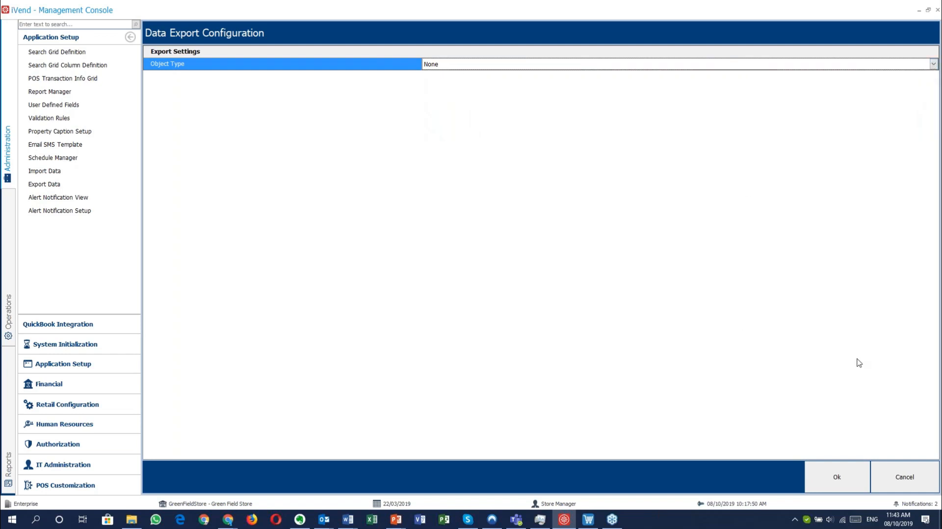
click(895, 483)
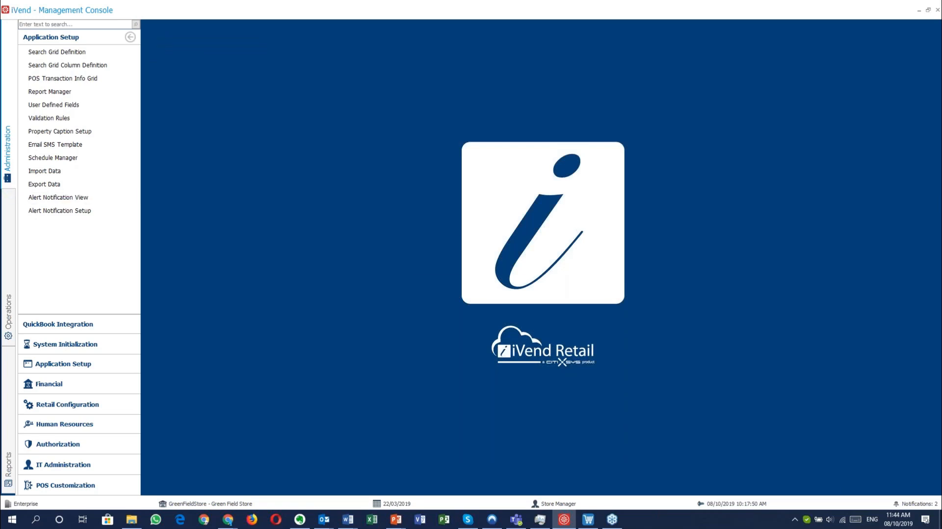
- Open Alert Notification View and read through the purchase order document of the second unread PurchaseOrder notification
click(64, 197)
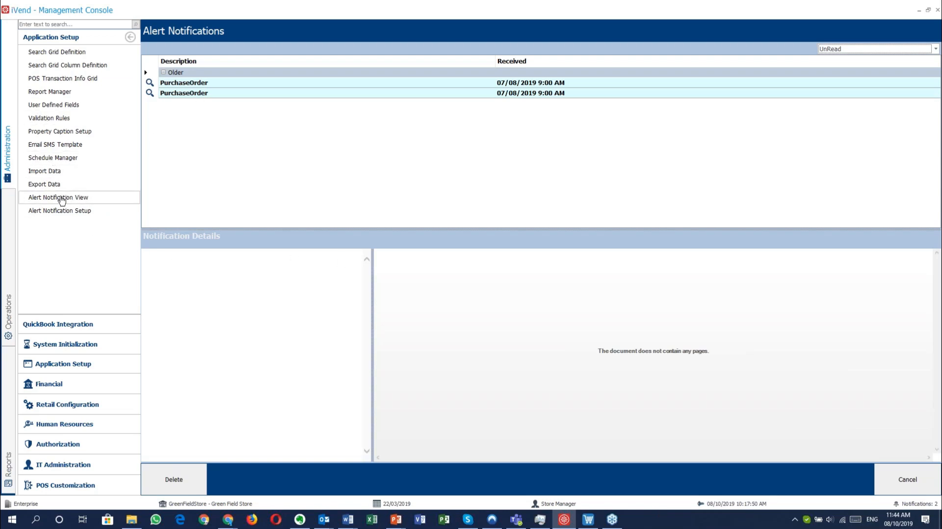
click(932, 504)
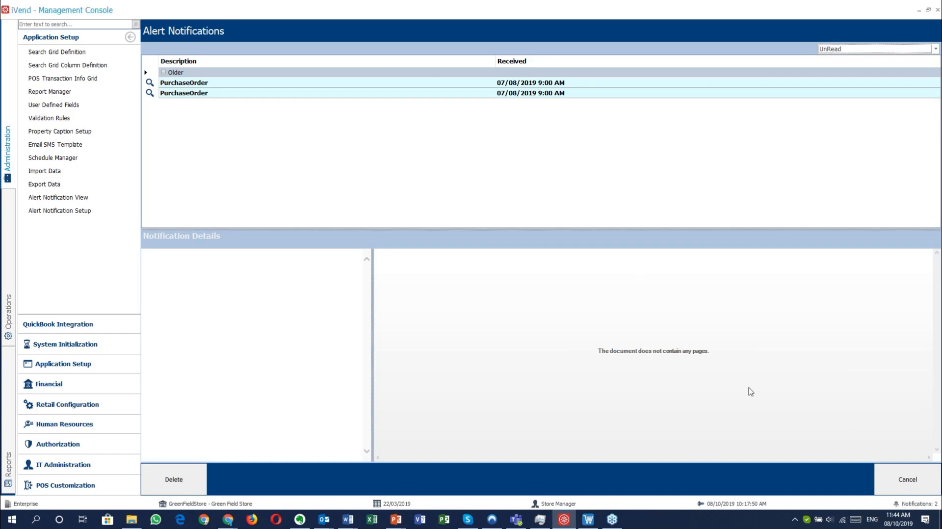
click(391, 92)
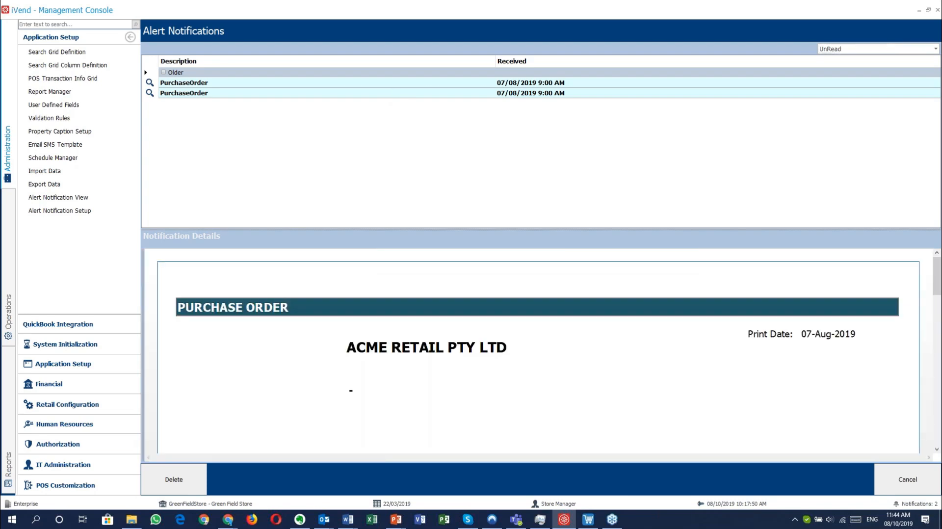
scroll(451, 323, down, 2)
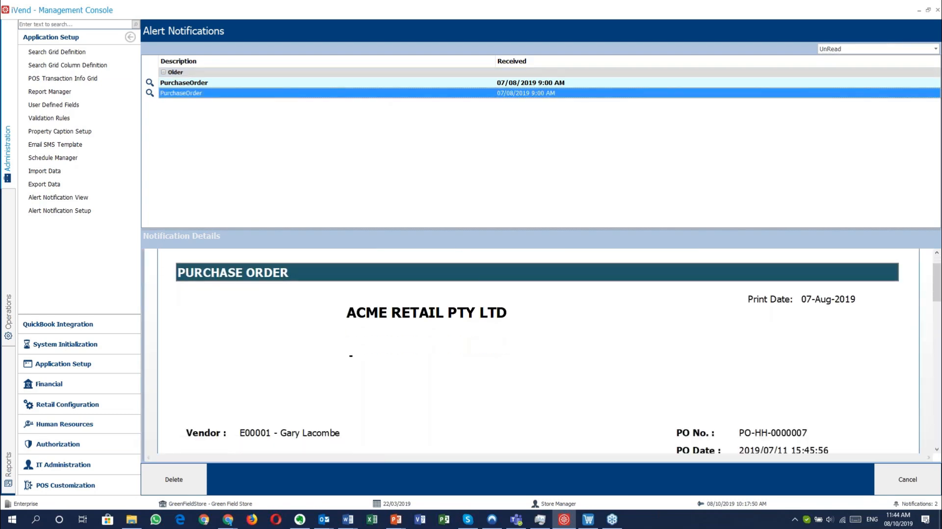
scroll(441, 317, down, 10)
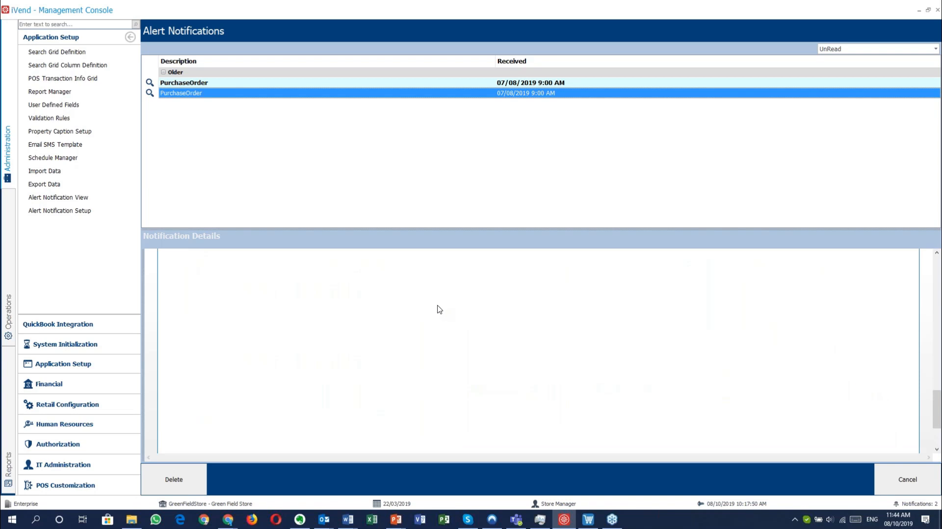
scroll(438, 309, up, 6)
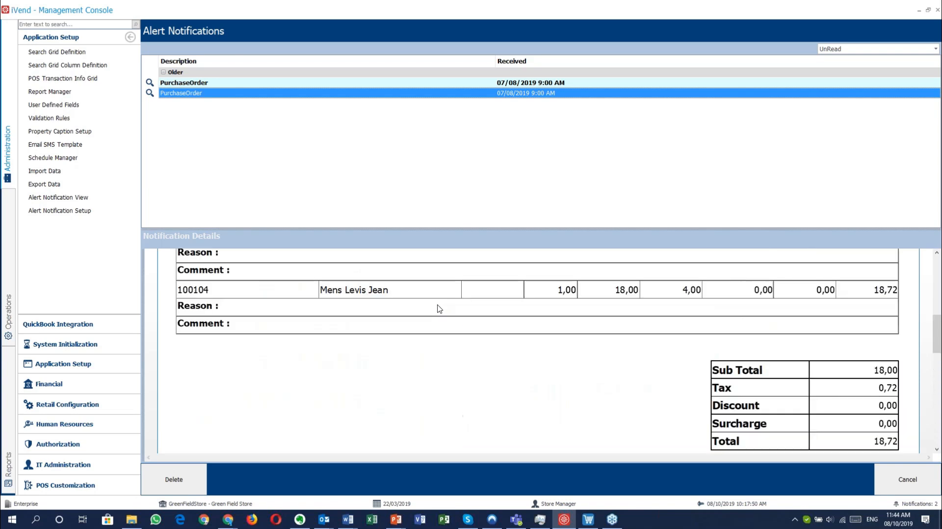
scroll(438, 309, up, 6)
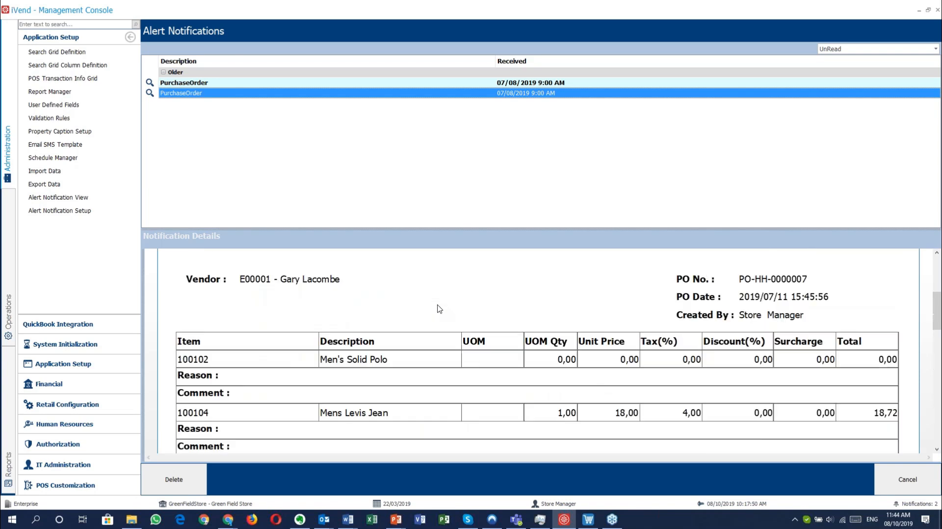
- Open the purchase order record linked to the second notification, then close it and the Alert Notifications view
click(149, 93)
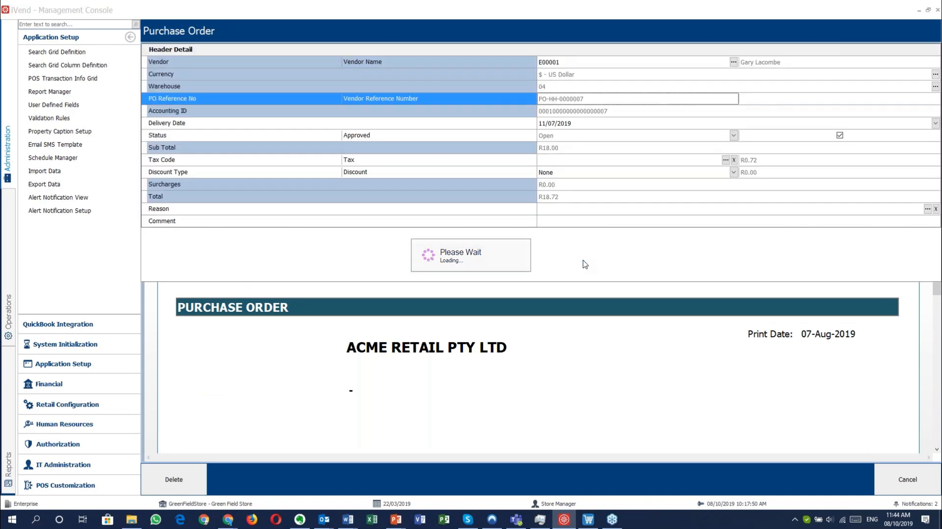
click(900, 486)
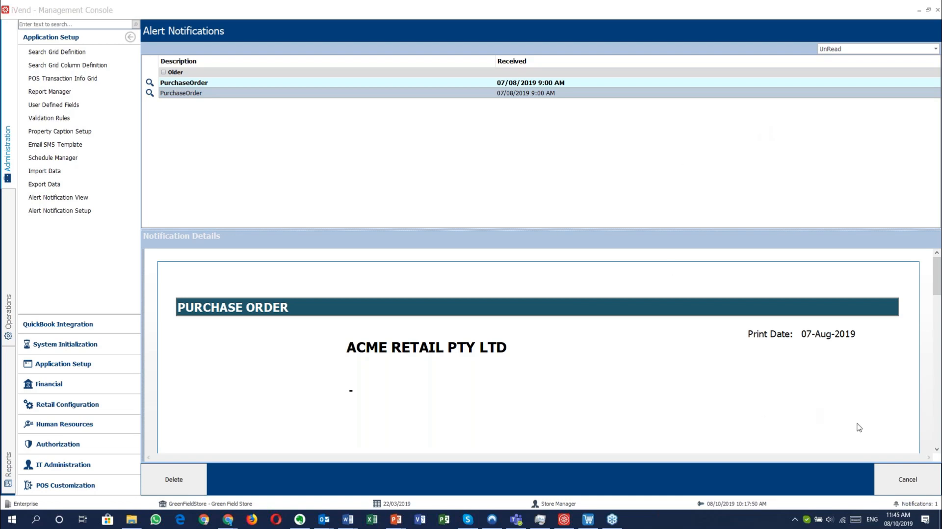
click(909, 487)
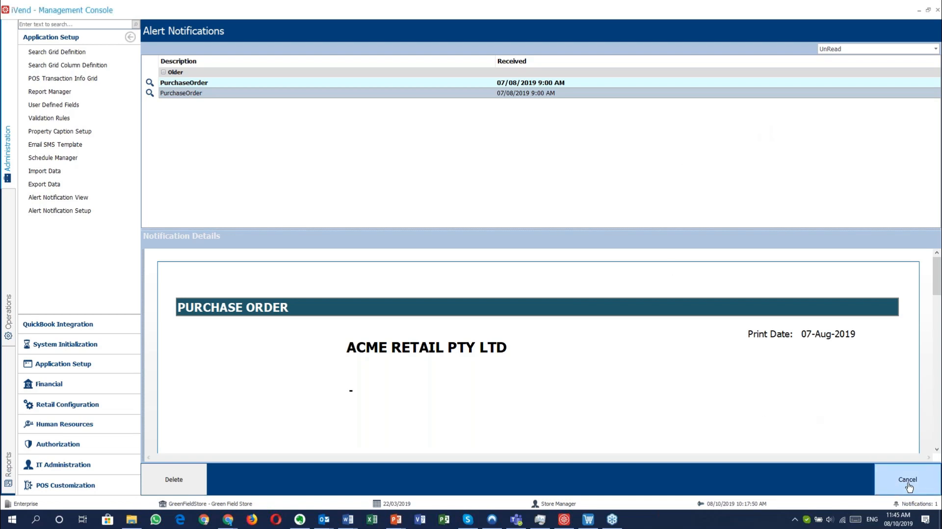
click(909, 487)
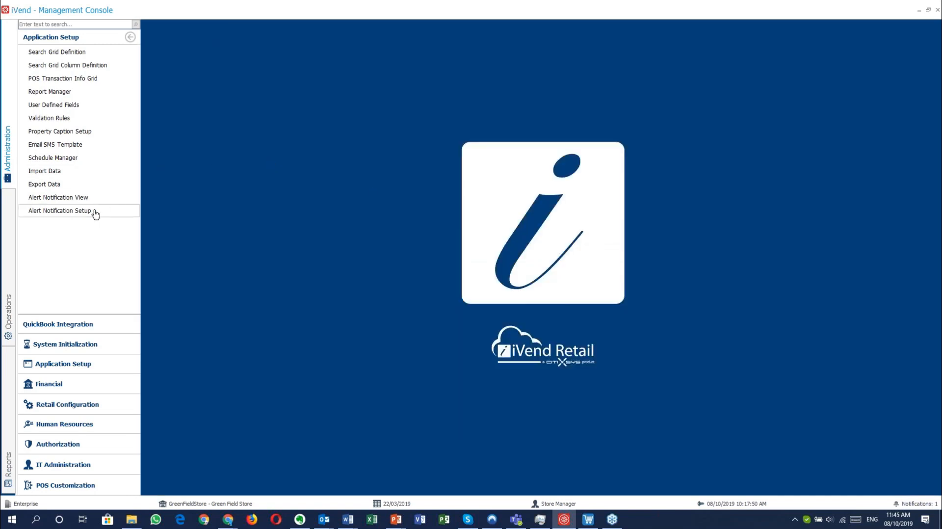
- Open the PurchaseOrder alert in Alert Notification Setup and browse the available alert types
click(65, 214)
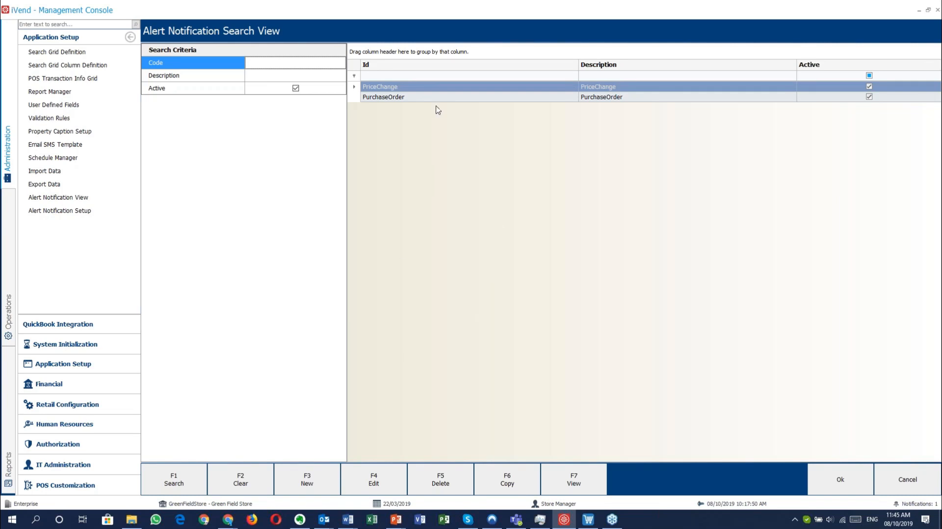
double_click(444, 97)
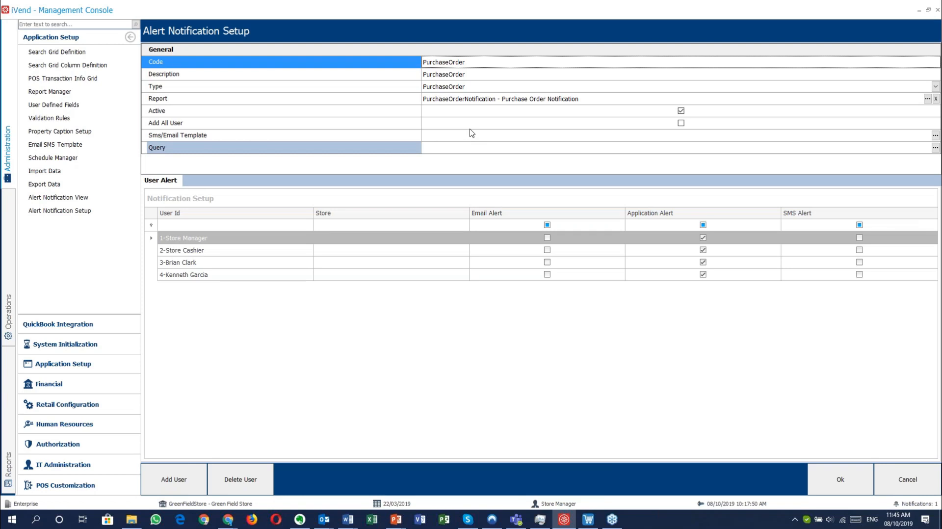
click(480, 88)
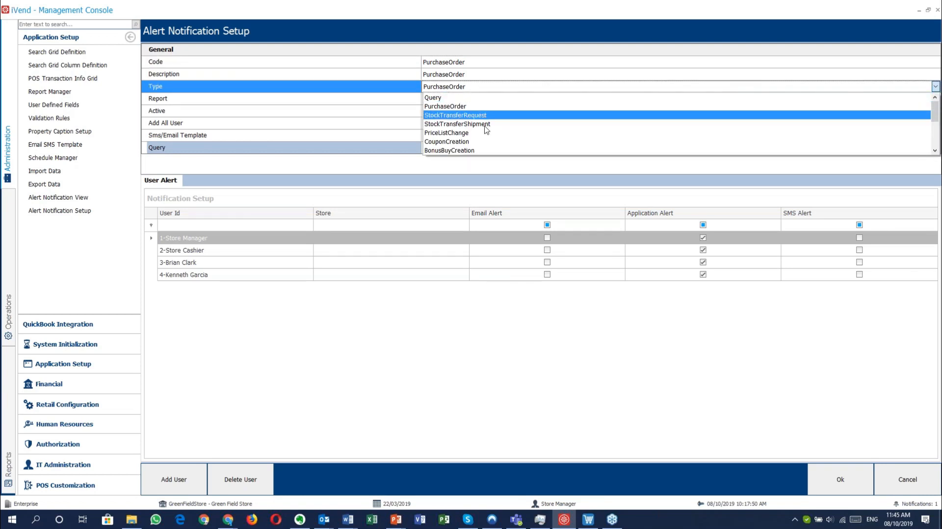
scroll(483, 144, down, 1)
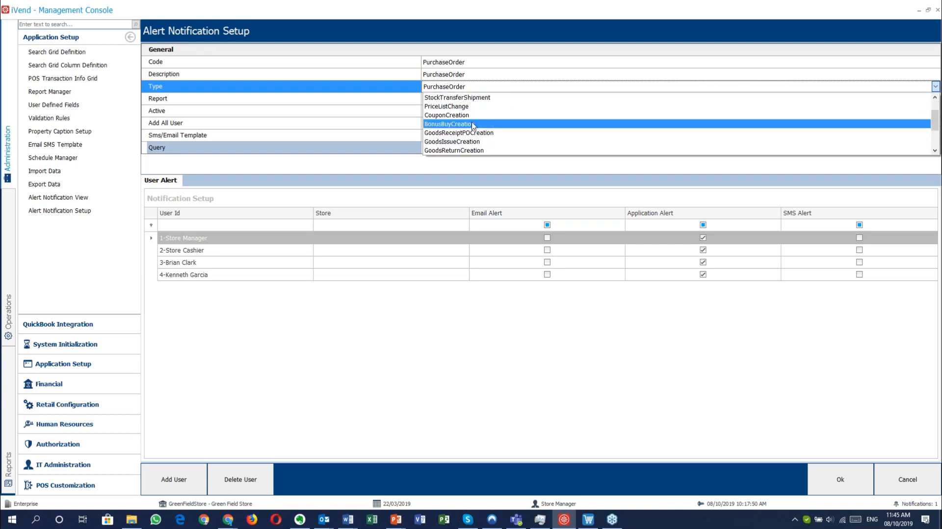
scroll(475, 130, down, 2)
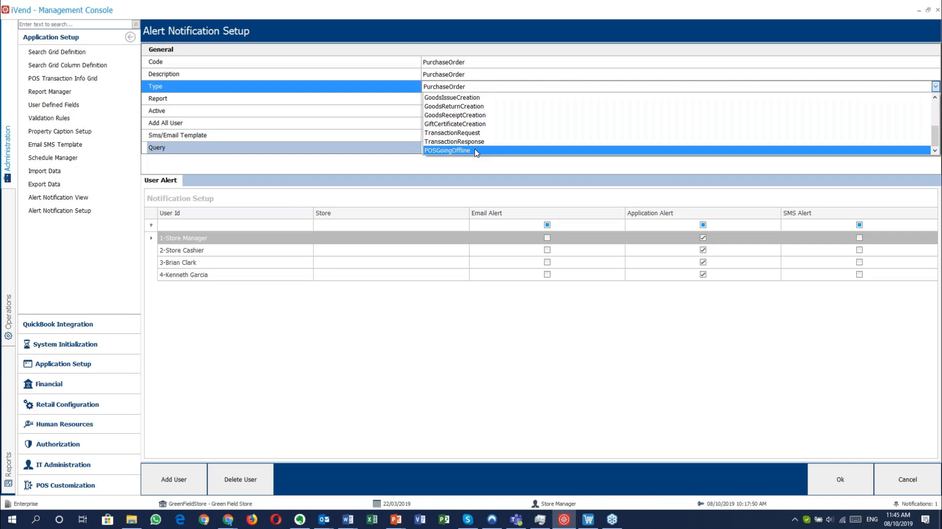
scroll(475, 147, up, 3)
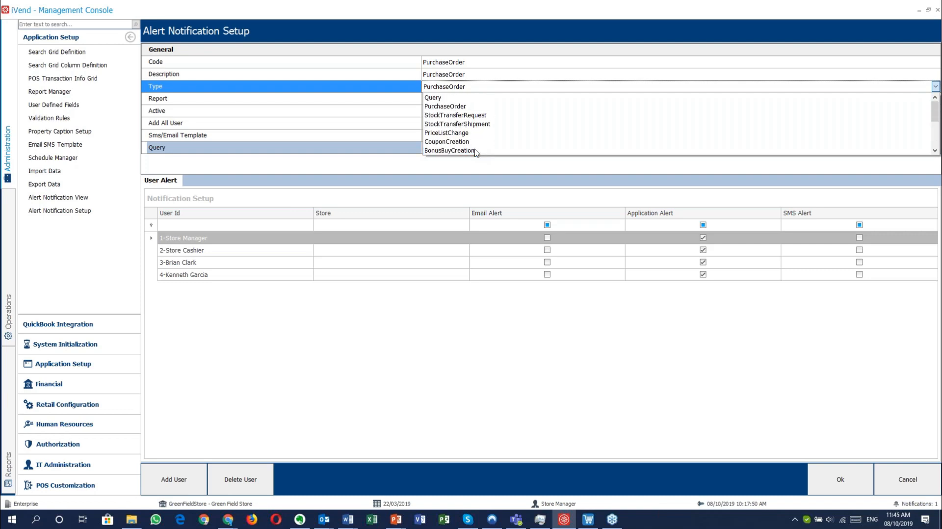
- Set the alert's type to Query and review its query field and the schedule's recurrence options, leaving recurrence at NoRepeat
click(459, 99)
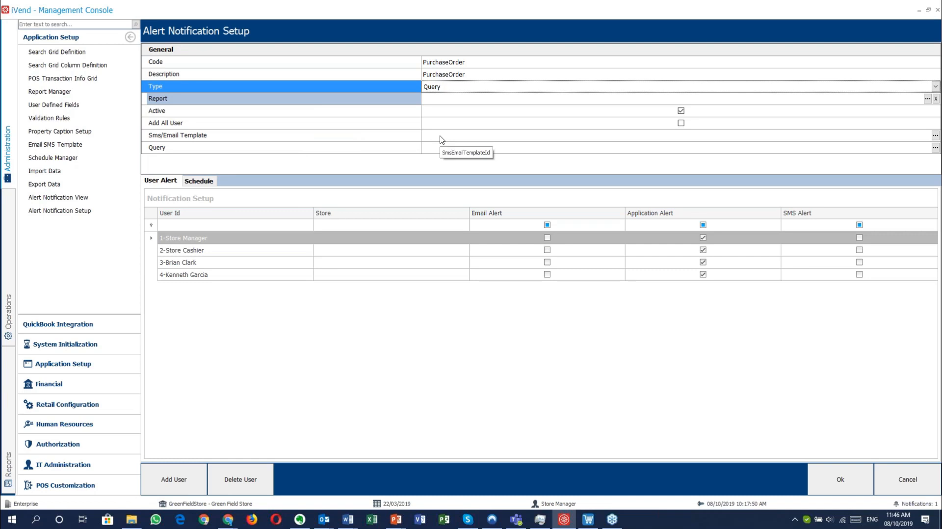
click(347, 147)
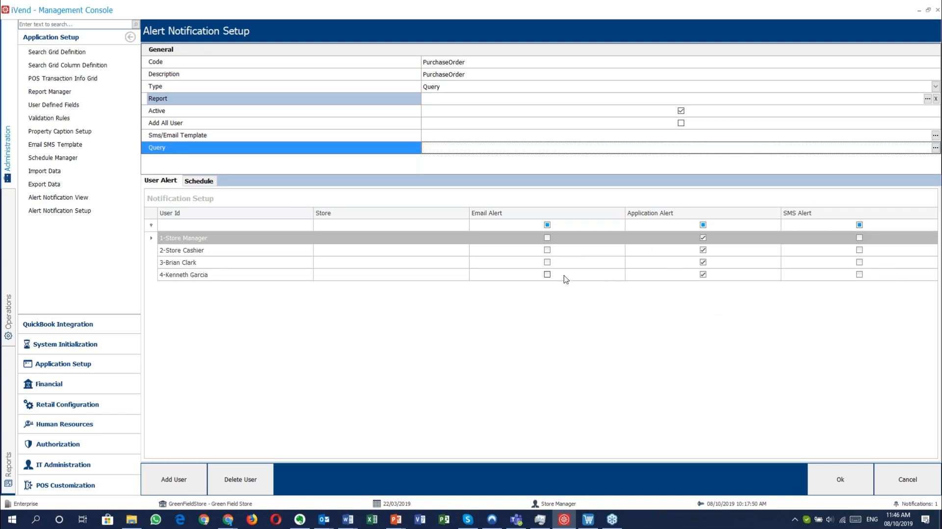
click(195, 185)
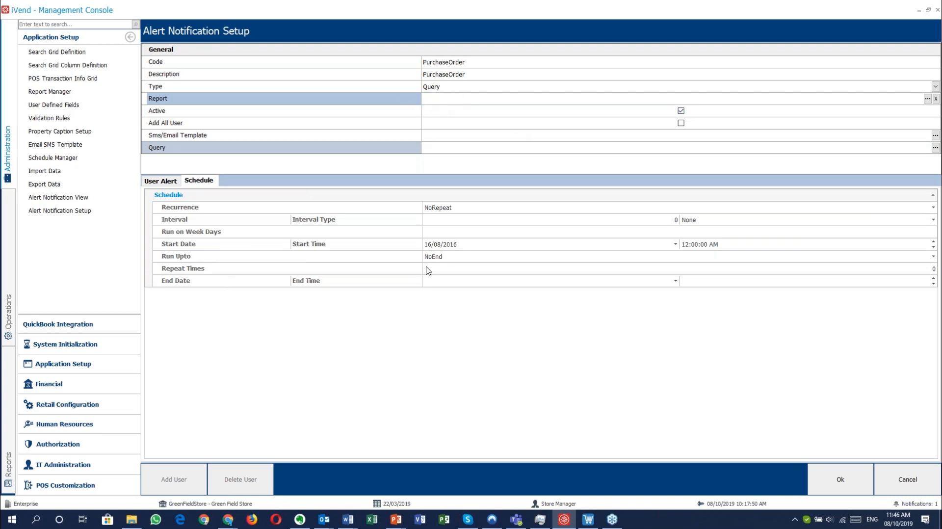
click(500, 211)
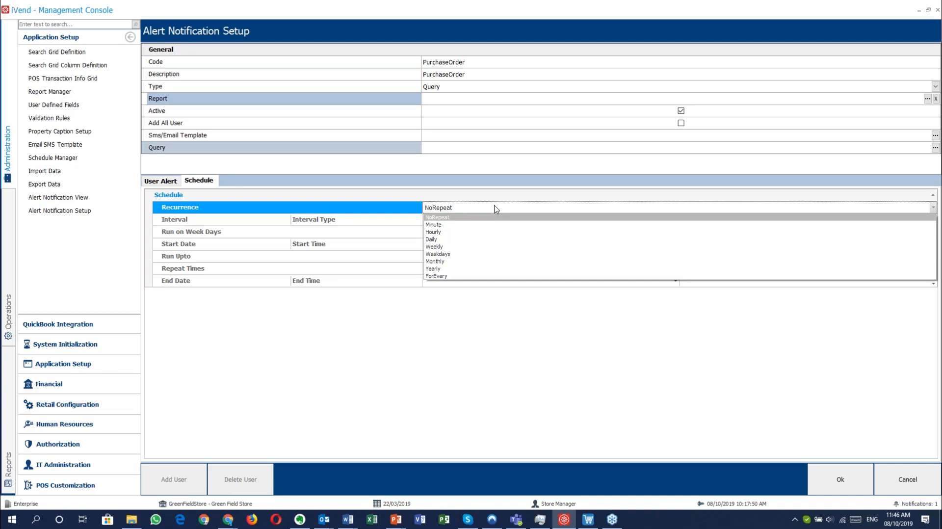
click(495, 209)
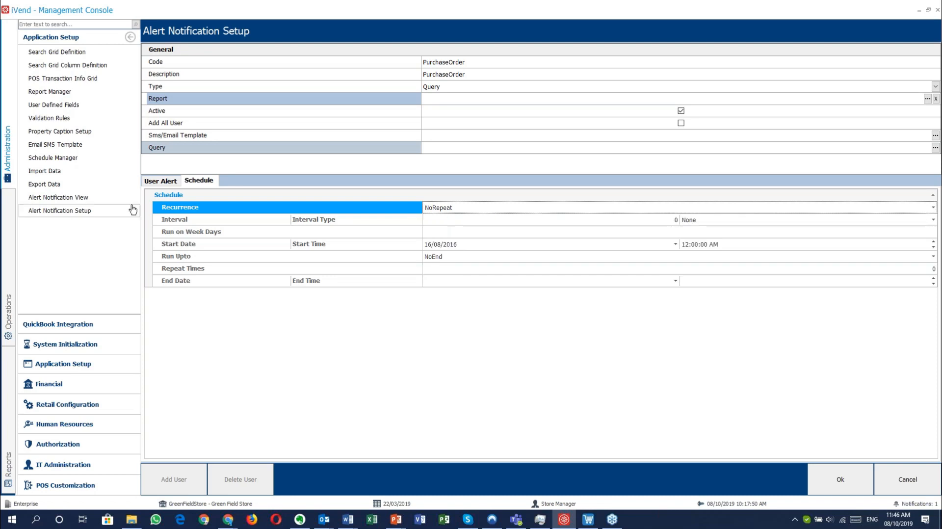
- Set the alert's type back to PurchaseOrder and cancel out of the alert setup and the alert search
click(172, 182)
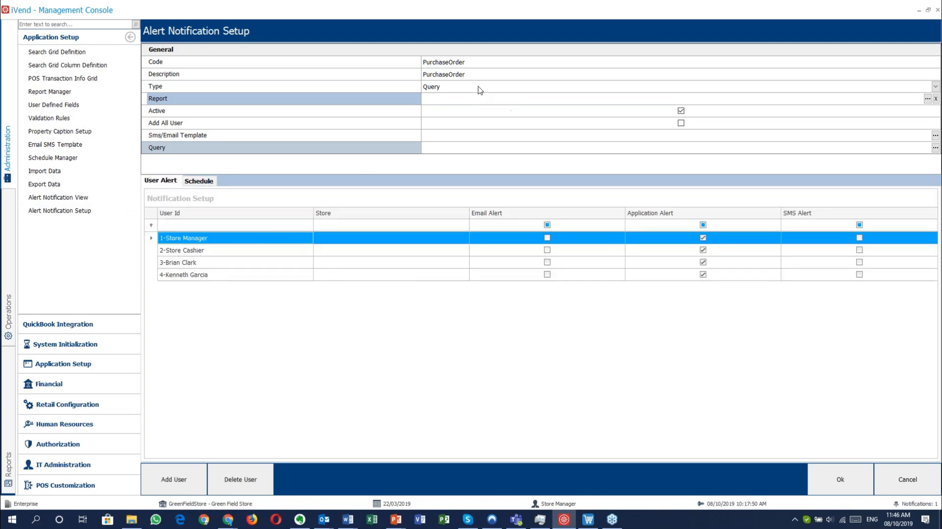
click(480, 89)
click(477, 107)
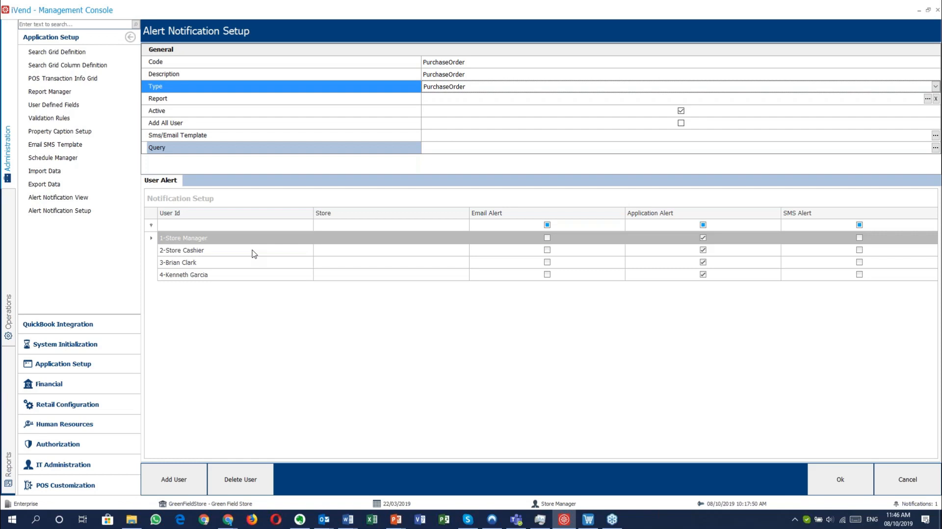
click(912, 487)
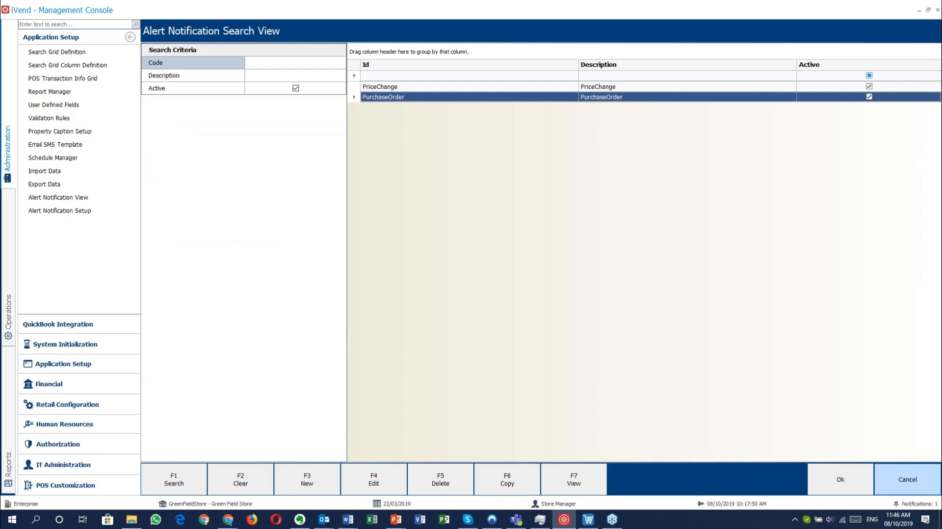
click(910, 485)
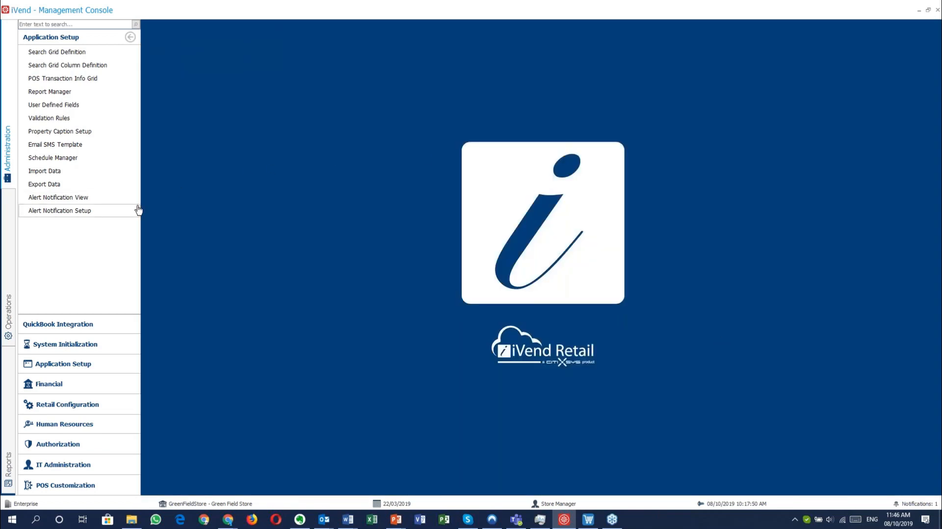
- Open the US Dollar record from the Financial currency list and review its culture information and base currency settings
click(77, 386)
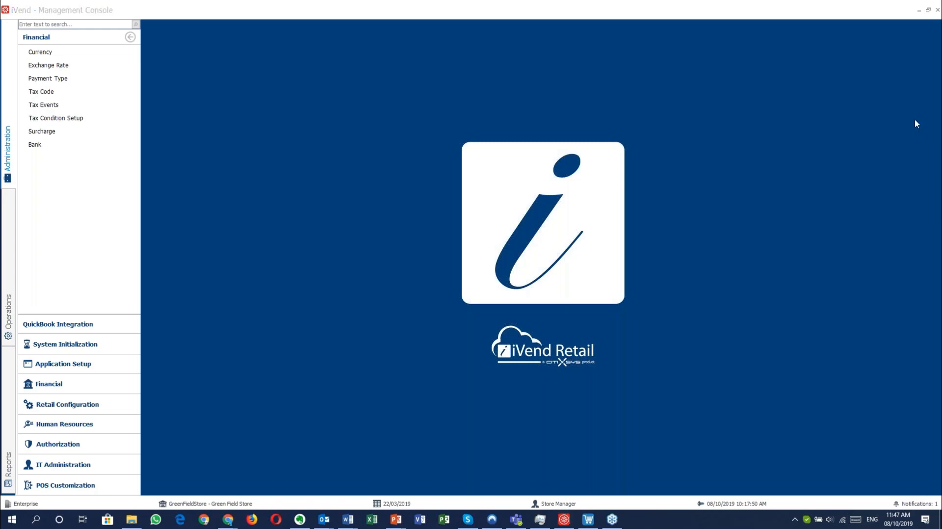
click(68, 54)
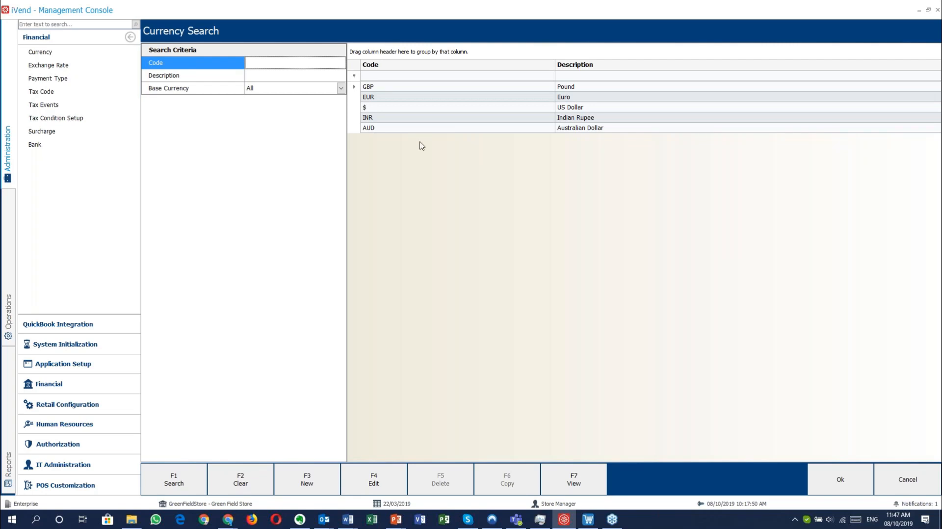
click(417, 107)
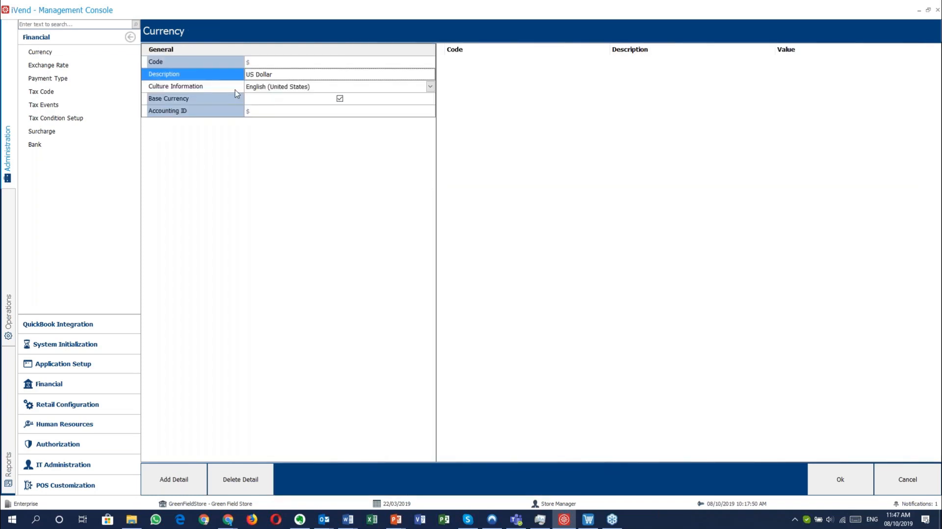
click(198, 88)
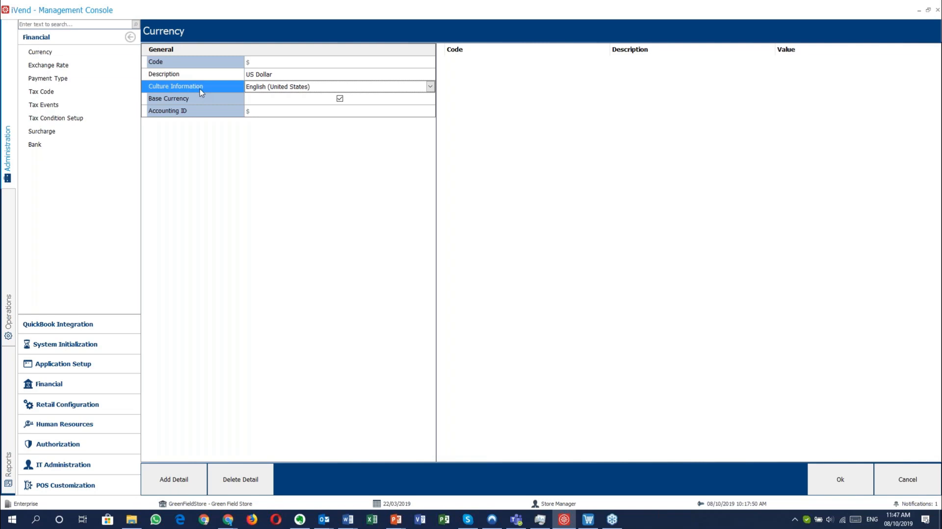
click(192, 101)
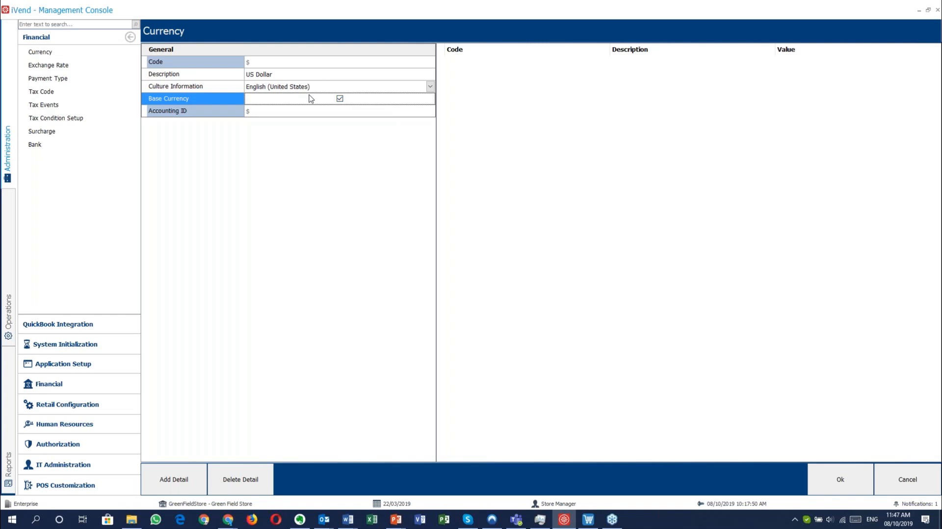
click(221, 89)
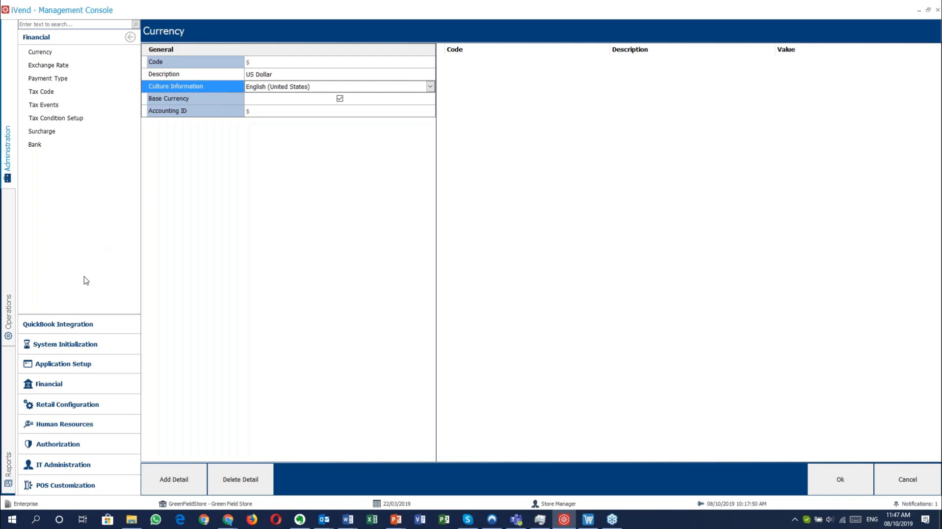
- Display the System Initialization options and close the US Dollar record, returning to the currency search
click(86, 346)
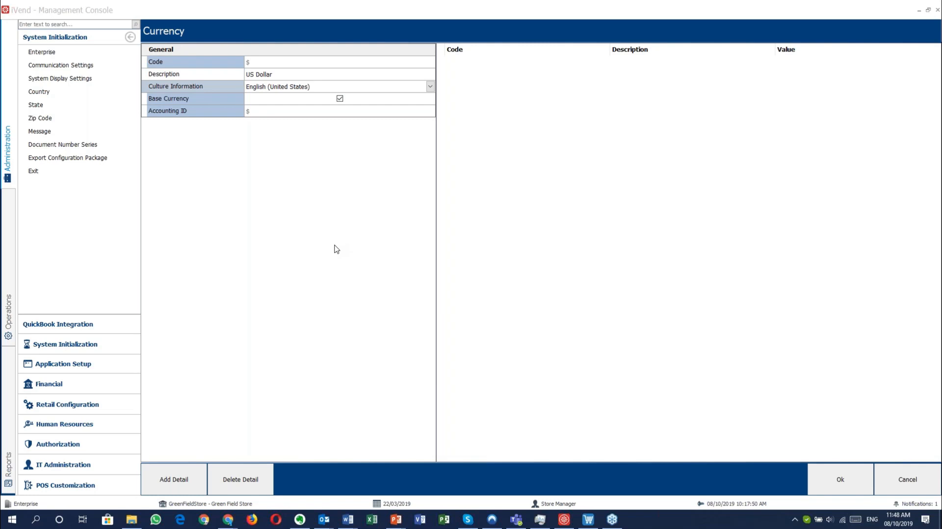
click(897, 483)
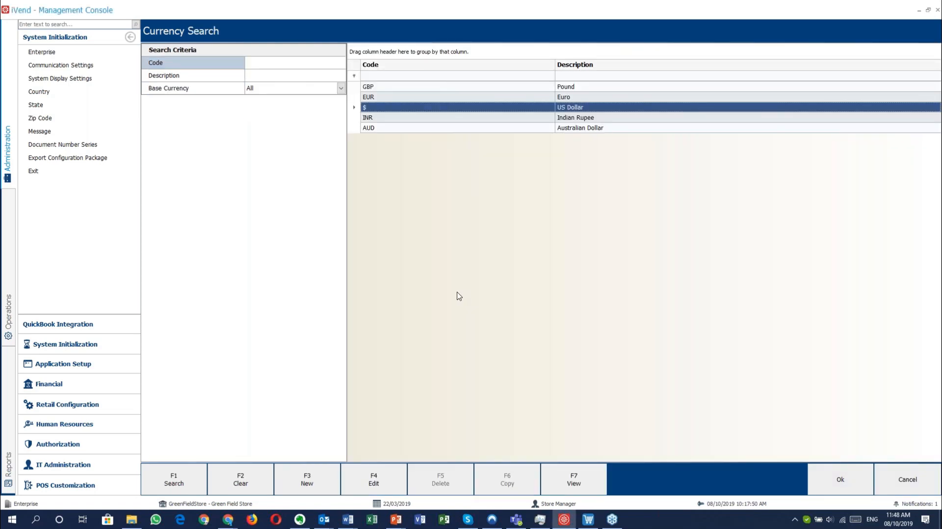
click(928, 226)
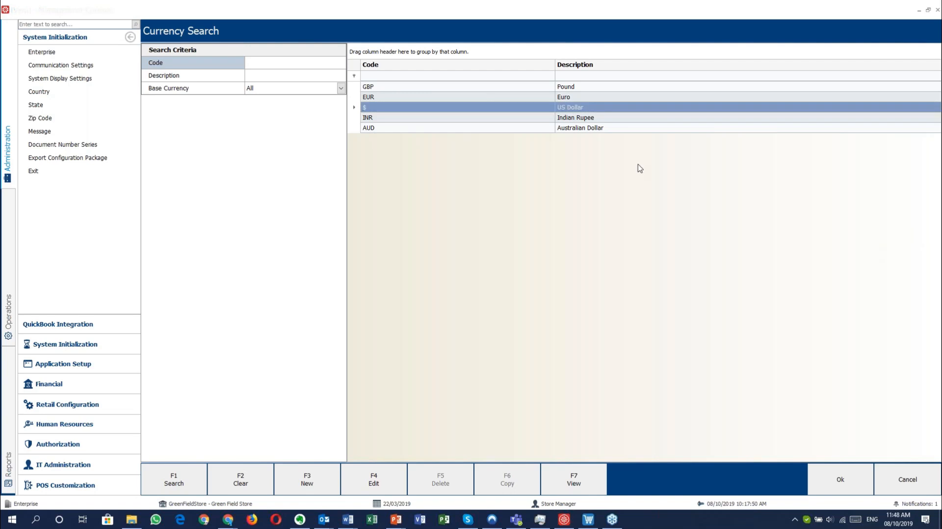
- Reopen the US Dollar currency and add eight blank detail rows for its denominations
double_click(414, 108)
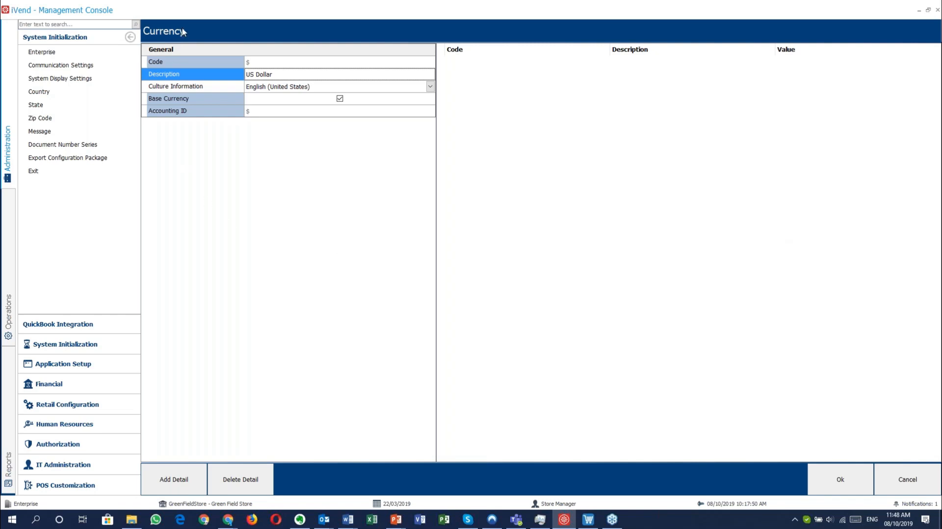
click(186, 470)
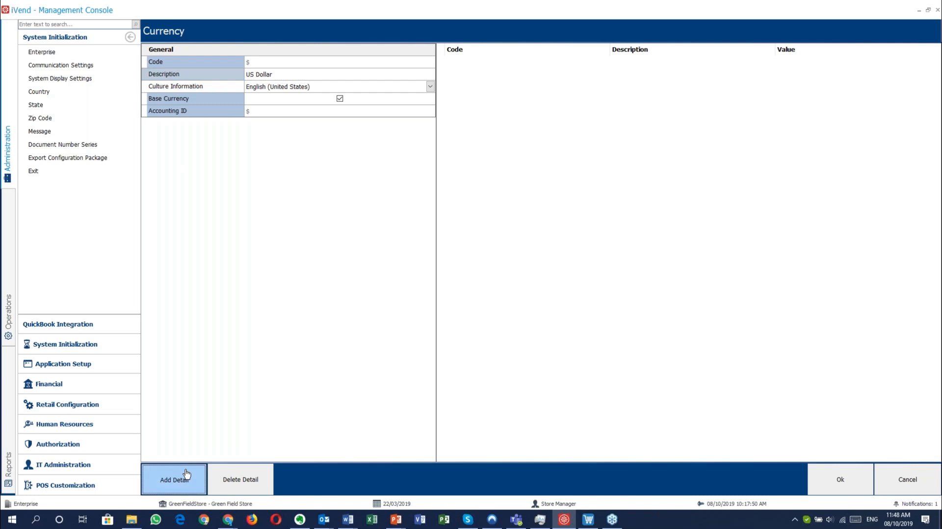
click(186, 469)
click(186, 470)
click(186, 469)
click(186, 473)
click(186, 474)
click(186, 473)
click(186, 474)
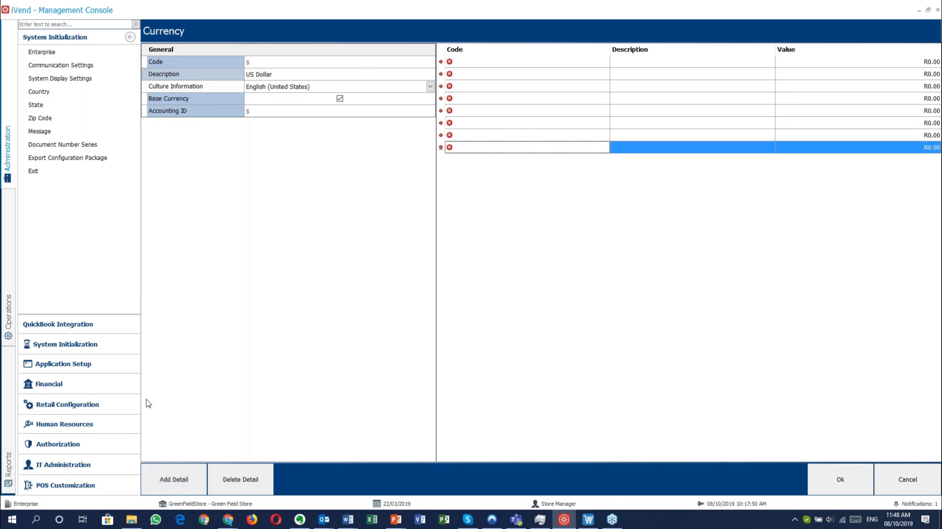
- Fill the first denomination row with code 1c, description 1 Cent and value 0.01
click(552, 62)
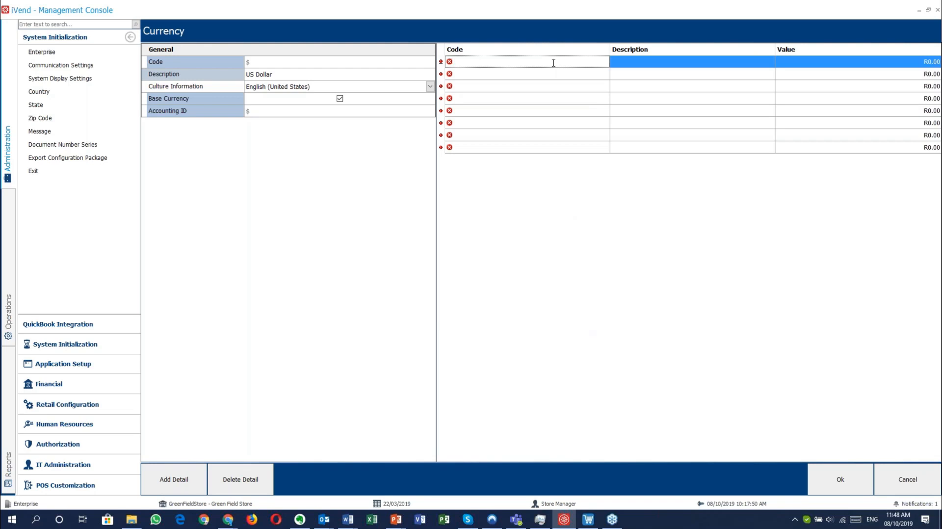
text(1c)
key(Tab)
text(1 )
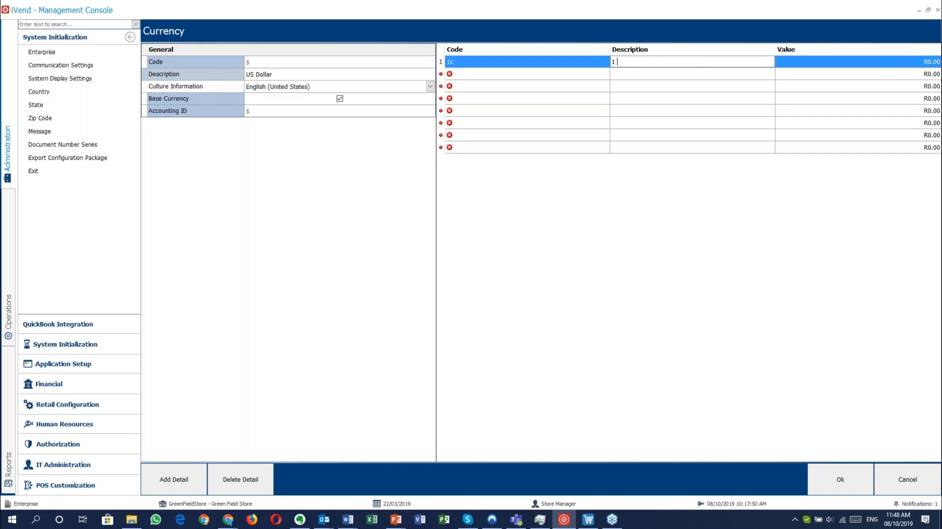
text(Cent)
key(Tab)
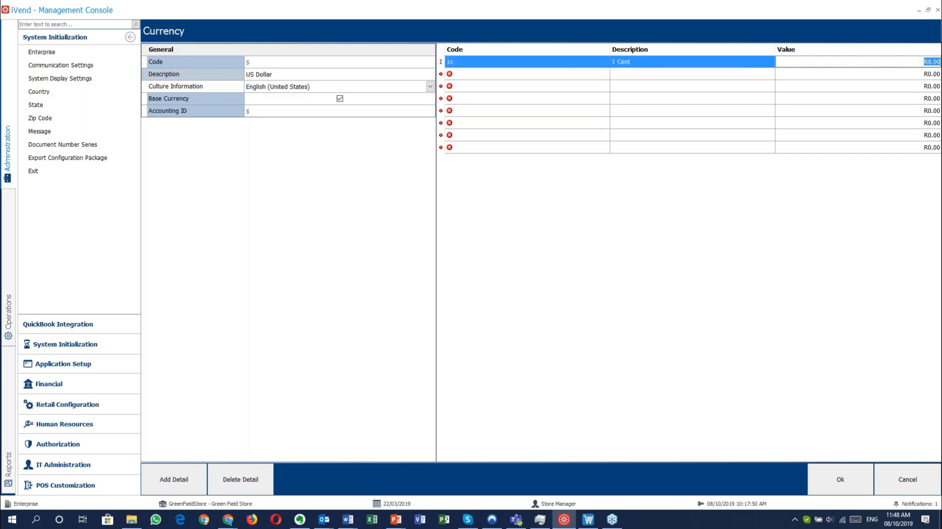
text(0.)
- Fill the second denomination row with code 2c and description 2 cent
click(470, 75)
text(2)
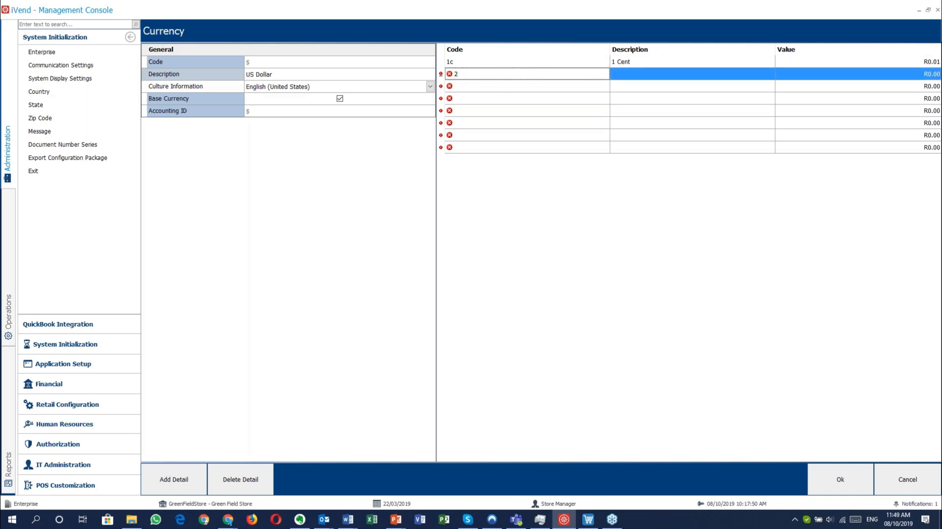
text(c)
key(Tab)
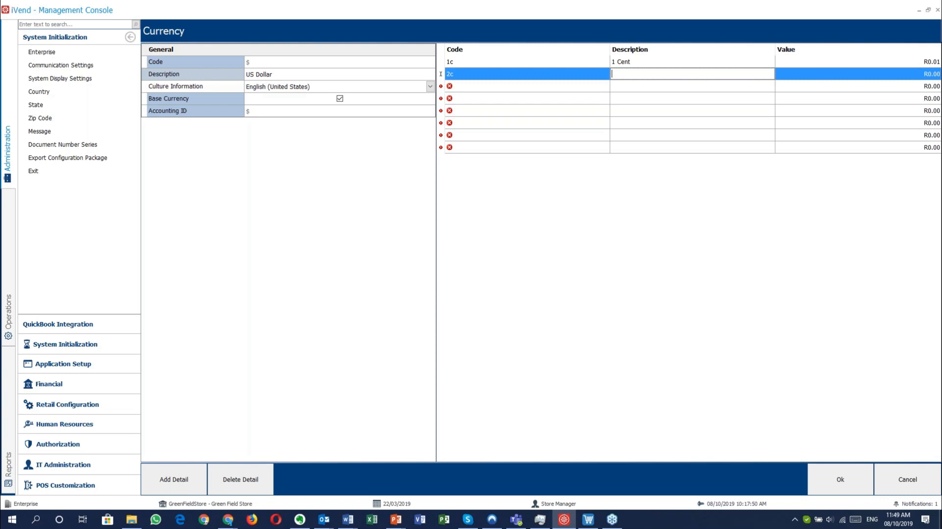
text(2 cent)
- Enter codes 5c and 10c in the third and fourth denomination rows, and cancel out of the currency record and search
click(470, 89)
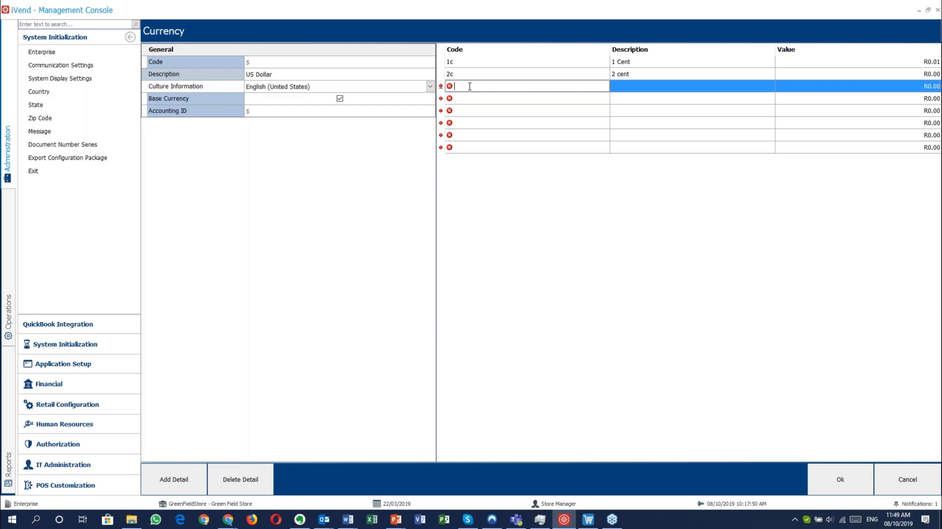
text(5c)
click(476, 98)
text(10c)
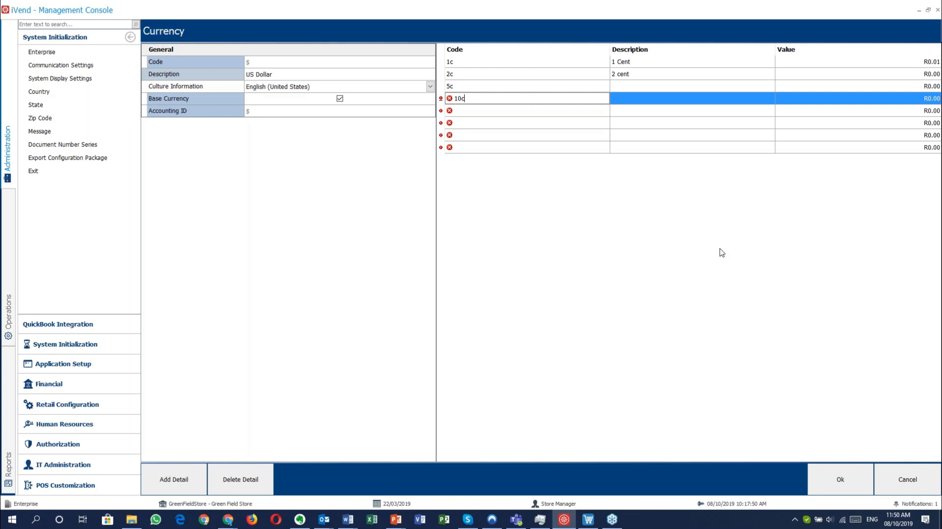
click(909, 480)
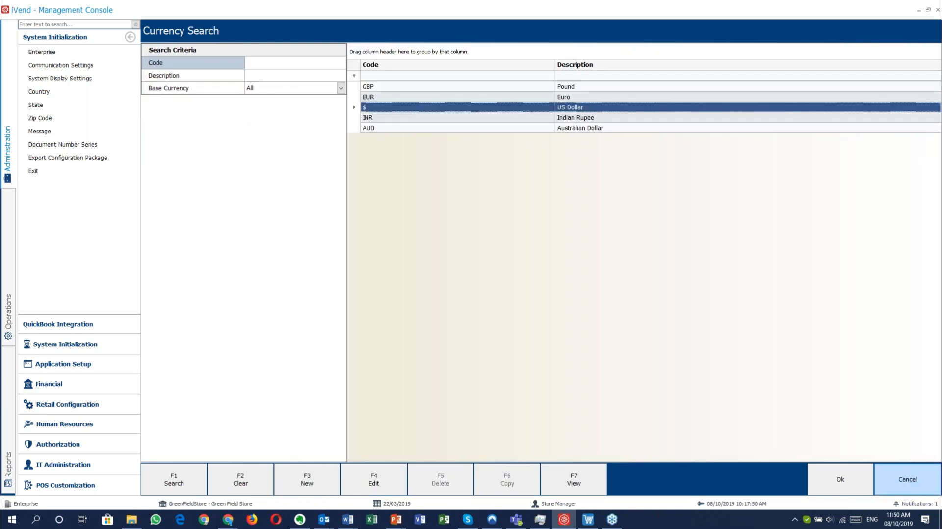
click(907, 479)
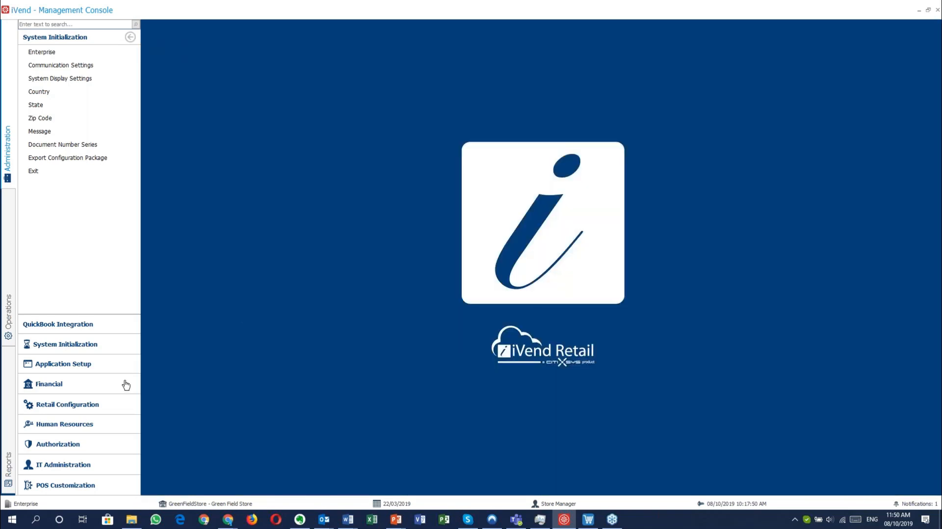
- Open the Financial exchange rates and extend the date range to 22/10/2019
click(122, 384)
click(53, 66)
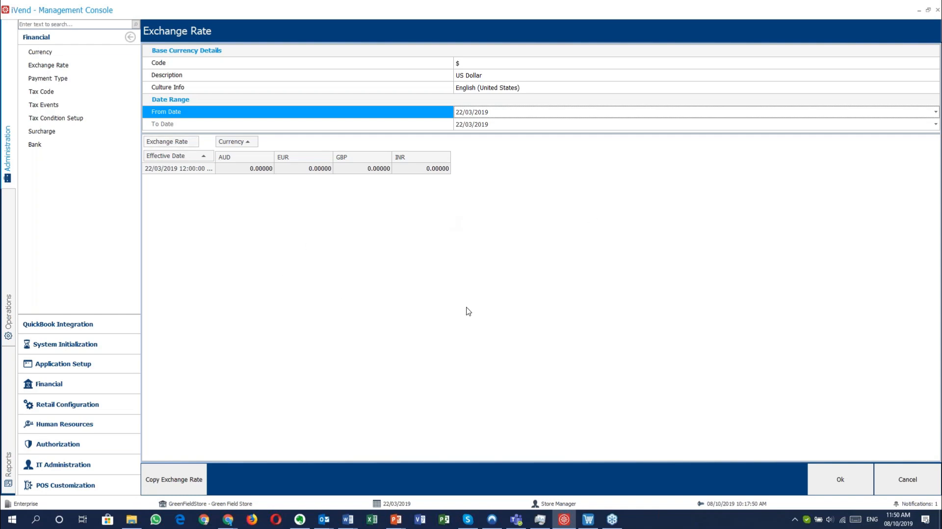
click(559, 125)
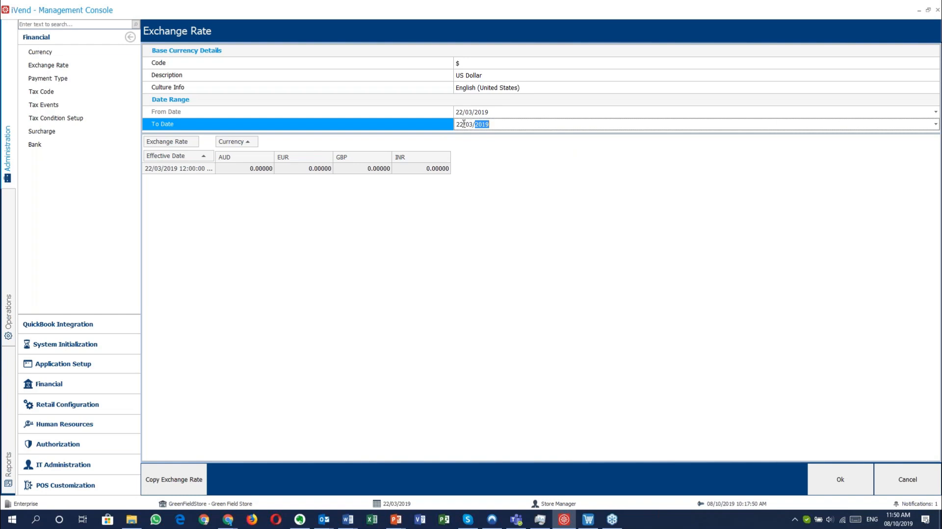
click(464, 124)
click(473, 124)
text(10)
click(482, 112)
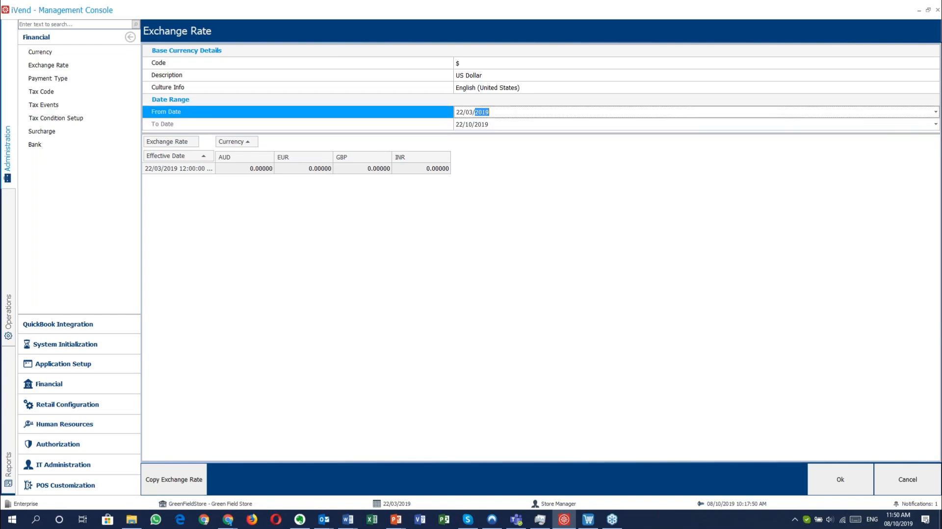
- Set the AUD exchange rate for 22/03/2019 to 1.5 and copy it across the date range, cancelling the exchange rates without saving
click(242, 169)
drag(242, 168, 173, 158)
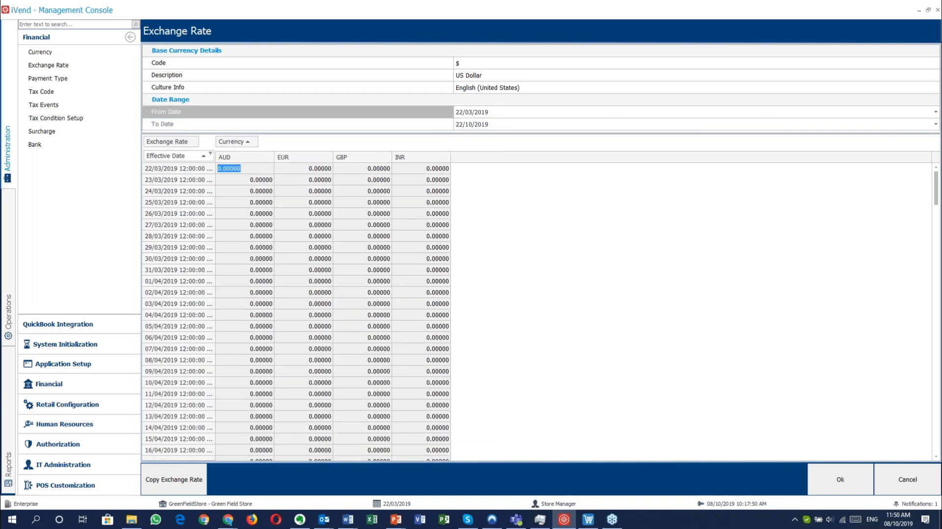
text(1.54)
key(BackSpace)
click(300, 168)
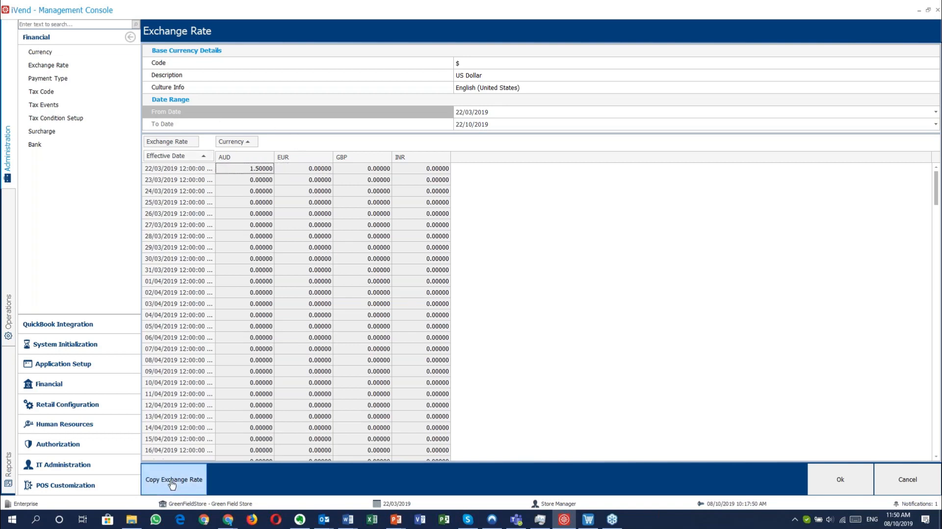
click(172, 484)
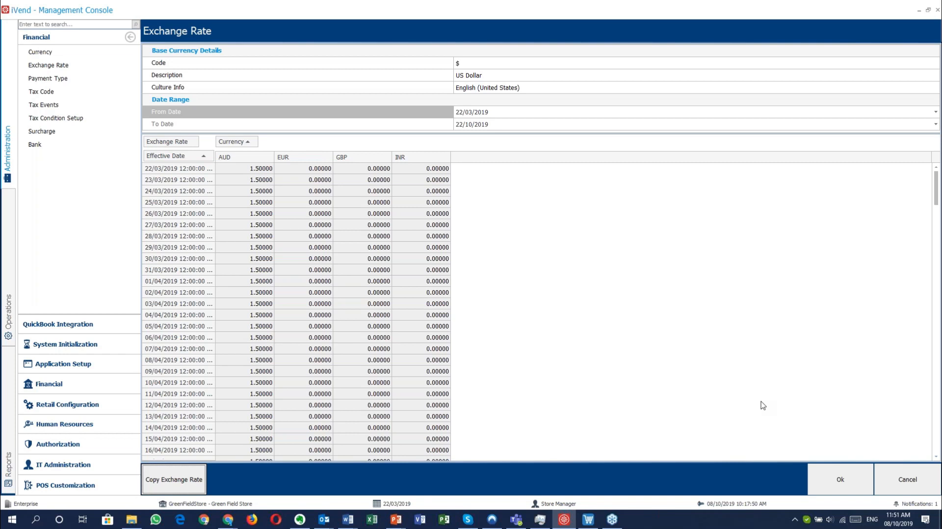
click(907, 480)
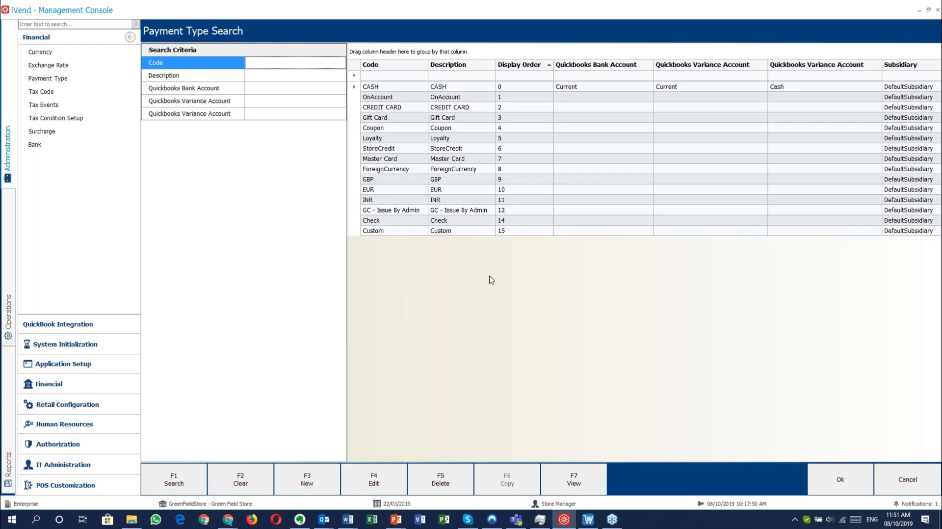
- Review the payment type list and the tax code list, closing each one
click(925, 482)
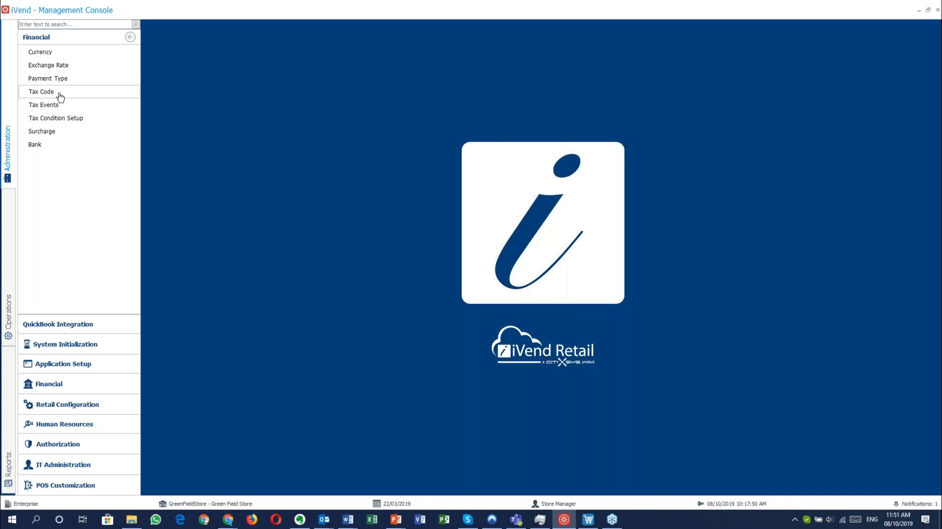
click(59, 93)
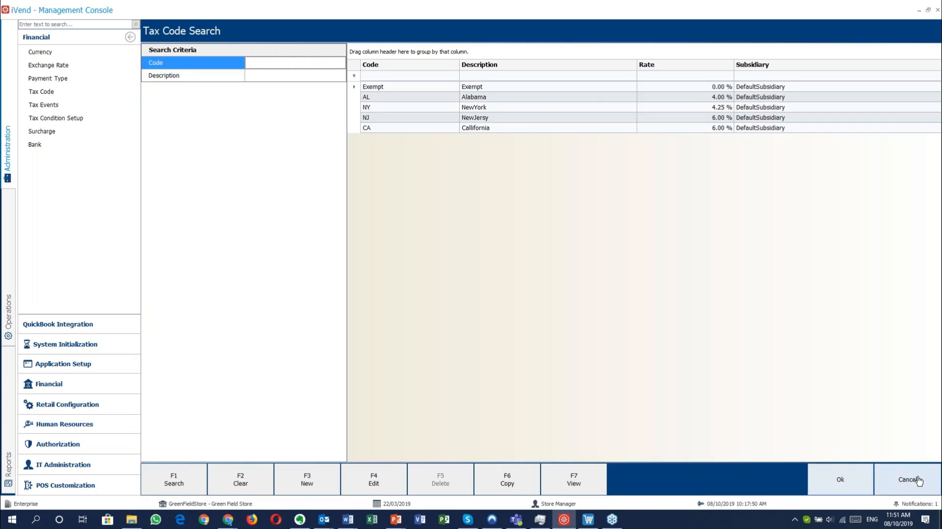
click(930, 484)
- Start a new tax event in the Financial setup and give it the Id 01
click(51, 105)
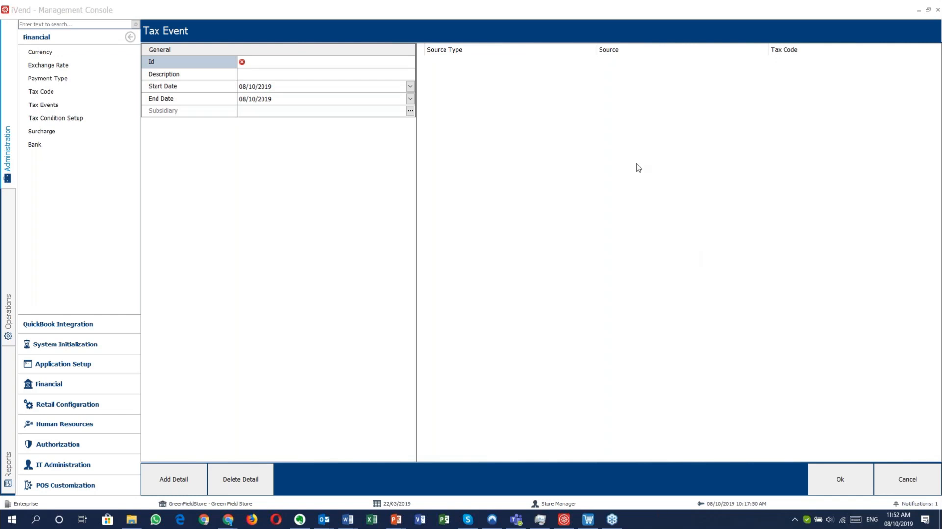
click(268, 65)
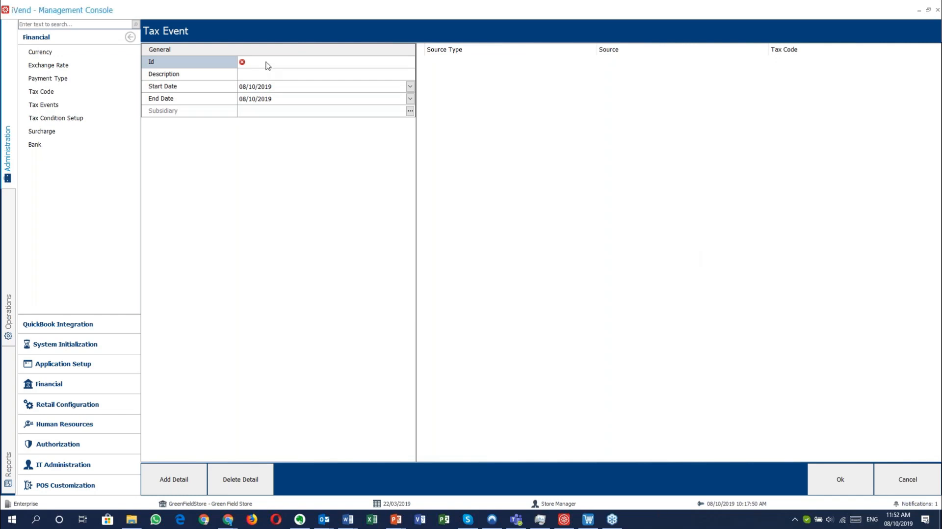
text(01)
click(268, 74)
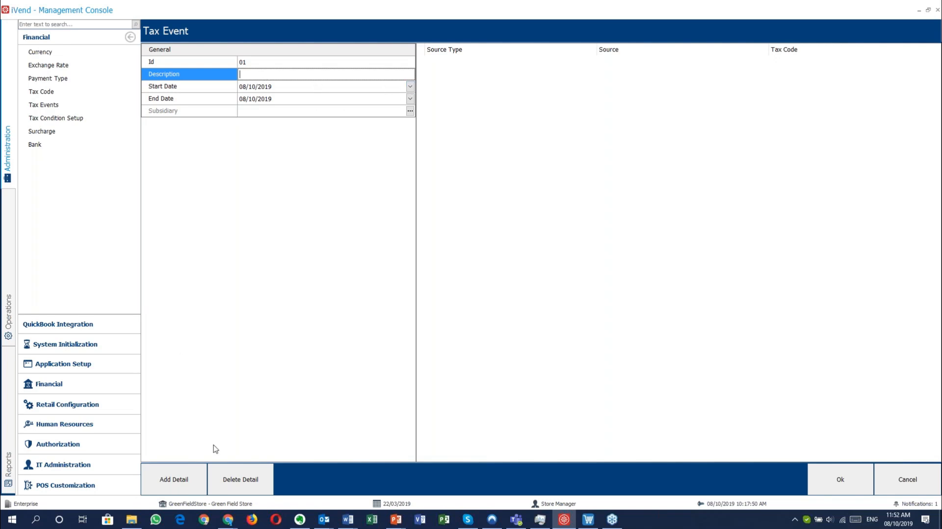
- Add a detail row to the tax event, review its source type options, and cancel out of the record and search
click(192, 478)
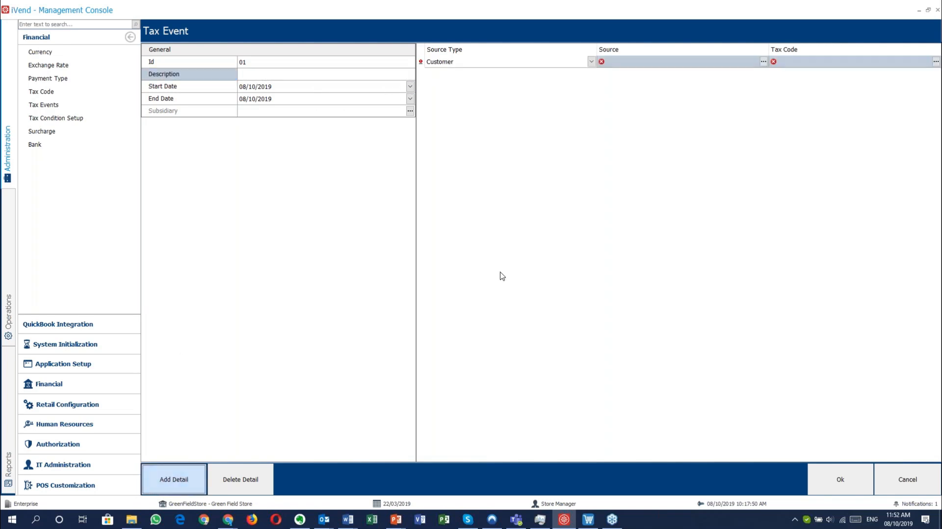
click(590, 63)
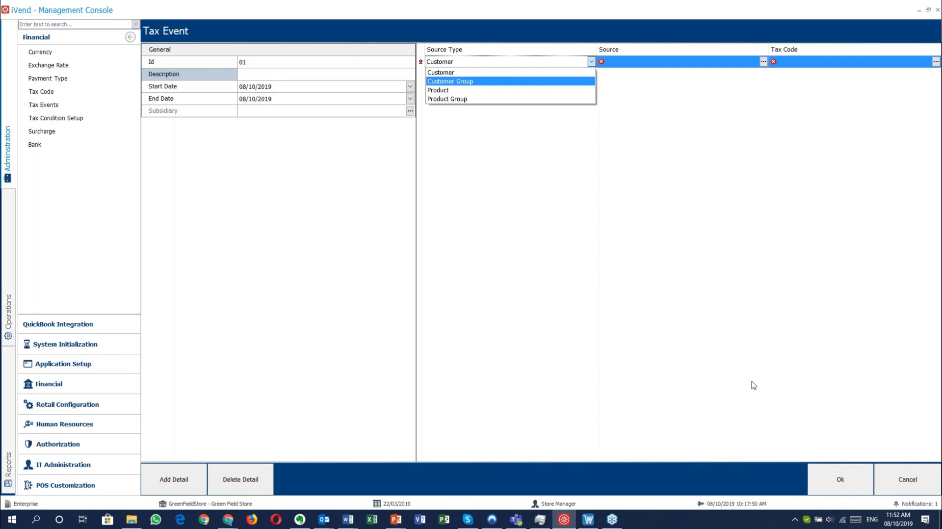
click(919, 491)
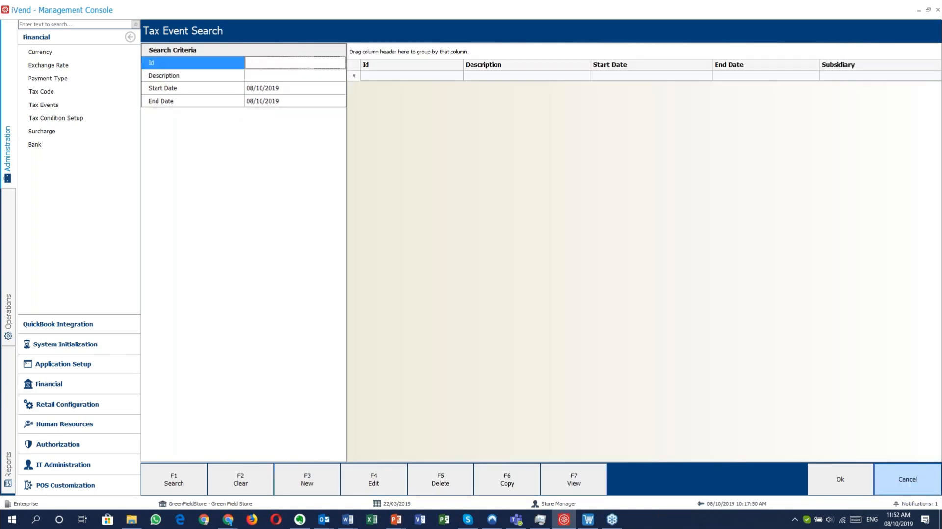
click(920, 490)
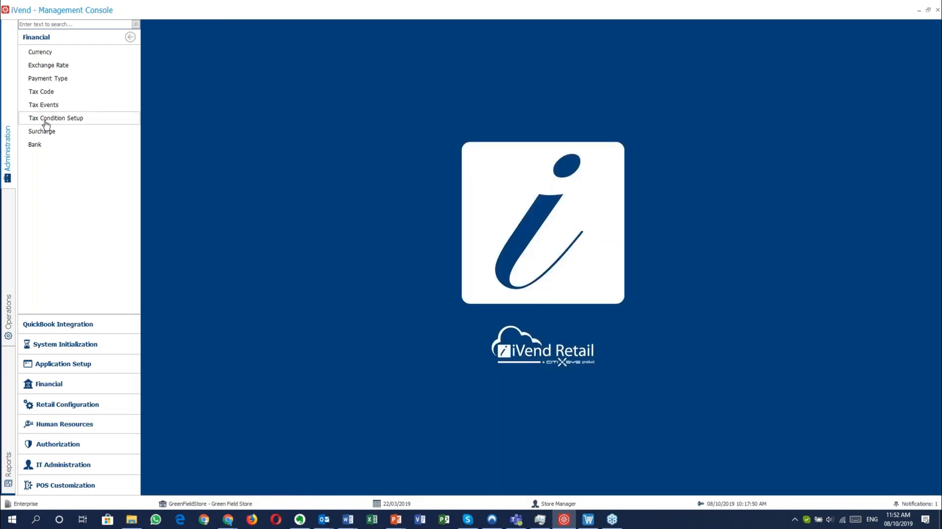
- Open the Financial Tax Condition Setup and add five blank condition rows
click(46, 122)
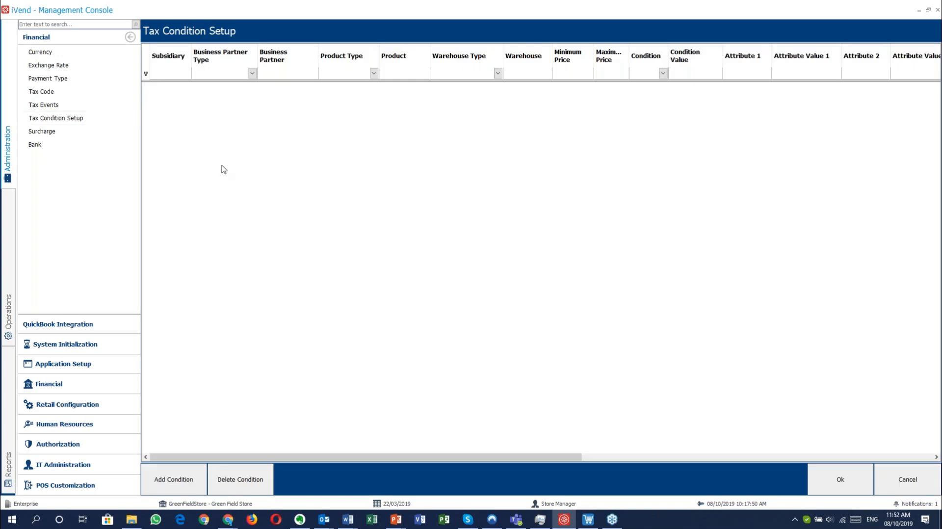
click(182, 473)
click(182, 474)
click(182, 474)
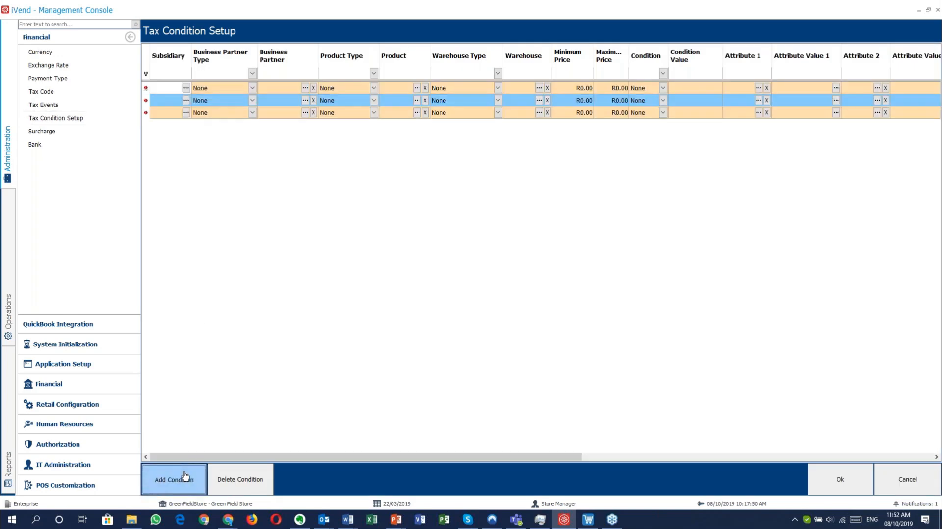
click(182, 474)
click(182, 473)
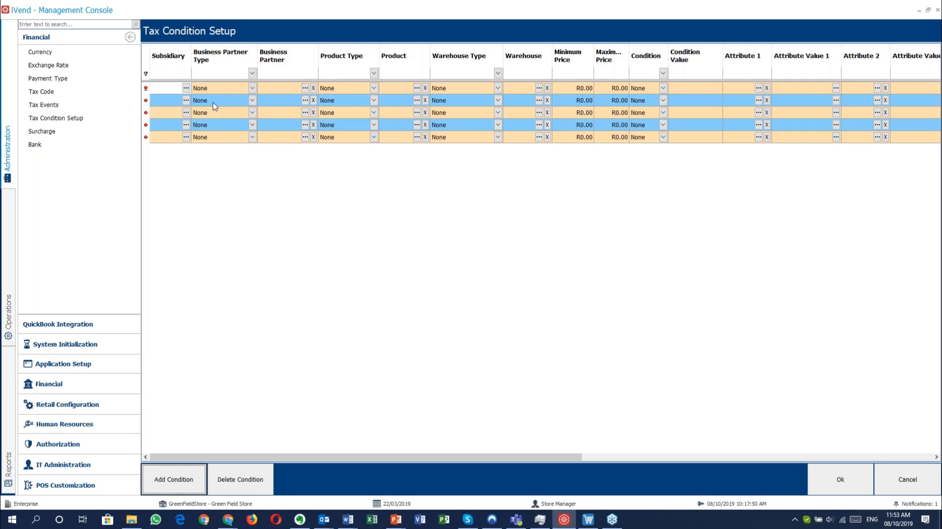
- Review the business partner type, product type and warehouse type options of the first tax condition
click(252, 87)
click(254, 86)
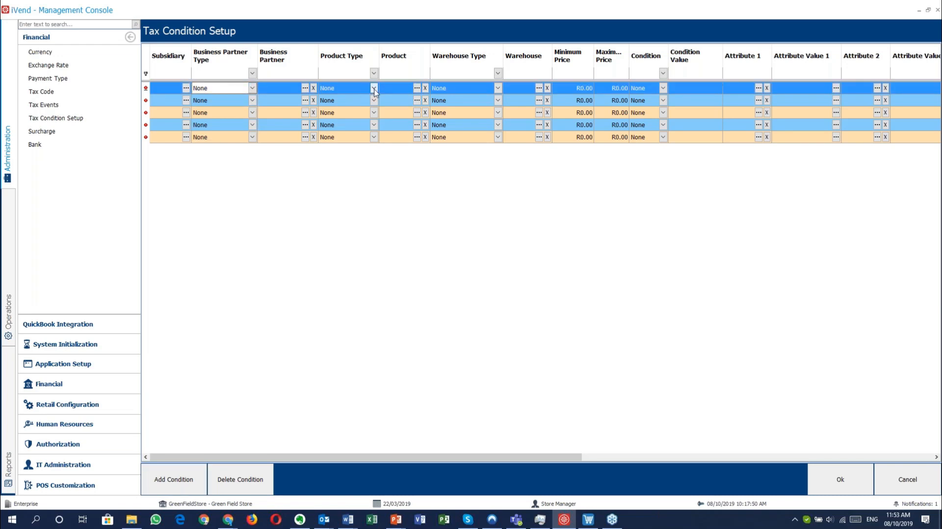
click(374, 89)
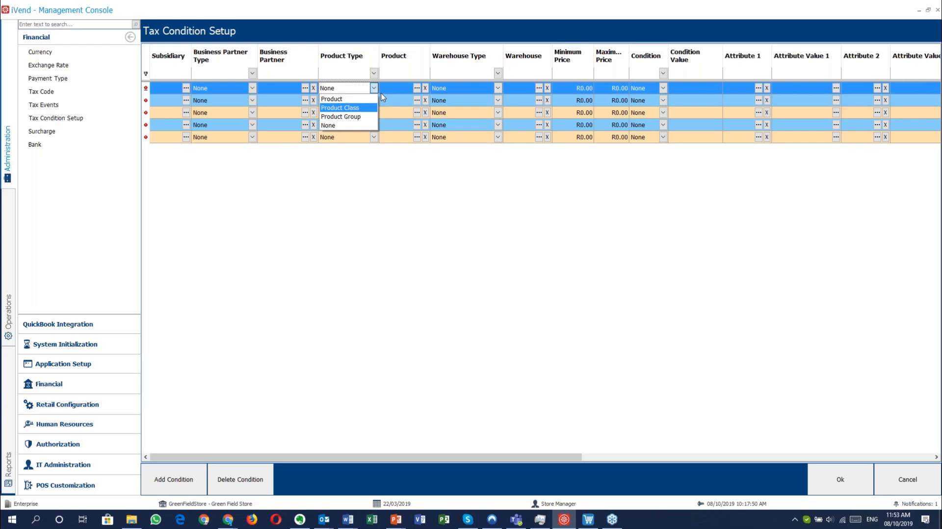
click(348, 99)
click(252, 88)
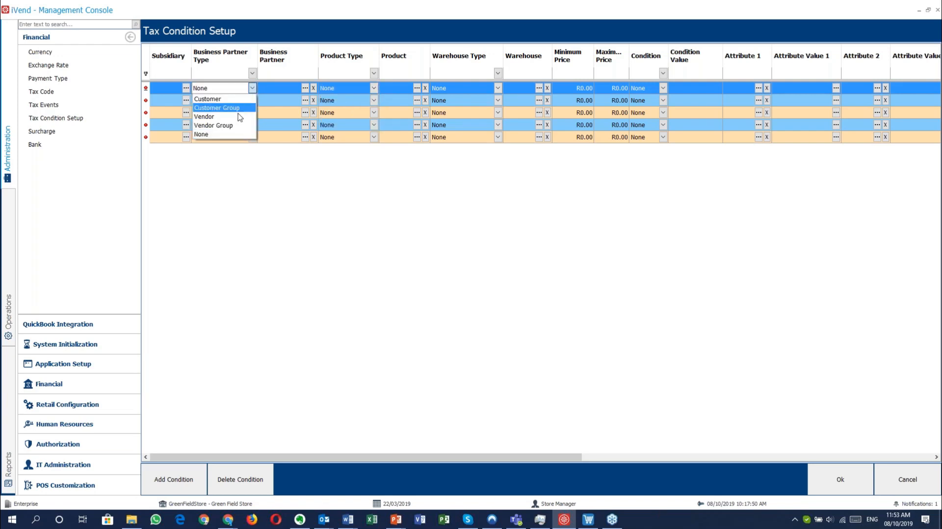
click(251, 89)
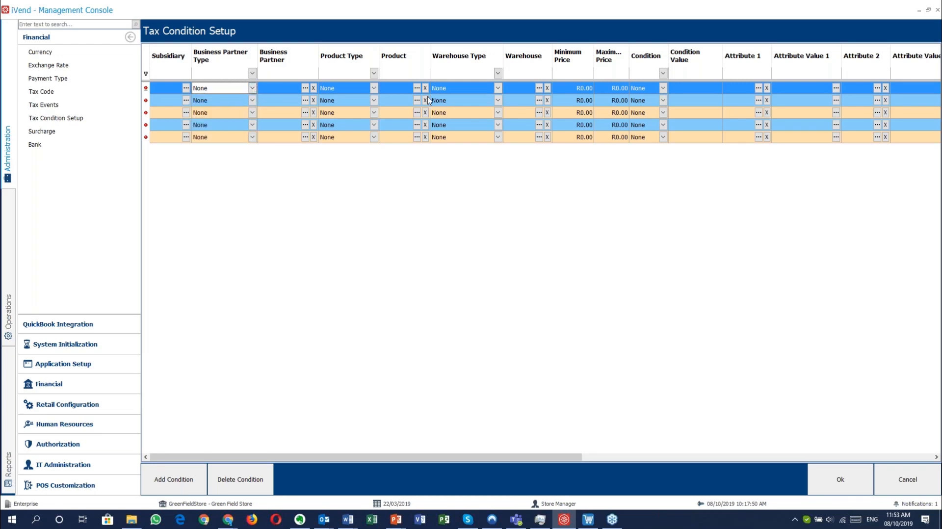
click(374, 89)
click(498, 89)
- Review the ship-to options available for the first row's Condition field, leaving it at None
drag(491, 457, 714, 457)
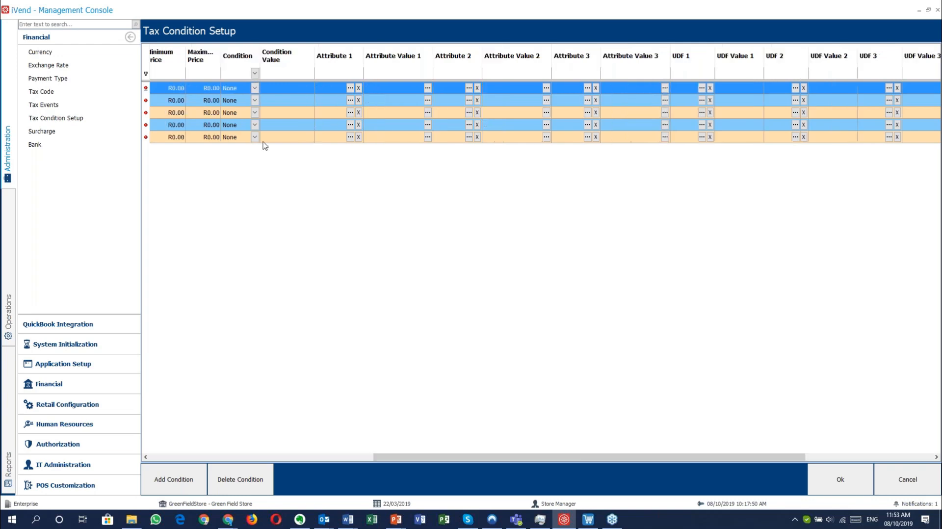
click(254, 88)
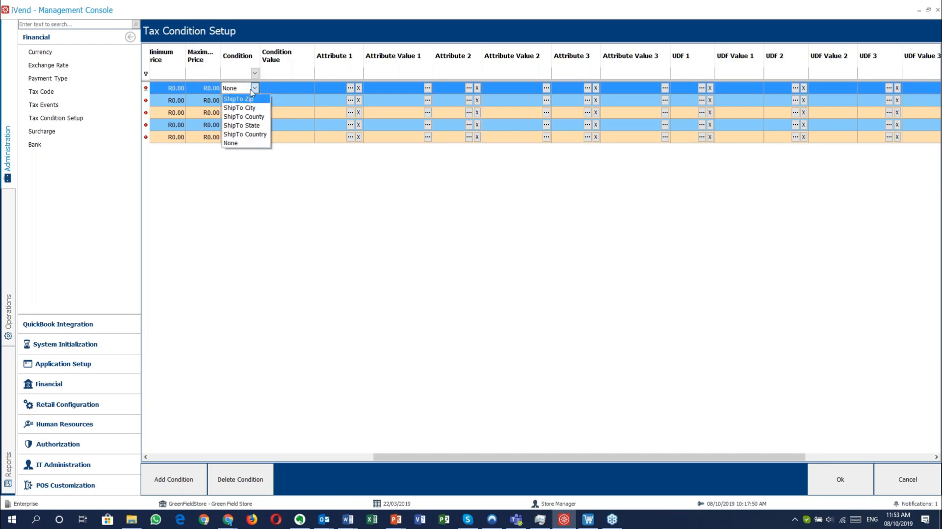
click(256, 90)
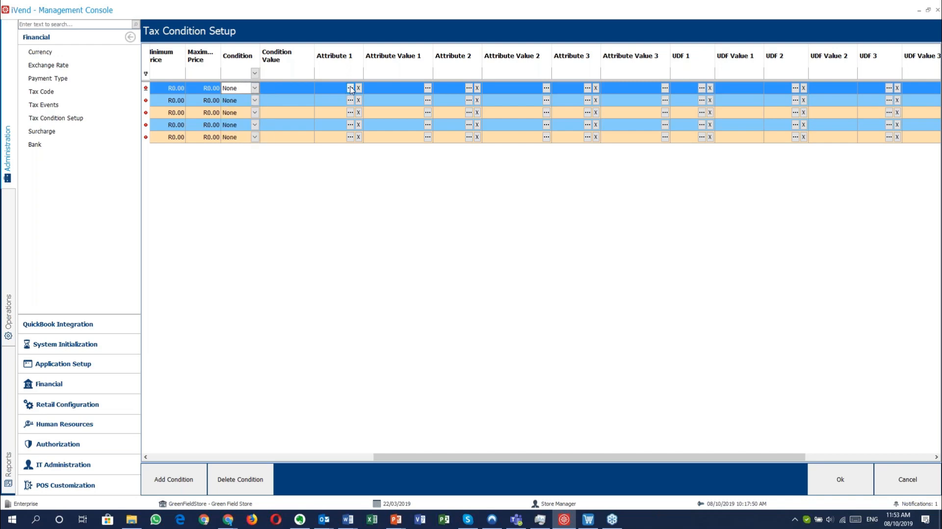
- Set the first tax condition's Attribute 1 to Color and its attribute value to BLK (Black)
click(350, 88)
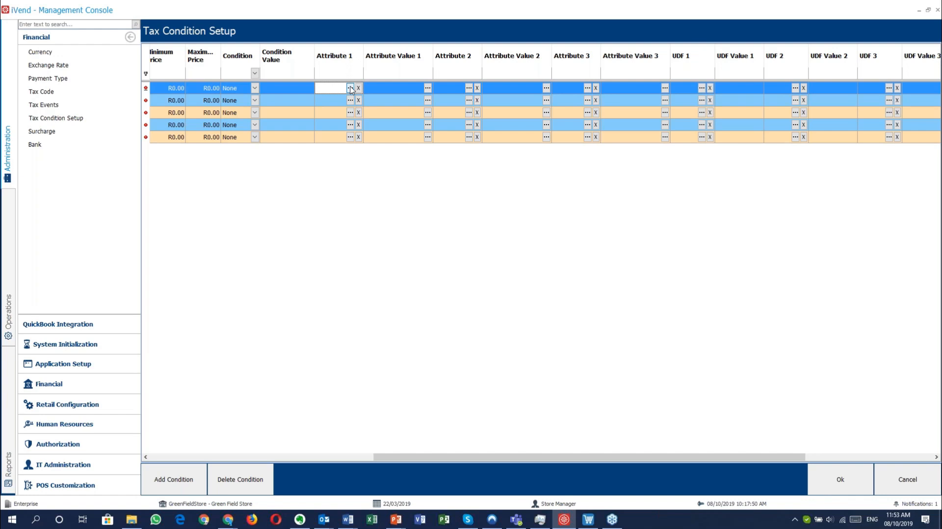
click(350, 88)
click(426, 90)
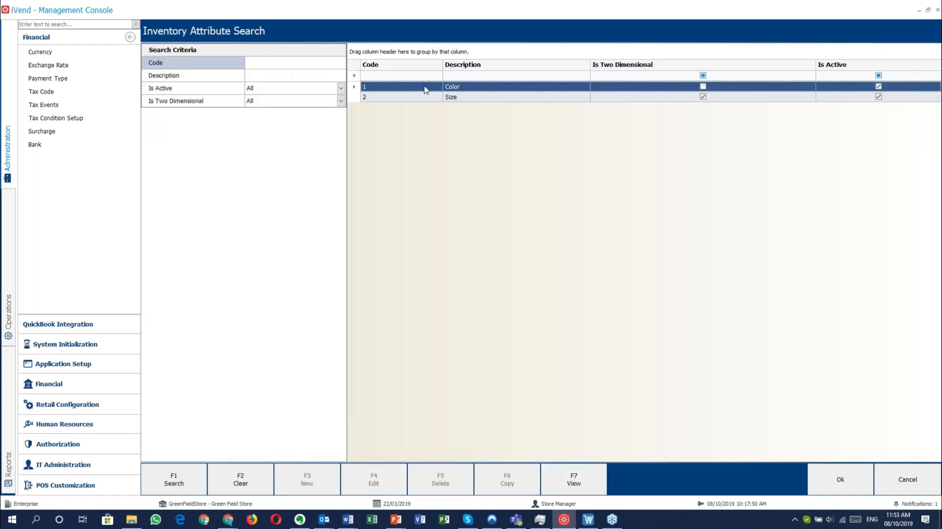
double_click(426, 90)
click(427, 88)
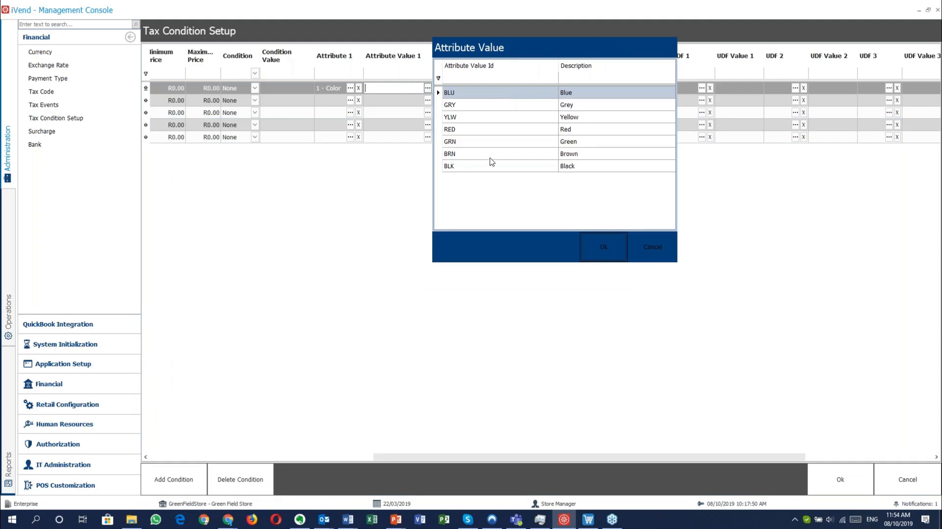
click(495, 168)
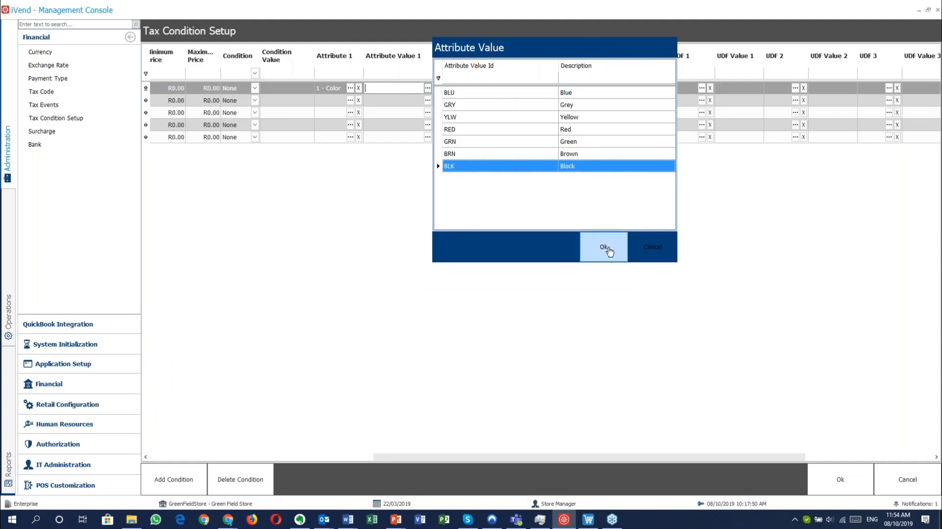
click(607, 249)
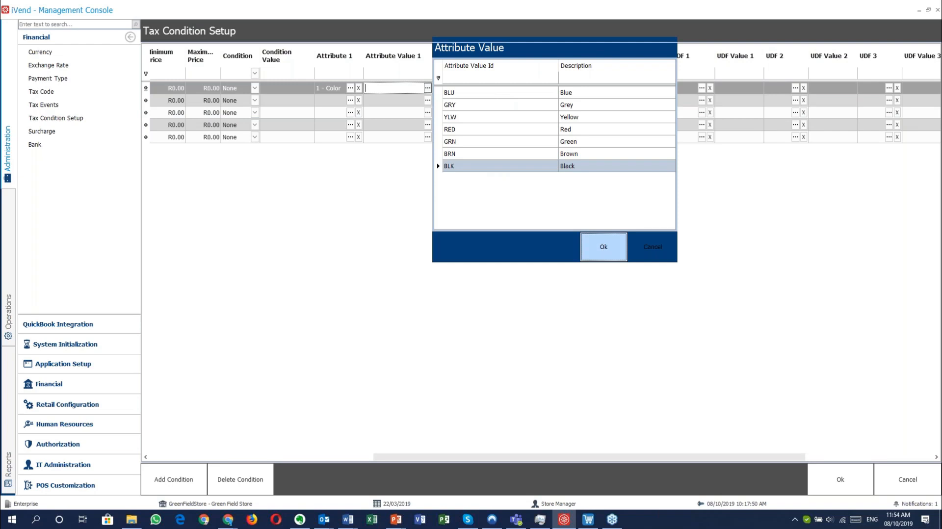
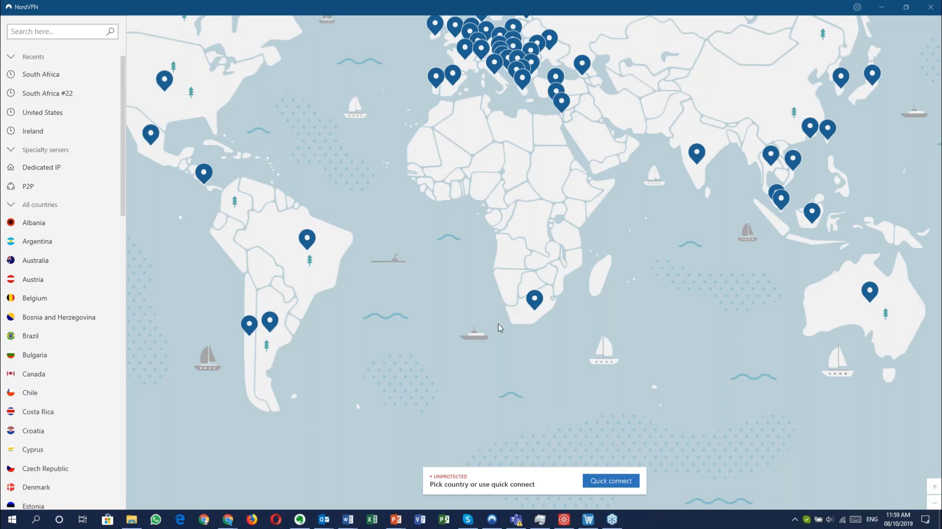
- Return to the iVend Management Console, and switch to the Chrome window to open the CitiXsys Knowledge Portal document store
click(562, 521)
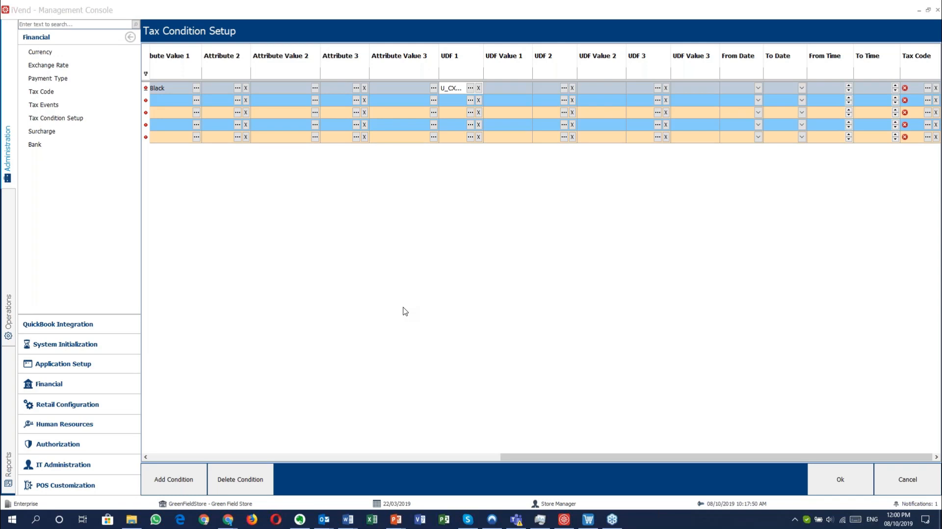
mouse_move(228, 519)
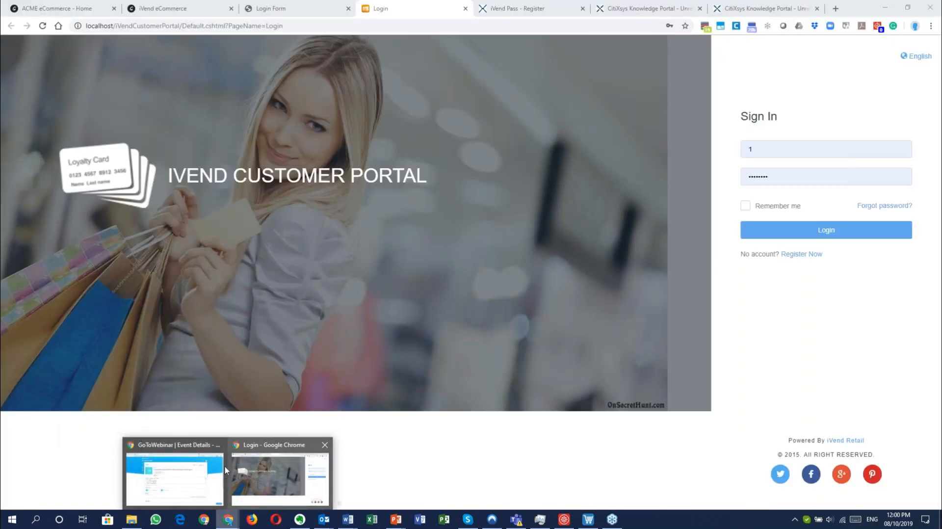
click(227, 466)
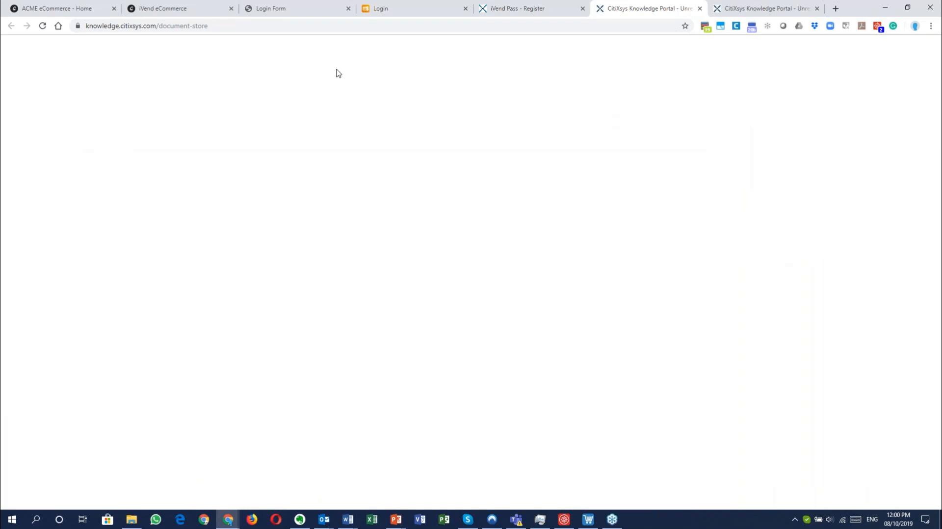